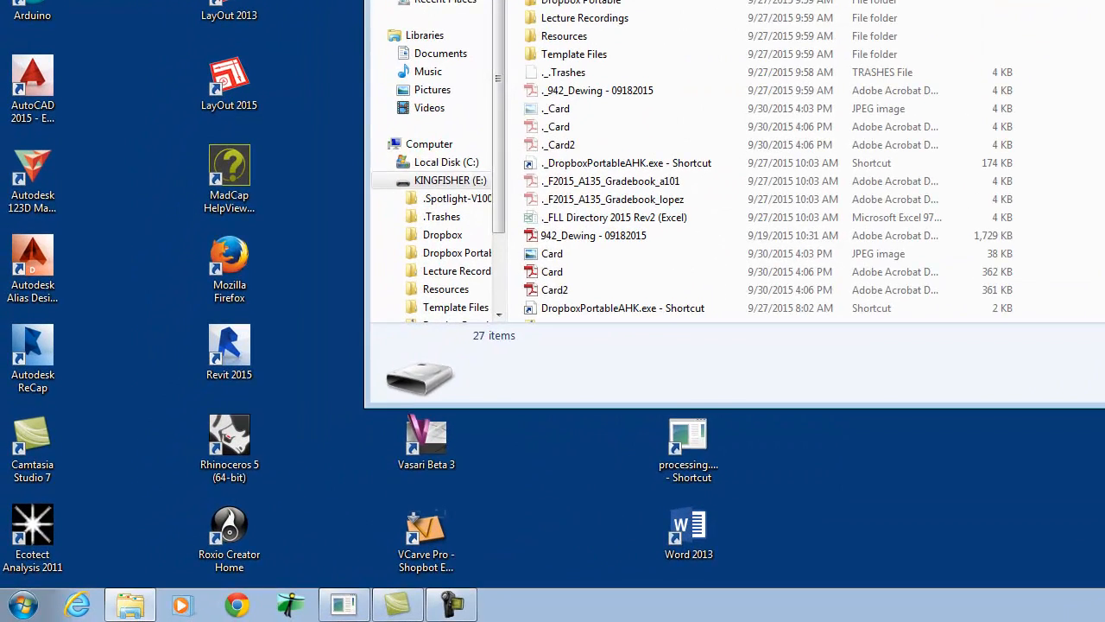
# - Clear the file window off the desktop, launch Adobe InDesign CS6 and start a new document
pyautogui.click(878, 102)
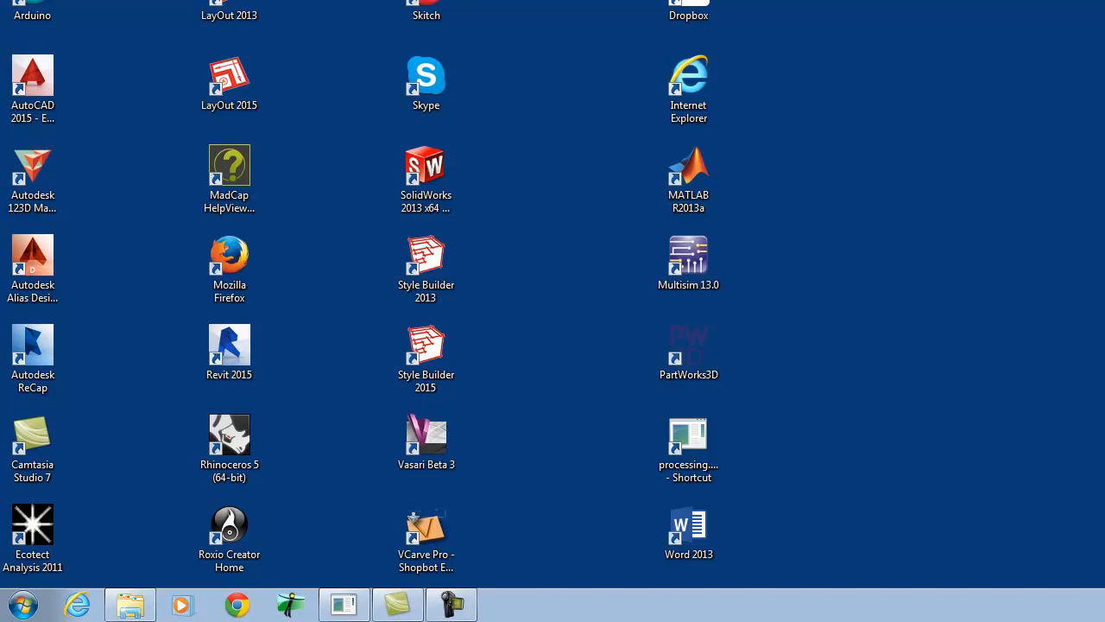
pyautogui.click(25, 607)
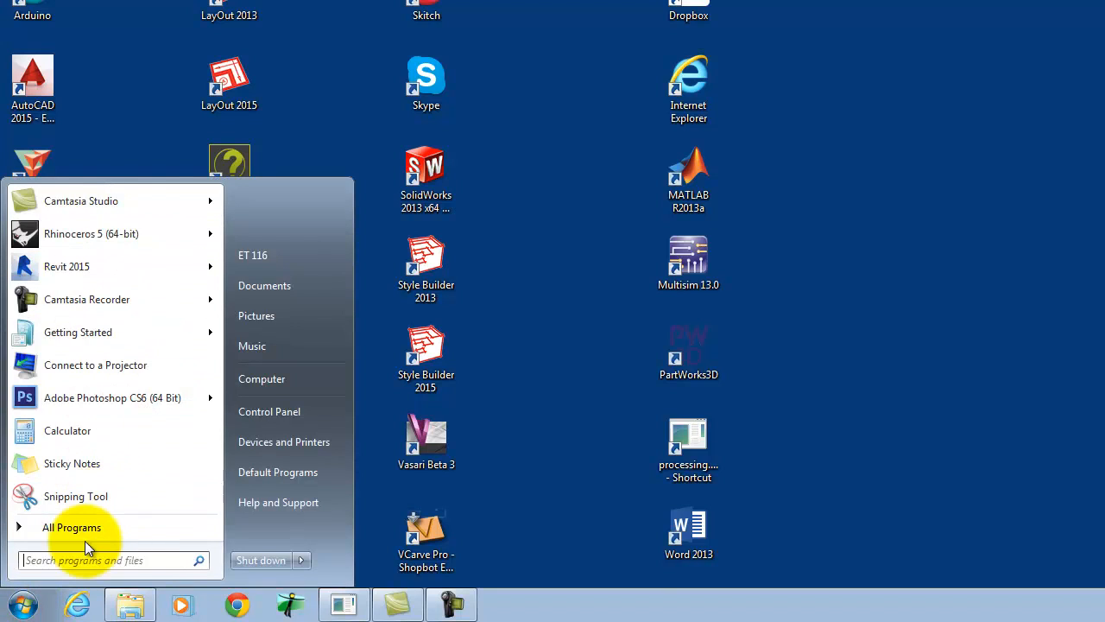
pyautogui.click(90, 537)
pyautogui.scroll(-2, 98, 345)
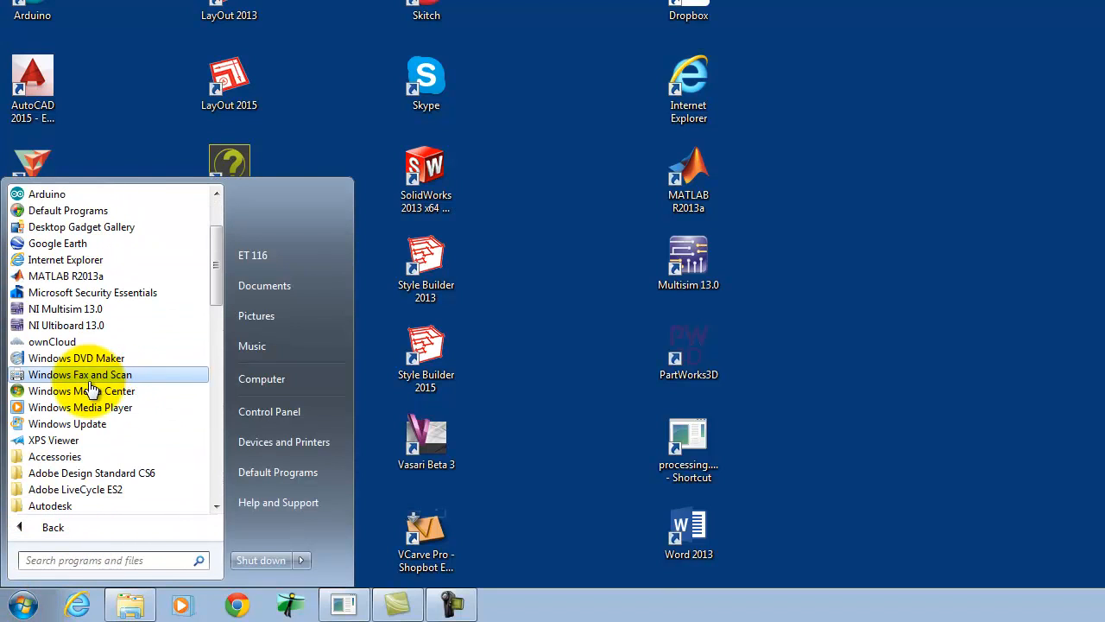
pyautogui.click(95, 472)
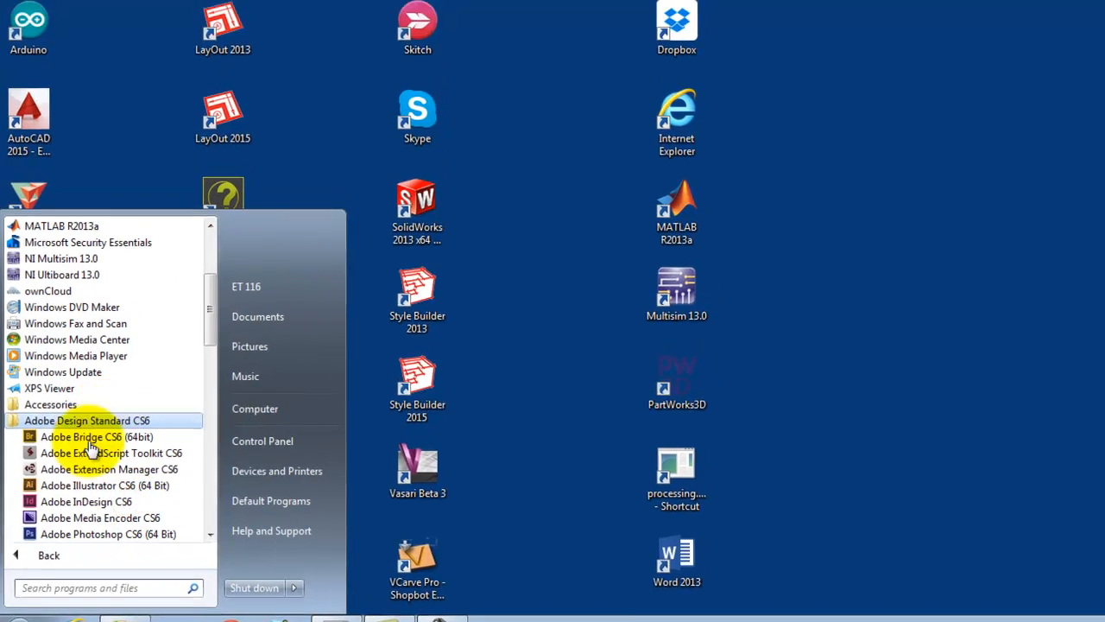
pyautogui.click(76, 592)
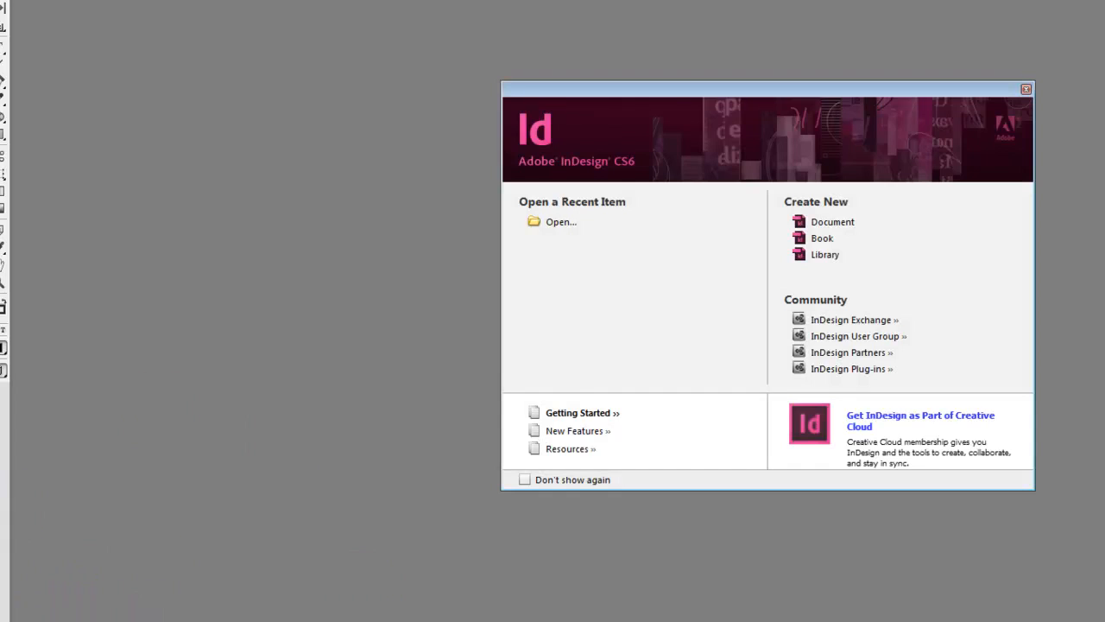
pyautogui.click(835, 224)
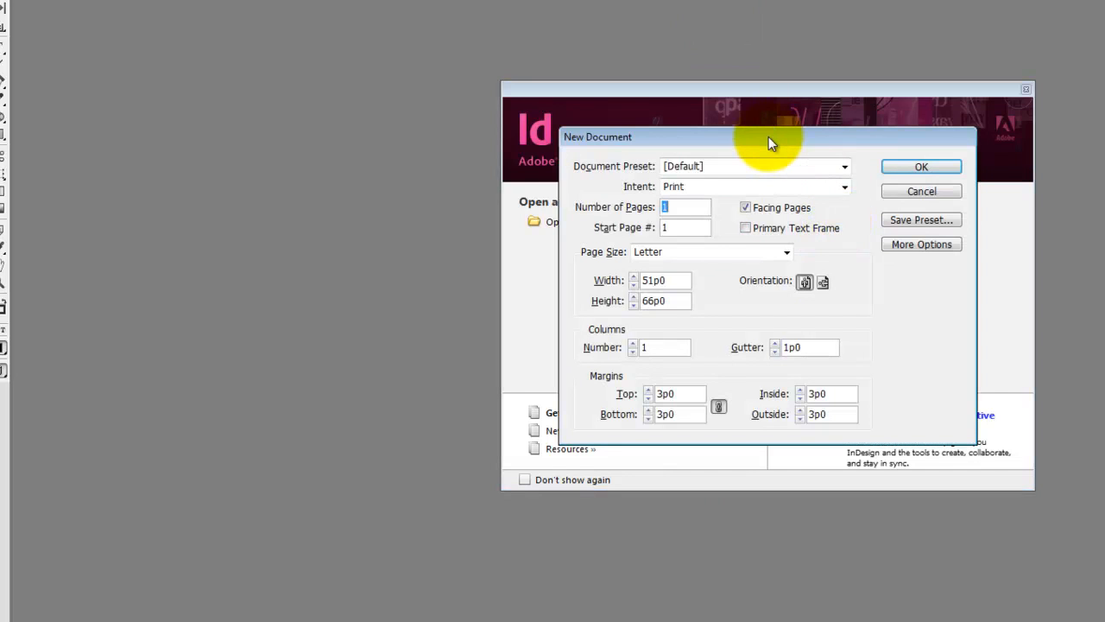
pyautogui.moveTo(767, 135); pyautogui.dragTo(742, 141)
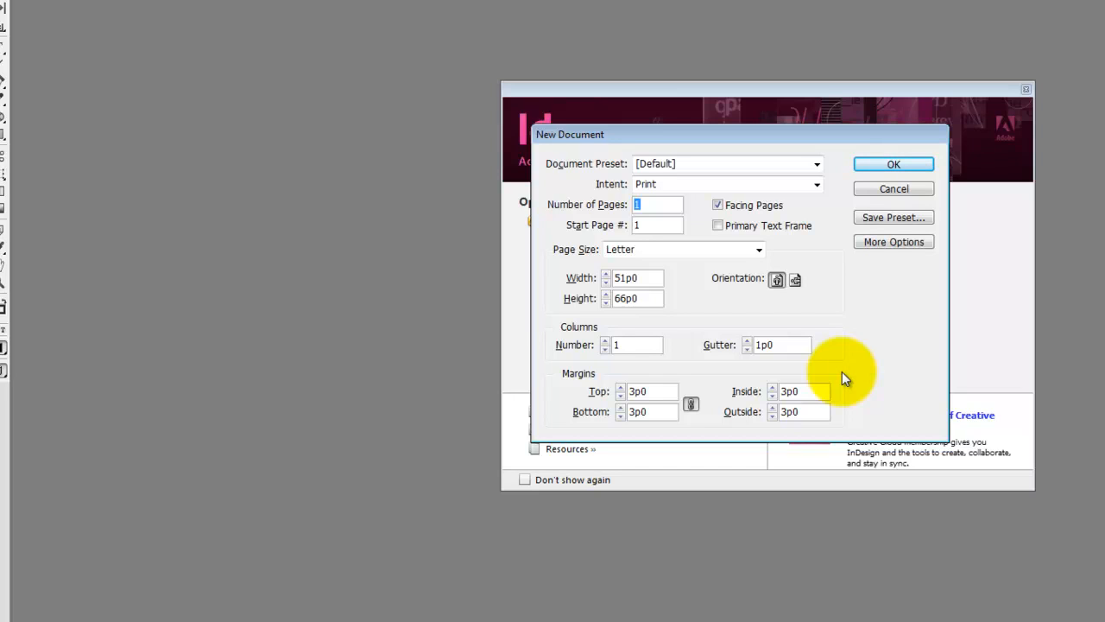
pyautogui.write('+')
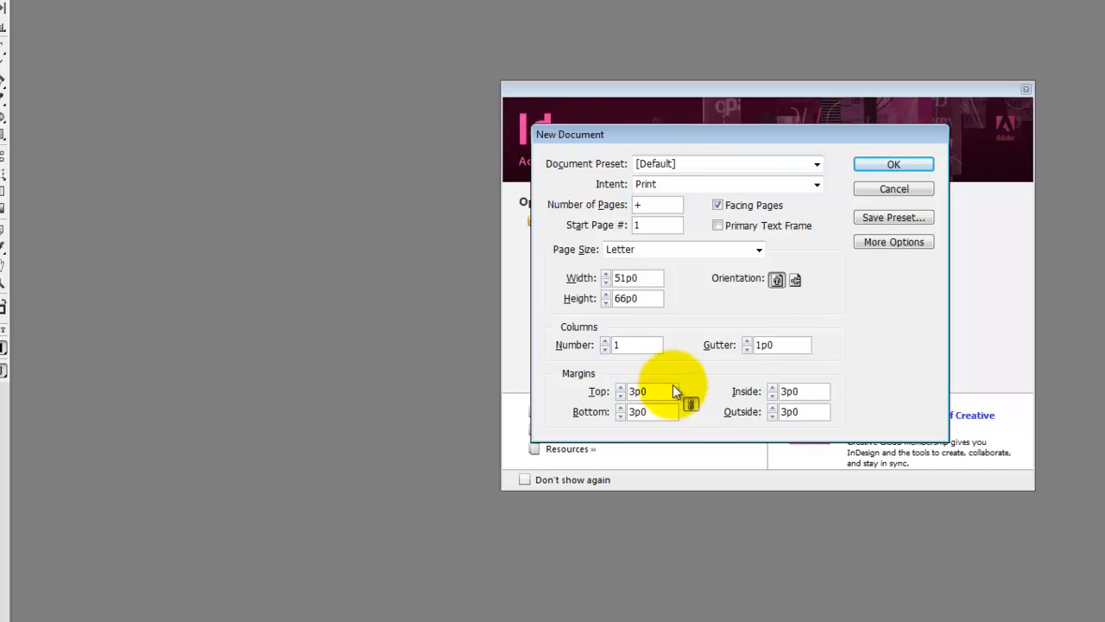
pyautogui.click(688, 250)
pyautogui.click(819, 349)
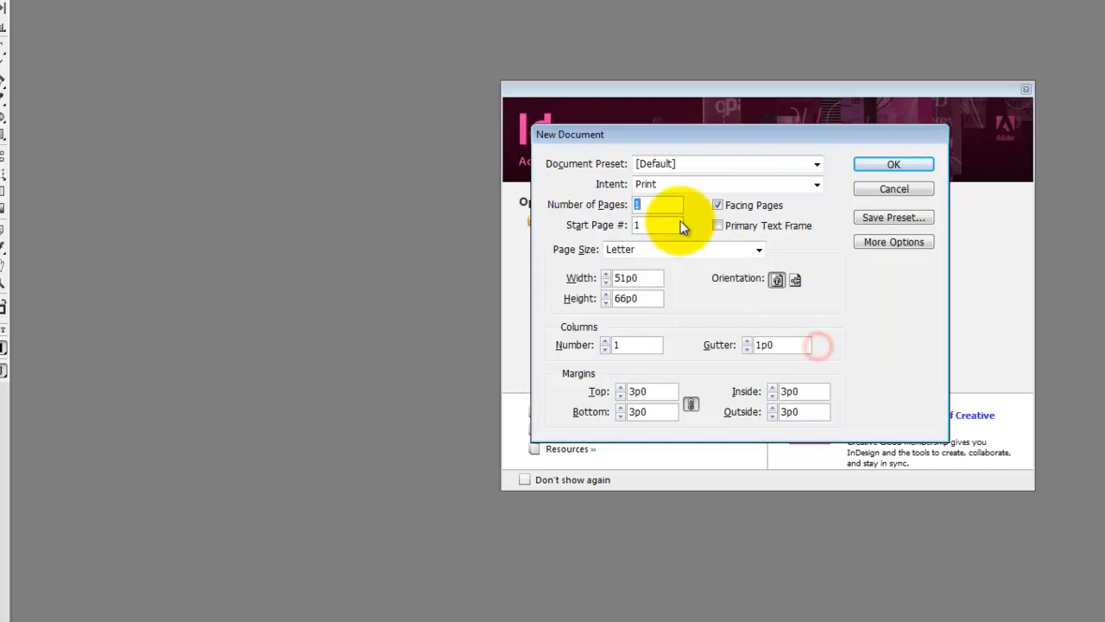
pyautogui.click(884, 302)
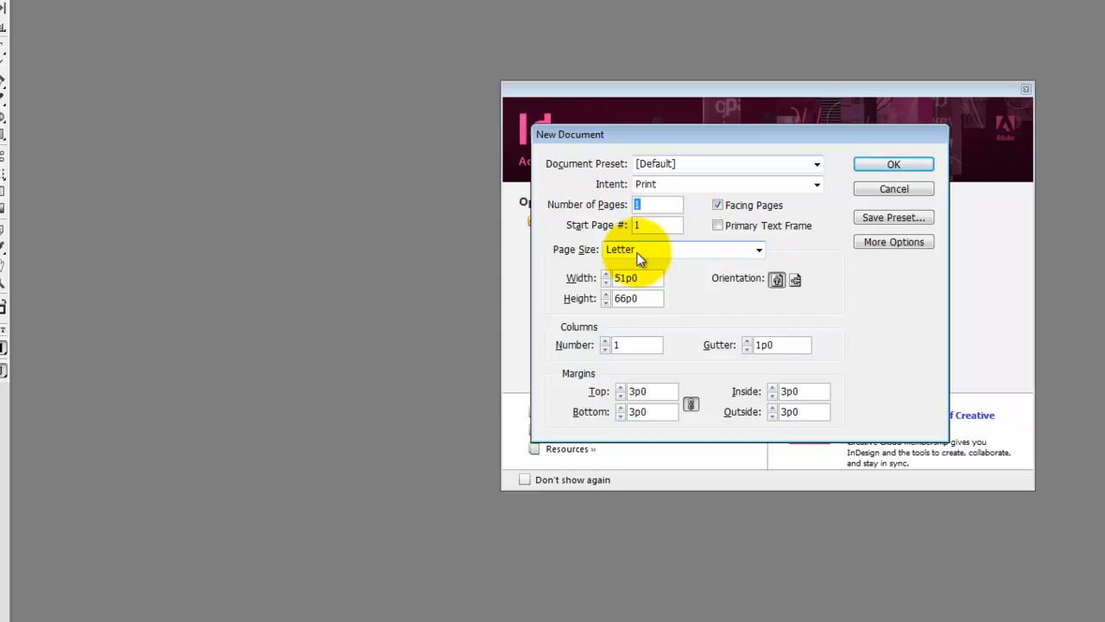
# - Create the one-page Letter print document in landscape orientation with all margins set to 0
pyautogui.click(795, 278)
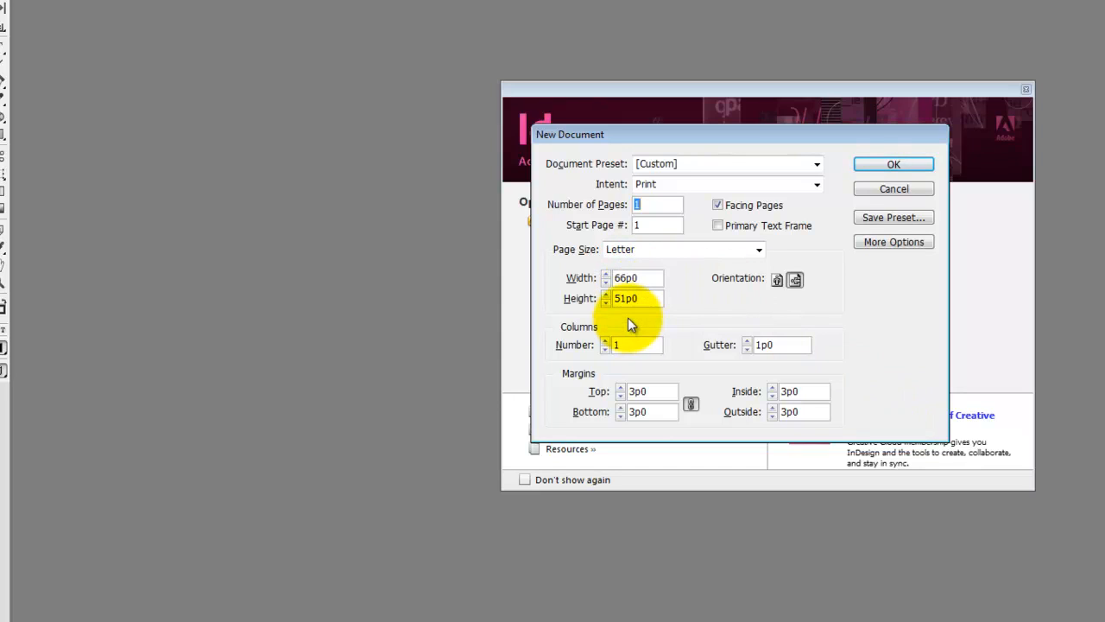
pyautogui.moveTo(646, 392); pyautogui.dragTo(613, 386)
pyautogui.write('0')
pyautogui.press('Tab')
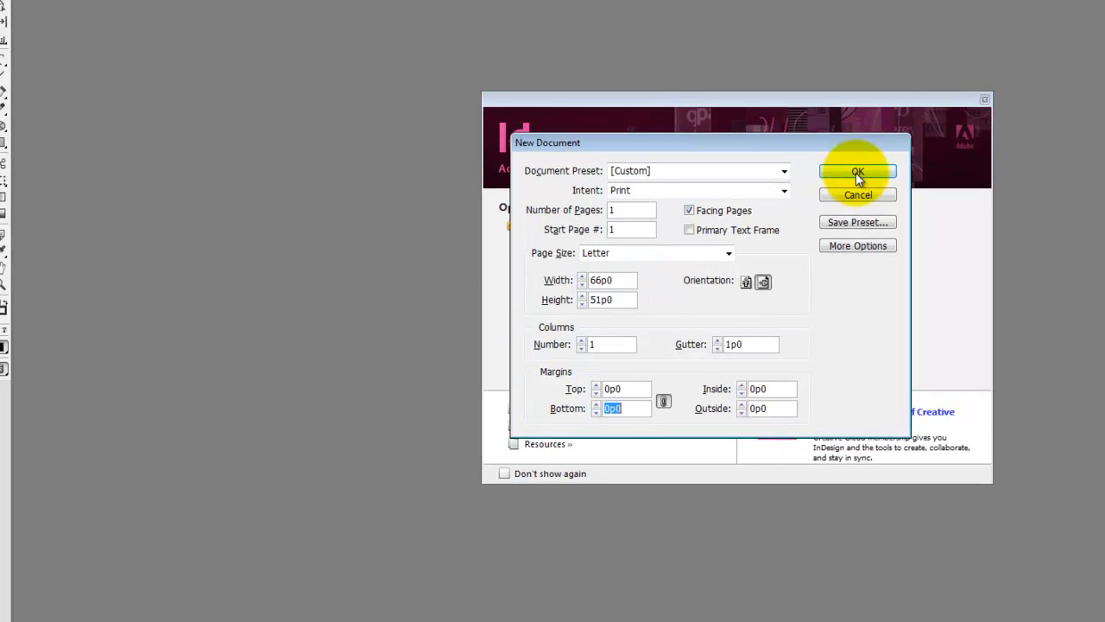
pyautogui.click(857, 172)
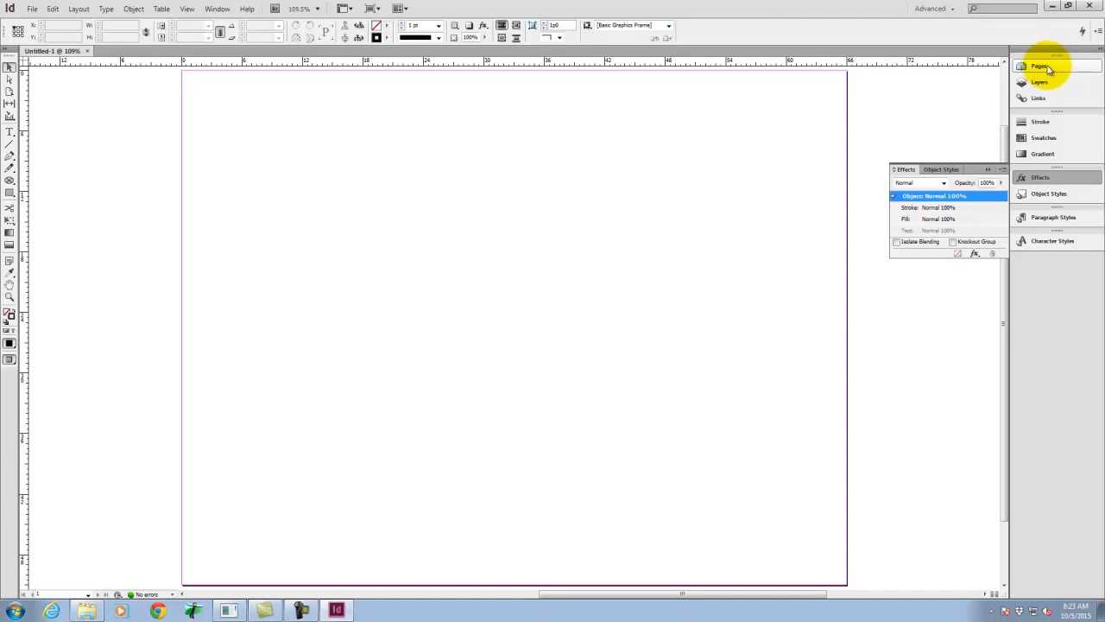
# - Add two more pages after page 1 of the document
pyautogui.click(1046, 67)
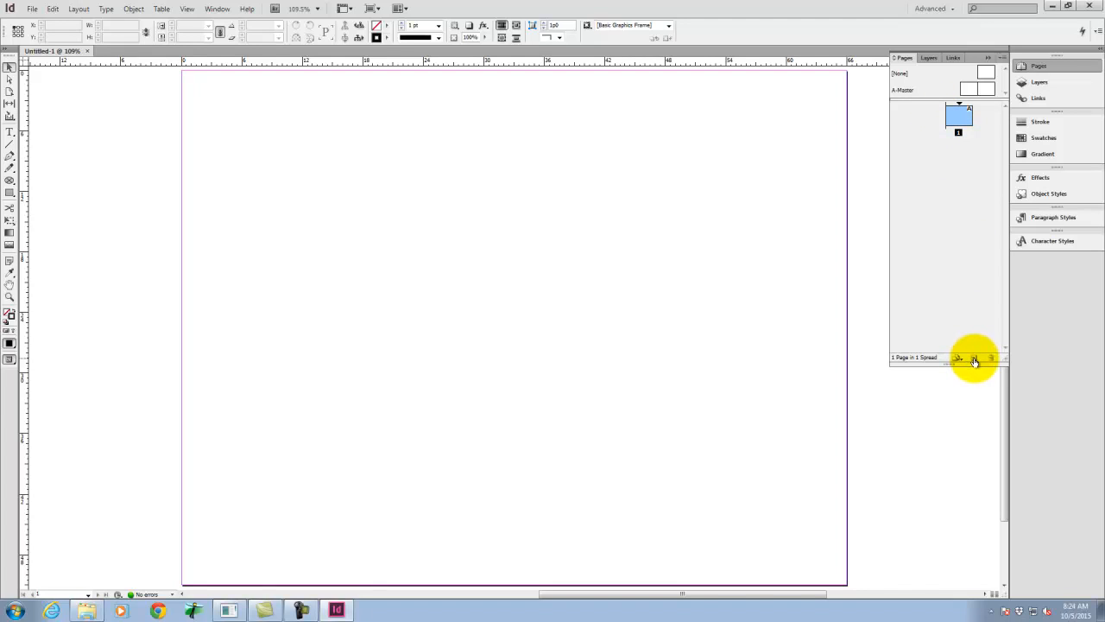
pyautogui.click(973, 359)
pyautogui.click(975, 358)
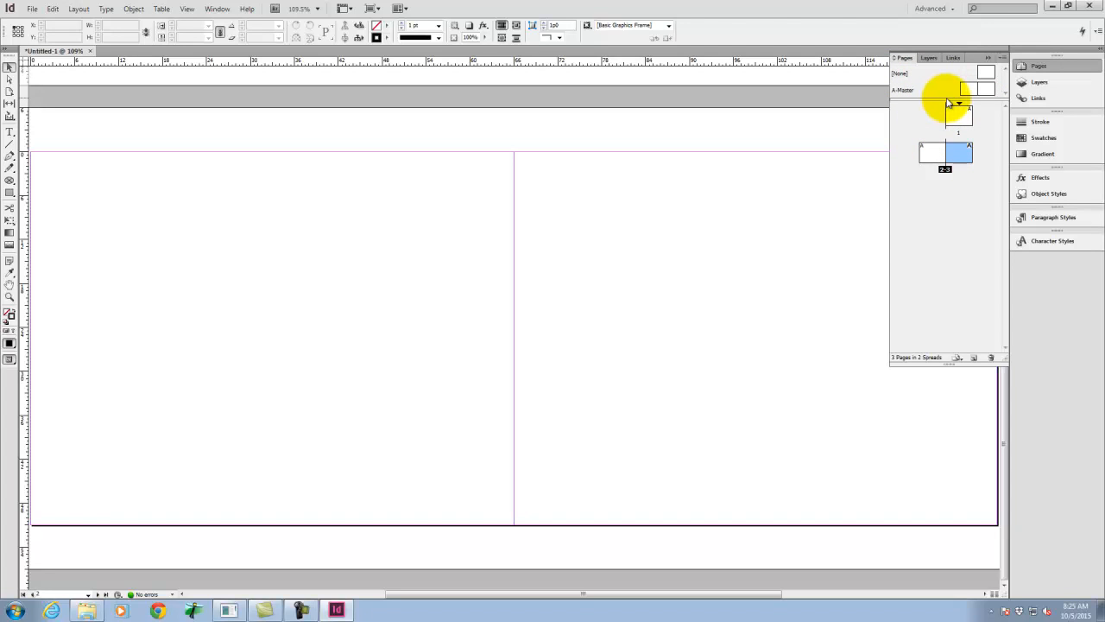
# - Enlarge the master area above the page thumbnails and add a fourth page to the document
pyautogui.moveTo(946, 100); pyautogui.dragTo(945, 128)
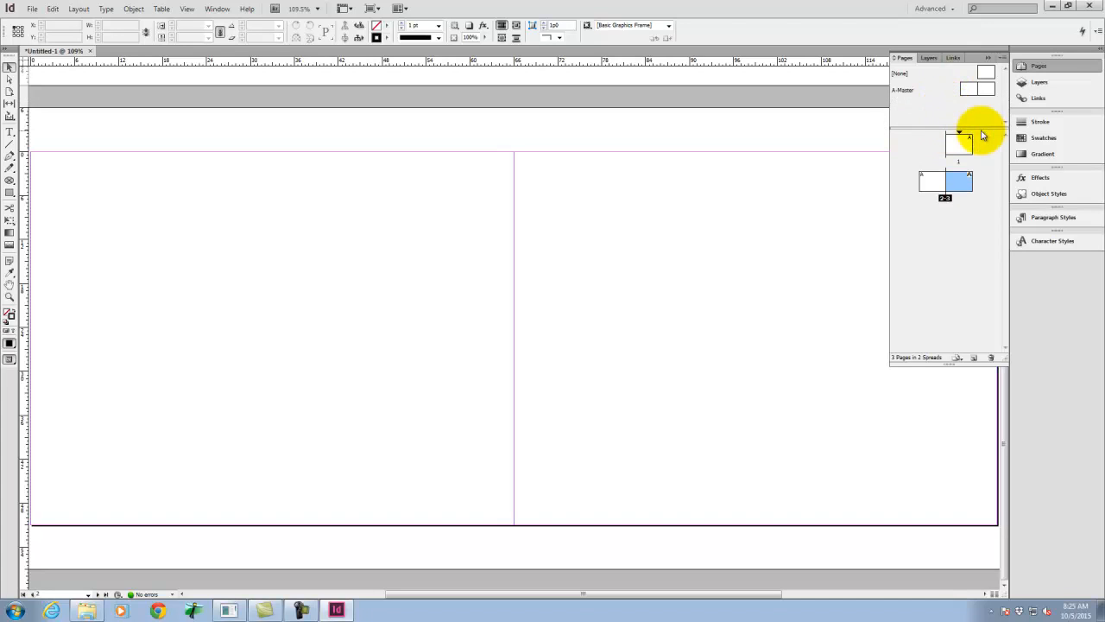
pyautogui.doubleClick(905, 93)
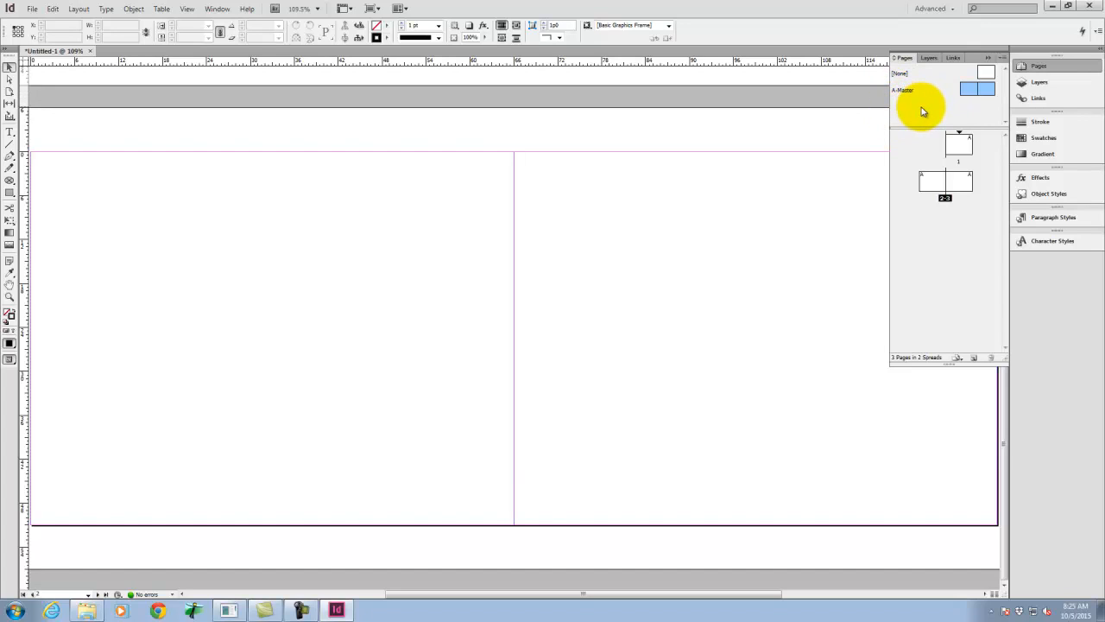
pyautogui.click(921, 108)
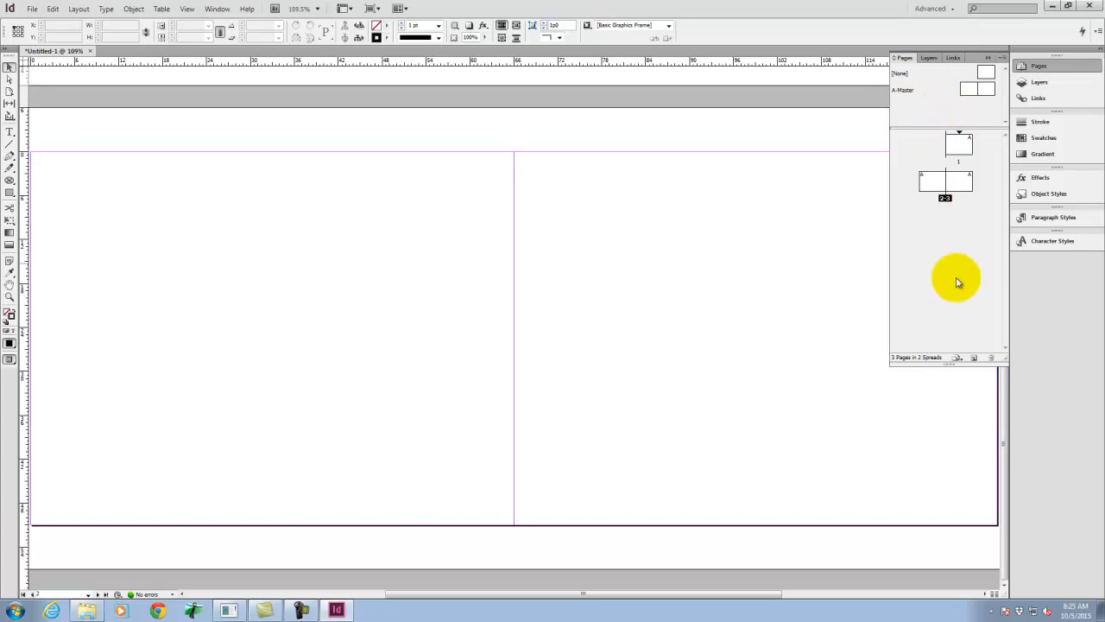
pyautogui.click(974, 357)
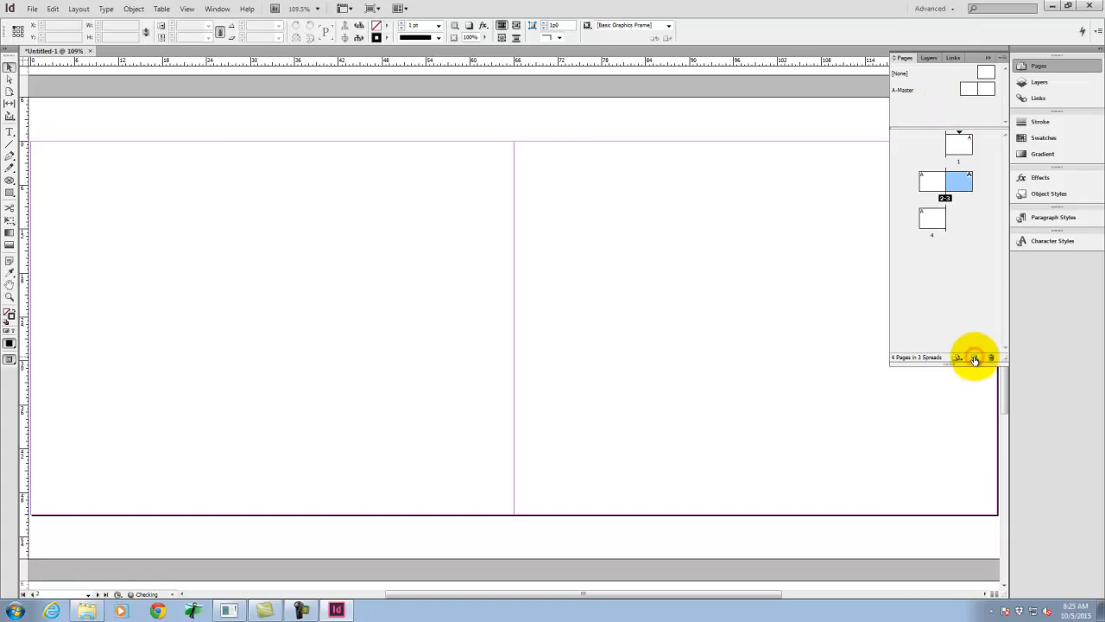
# - Create a second two-page Letter master spread in landscape, based on no other master, and keep it selected
pyautogui.rightClick(940, 107)
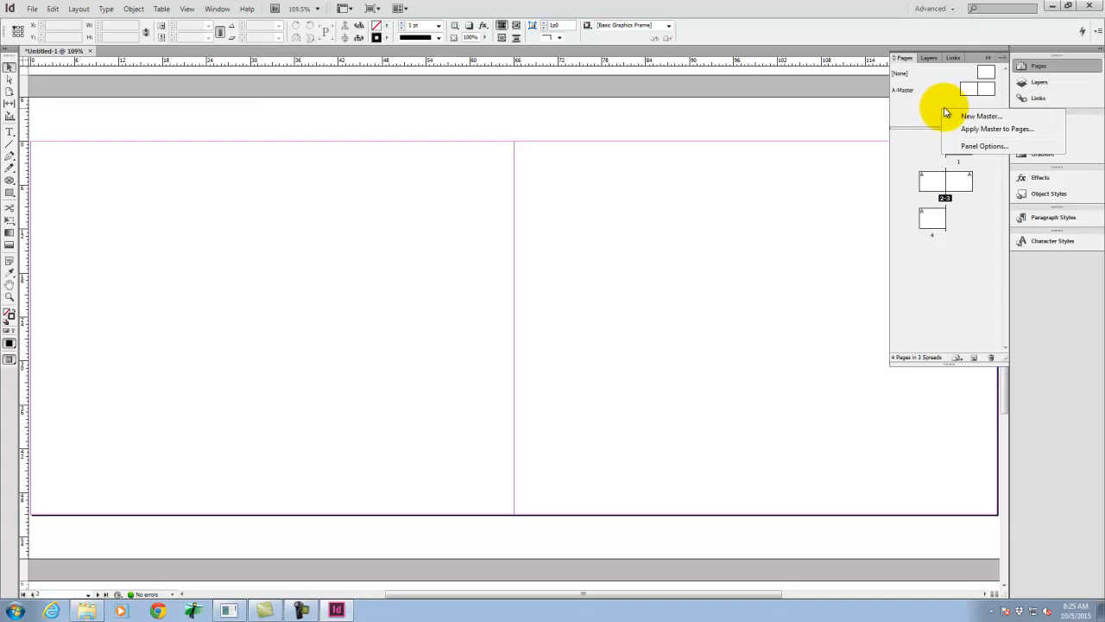
pyautogui.click(958, 116)
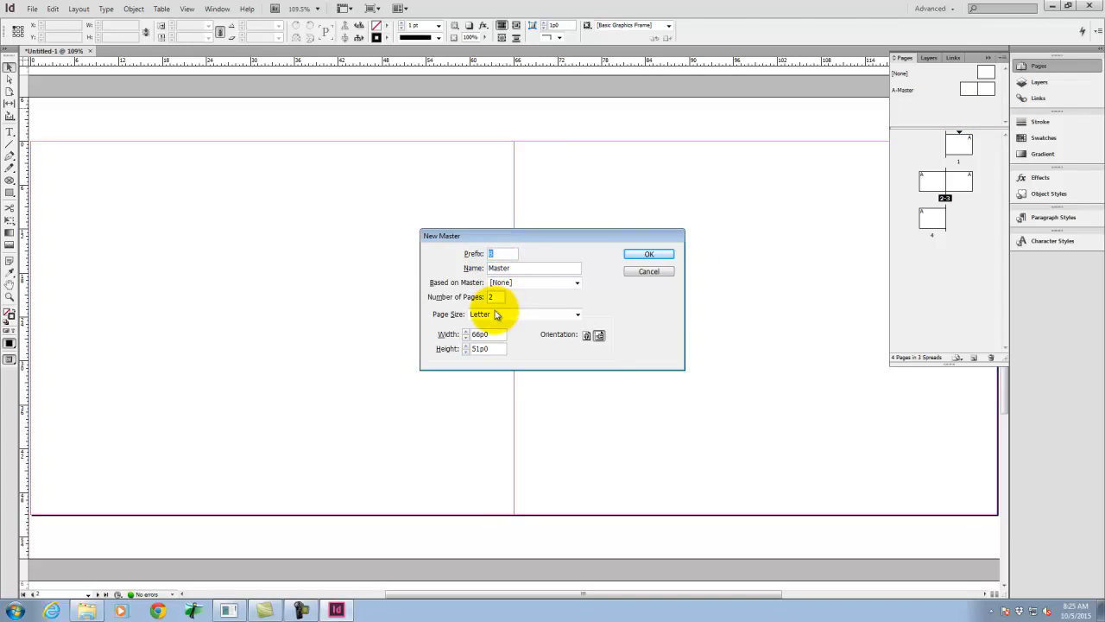
pyautogui.click(649, 256)
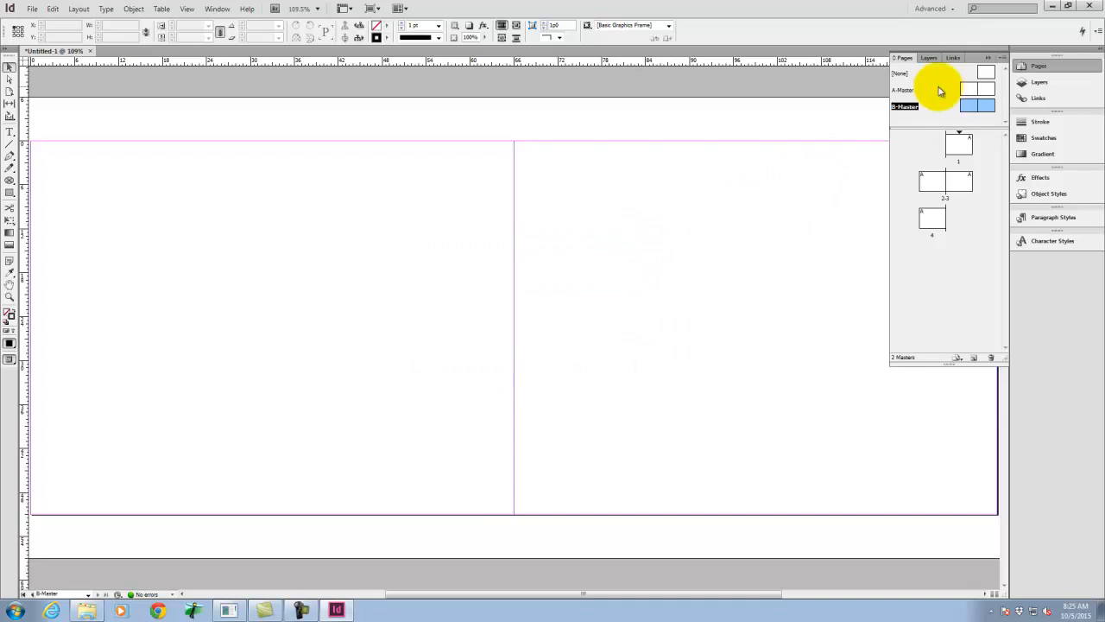
pyautogui.click(908, 91)
pyautogui.click(906, 105)
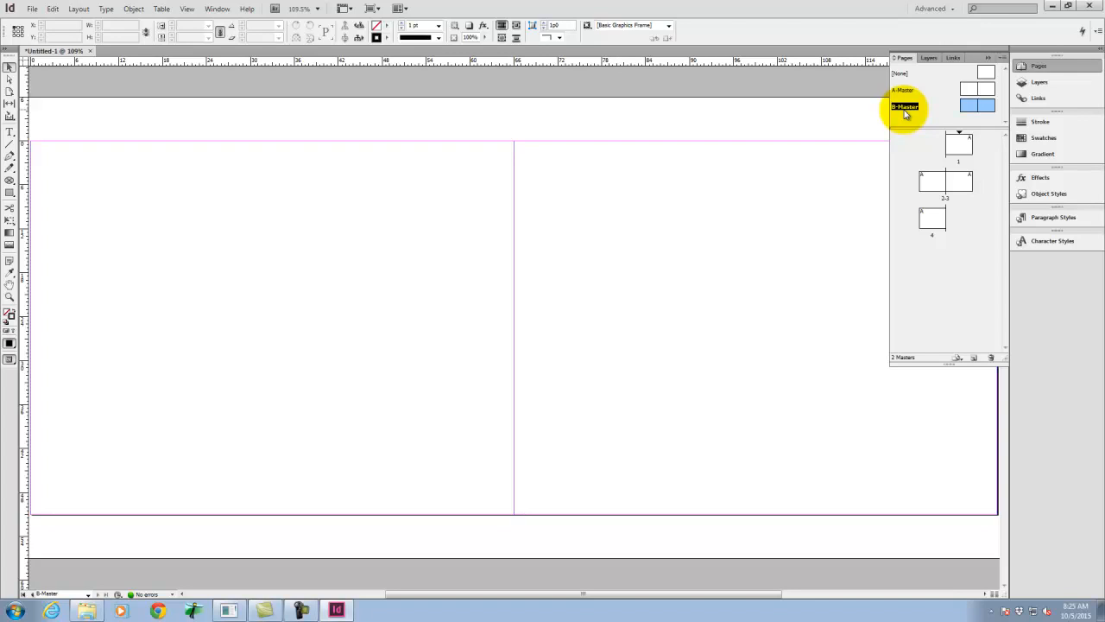
# - Draw a header rectangle about 66p wide and 6p tall across the top of B-Master's right-hand page
pyautogui.doubleClick(971, 105)
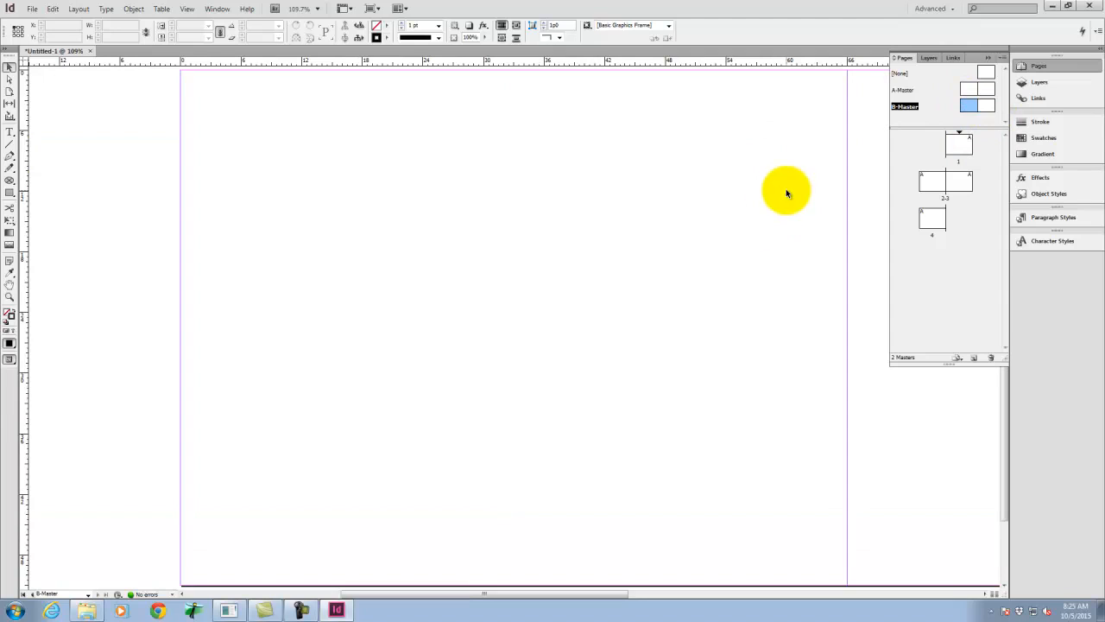
pyautogui.doubleClick(986, 104)
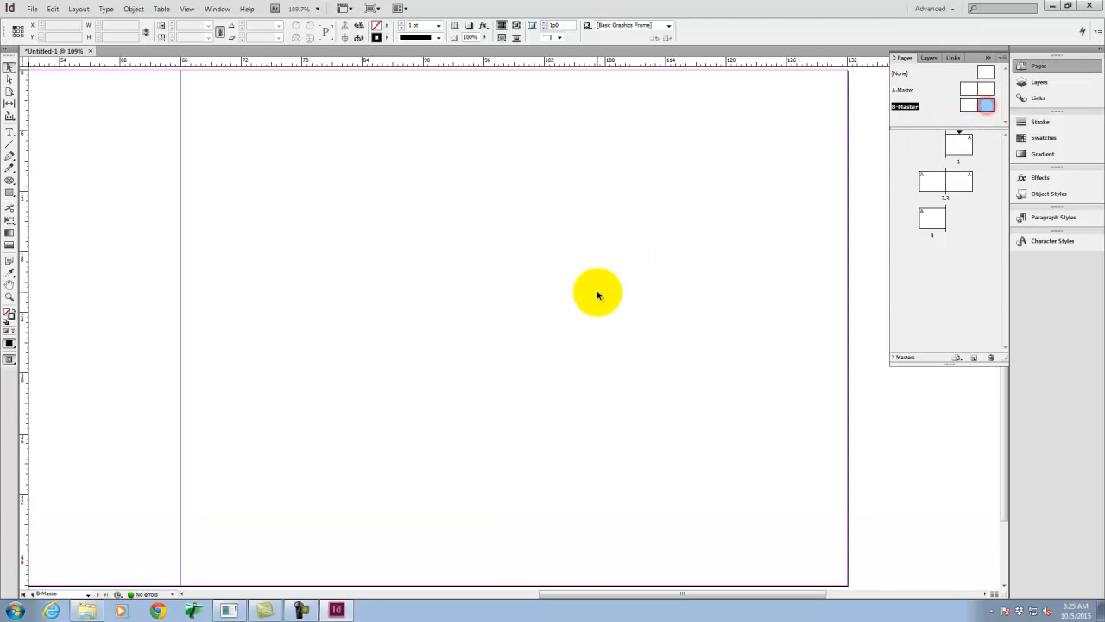
pyautogui.click(10, 193)
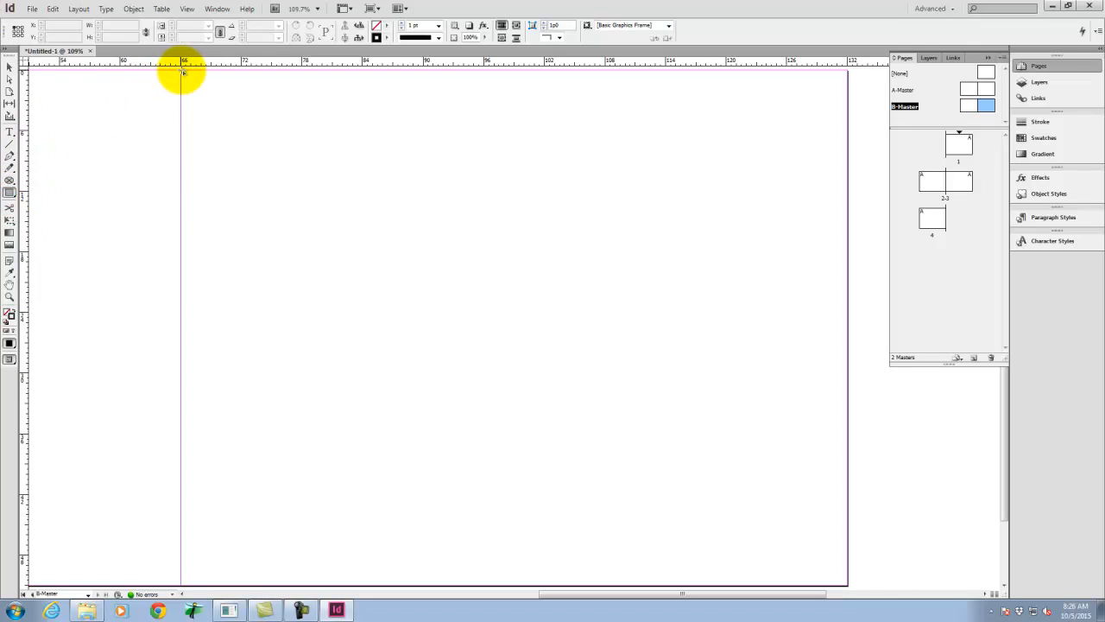
pyautogui.moveTo(181, 69); pyautogui.dragTo(846, 129)
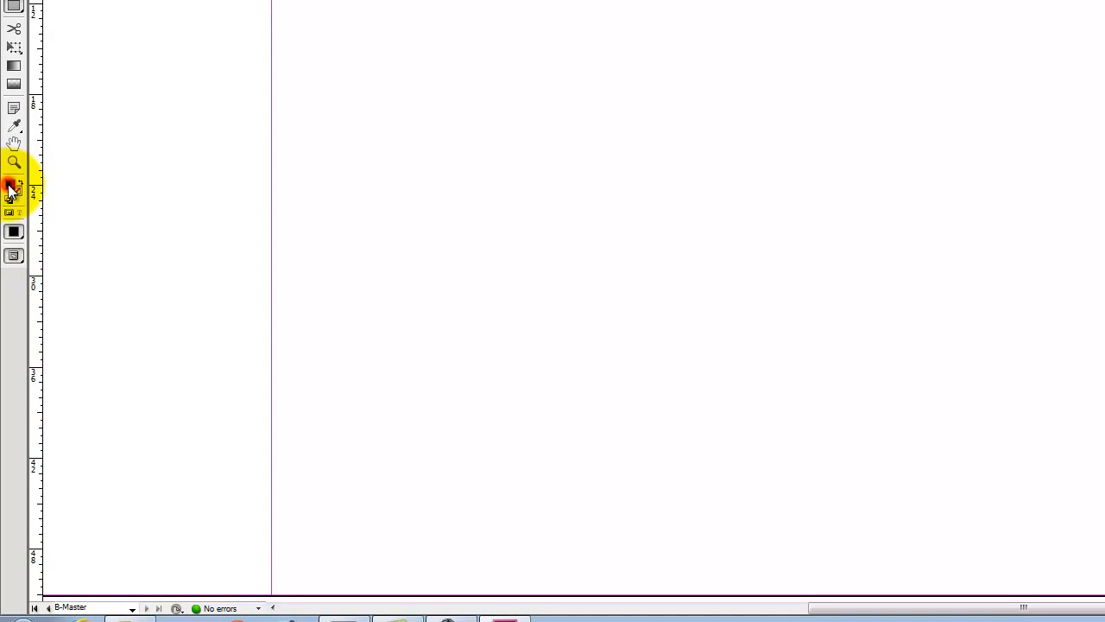
# - Fill the header rectangle with light grey, C 0, M 0, Y 0, K 30, and deselect it
pyautogui.click(8, 188)
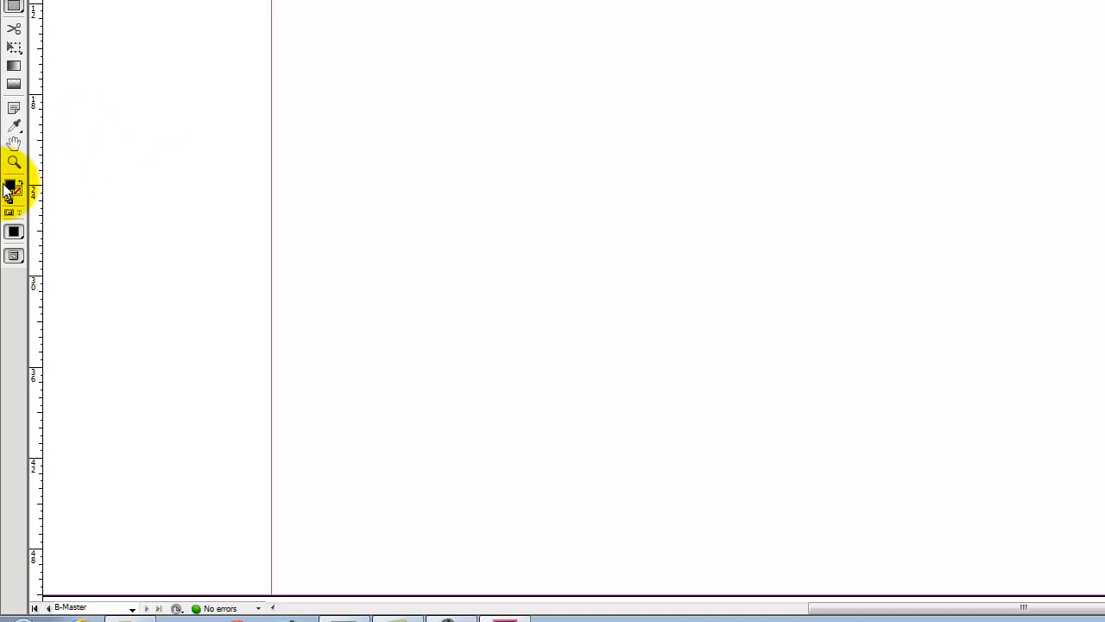
pyautogui.doubleClick(9, 186)
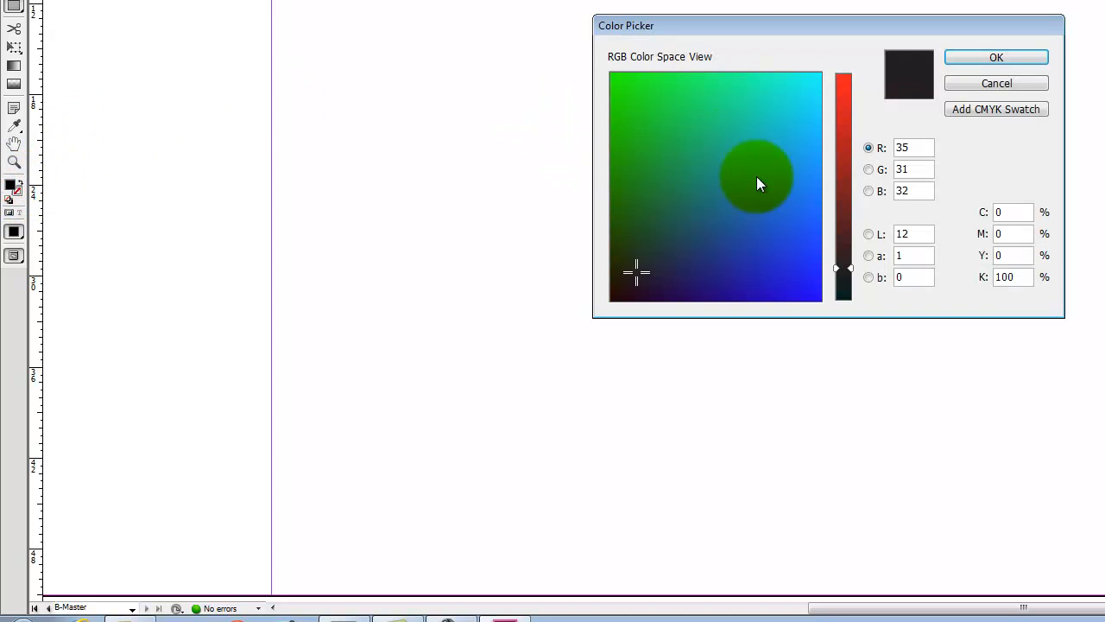
pyautogui.doubleClick(1006, 276)
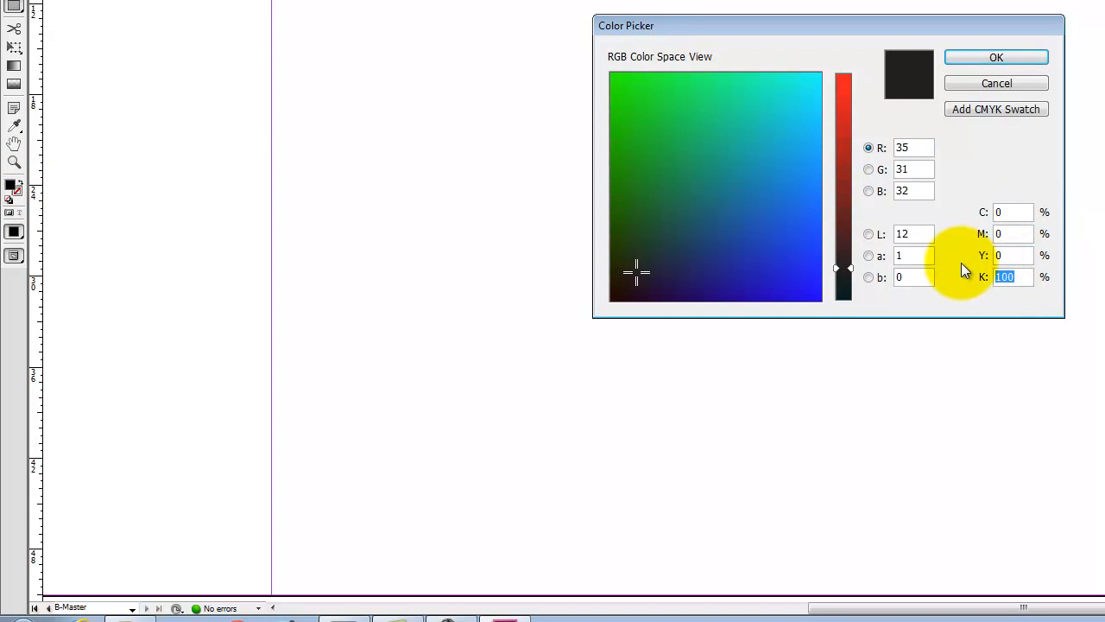
pyautogui.write('60')
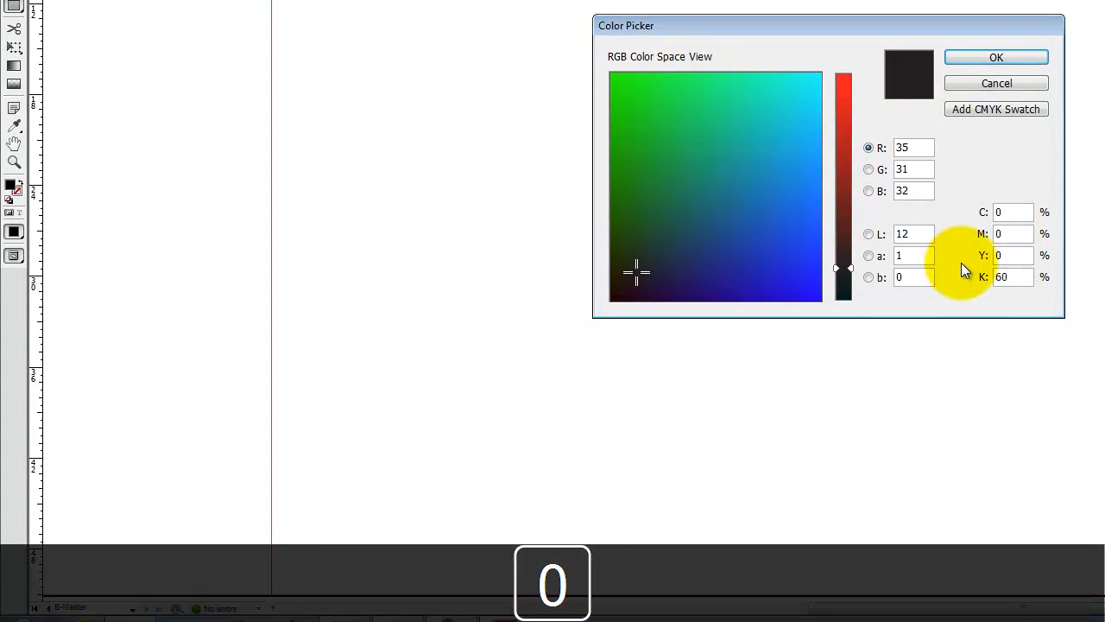
pyautogui.press('BackSpace')
pyautogui.press('BackSpace')
pyautogui.write('30')
pyautogui.press('Tab')
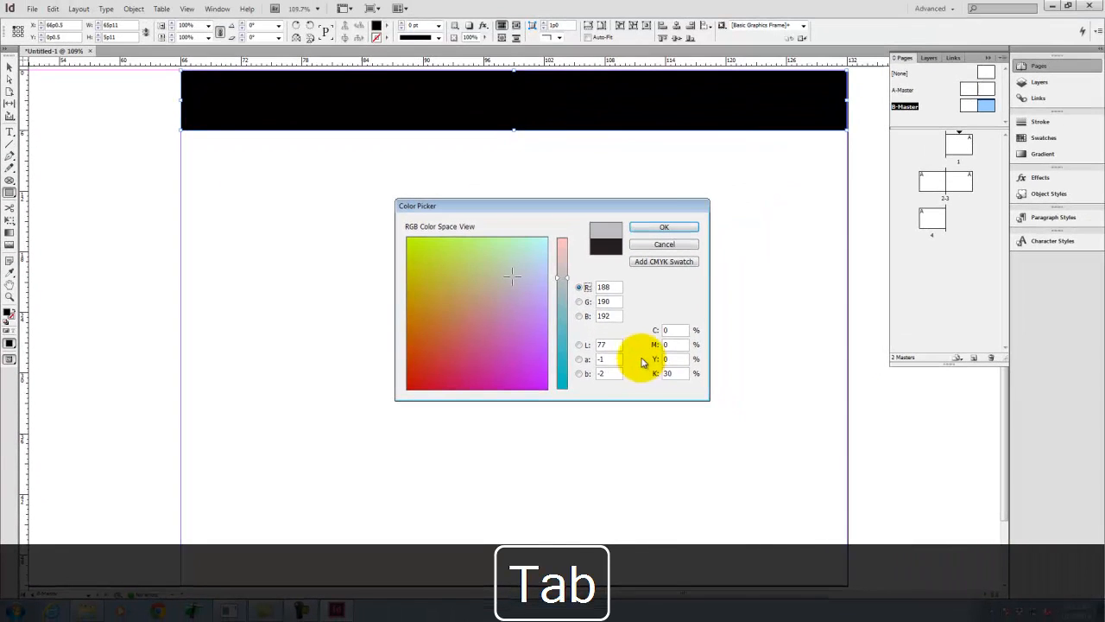
pyautogui.click(666, 225)
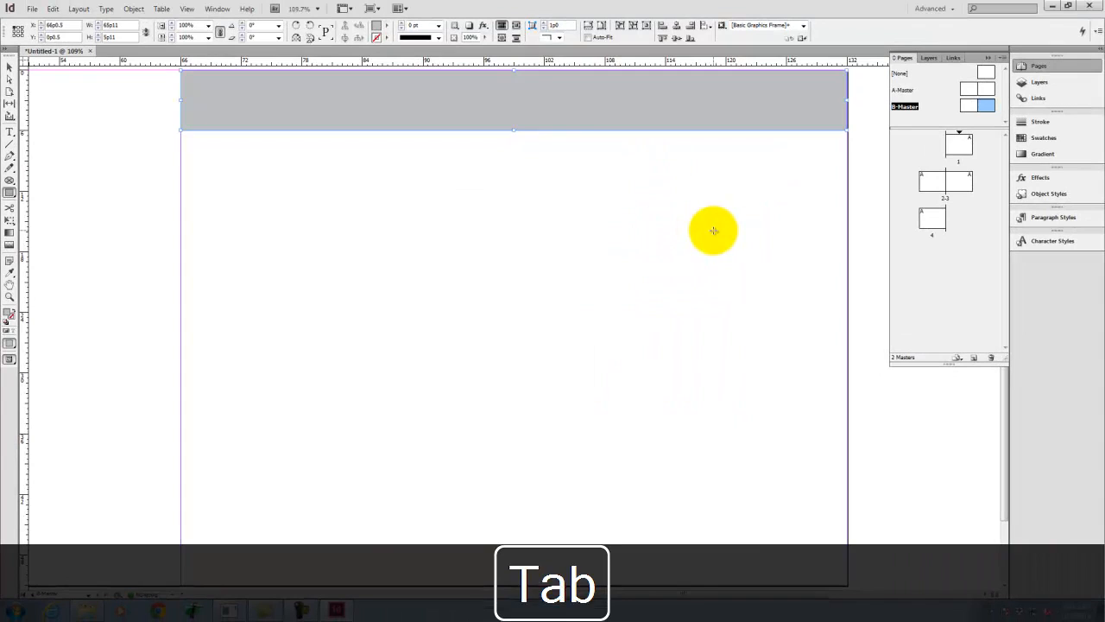
pyautogui.click(710, 256)
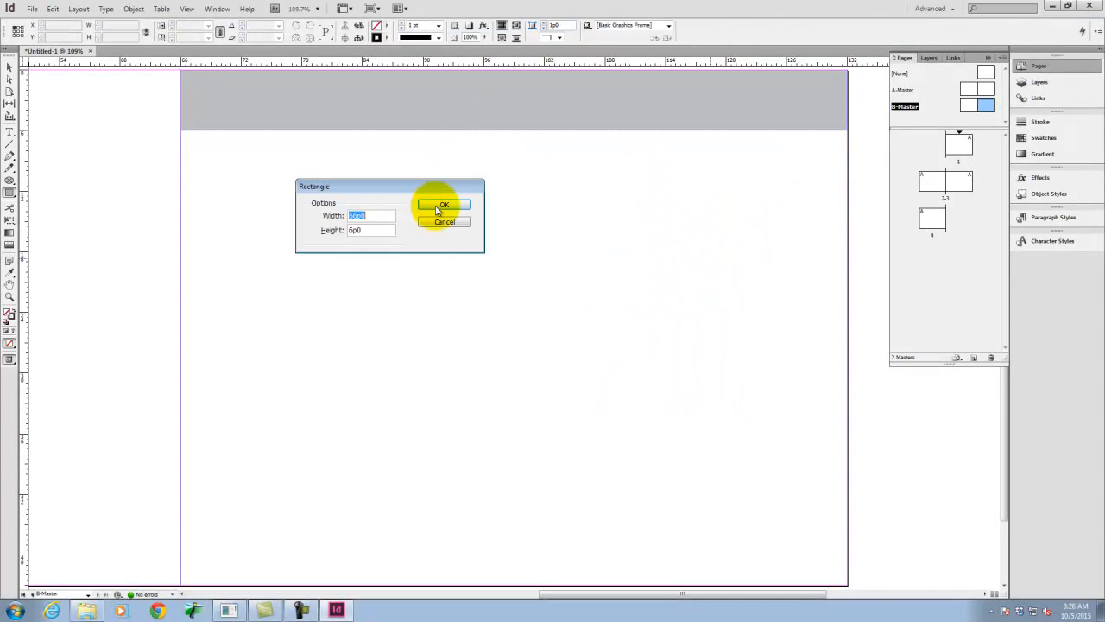
pyautogui.click(439, 207)
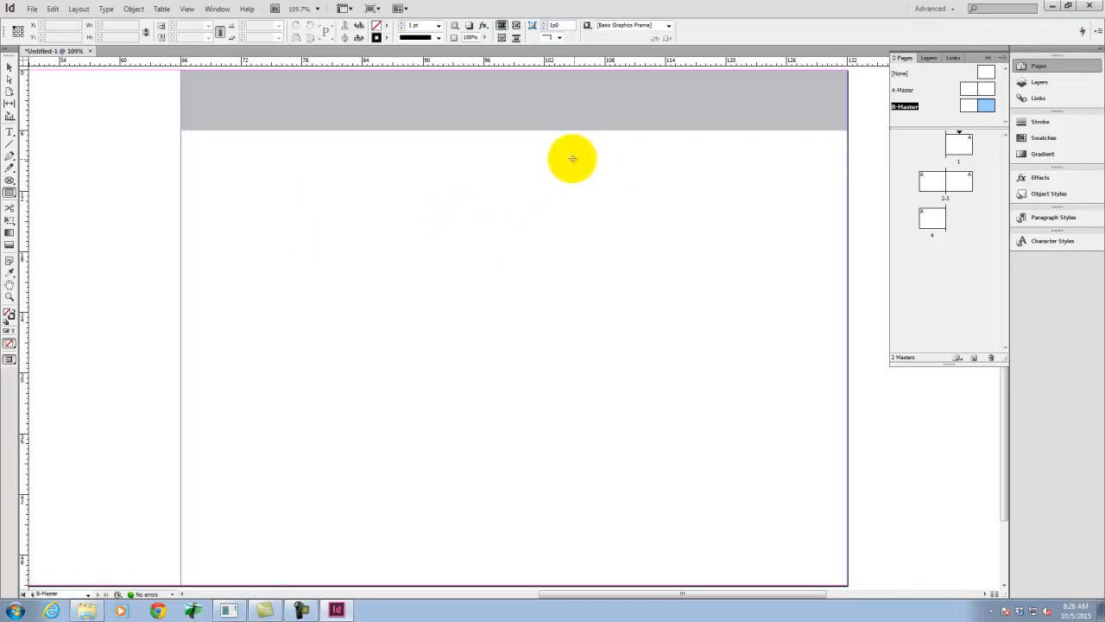
# - Copy the grey header rectangle and place the duplicate across the top of B-Master's left-hand page, then deselect it
pyautogui.click(10, 69)
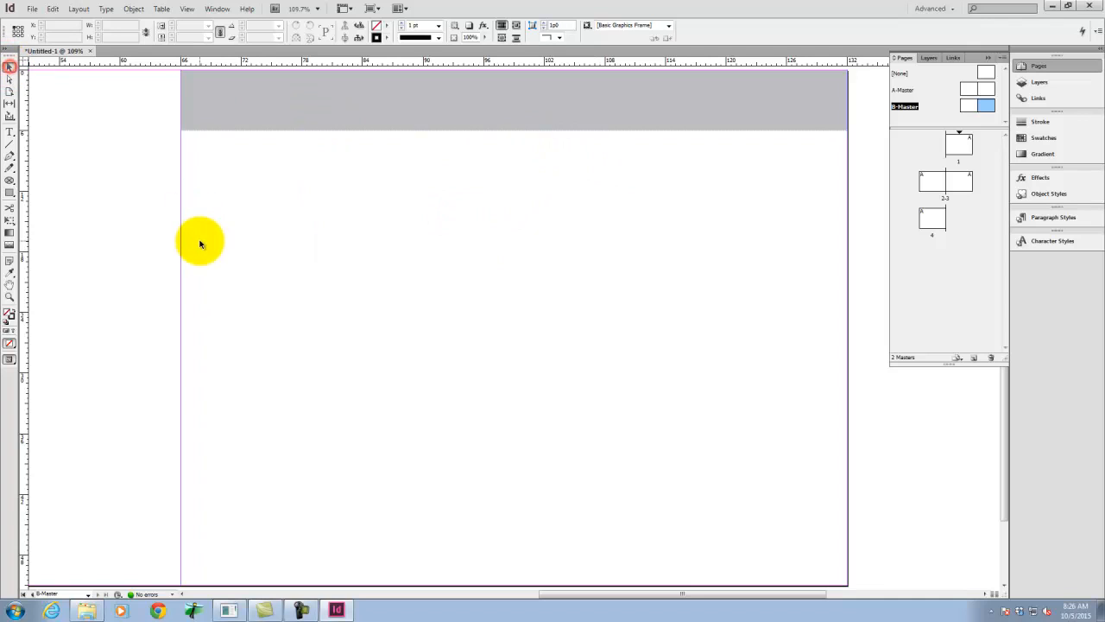
pyautogui.press('space')
pyautogui.moveTo(173, 245); pyautogui.dragTo(651, 394)
pyautogui.click(819, 190)
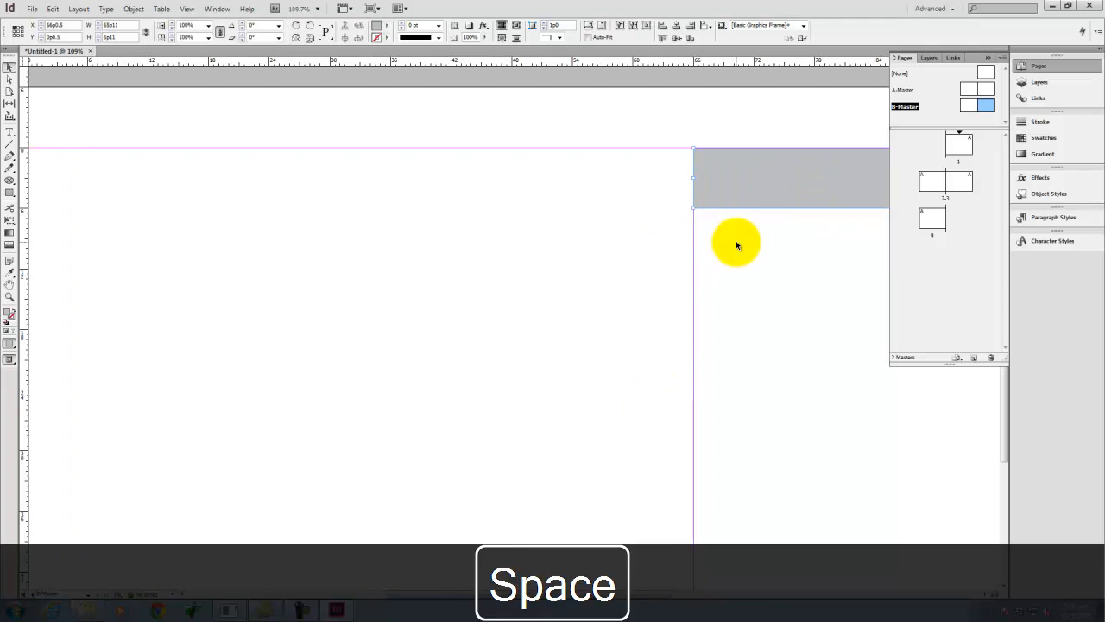
pyautogui.hotkey('ctrl', 'c')
pyautogui.hotkey('ctrl', 'v')
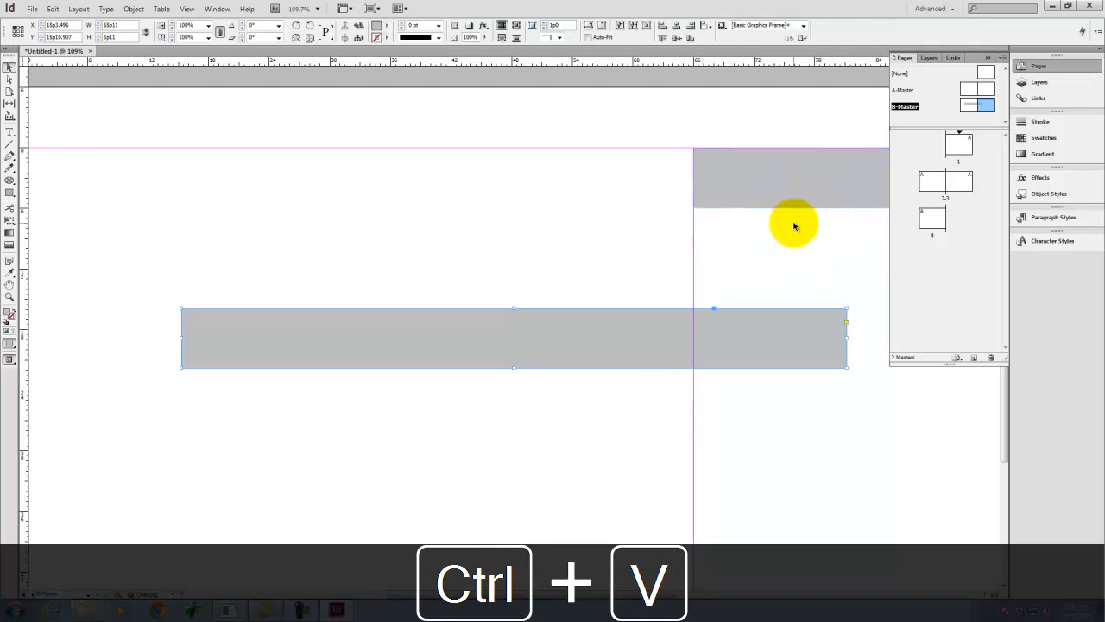
pyautogui.moveTo(492, 343); pyautogui.dragTo(340, 188)
pyautogui.click(619, 312)
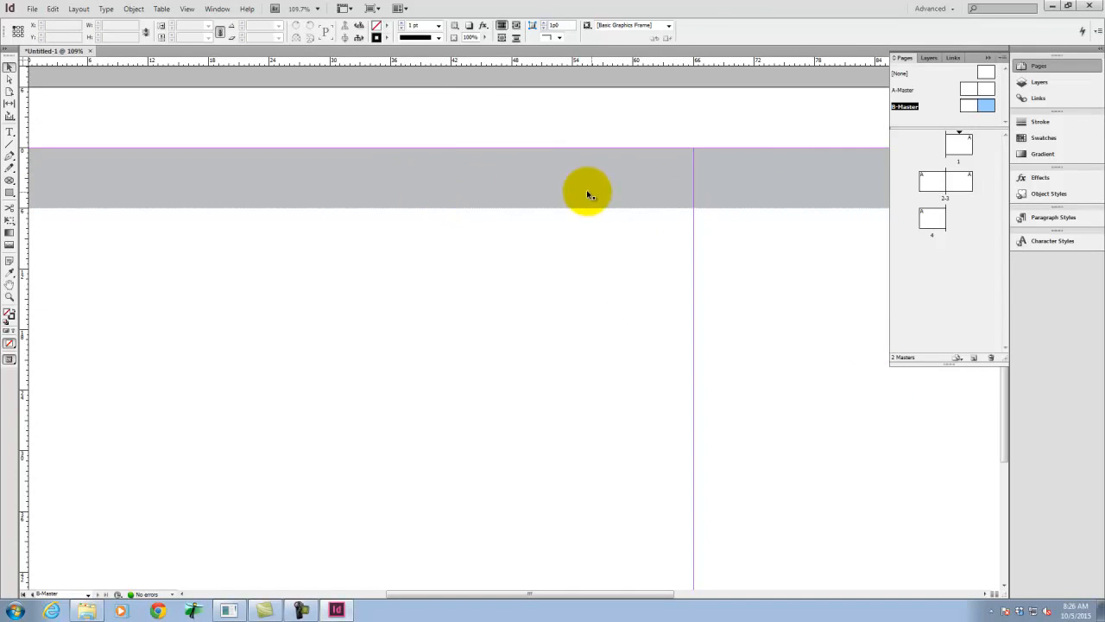
# - Add a small right-aligned text frame reading "Page Num." in the bottom-right corner of B-Master's right-hand page
pyautogui.press('space')
pyautogui.moveTo(821, 314); pyautogui.dragTo(273, 95)
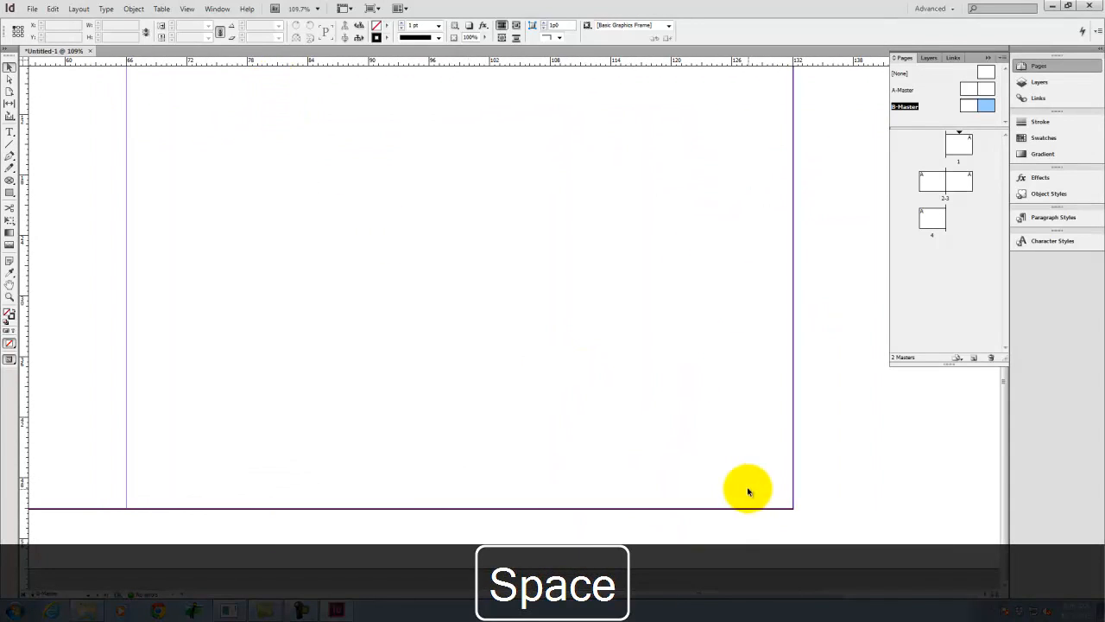
pyautogui.click(9, 131)
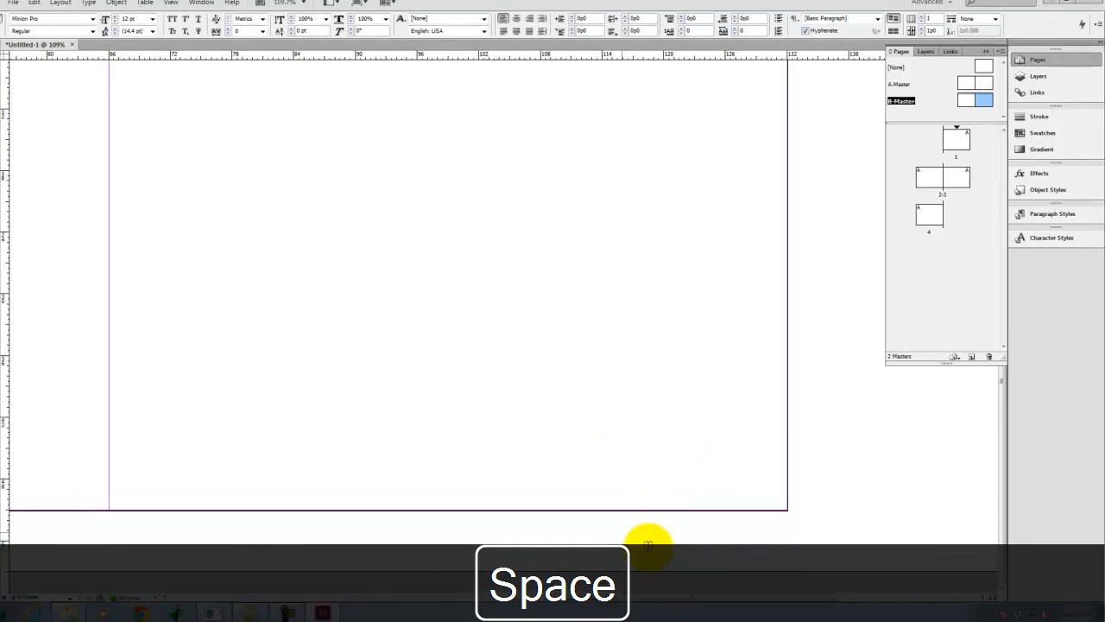
pyautogui.moveTo(543, 520); pyautogui.dragTo(626, 541)
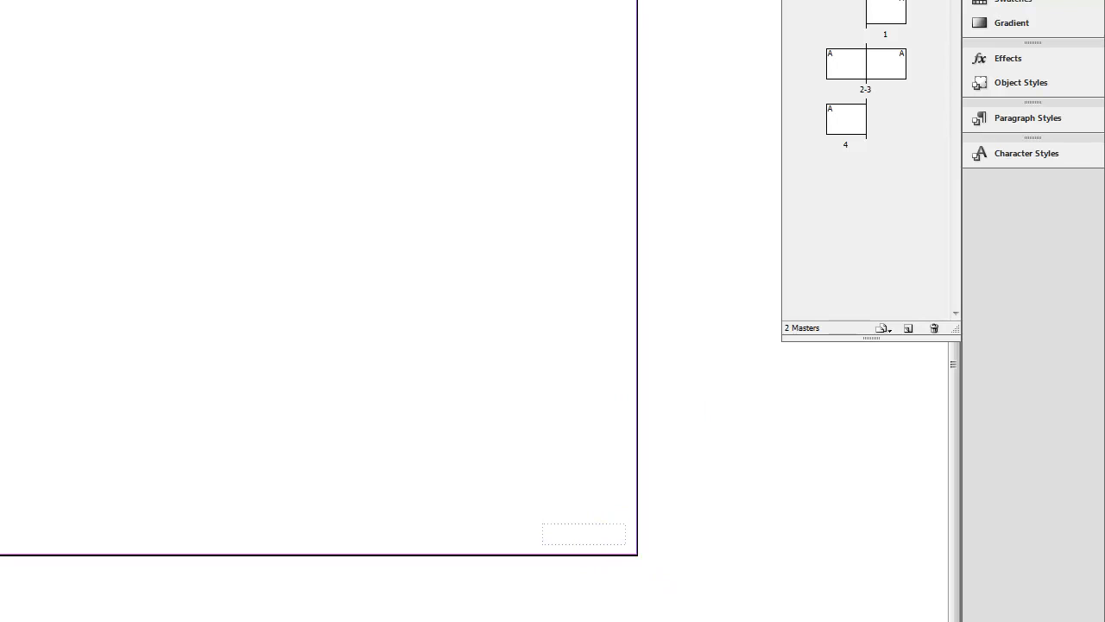
pyautogui.write('Page Numb')
pyautogui.press('BackSpace')
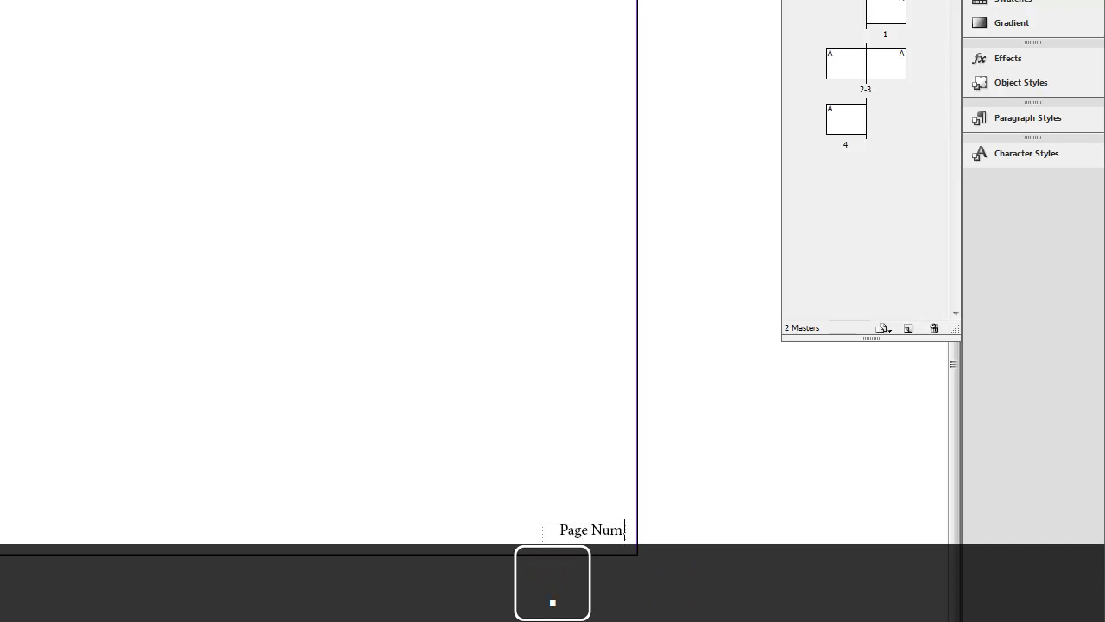
pyautogui.click(682, 53)
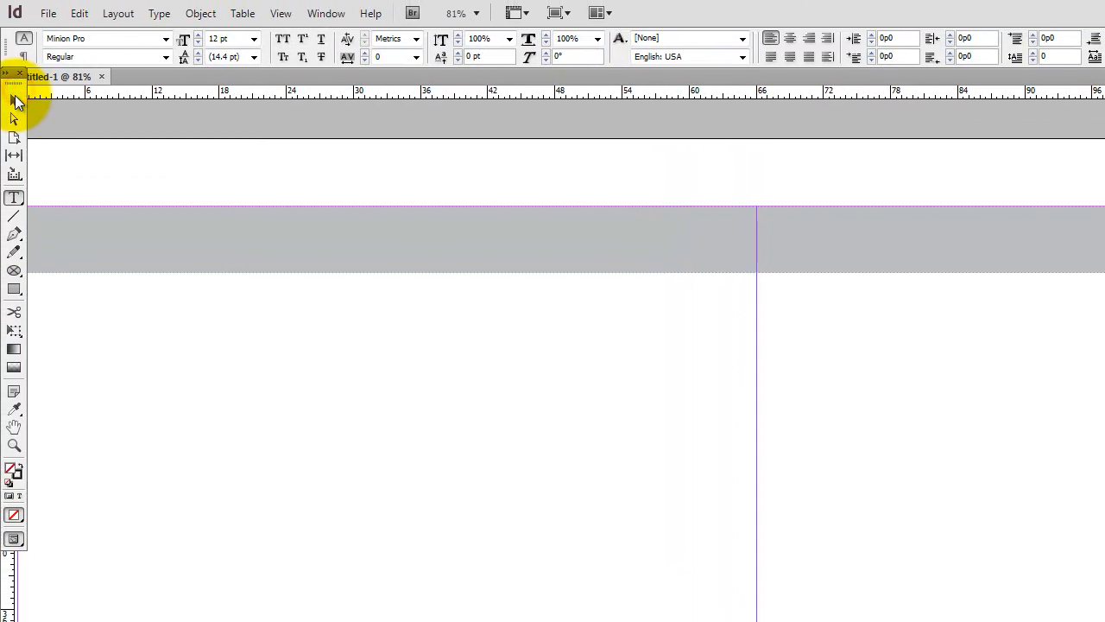
pyautogui.click(14, 98)
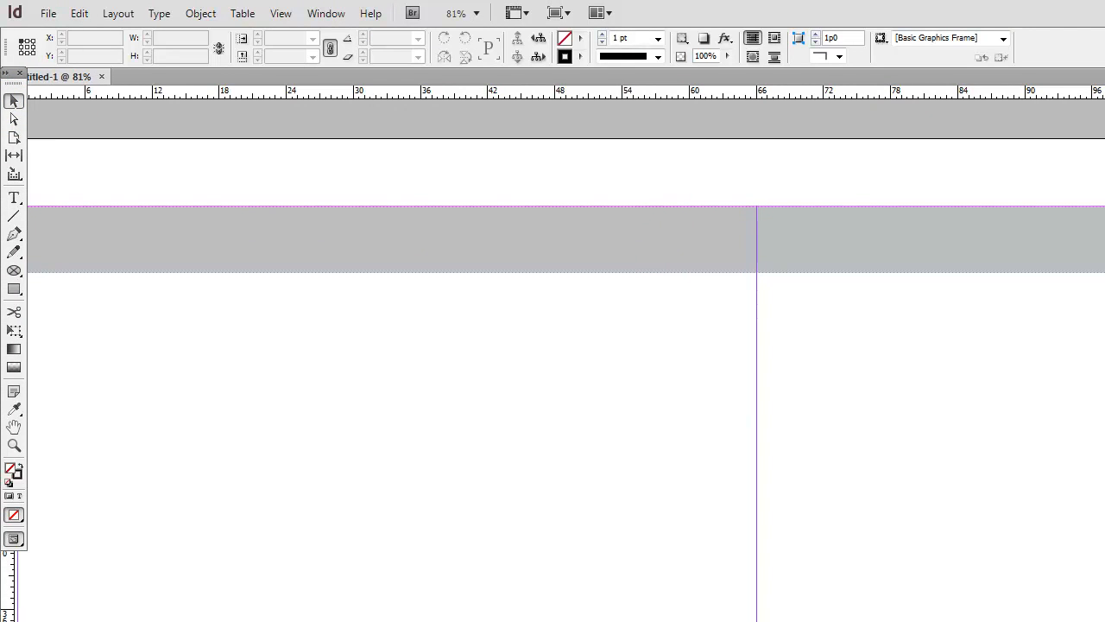
# - Go to page 2 of the document and apply B-Master to it
pyautogui.moveTo(976, 185)
pyautogui.mouseDown()
pyautogui.moveTo(945, 183)
pyautogui.moveTo(961, 187)
pyautogui.mouseUp()
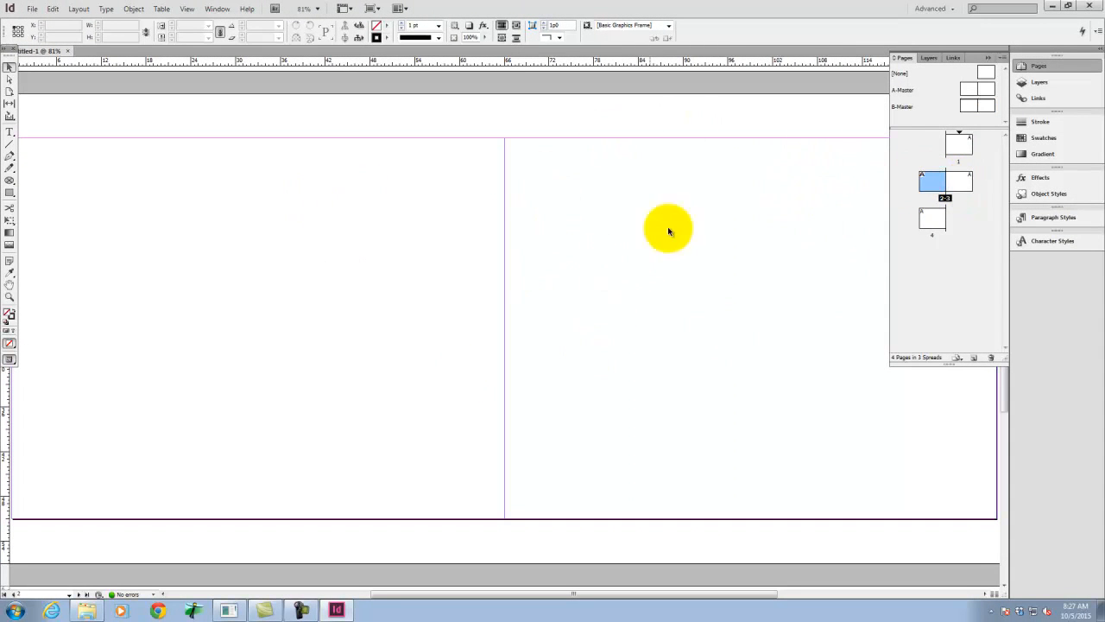
pyautogui.rightClick(935, 182)
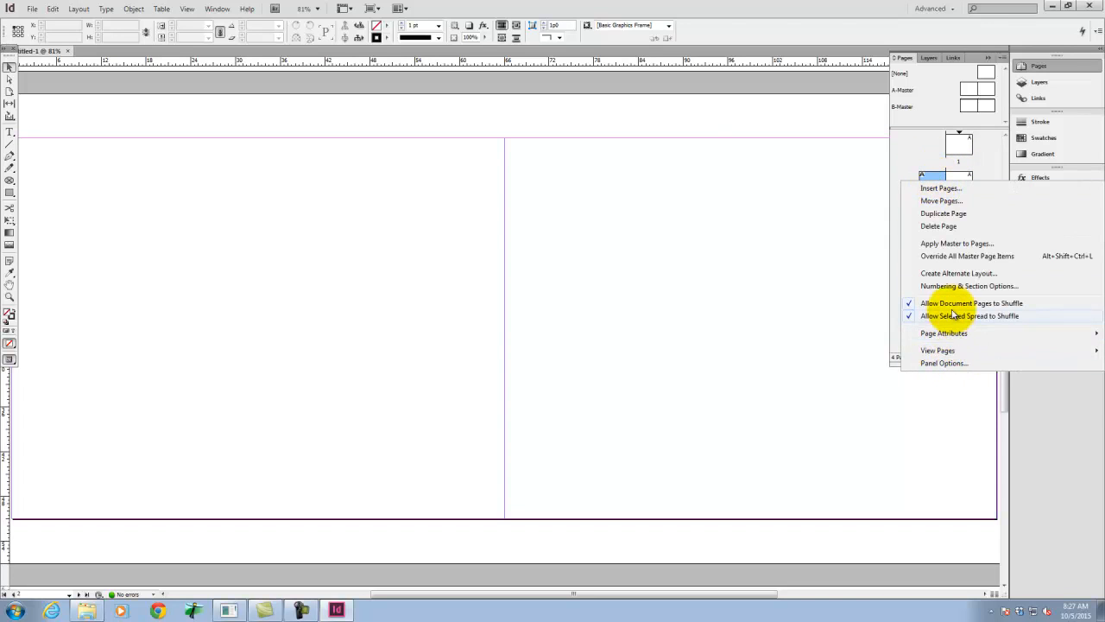
pyautogui.click(954, 244)
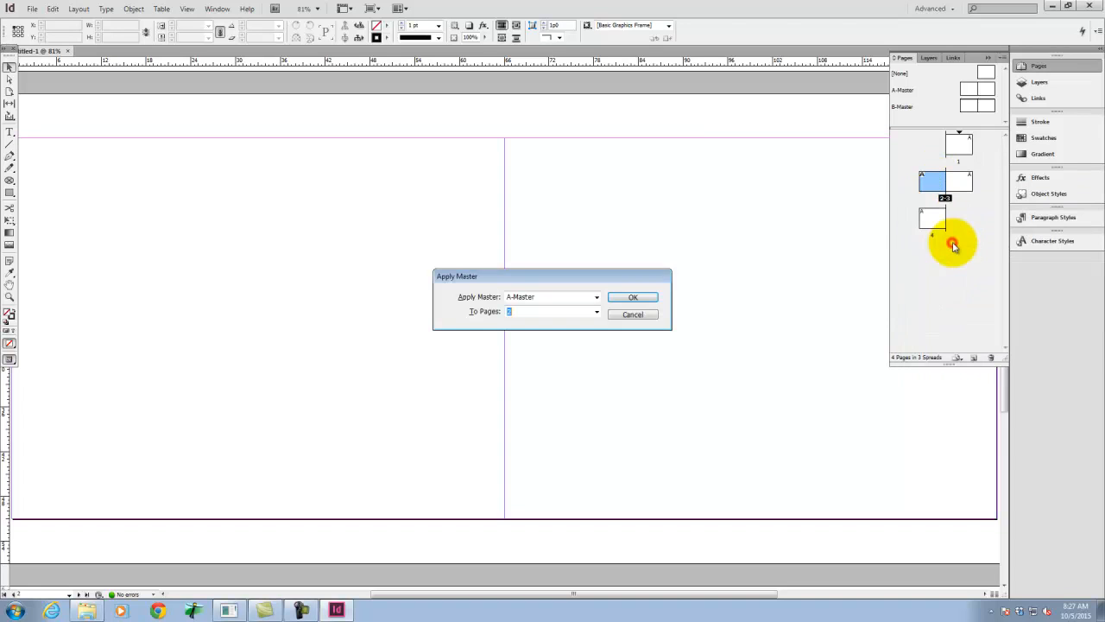
pyautogui.click(597, 297)
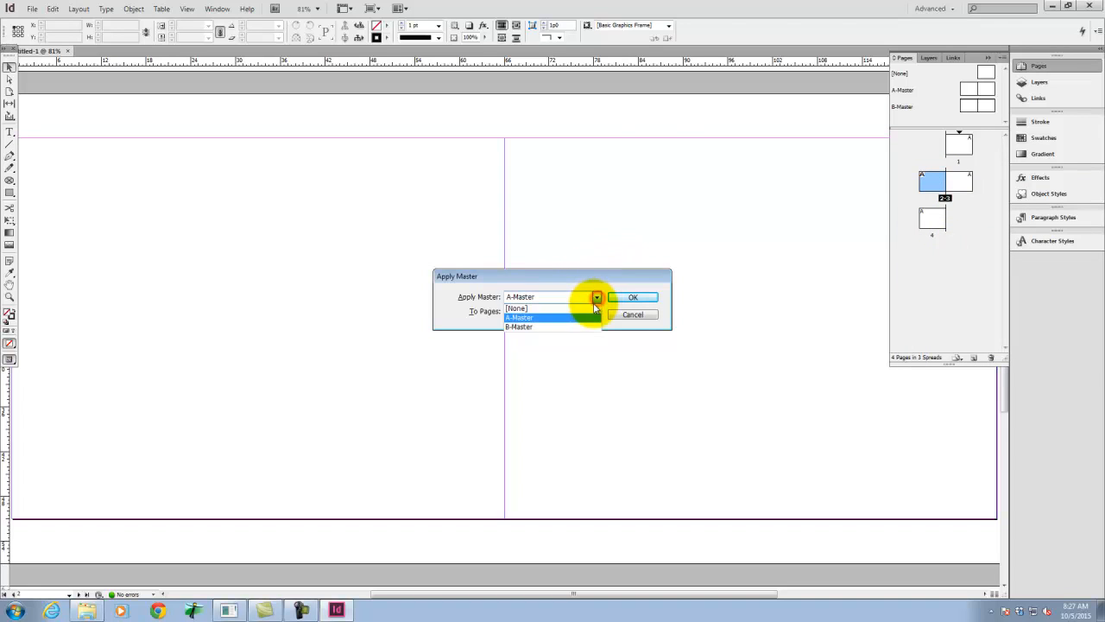
pyautogui.click(590, 329)
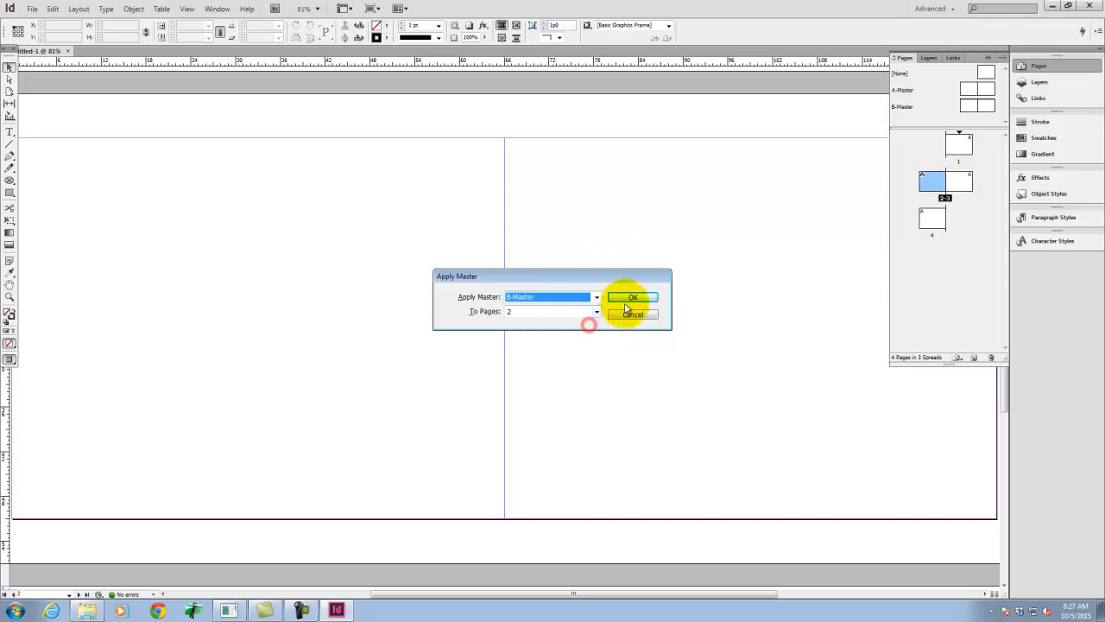
pyautogui.click(632, 297)
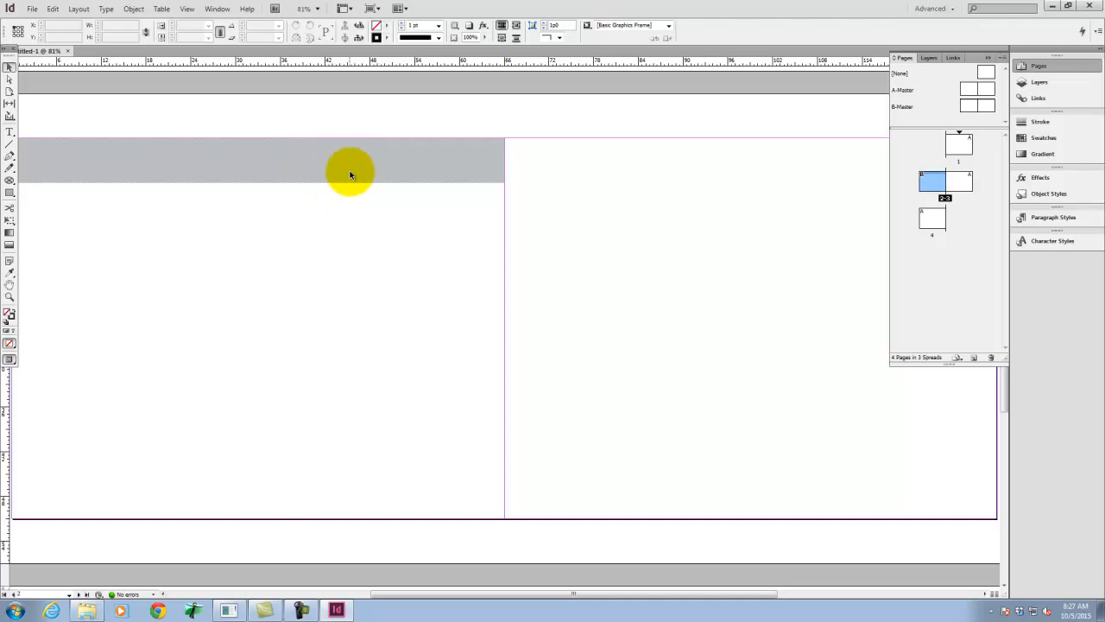
# - Apply B-Master to page 3
pyautogui.click(960, 179)
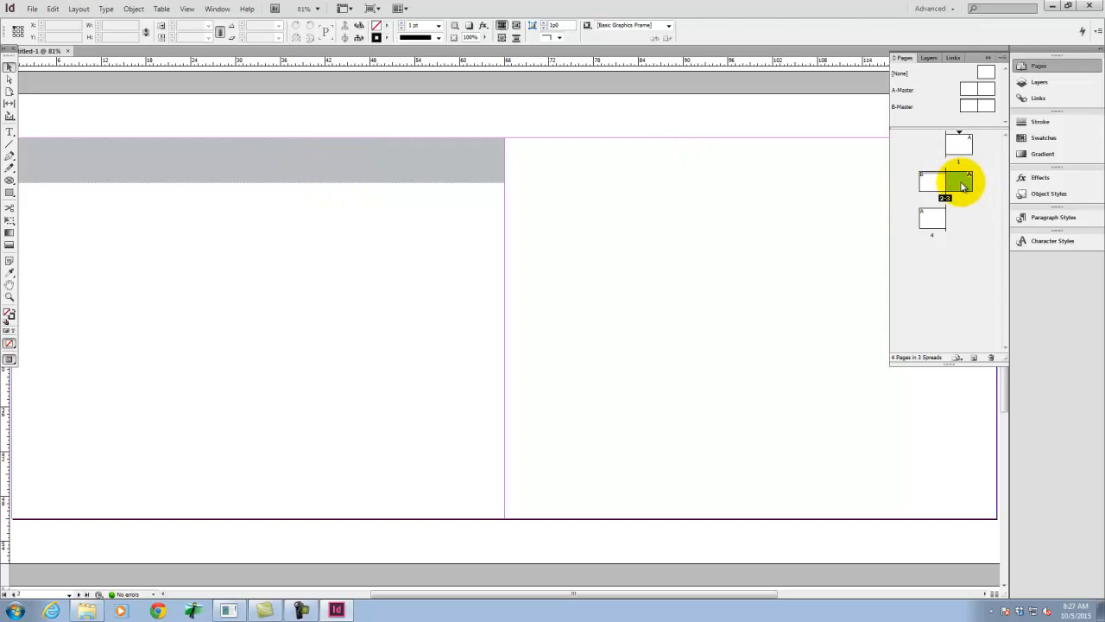
pyautogui.rightClick(962, 186)
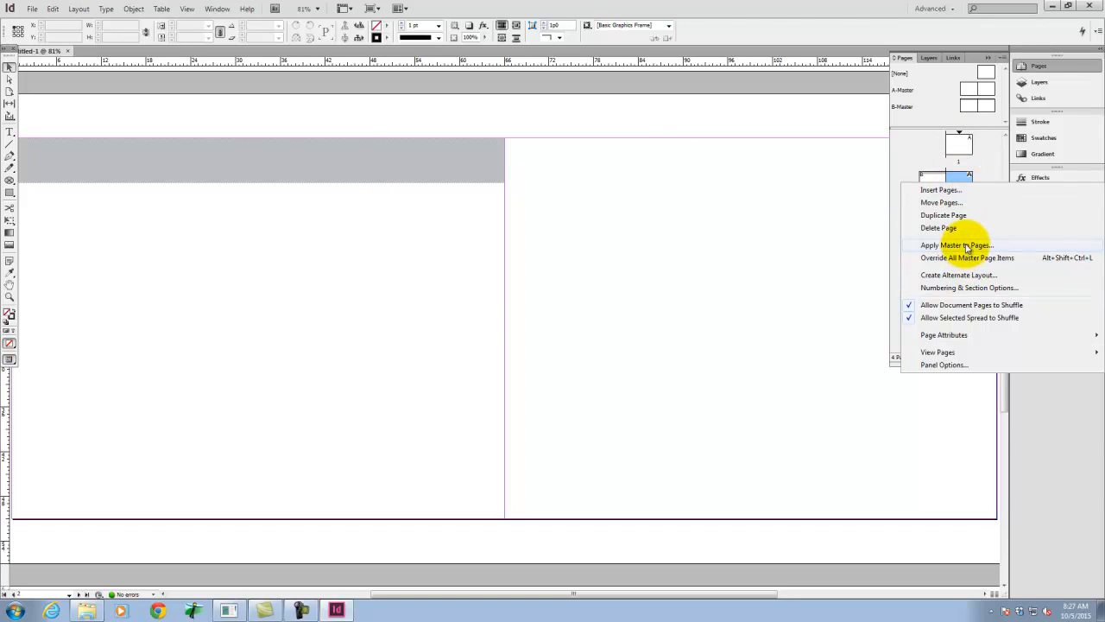
pyautogui.click(965, 246)
pyautogui.click(571, 295)
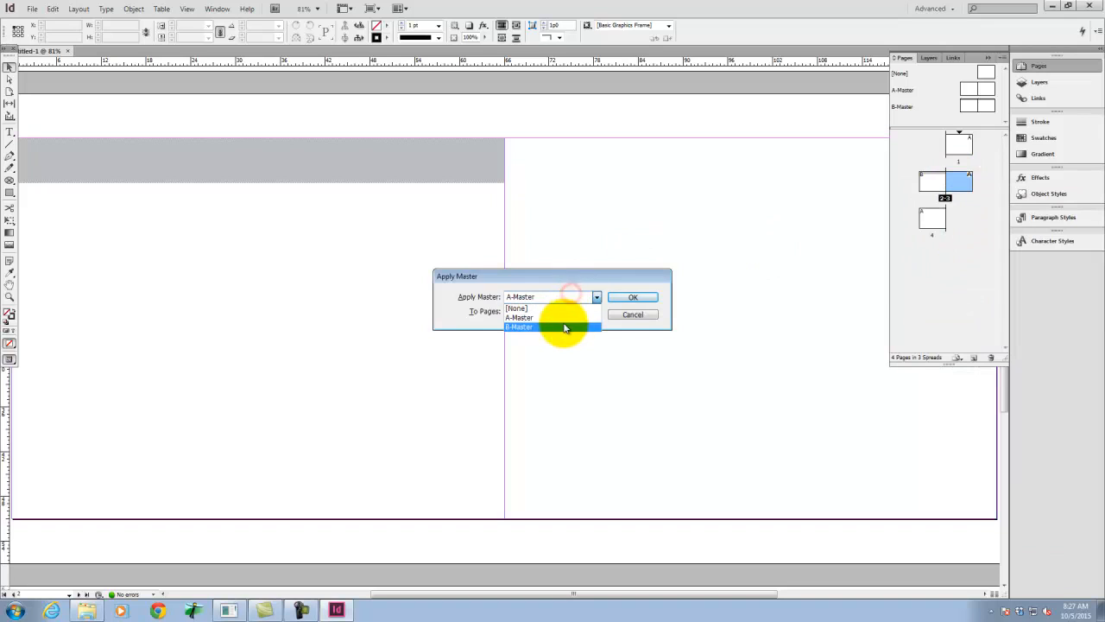
pyautogui.click(565, 328)
pyautogui.click(636, 298)
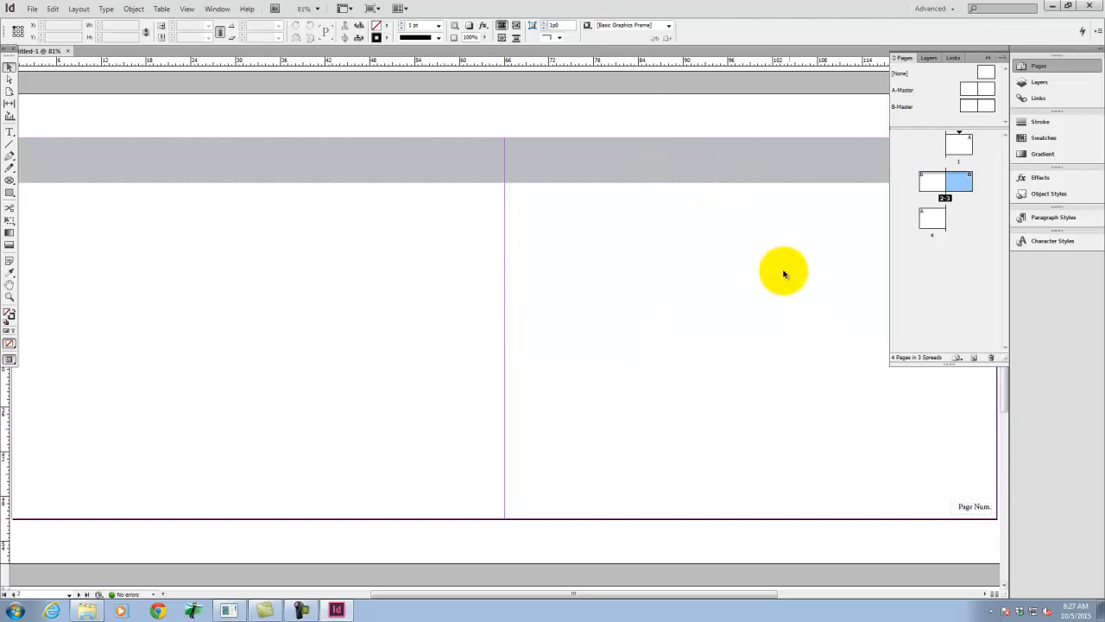
# - Try to select the header band and the "Page Num." frame directly on the page 2-3 spread
pyautogui.click(756, 174)
pyautogui.moveTo(751, 113); pyautogui.dragTo(730, 123)
pyautogui.moveTo(392, 181)
pyautogui.mouseDown()
pyautogui.moveTo(388, 223)
pyautogui.moveTo(389, 180)
pyautogui.mouseUp()
pyautogui.moveTo(679, 78)
pyautogui.mouseDown()
pyautogui.moveTo(639, 207)
pyautogui.moveTo(678, 79)
pyautogui.mouseUp()
pyautogui.moveTo(666, 127); pyautogui.dragTo(615, 242)
pyautogui.moveTo(627, 150); pyautogui.dragTo(574, 203)
pyautogui.moveTo(565, 153); pyautogui.dragTo(492, 207)
pyautogui.moveTo(455, 161); pyautogui.dragTo(326, 214)
pyautogui.moveTo(555, 174); pyautogui.dragTo(518, 233)
pyautogui.moveTo(579, 202); pyautogui.dragTo(519, 237)
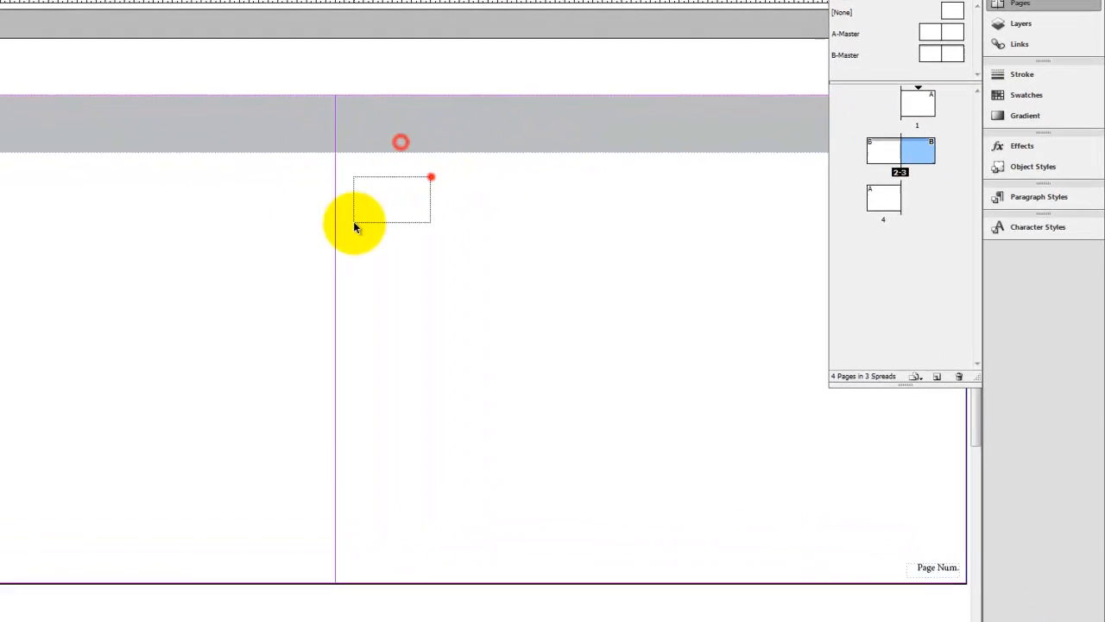
pyautogui.moveTo(354, 225); pyautogui.dragTo(356, 226)
pyautogui.moveTo(941, 565); pyautogui.dragTo(956, 569)
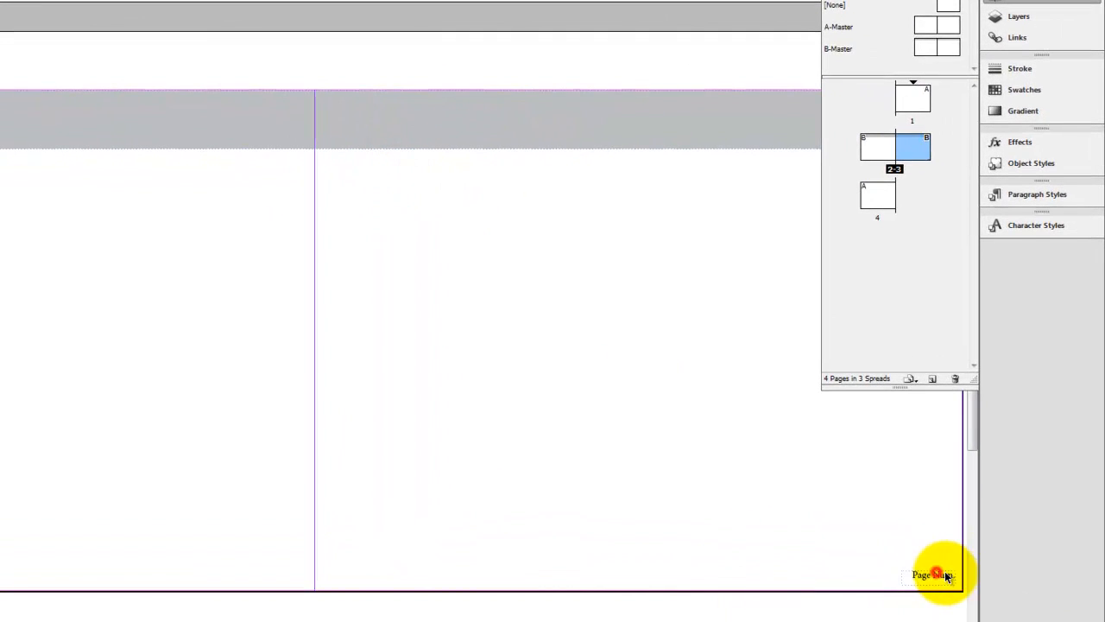
pyautogui.click(882, 571)
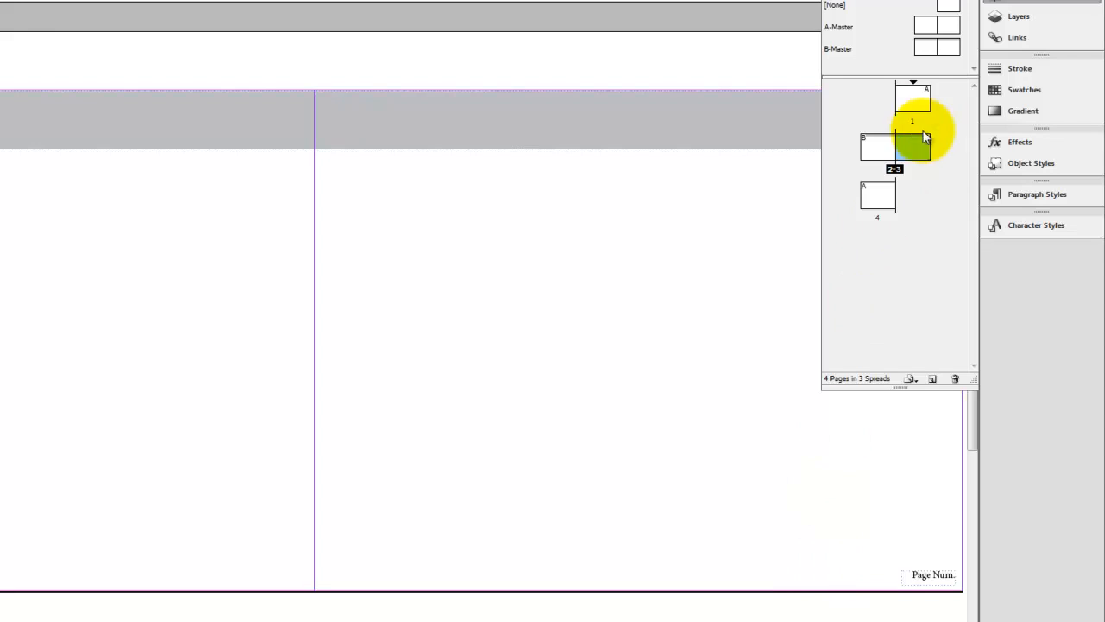
# - Add a fifth page after page 4 and apply B-Master to pages 4-5
pyautogui.click(895, 207)
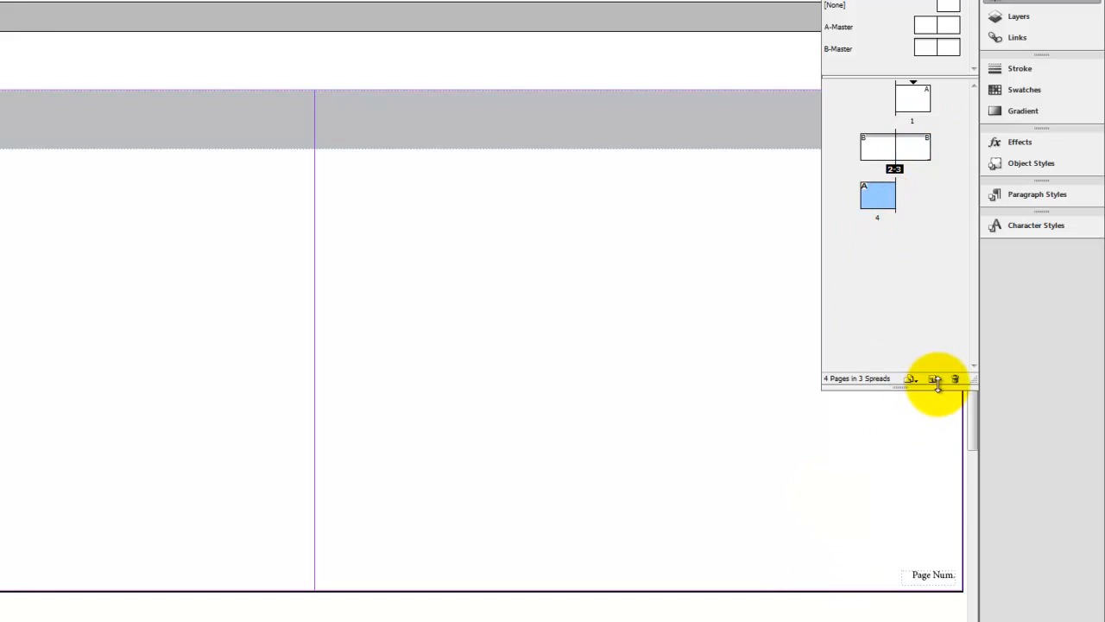
pyautogui.click(934, 380)
pyautogui.click(914, 201)
pyautogui.rightClick(912, 201)
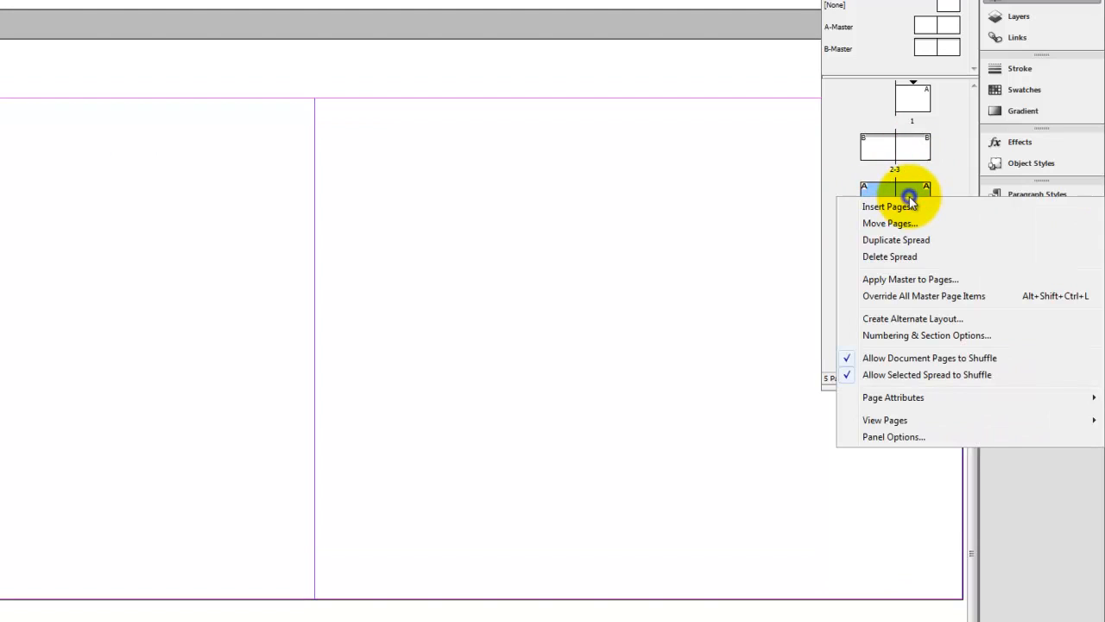
pyautogui.click(918, 282)
pyautogui.click(362, 301)
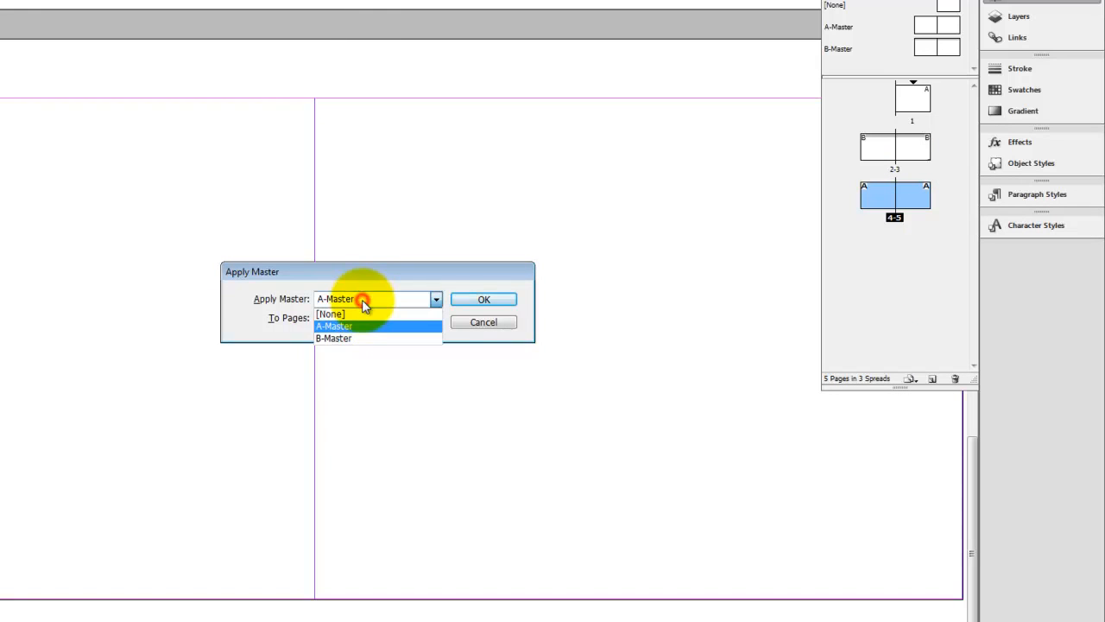
pyautogui.click(355, 337)
pyautogui.click(482, 299)
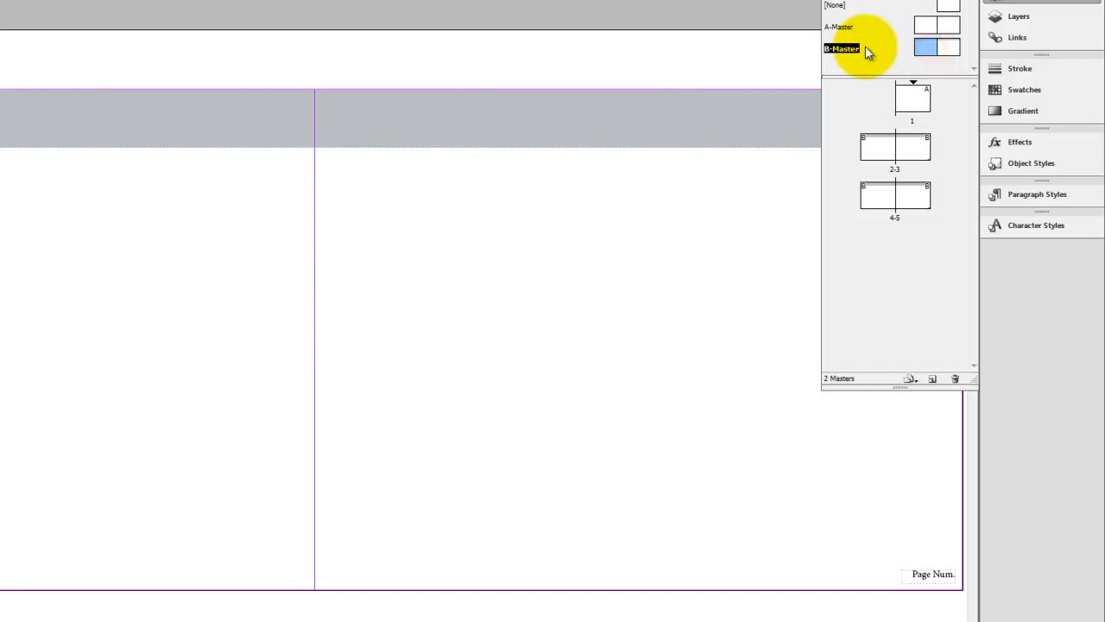
# - Darken the header rectangle on B-Master's right-hand page by setting its fill to K 60
pyautogui.click(435, 129)
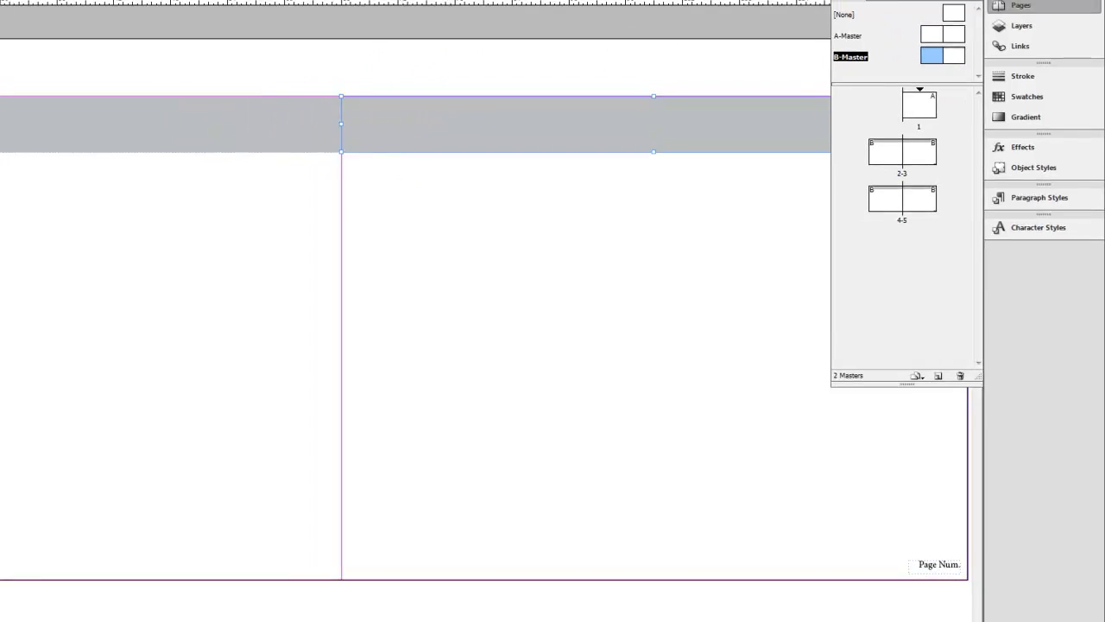
pyautogui.doubleClick(9, 313)
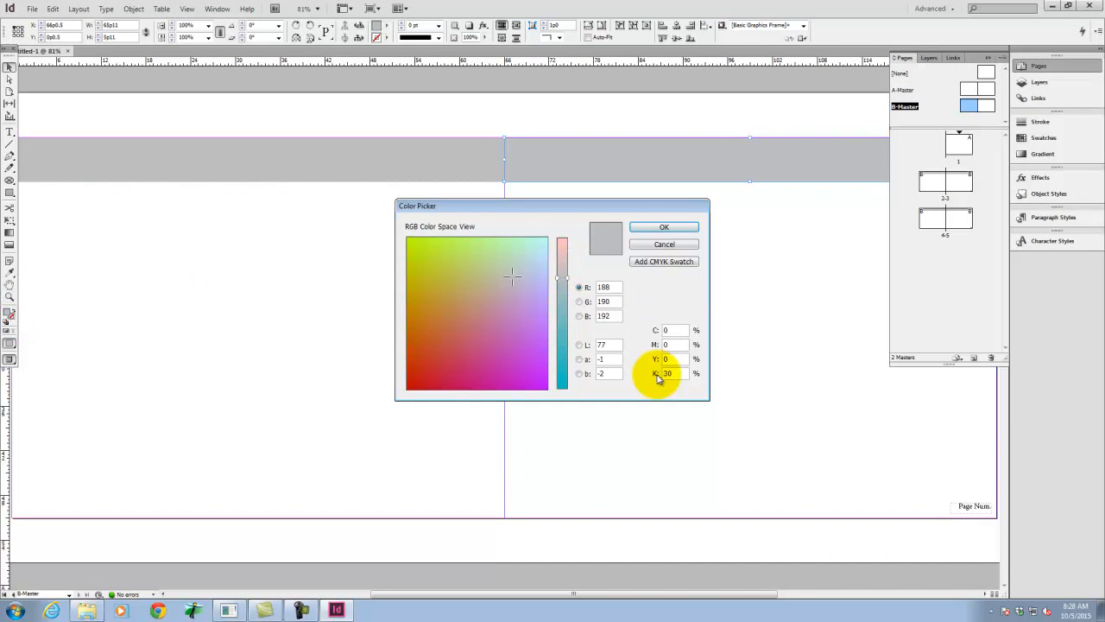
pyautogui.moveTo(682, 373); pyautogui.dragTo(657, 373)
pyautogui.write('60')
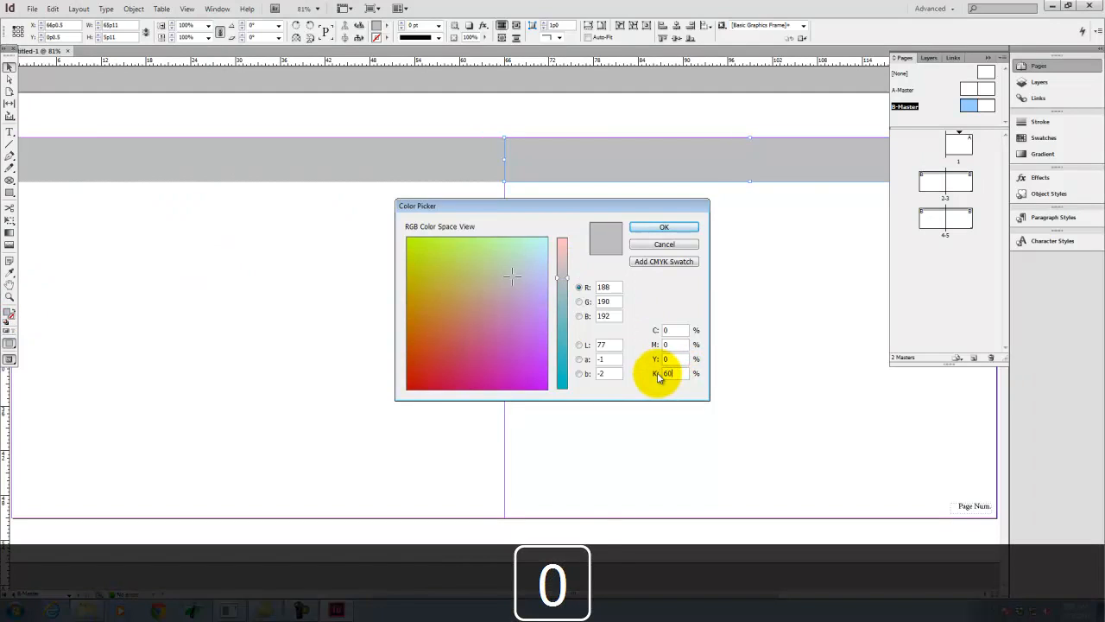
pyautogui.press('Tab')
pyautogui.click(664, 229)
# - Set the fill of the header rectangle on B-Master's left-hand page to K 60 as well
pyautogui.click(457, 162)
pyautogui.doubleClick(7, 313)
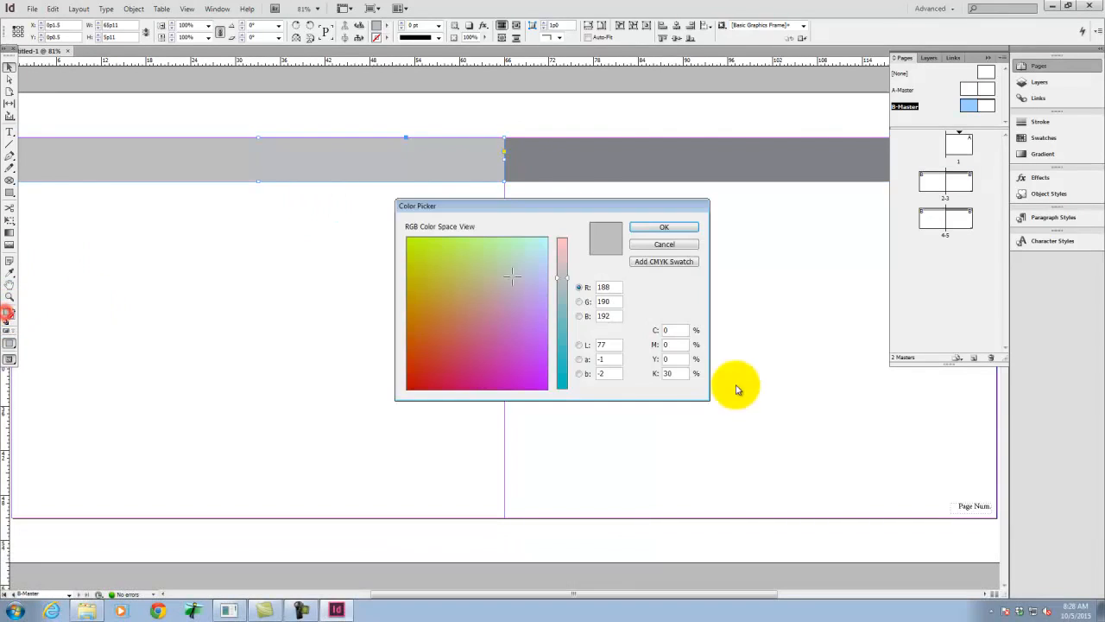
pyautogui.moveTo(678, 373); pyautogui.dragTo(645, 368)
pyautogui.write('60')
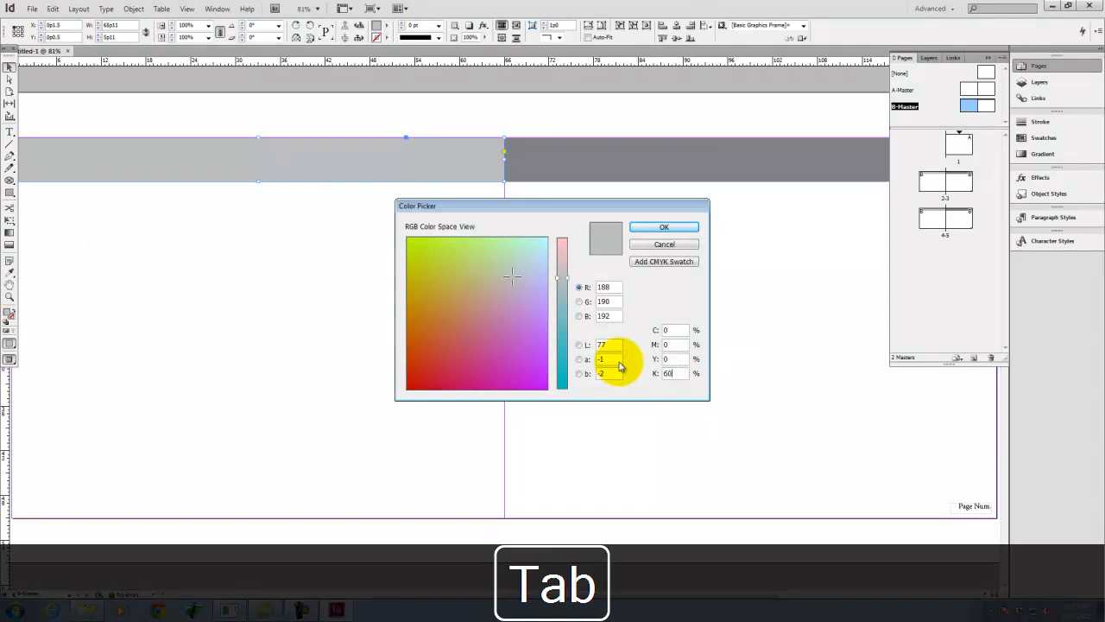
pyautogui.press('Tab')
pyautogui.click(656, 225)
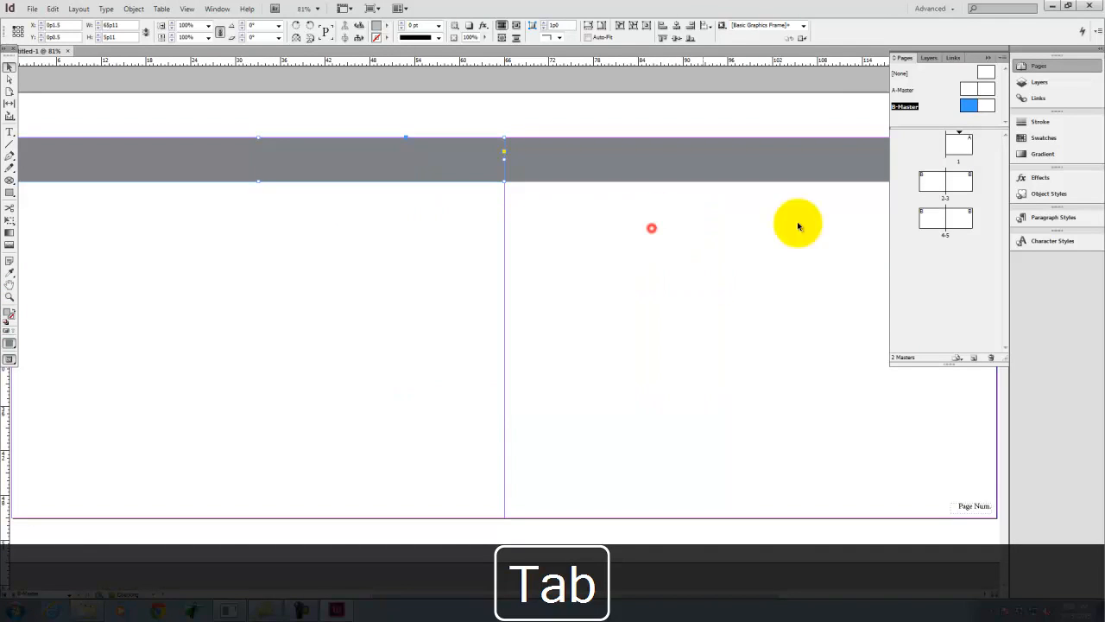
# - Check the header on the page 2-3 spread and reopen B-Master's right-hand page for editing
pyautogui.doubleClick(938, 187)
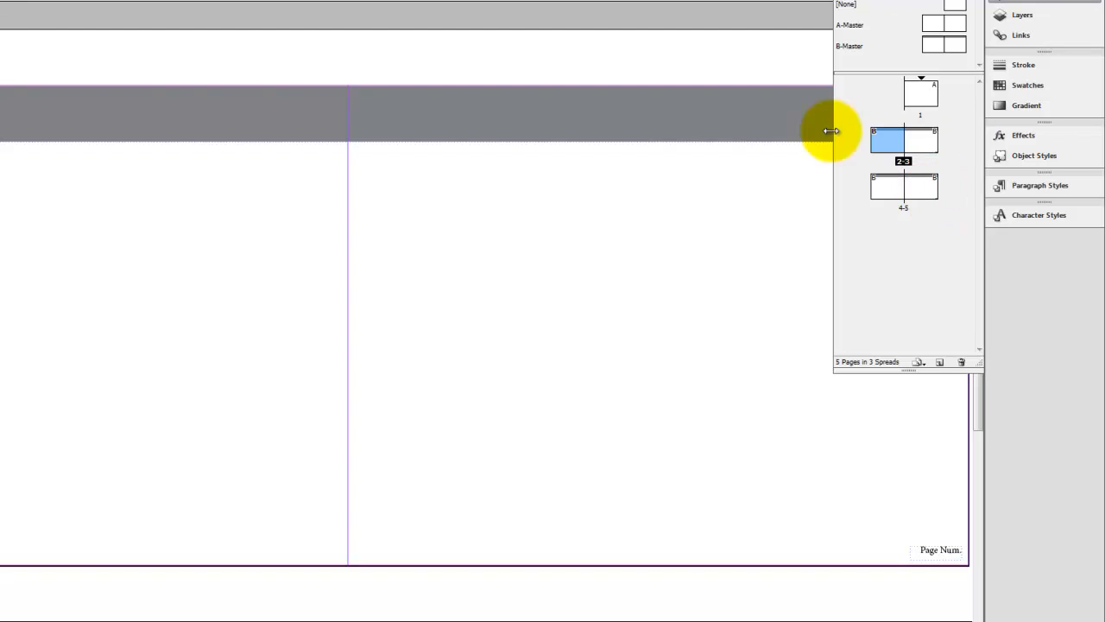
pyautogui.doubleClick(951, 47)
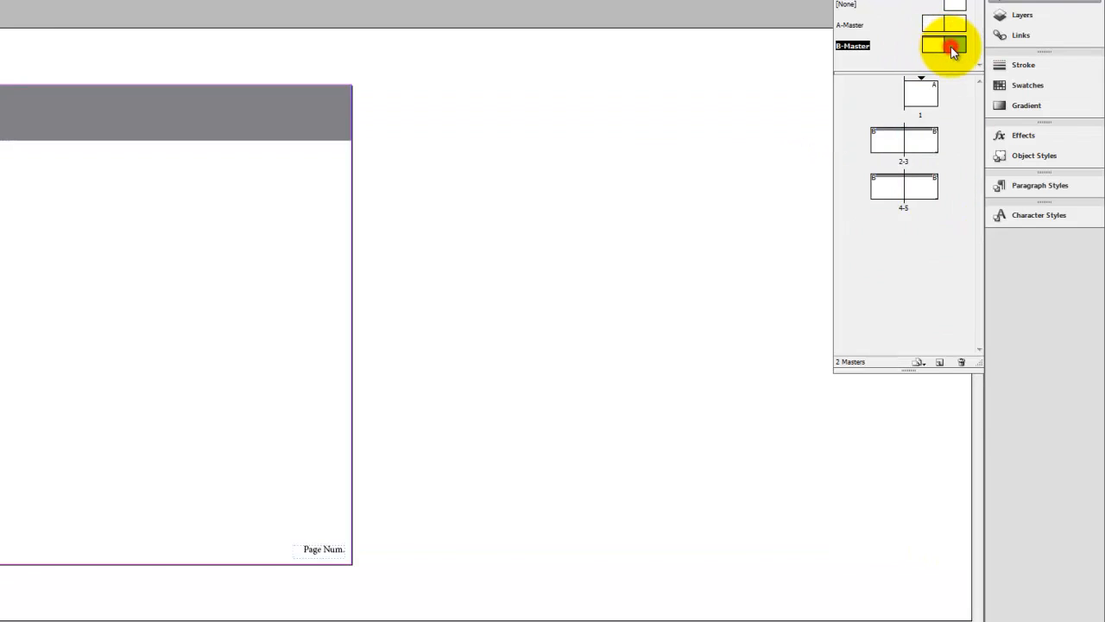
# - Replace the "Page Num." placeholder text on B-Master's right-hand page with a Current Page Number marker
pyautogui.click(327, 553)
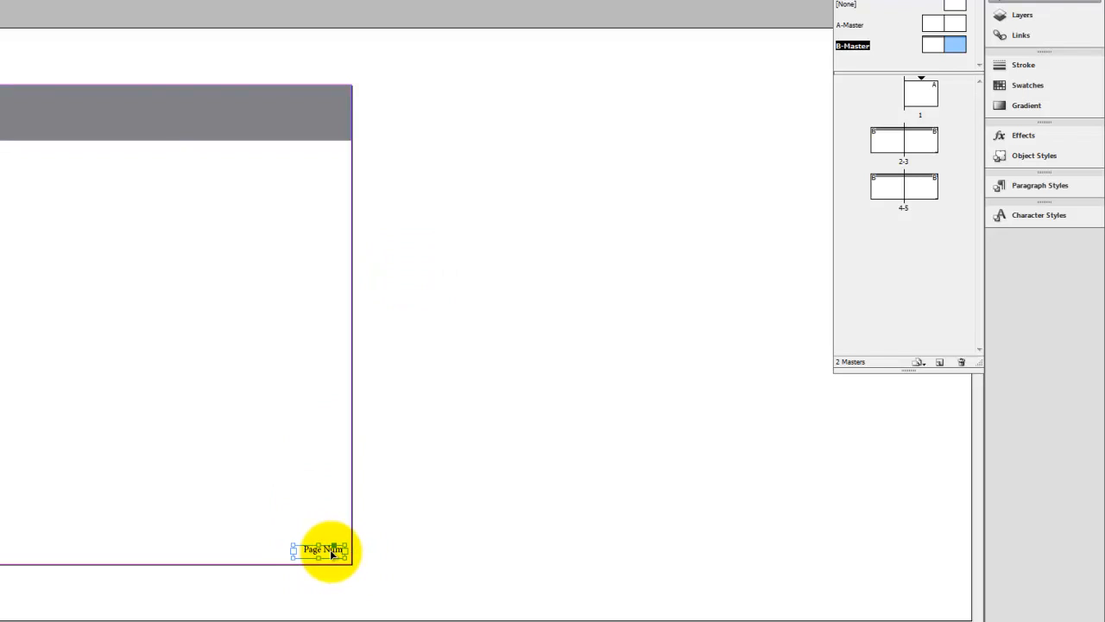
pyautogui.moveTo(297, 547); pyautogui.dragTo(366, 549)
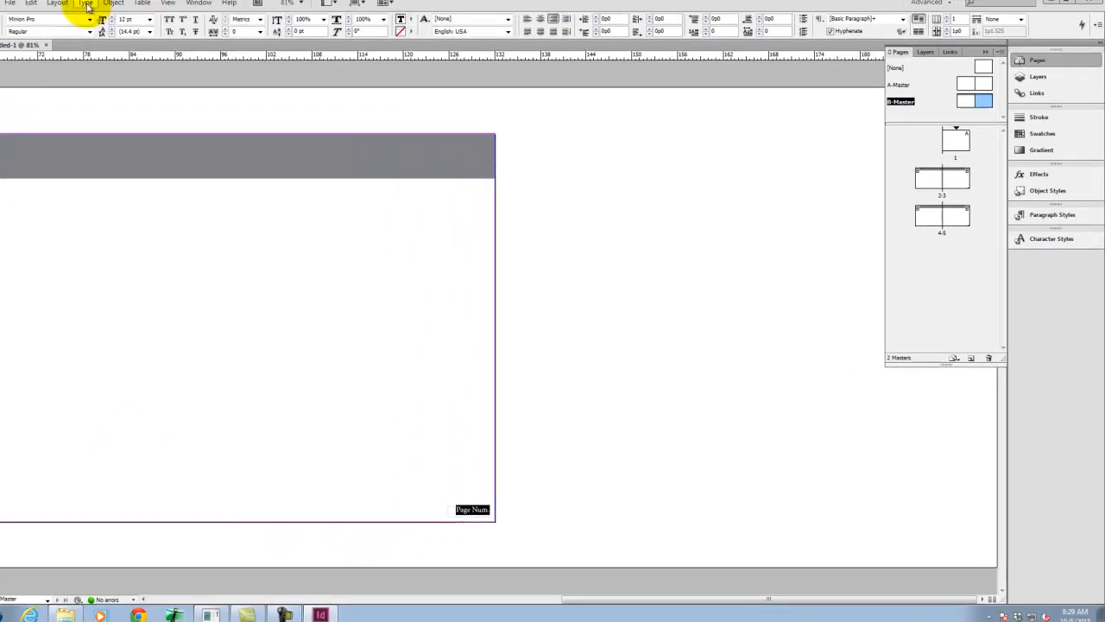
pyautogui.click(86, 4)
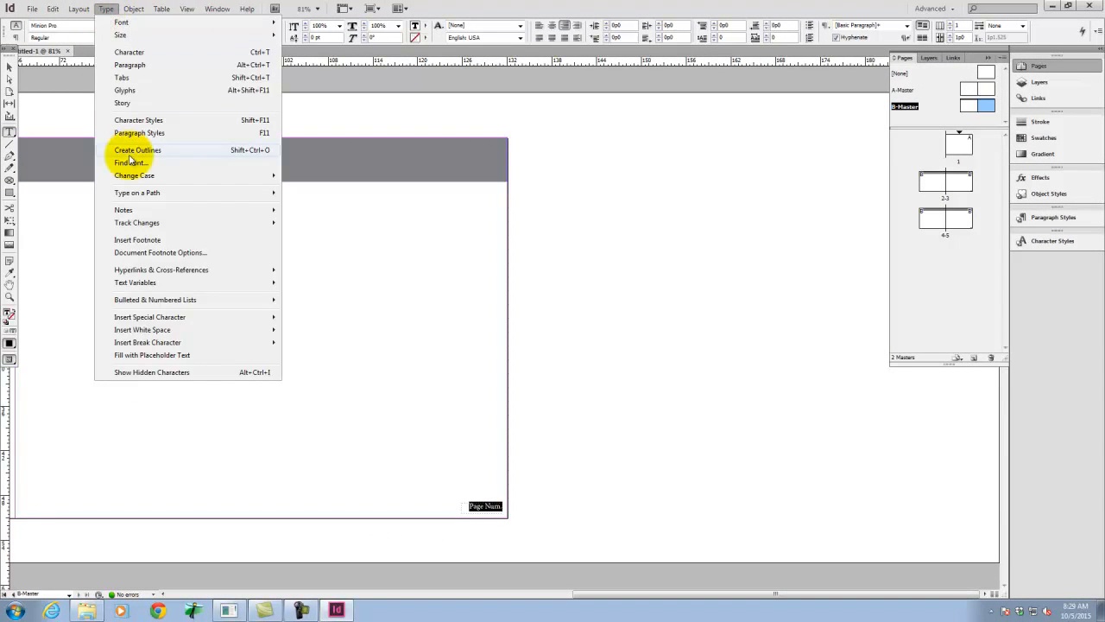
pyautogui.moveTo(194, 317)
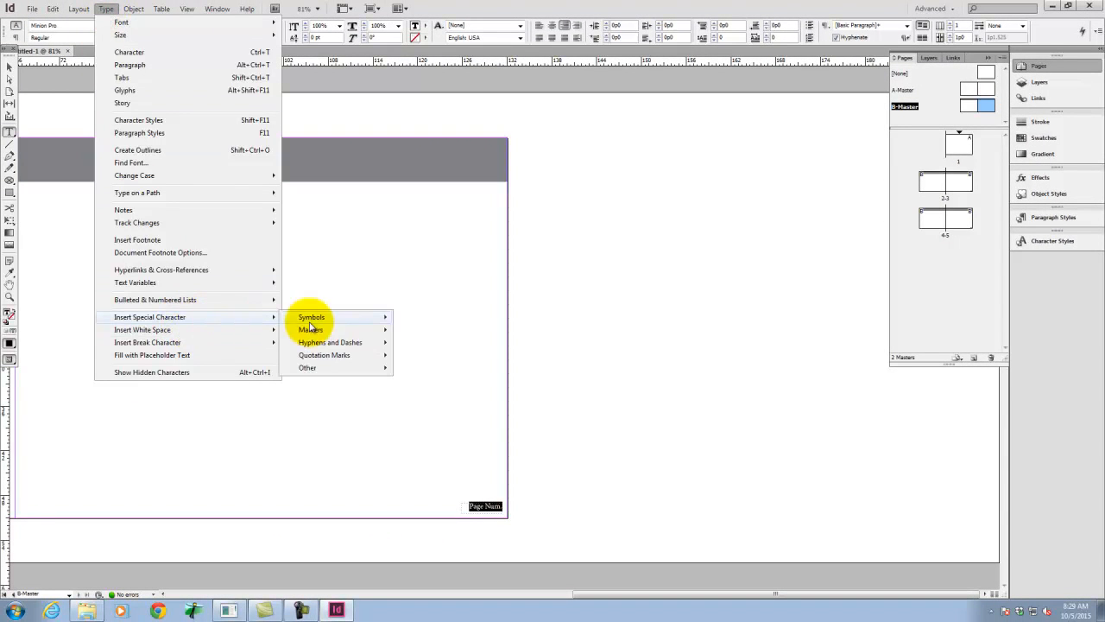
pyautogui.moveTo(341, 330)
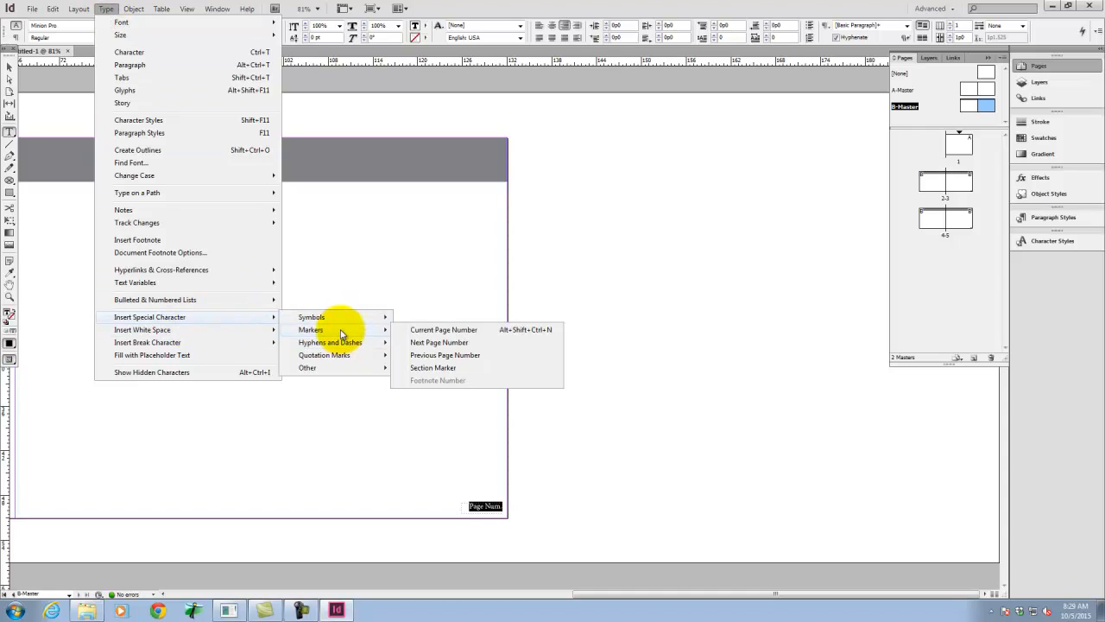
pyautogui.click(436, 331)
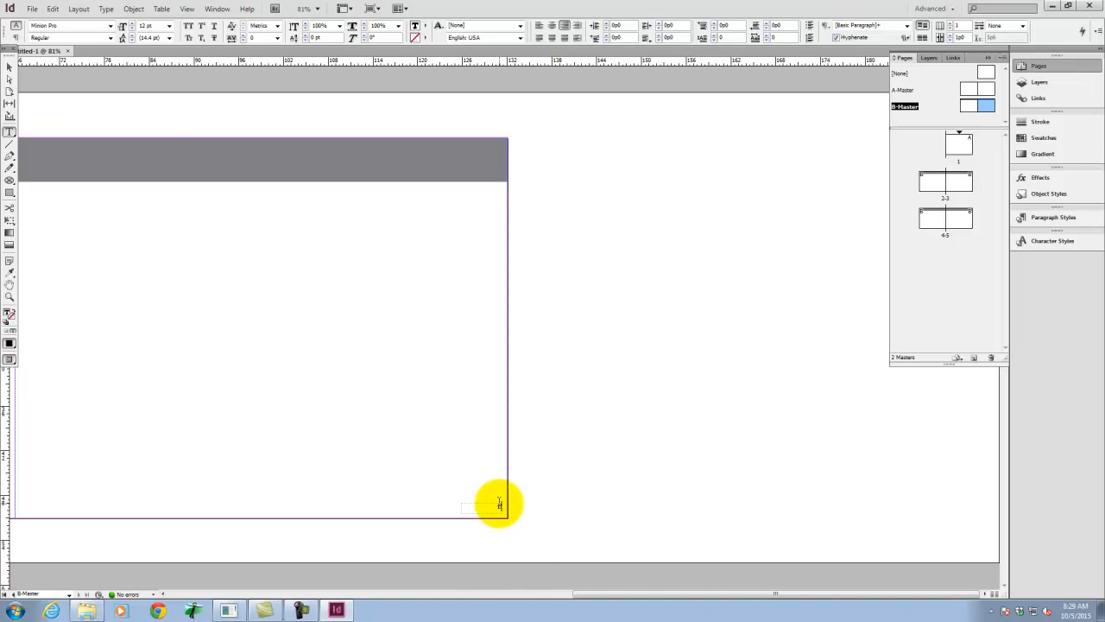
# - Check the automatic page number on page 3 and page 5
pyautogui.moveTo(979, 103); pyautogui.dragTo(957, 186)
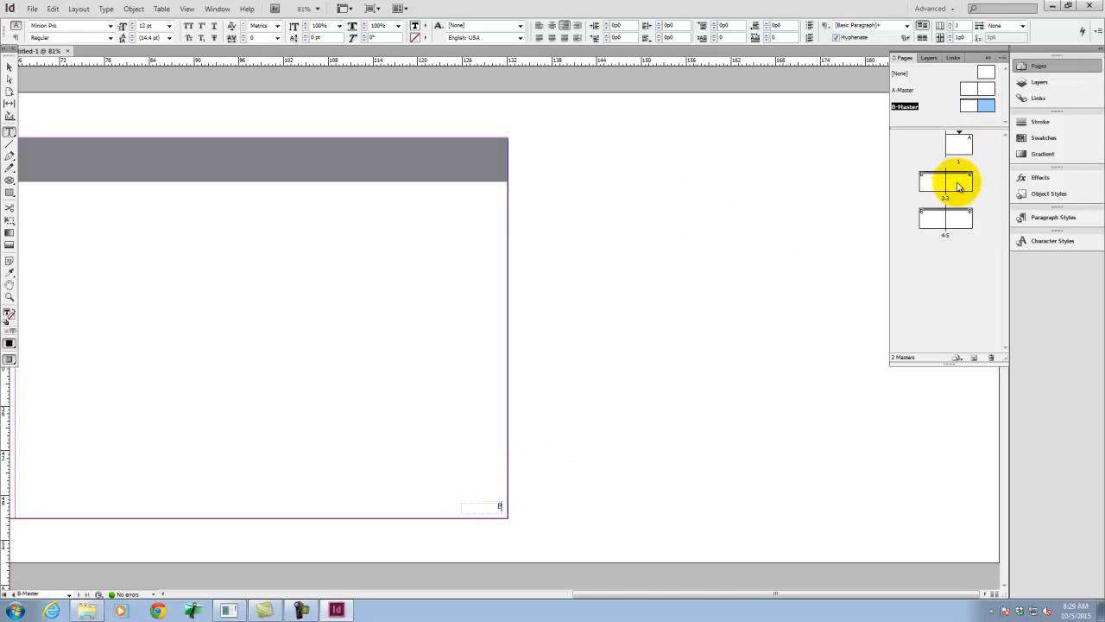
pyautogui.doubleClick(956, 185)
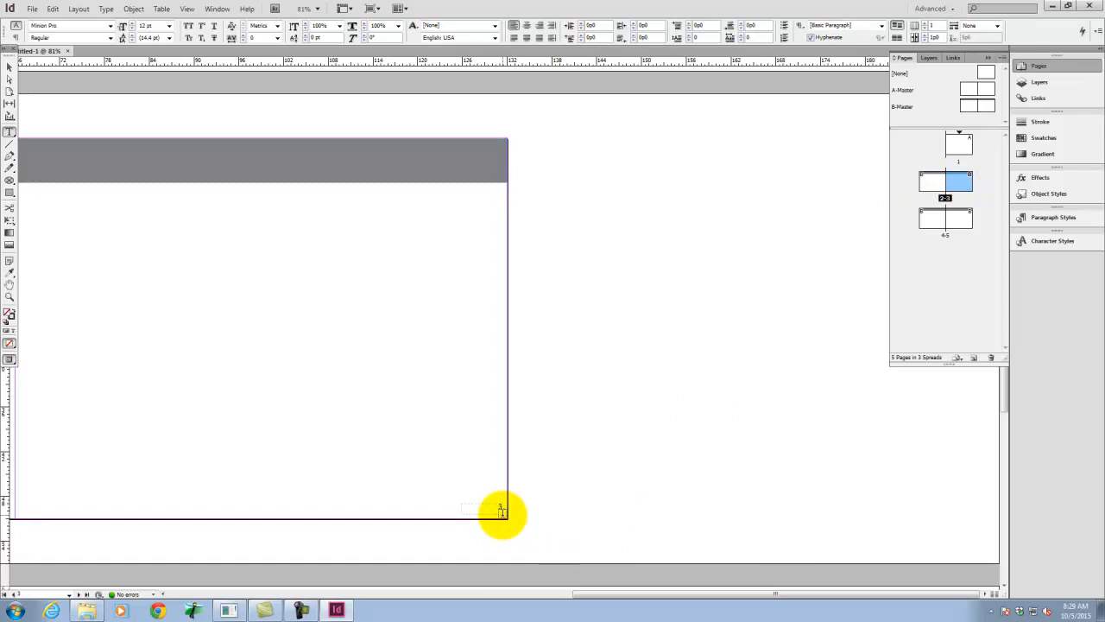
pyautogui.click(958, 223)
pyautogui.doubleClick(958, 222)
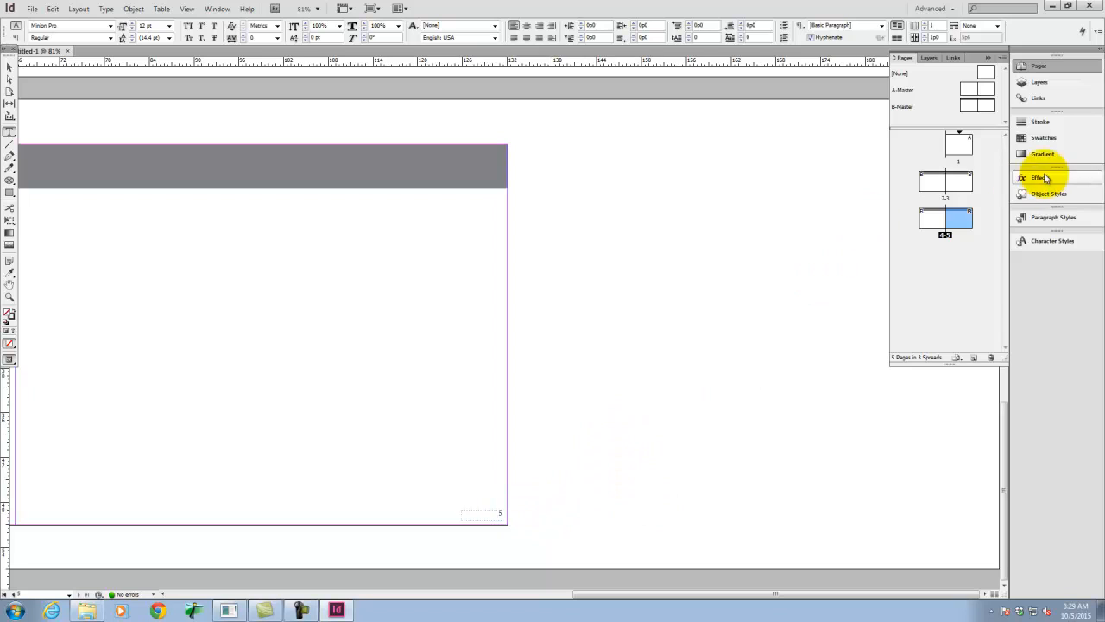
# - Reopen B-Master's right-hand page and format its page number marker in Bauhaus 93 at 36 pt
pyautogui.doubleClick(986, 107)
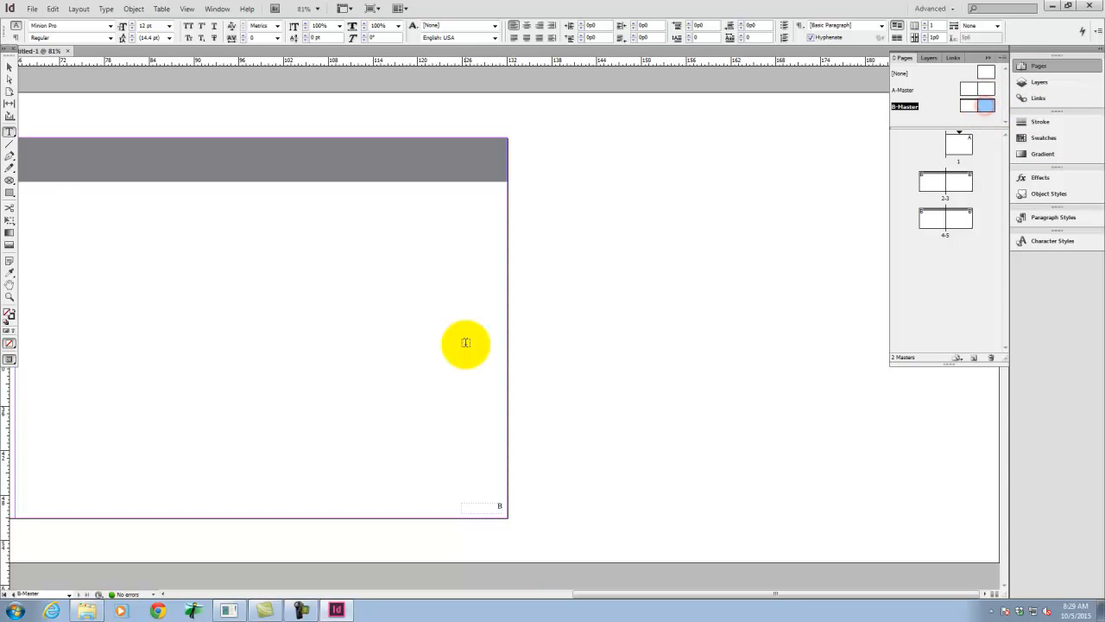
pyautogui.moveTo(492, 506); pyautogui.dragTo(506, 501)
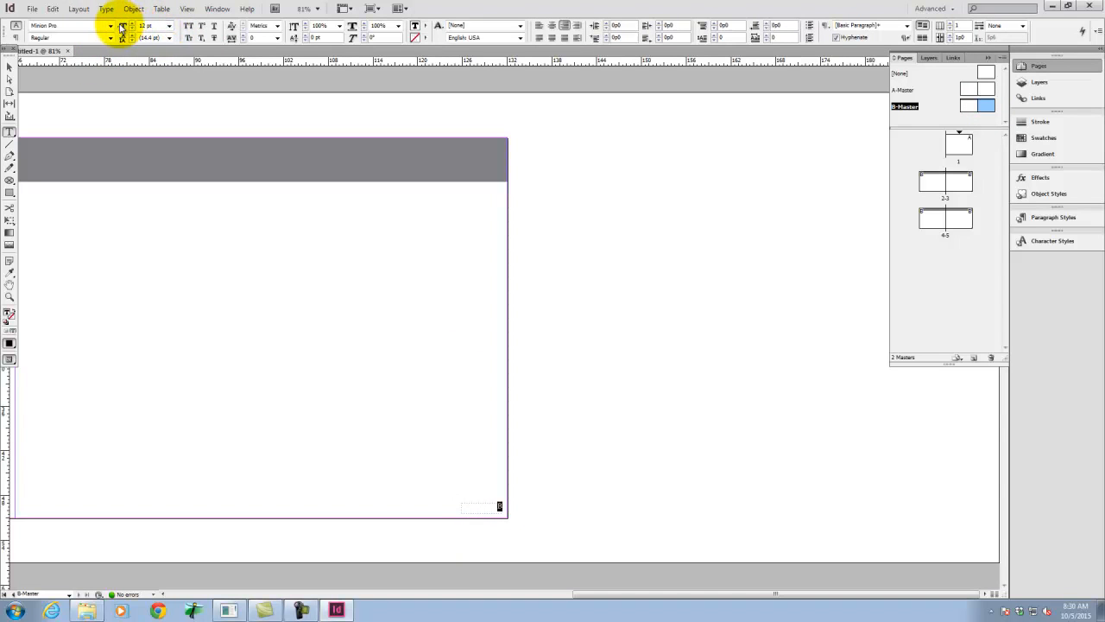
pyautogui.click(111, 25)
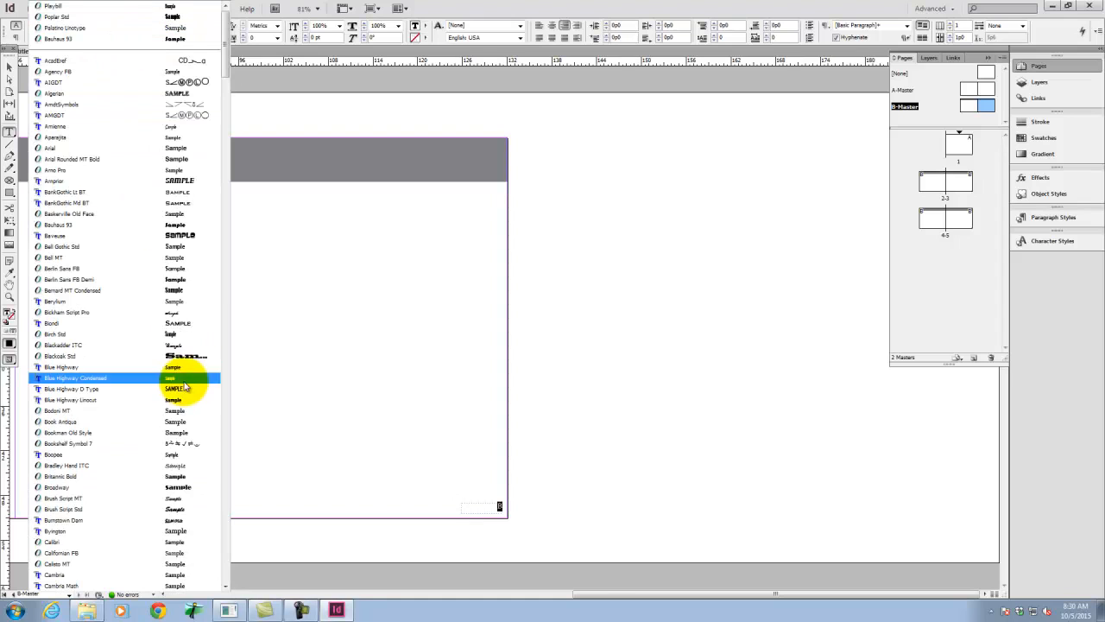
pyautogui.click(173, 225)
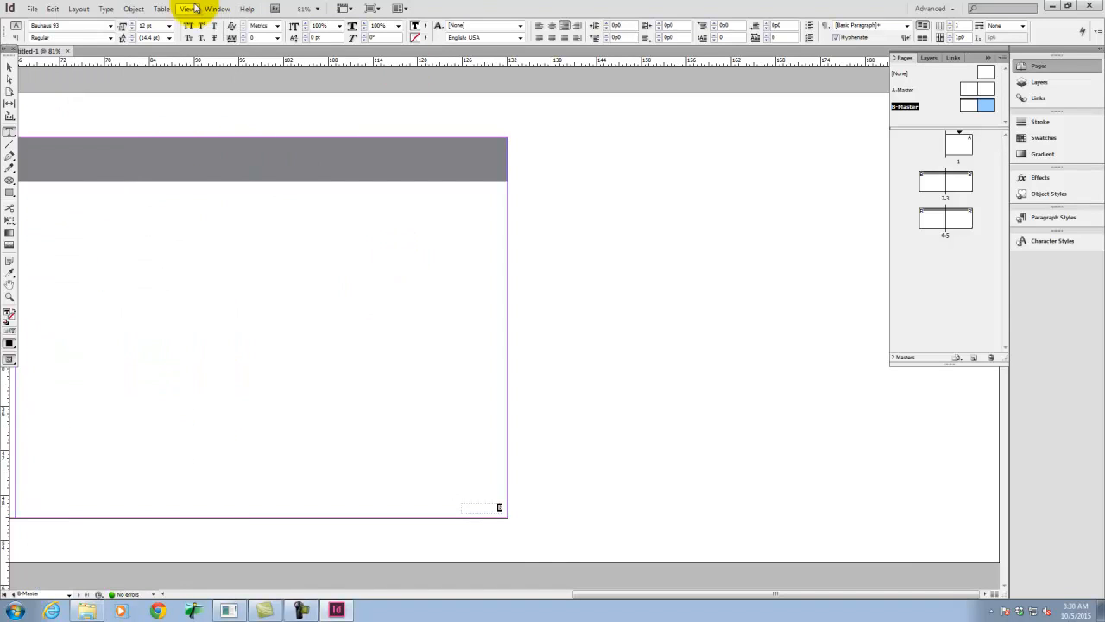
pyautogui.click(170, 26)
pyautogui.click(168, 131)
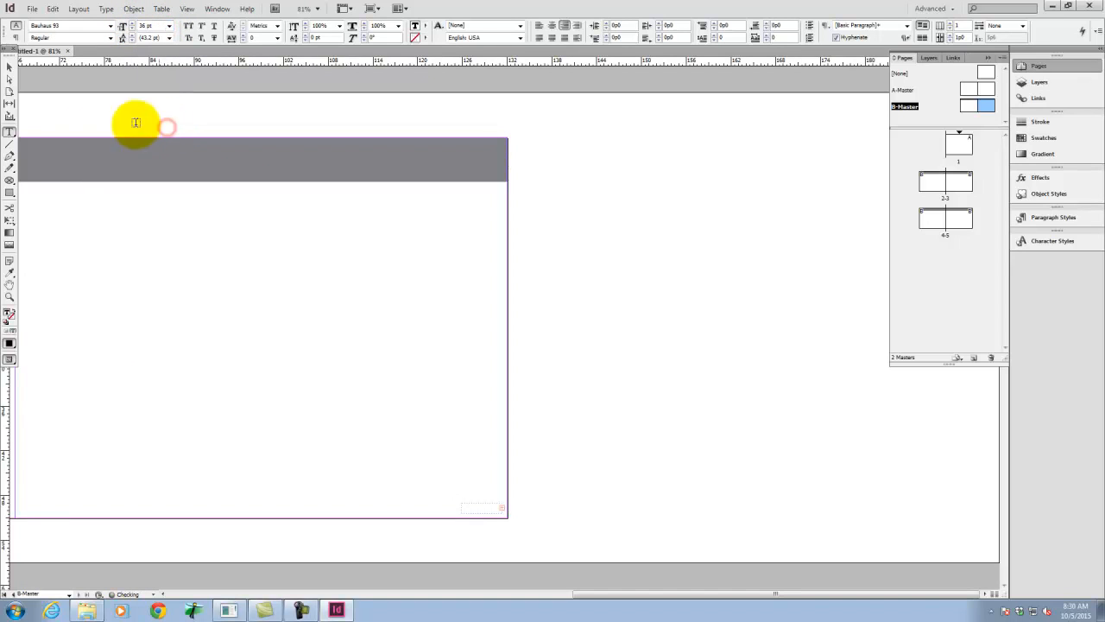
# - Enlarge the page number frame vertically to fit the marker, keeping its lower edge above the page's bottom edge
pyautogui.click(8, 69)
pyautogui.click(480, 505)
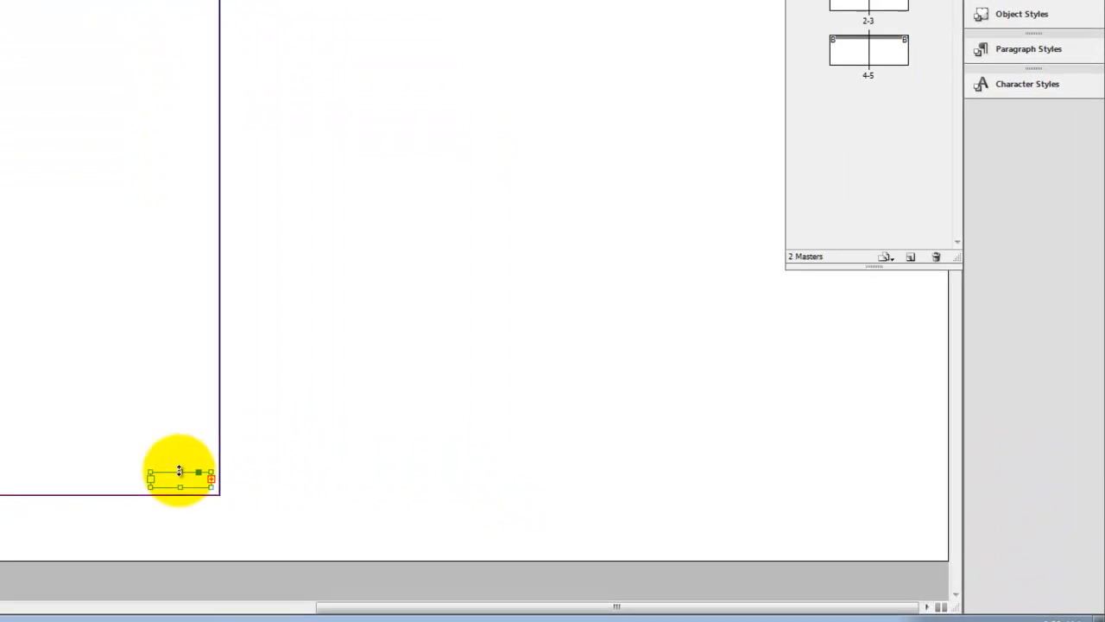
pyautogui.moveTo(178, 471); pyautogui.dragTo(164, 430)
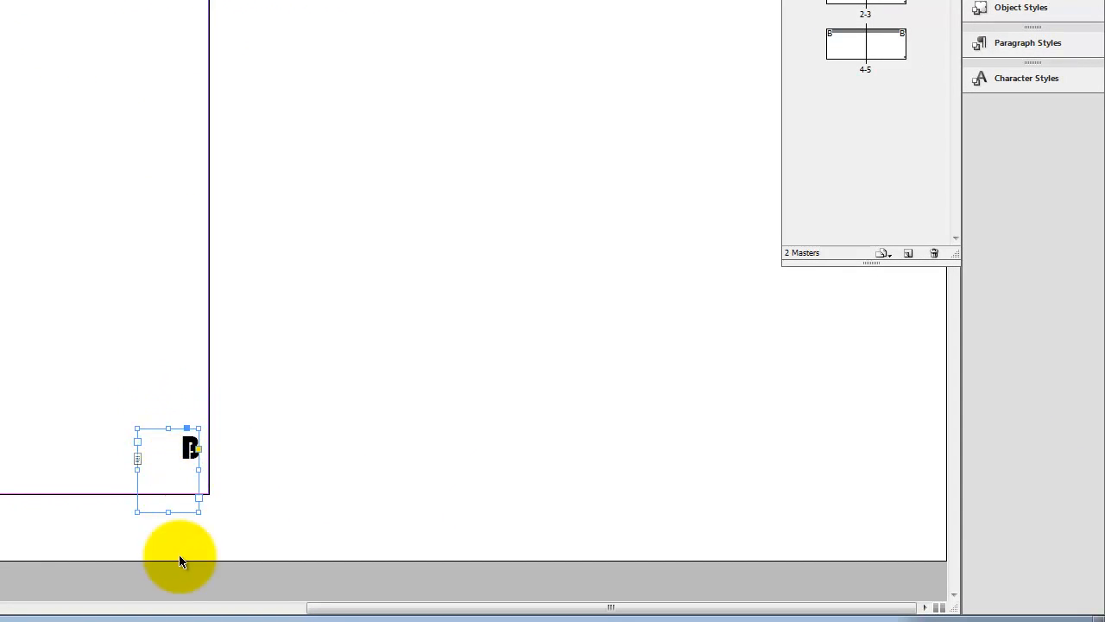
pyautogui.moveTo(168, 513); pyautogui.dragTo(186, 463)
# - Check the page number on pages 3 and 5 and reopen B-Master's left-hand page for editing
pyautogui.click(905, 8)
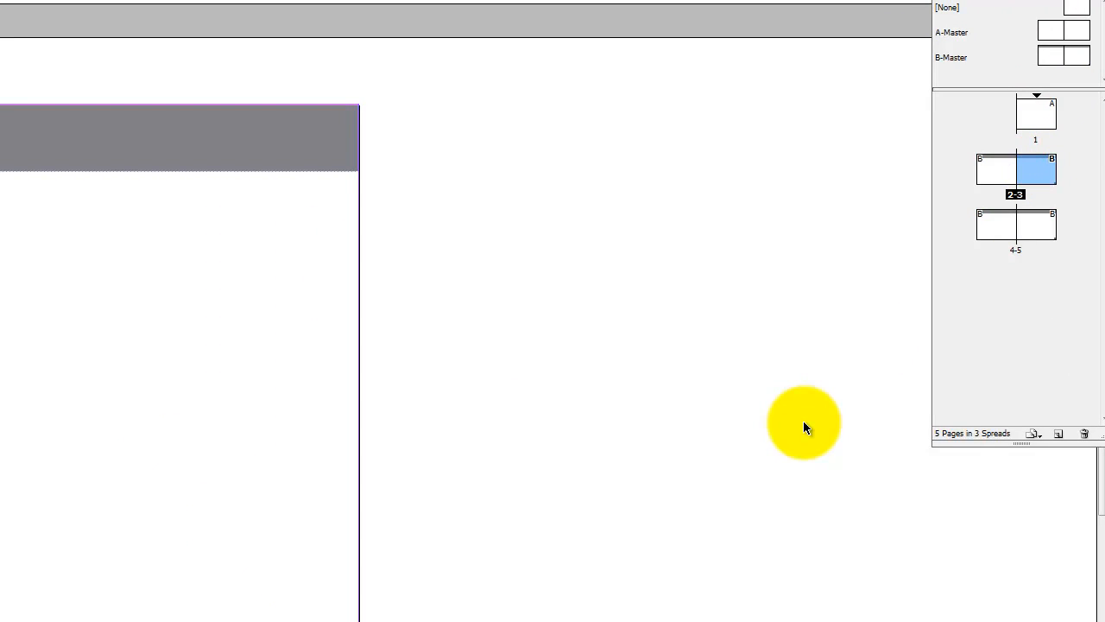
pyautogui.click(1033, 226)
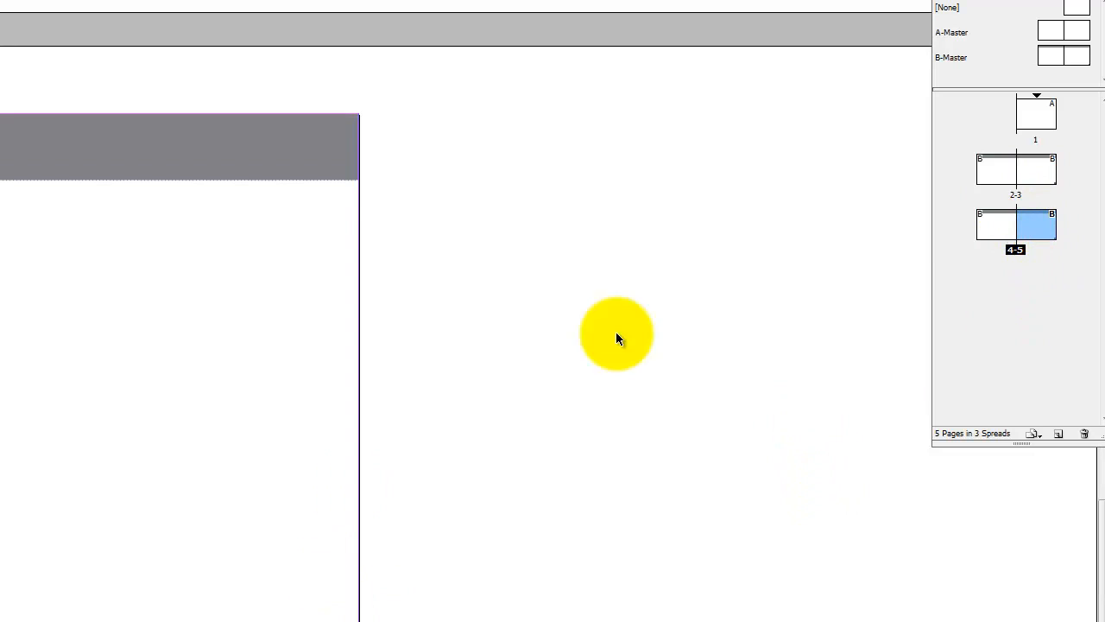
pyautogui.doubleClick(1045, 55)
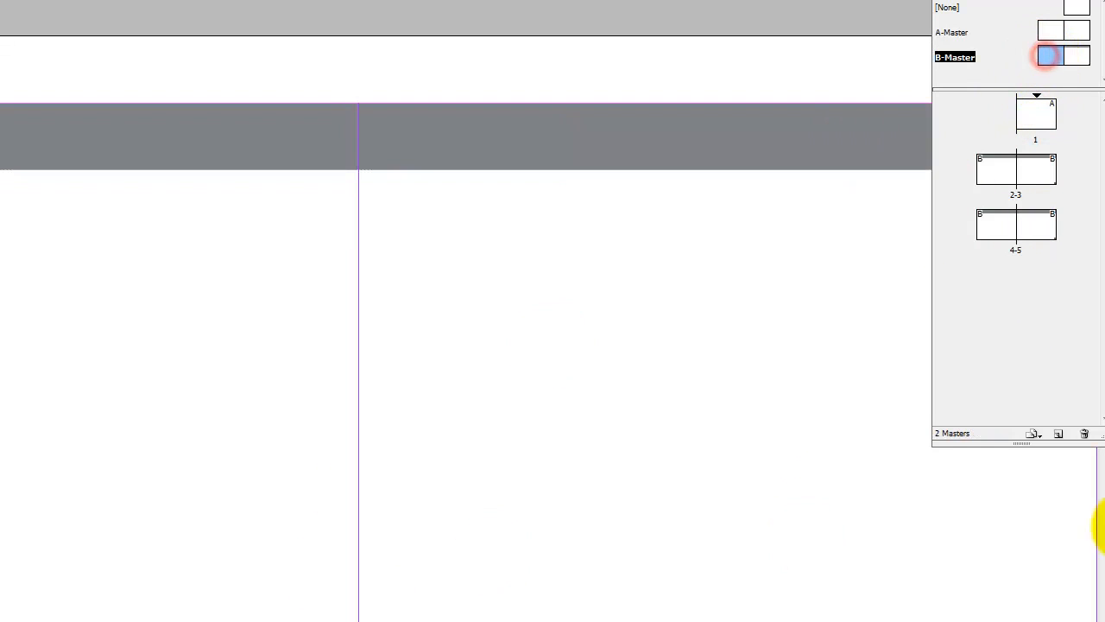
pyautogui.hotkey('ctrl', 'c')
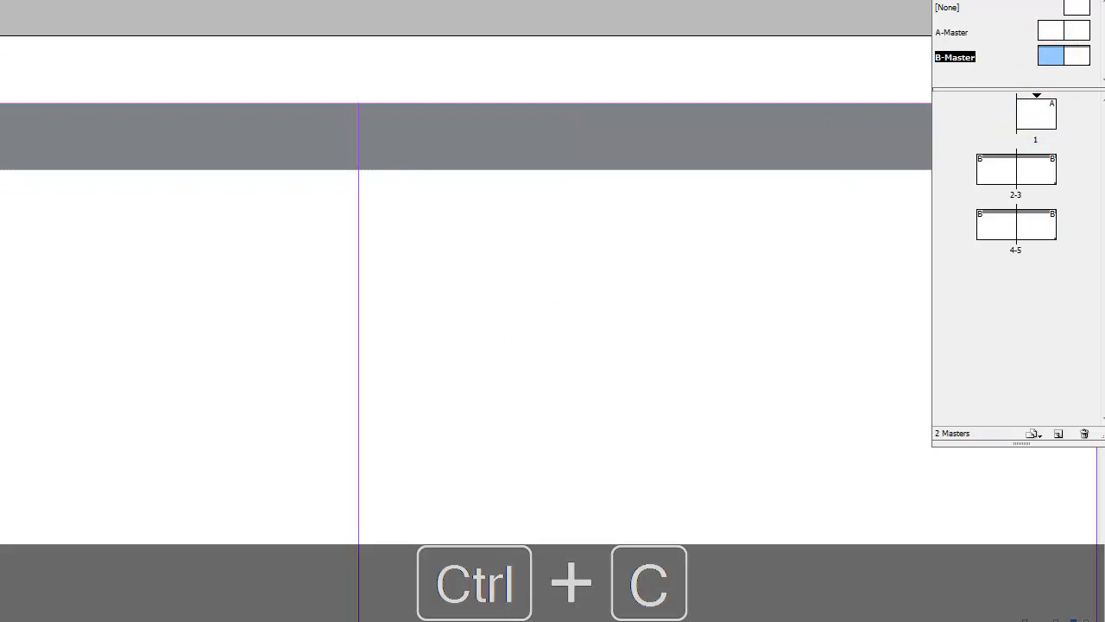
pyautogui.press('space')
pyautogui.moveTo(55, 482); pyautogui.dragTo(589, 468)
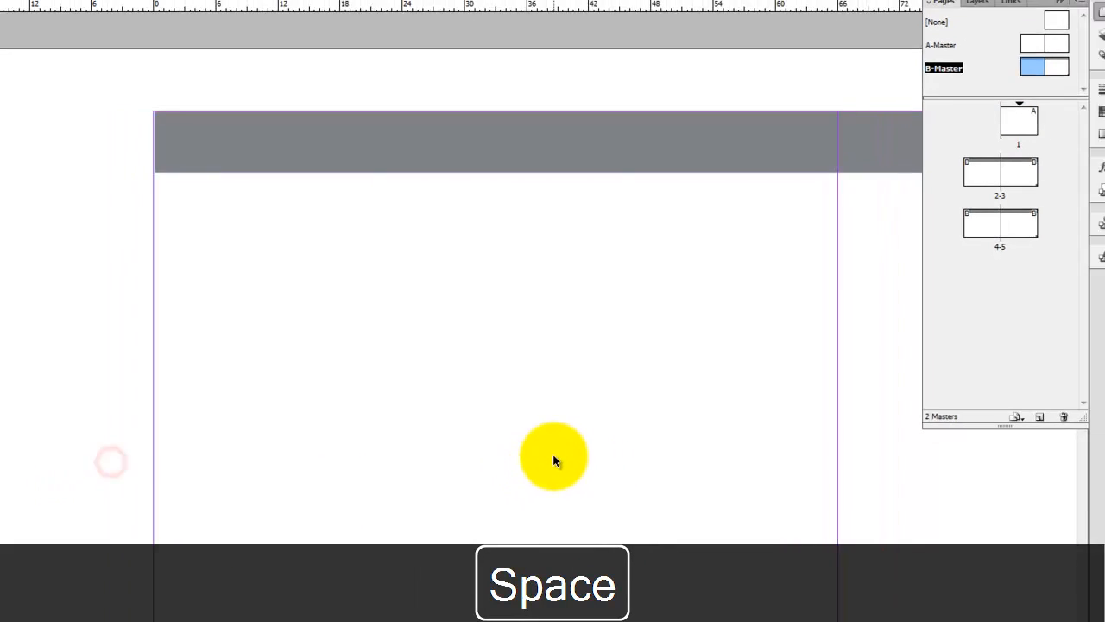
pyautogui.hotkey('ctrl', 'b')
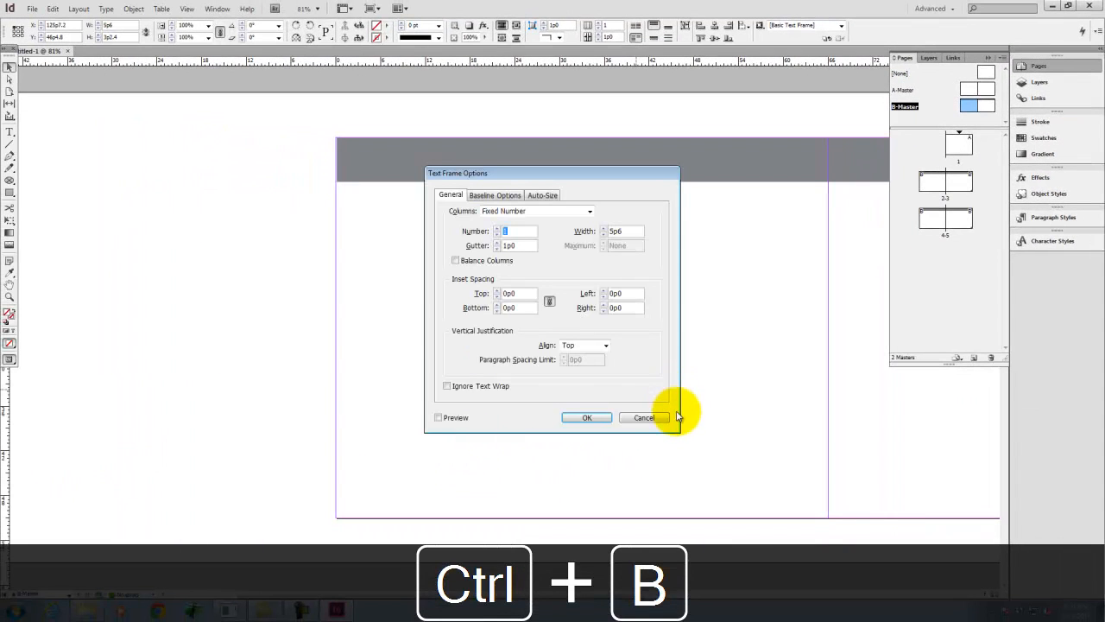
pyautogui.click(661, 419)
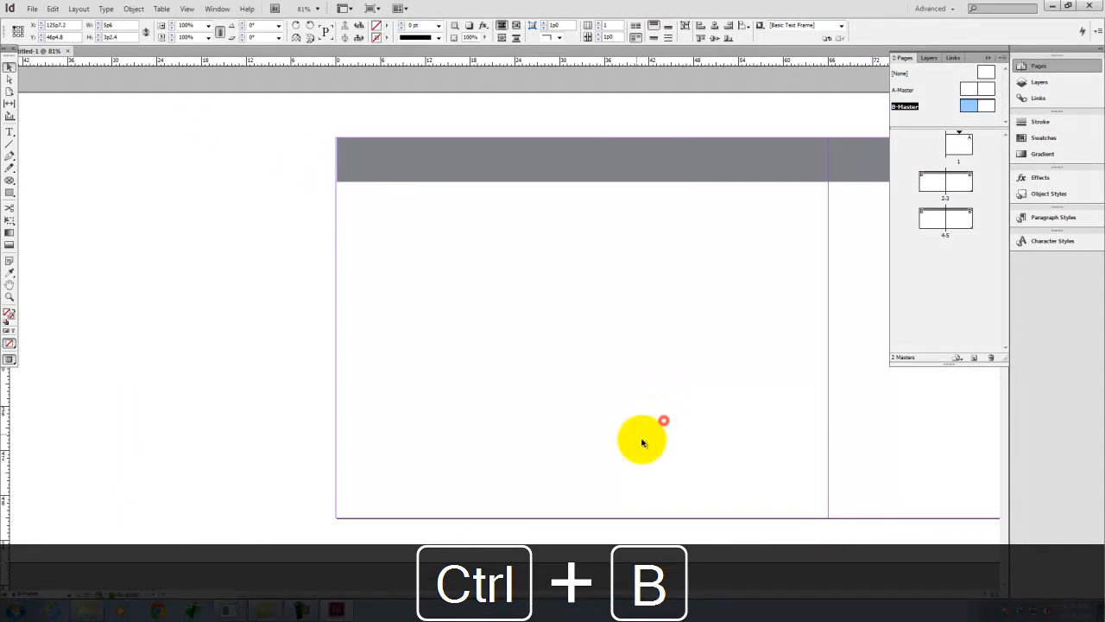
# - Copy the page number frame from B-Master's right-hand page and paste it onto the left-hand page
pyautogui.press('space')
pyautogui.moveTo(891, 463); pyautogui.dragTo(606, 466)
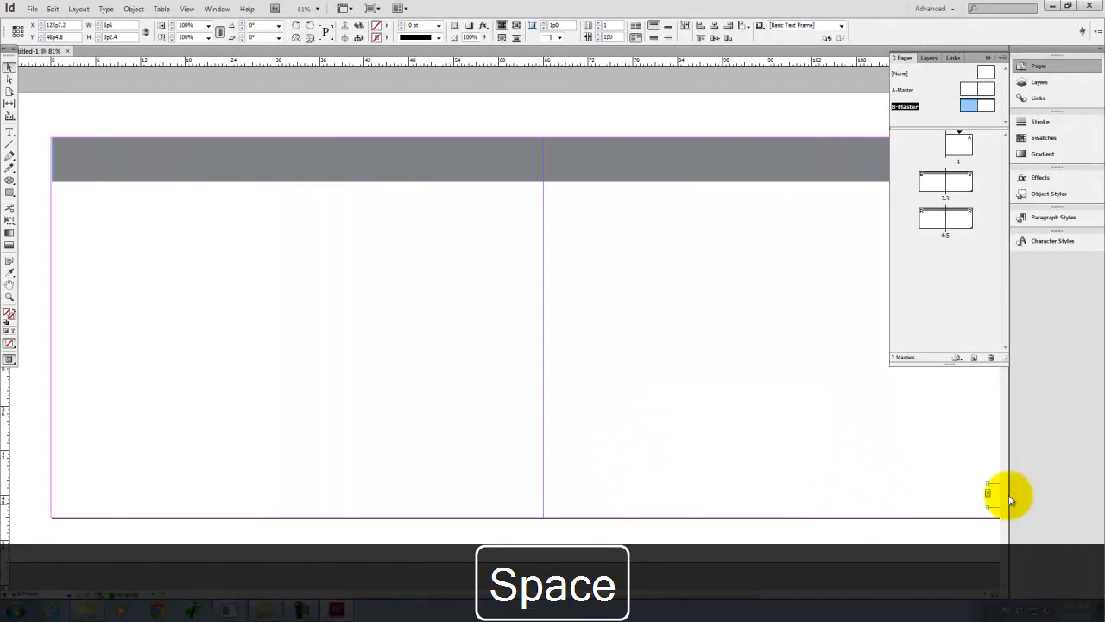
pyautogui.moveTo(948, 466); pyautogui.dragTo(843, 471)
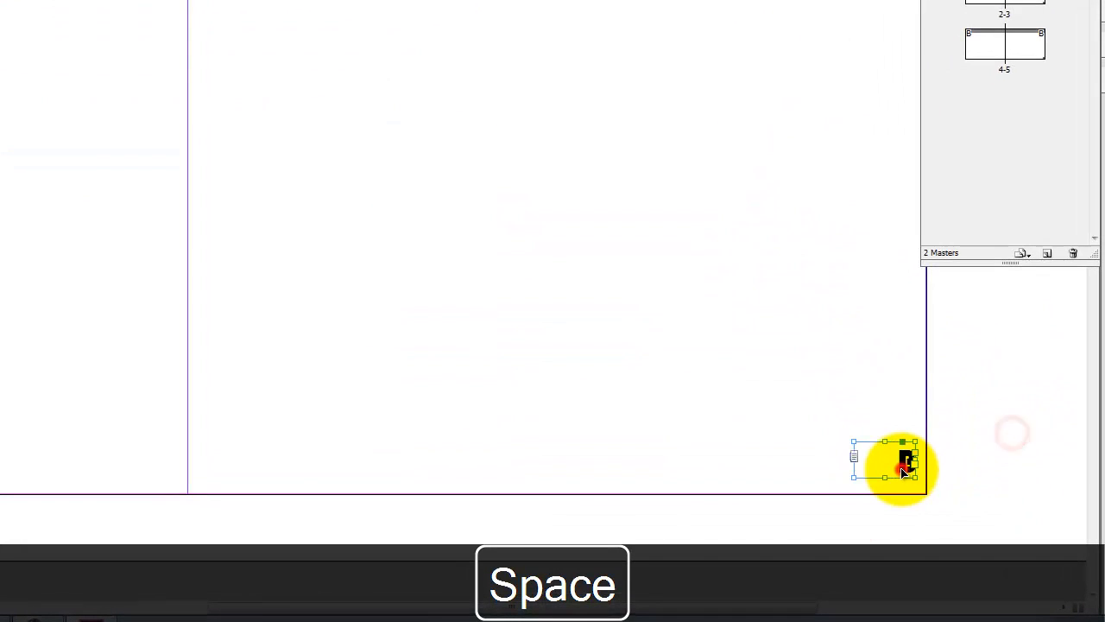
pyautogui.click(905, 462)
pyautogui.hotkey('ctrl', 'c')
pyautogui.press('space')
pyautogui.moveTo(392, 339); pyautogui.dragTo(986, 371)
pyautogui.hotkey('ctrl', 'v')
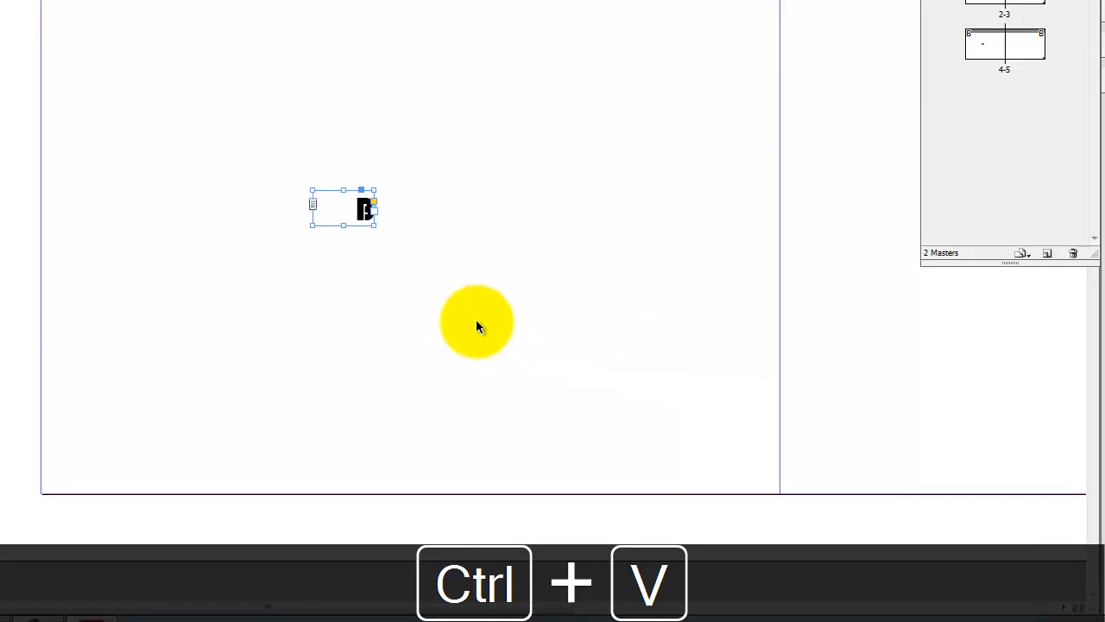
# - Left-align the pasted page number marker and move its frame to the left-hand page's lower outer corner
pyautogui.doubleClick(362, 211)
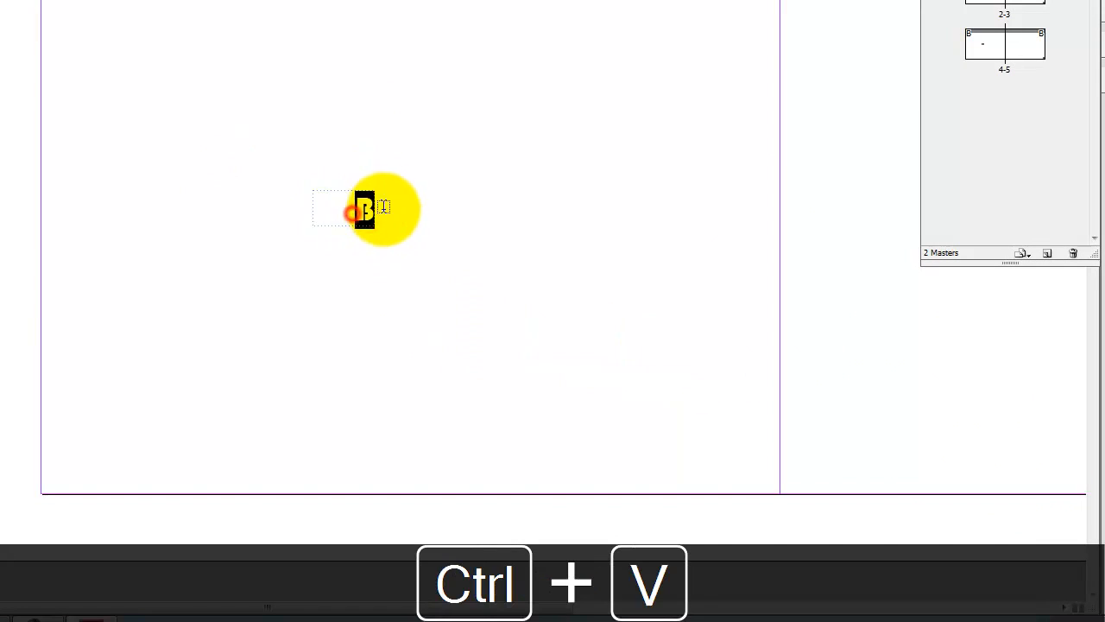
pyautogui.hotkey('ctrl', 'shift', 'l')
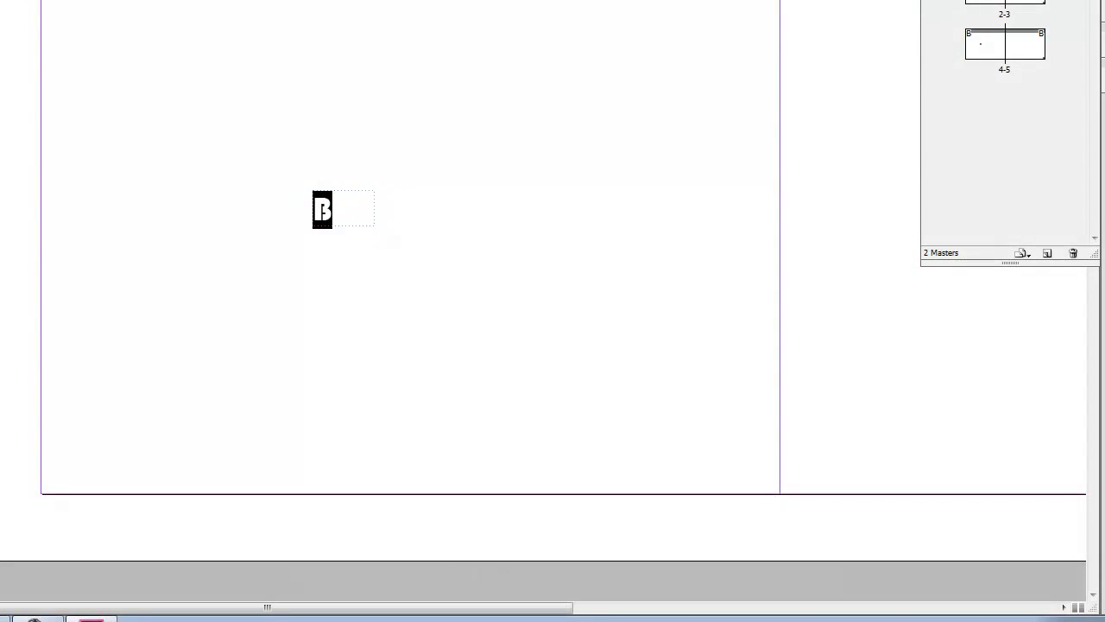
pyautogui.press('Escape')
pyautogui.moveTo(321, 210); pyautogui.dragTo(51, 468)
# - Align the bottom edges of the two page number frames on B-Master and check the page 2-3 spread
pyautogui.press('space')
pyautogui.moveTo(603, 333); pyautogui.dragTo(275, 271)
pyautogui.hotkey('ctrl', '-')
pyautogui.press('space')
pyautogui.moveTo(543, 246); pyautogui.dragTo(17, 229)
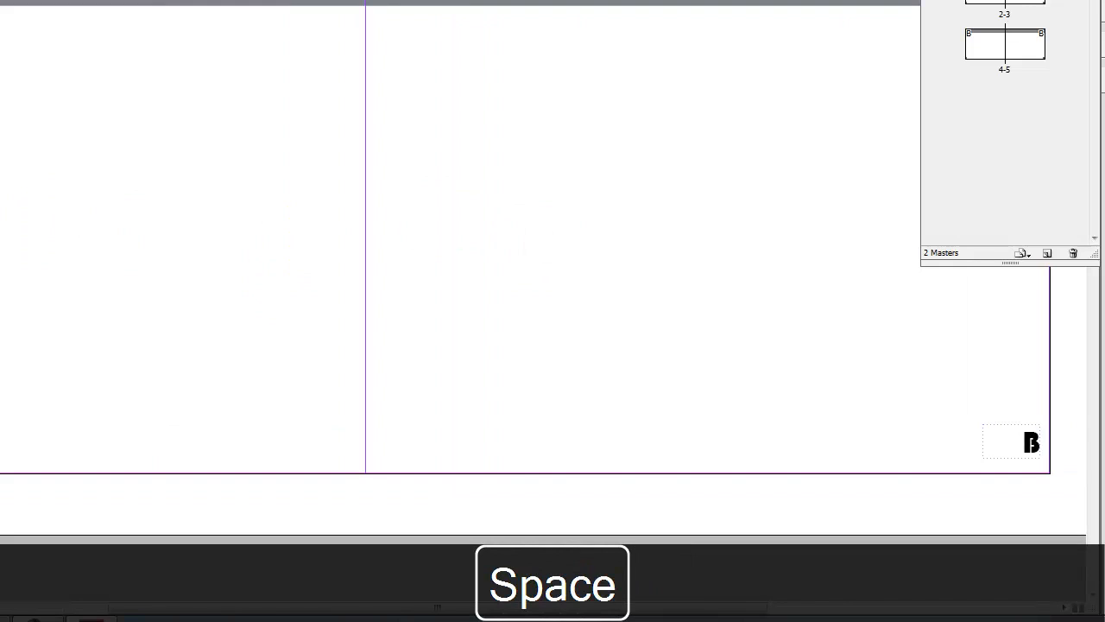
pyautogui.click(1027, 444)
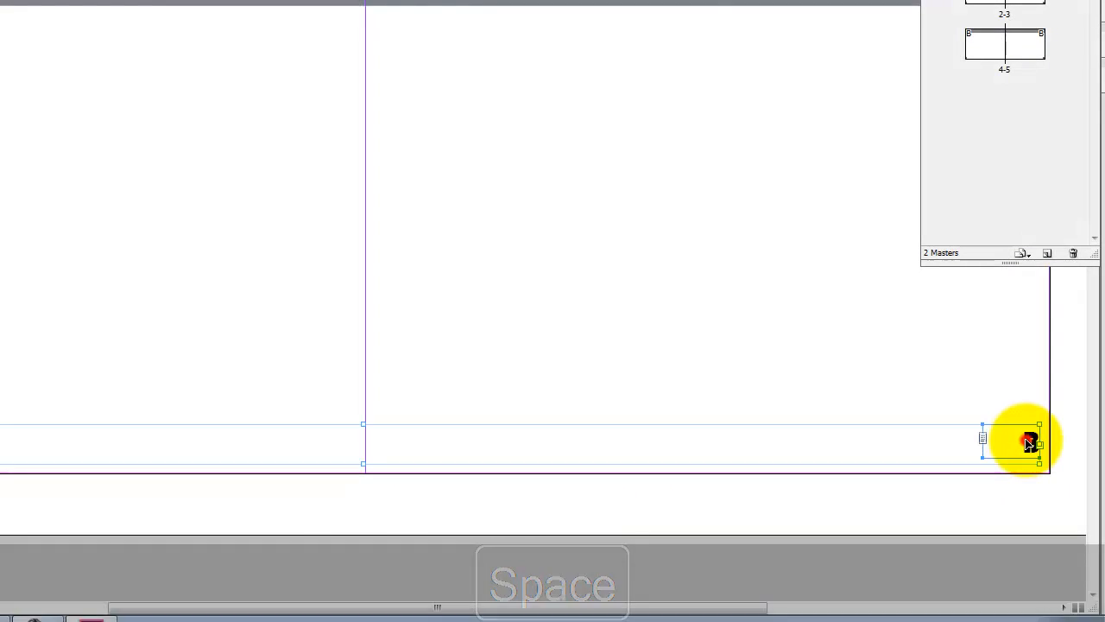
pyautogui.doubleClick(1030, 444)
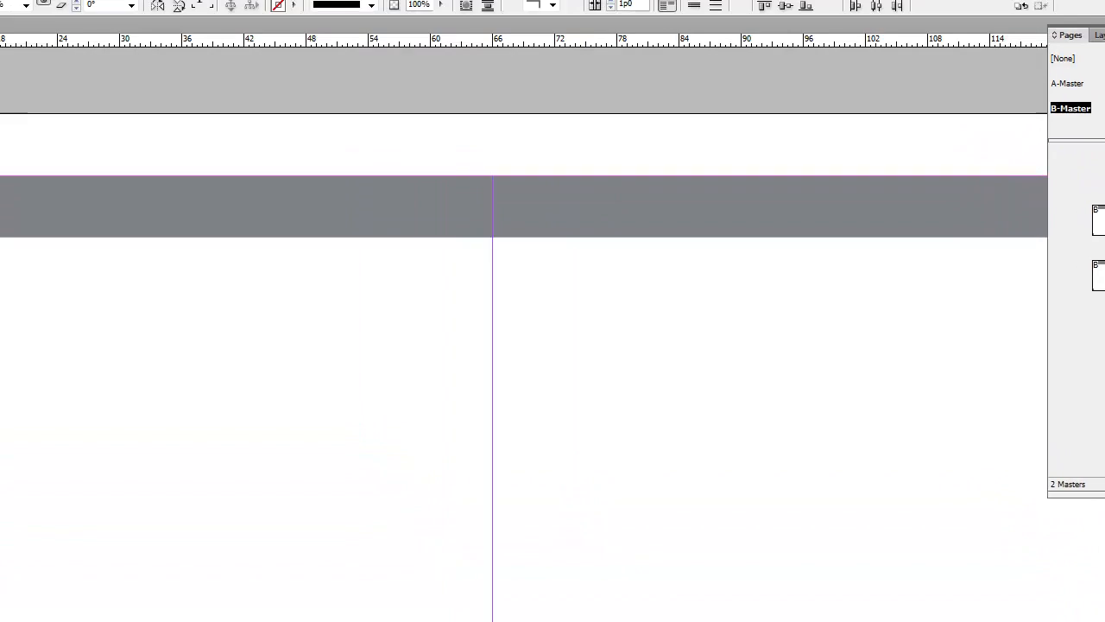
pyautogui.click(66, 13)
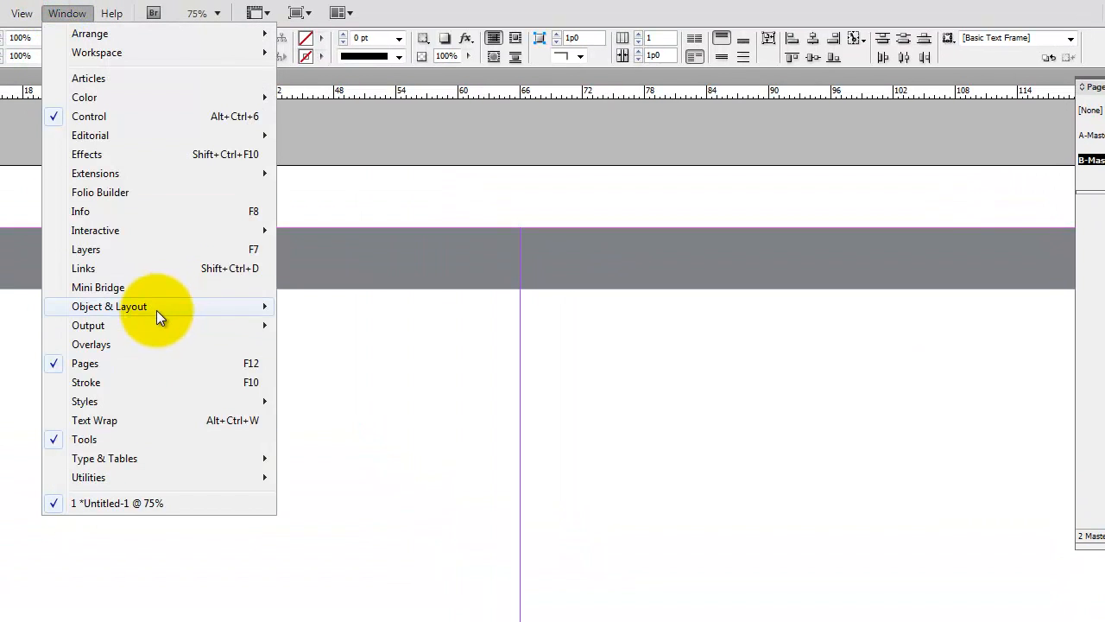
pyautogui.moveTo(156, 311)
pyautogui.click(377, 308)
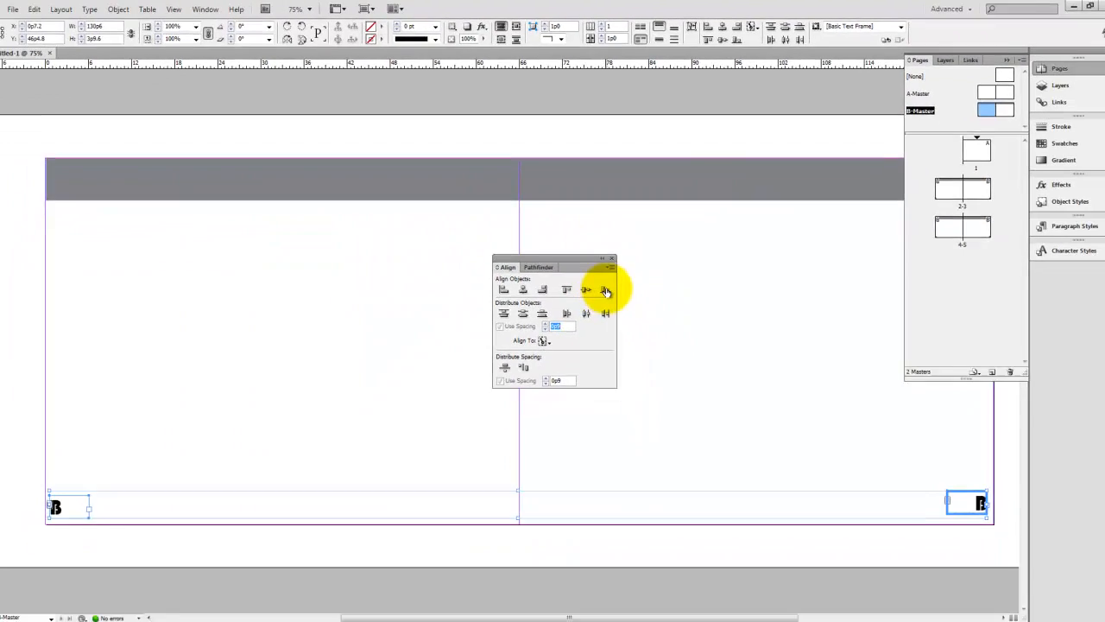
pyautogui.click(643, 417)
pyautogui.click(792, 378)
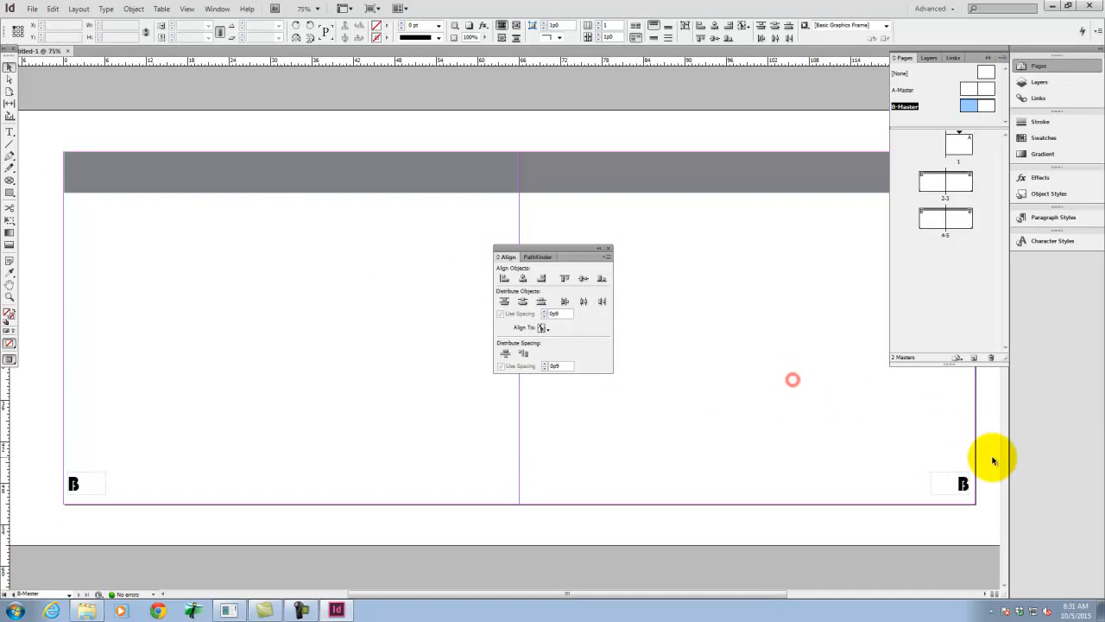
pyautogui.doubleClick(942, 184)
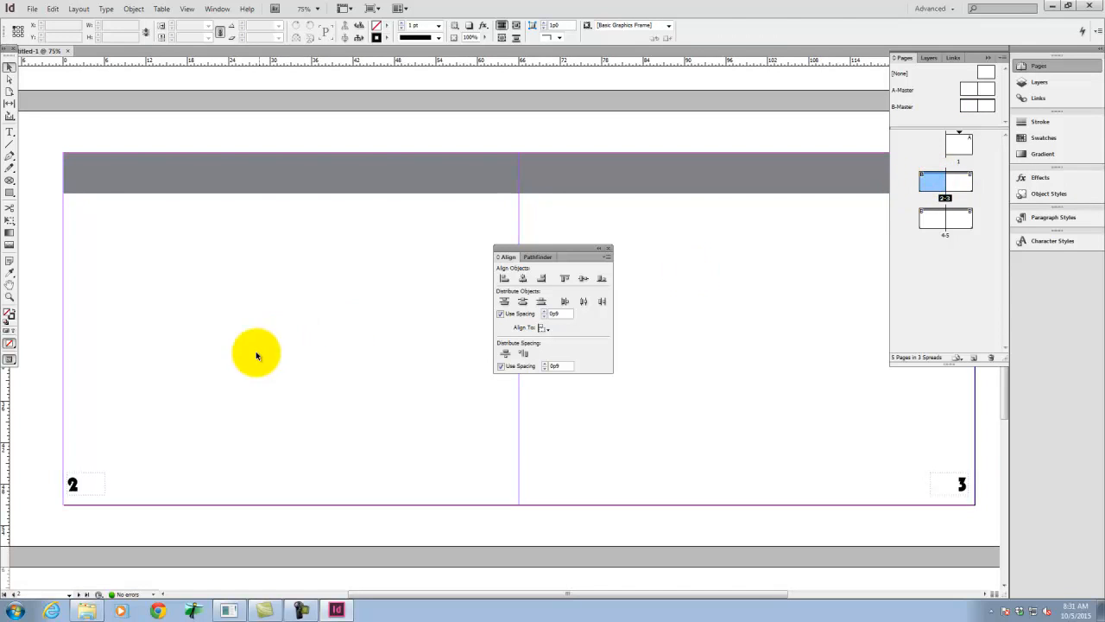
# - Reopen B-Master and draw a picture frame about 60p9 wide and 51p high on its right-hand page, leaving narrow side gaps
pyautogui.doubleClick(934, 214)
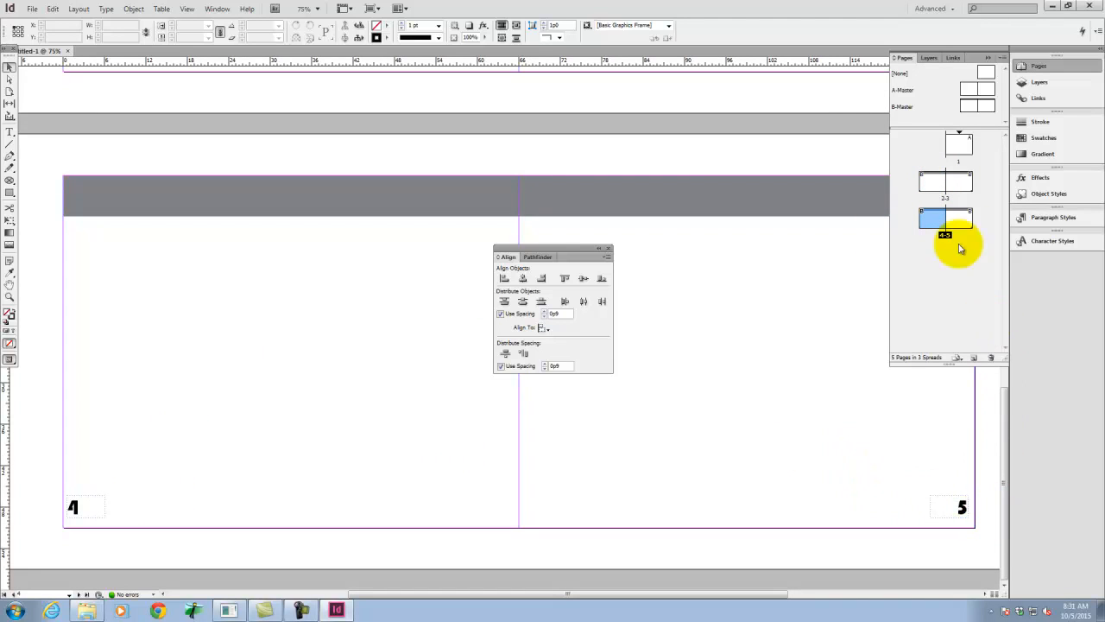
pyautogui.doubleClick(971, 108)
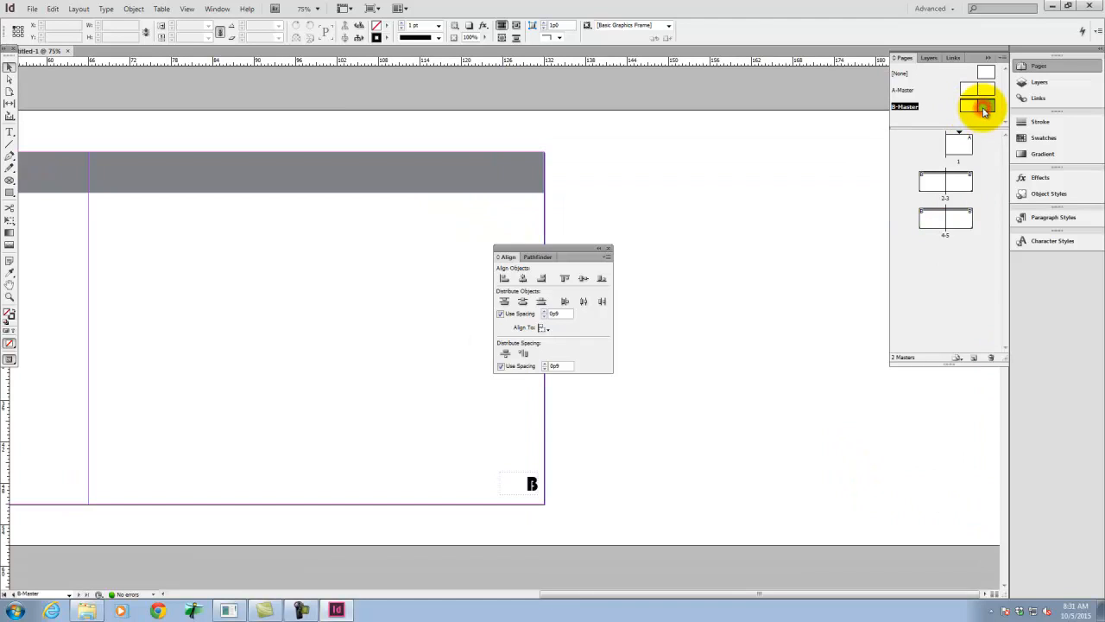
pyautogui.click(608, 248)
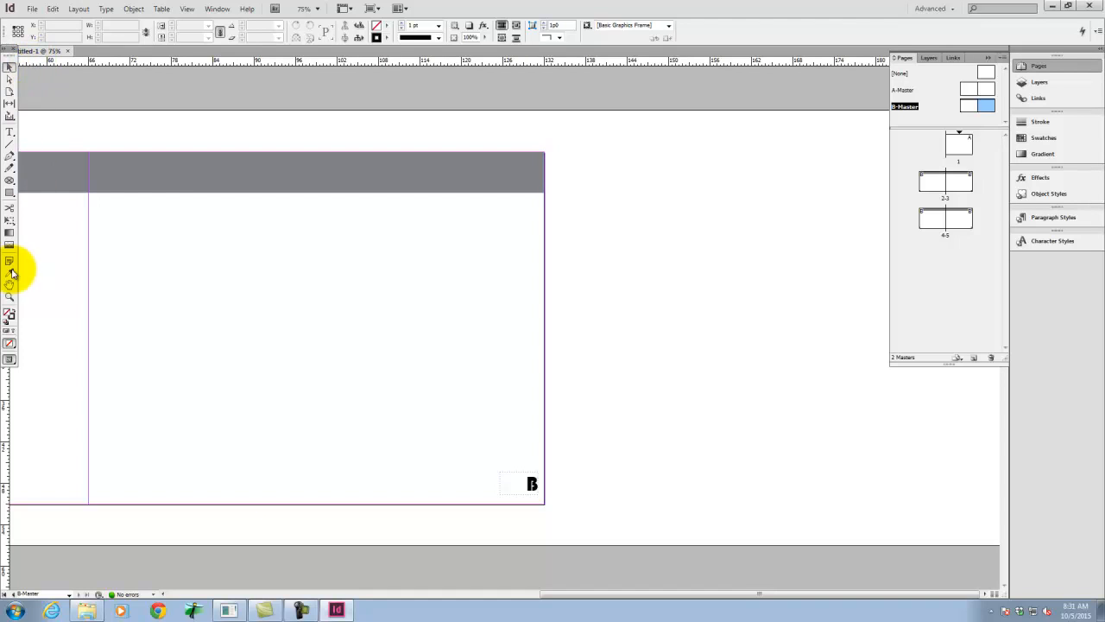
pyautogui.moveTo(10, 181); pyautogui.dragTo(48, 181)
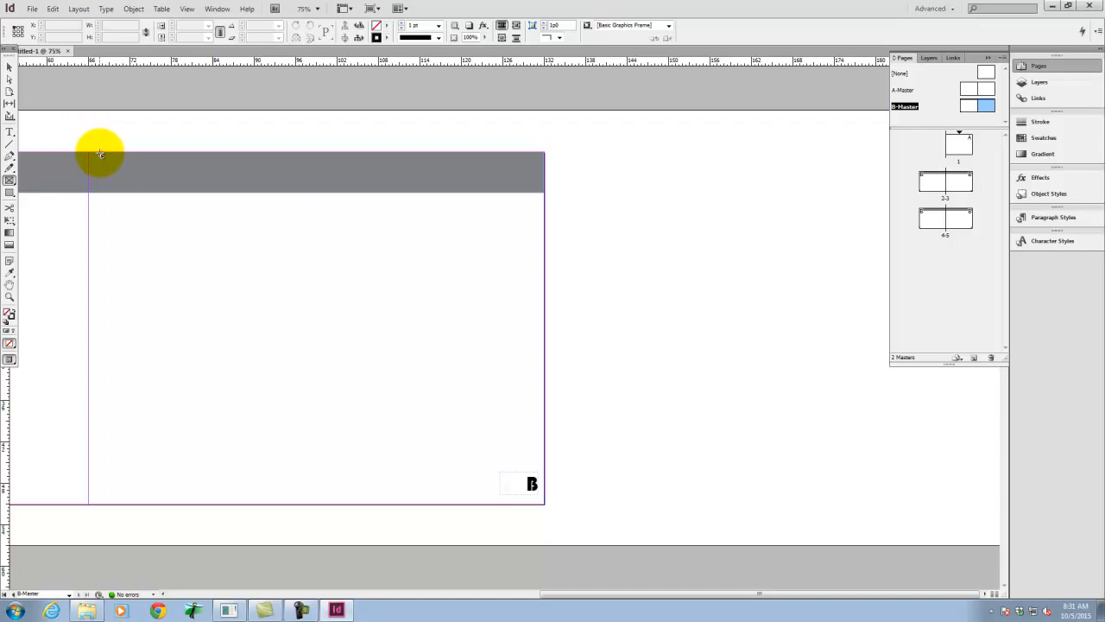
pyautogui.moveTo(100, 154); pyautogui.dragTo(479, 504)
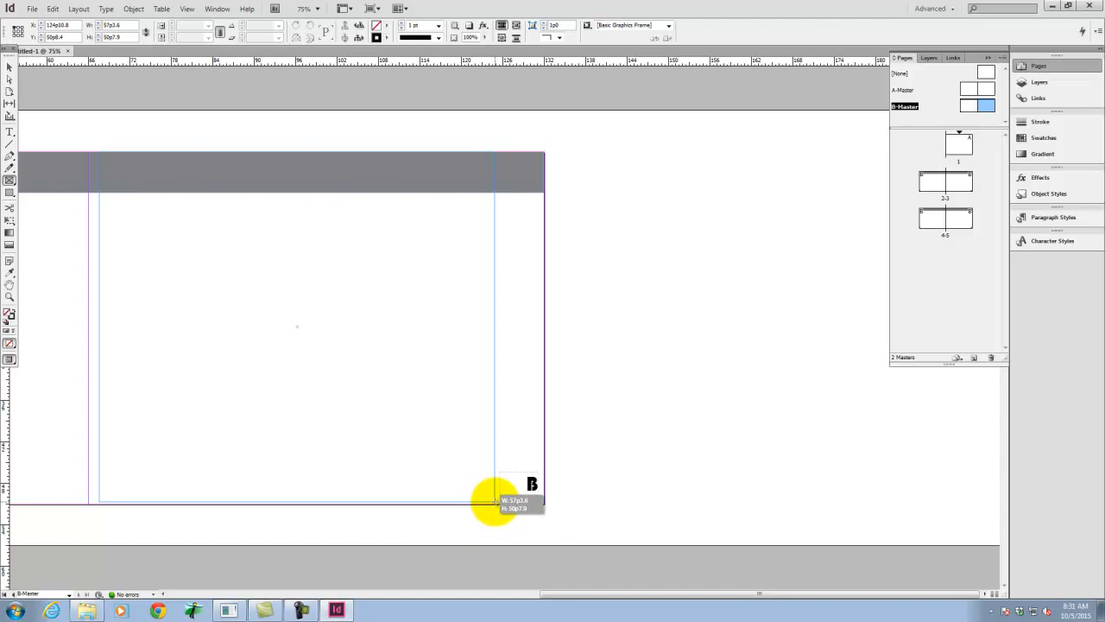
pyautogui.moveTo(496, 501); pyautogui.dragTo(519, 503)
# - Draw three picture frames below B-Master's left-hand header: tall about 25p6 by 45p0, wide about 36p7 by 20p11, and square about 23p4
pyautogui.press('space')
pyautogui.moveTo(54, 207); pyautogui.dragTo(544, 274)
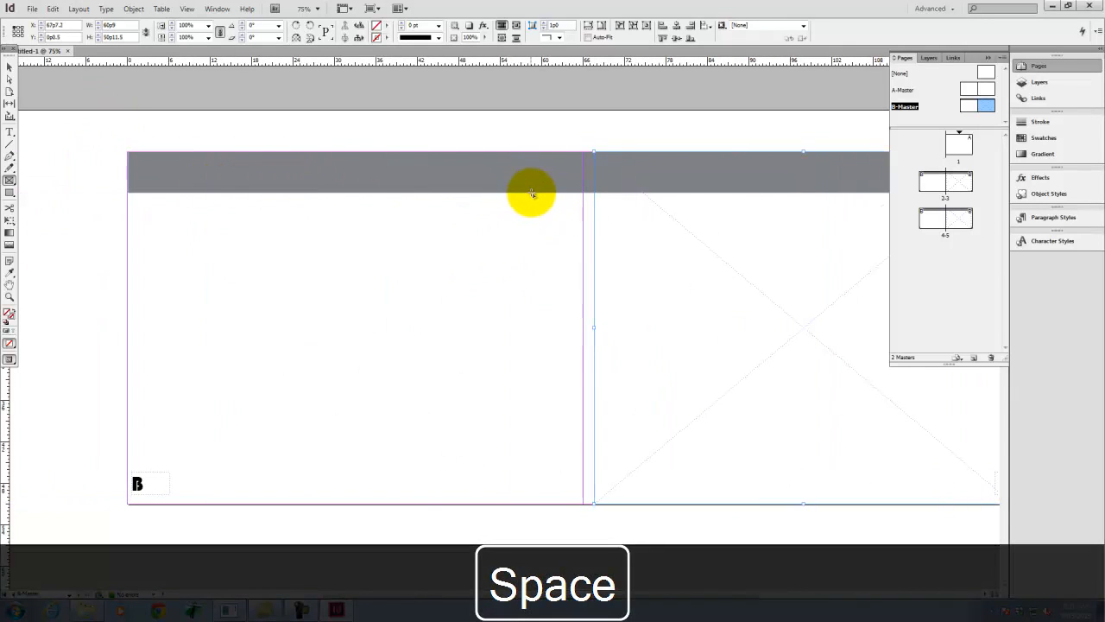
pyautogui.moveTo(563, 191); pyautogui.dragTo(389, 504)
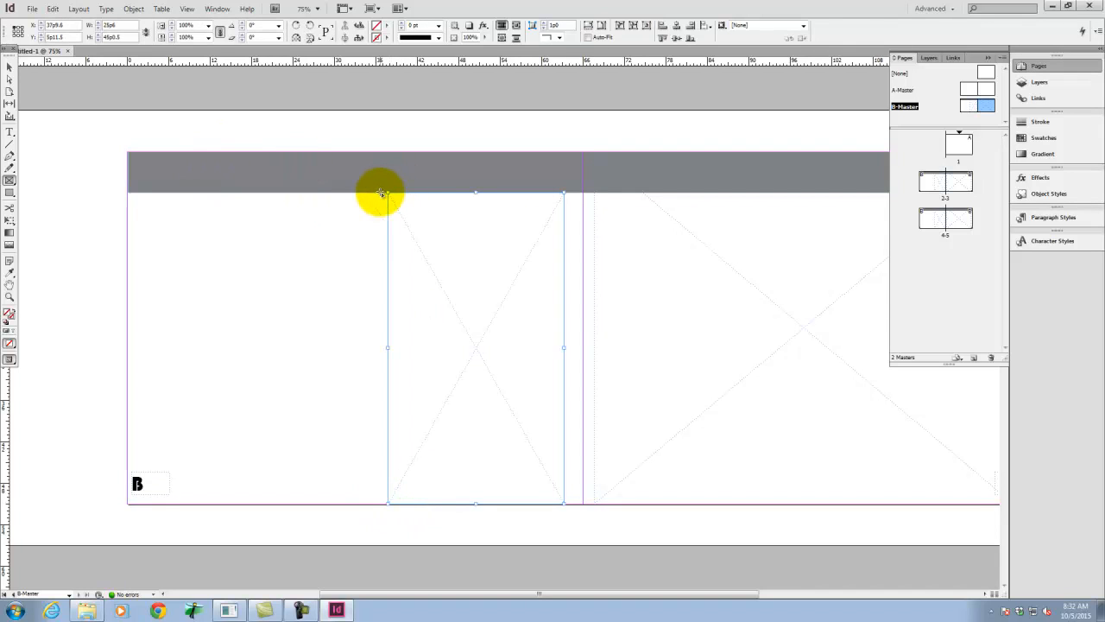
pyautogui.moveTo(381, 194); pyautogui.dragTo(127, 337)
pyautogui.moveTo(379, 346); pyautogui.dragTo(218, 507)
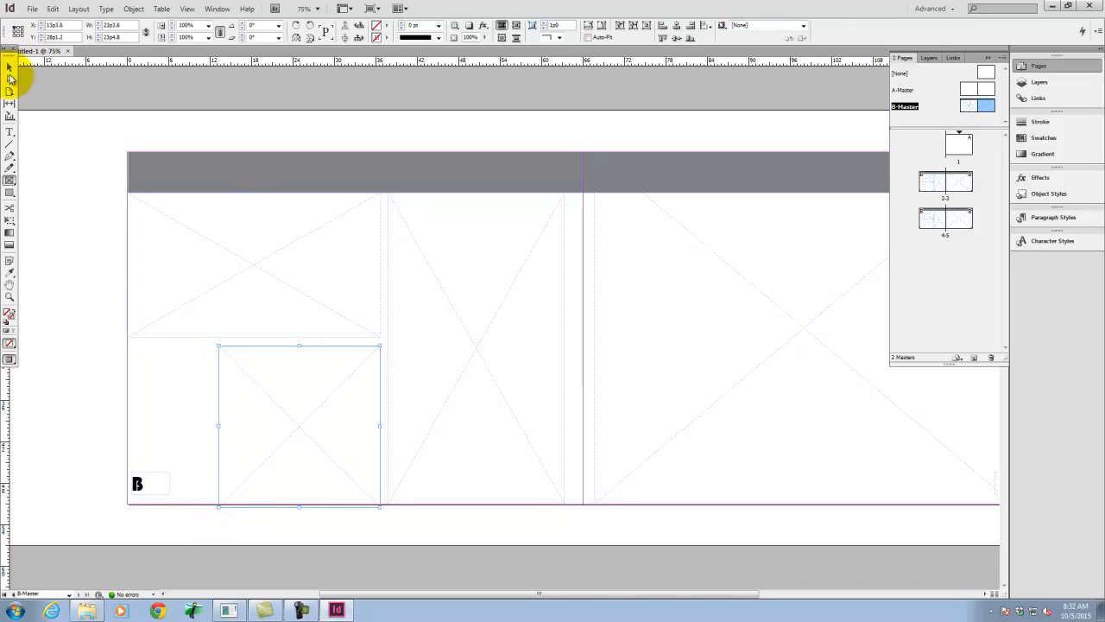
# - Set the distribute spacing to 0.125" and space the lower square frame horizontally from the tall frame as key object
pyautogui.click(9, 68)
pyautogui.keyDown('shift'); pyautogui.click(446, 377); pyautogui.keyUp('shift')
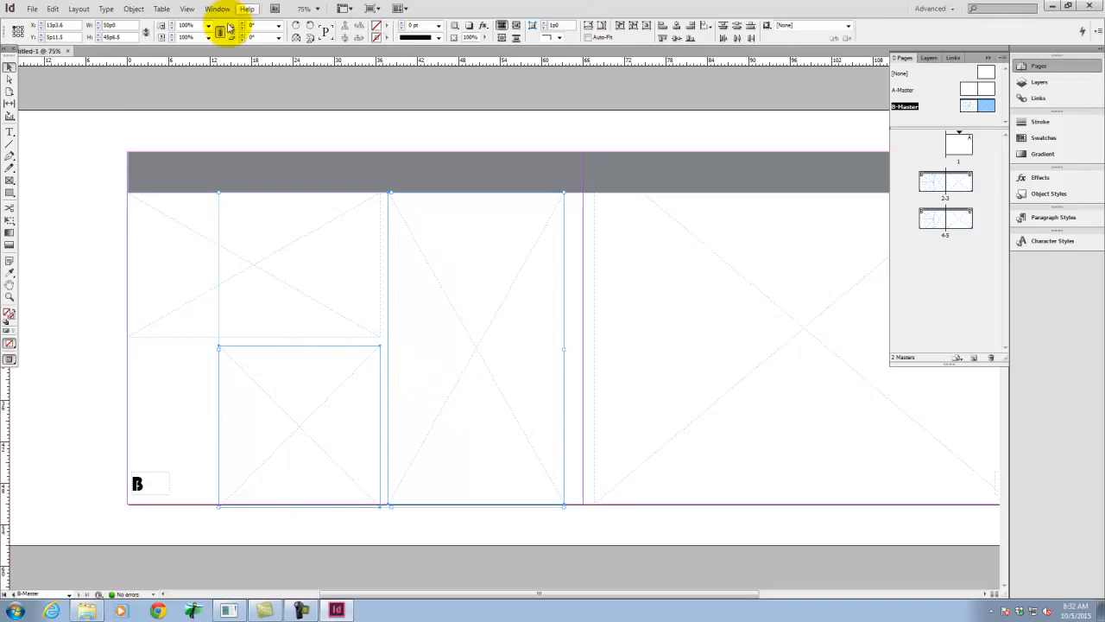
pyautogui.click(209, 8)
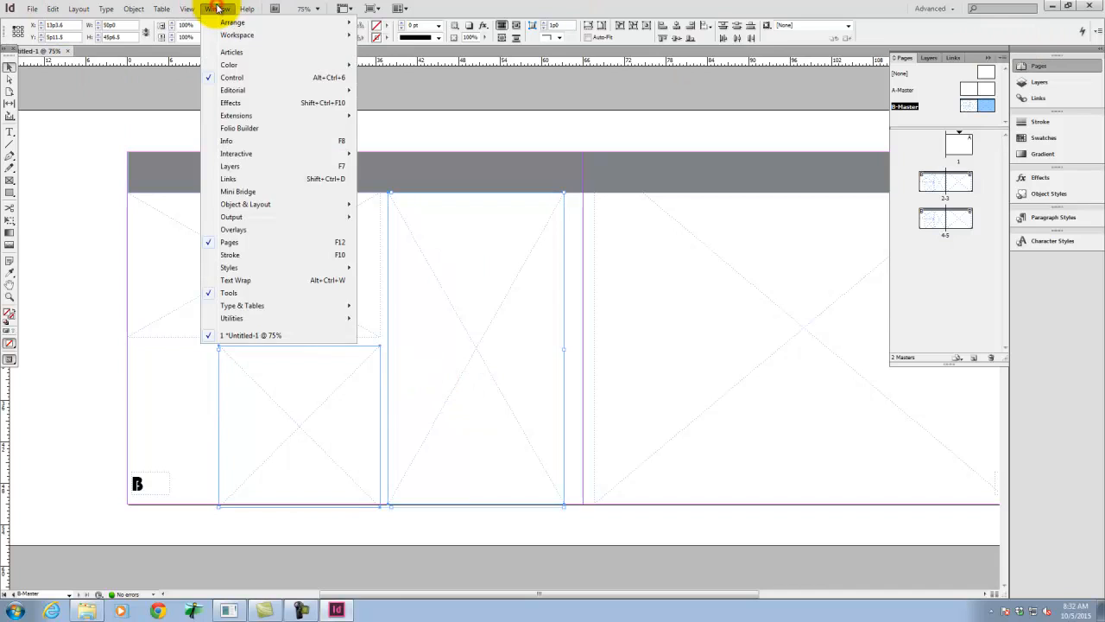
pyautogui.moveTo(276, 208)
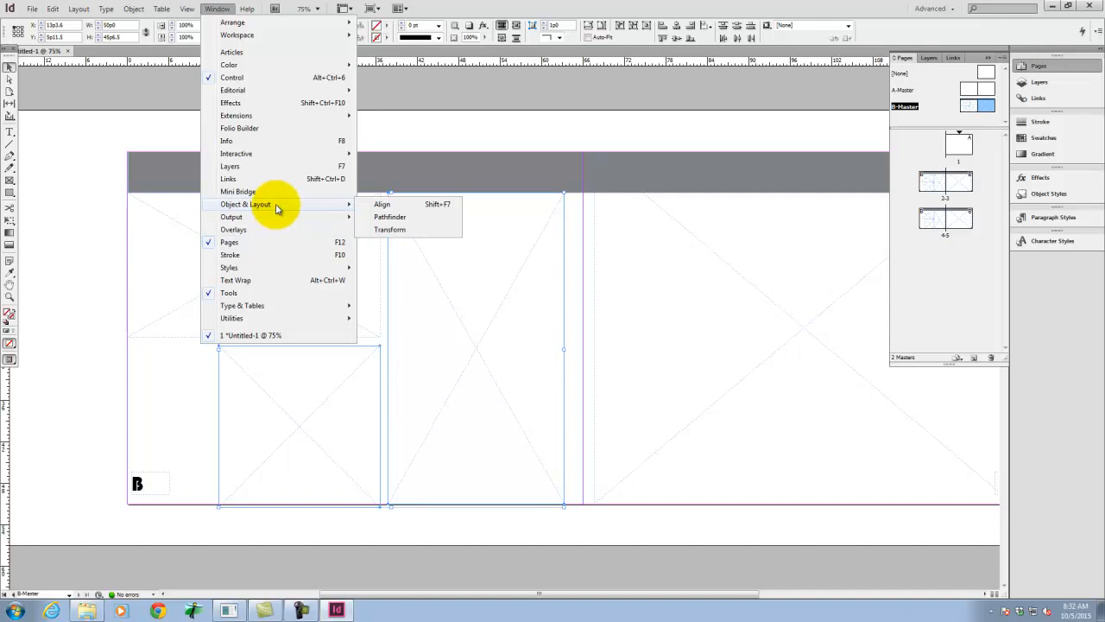
pyautogui.click(418, 207)
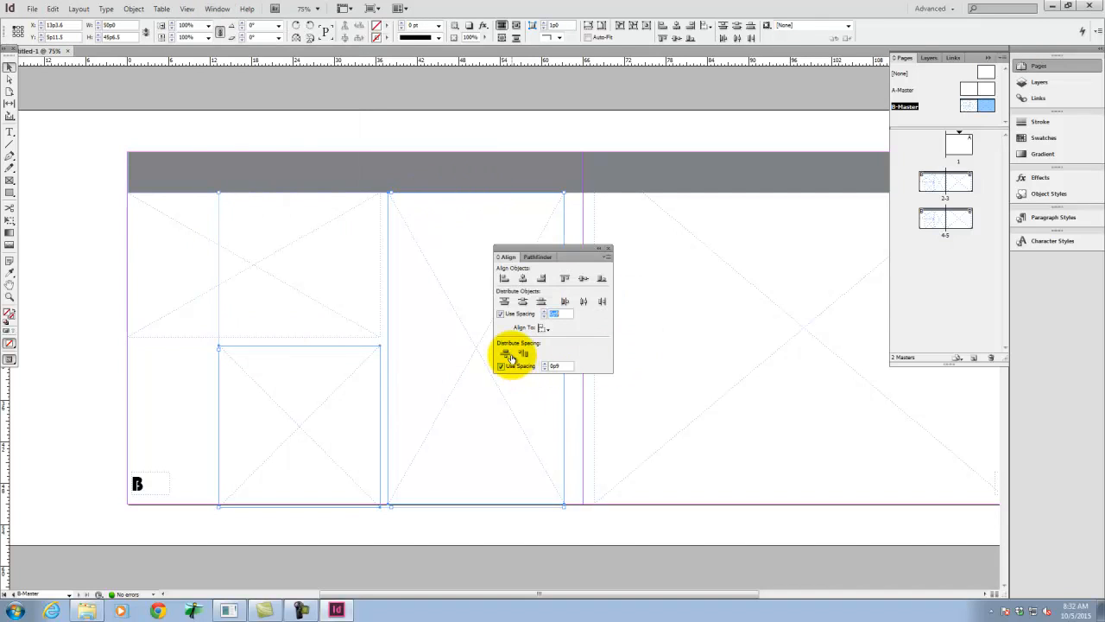
pyautogui.click(564, 365)
pyautogui.write('0')
pyautogui.press('Delete')
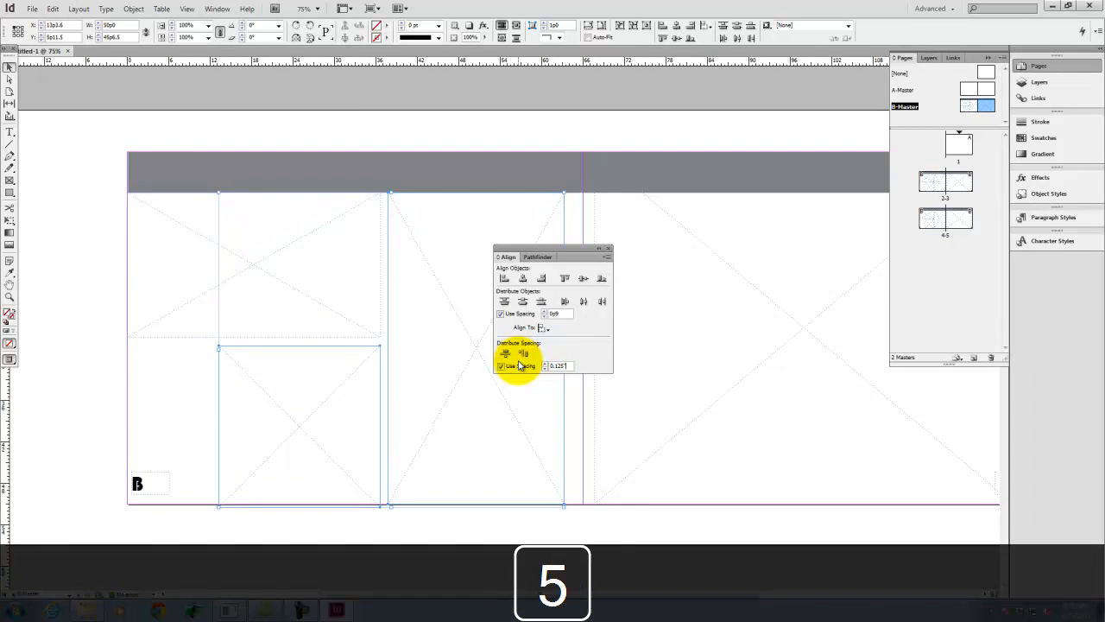
pyautogui.press('BackSpace')
pyautogui.press('Tab')
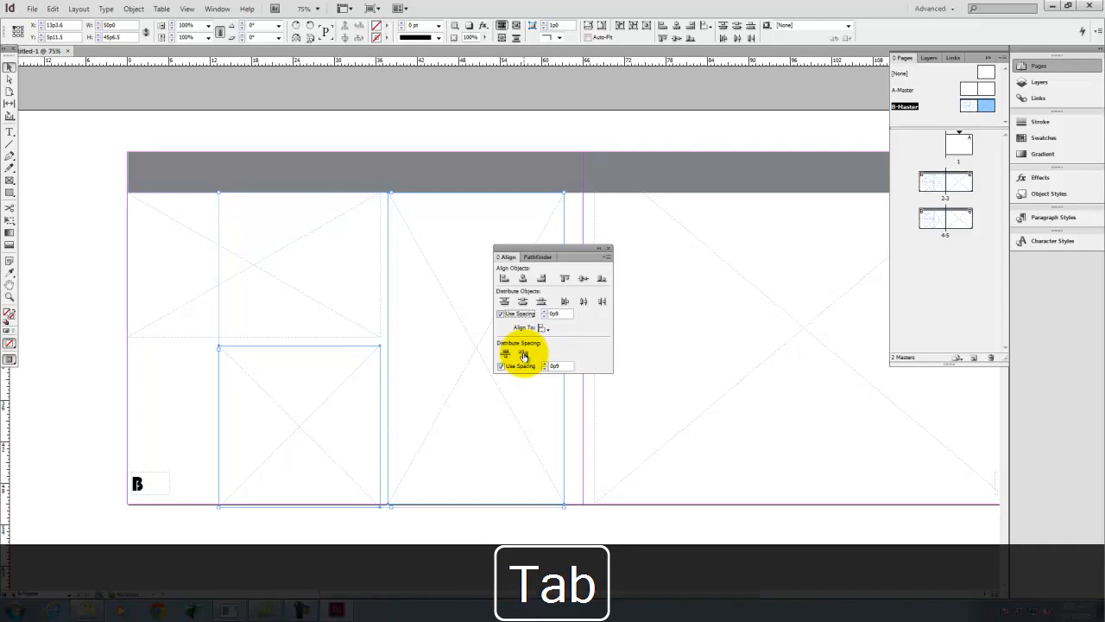
pyautogui.click(466, 333)
pyautogui.click(523, 355)
# - Space the upper wide frame horizontally from the tall frame as key object, using the same distribute spacing
pyautogui.click(354, 312)
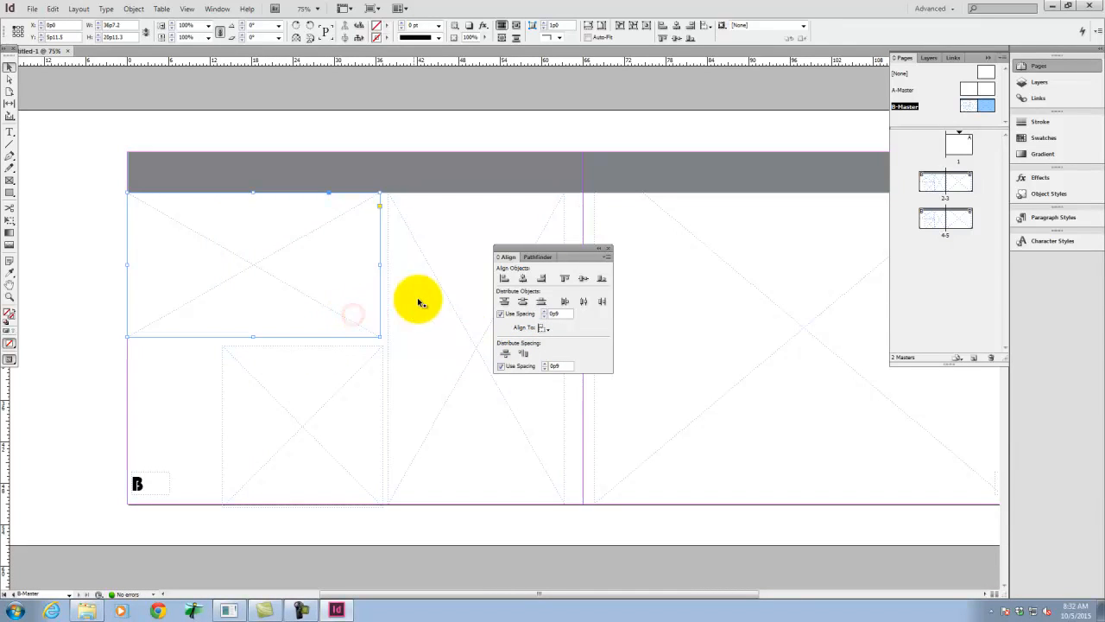
pyautogui.click(449, 295)
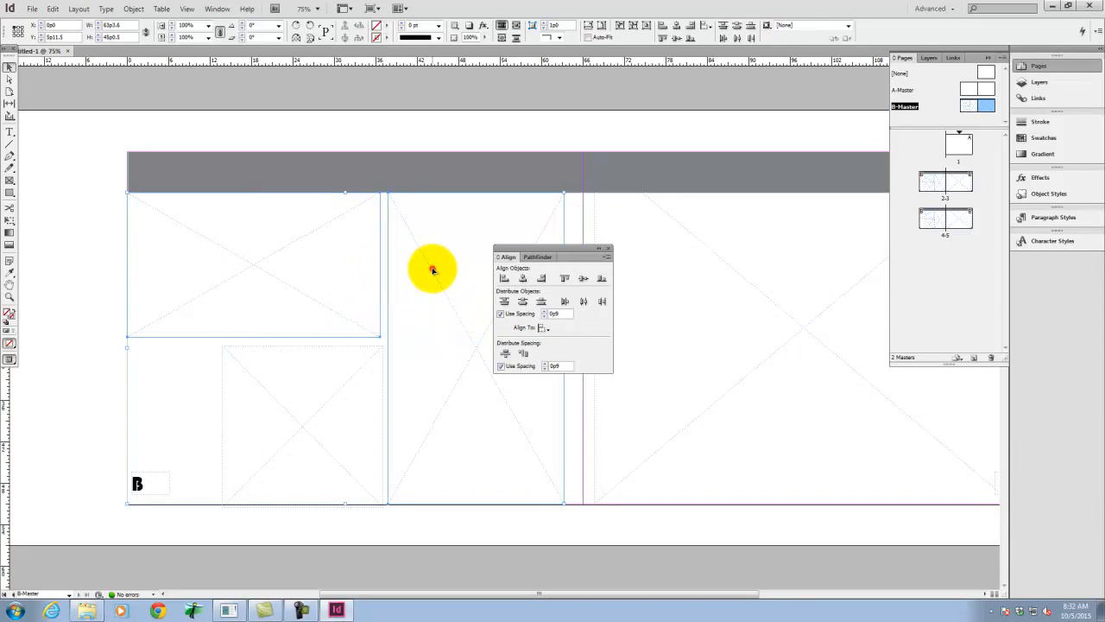
pyautogui.keyDown('shift'); pyautogui.click(431, 268); pyautogui.keyUp('shift')
pyautogui.click(524, 355)
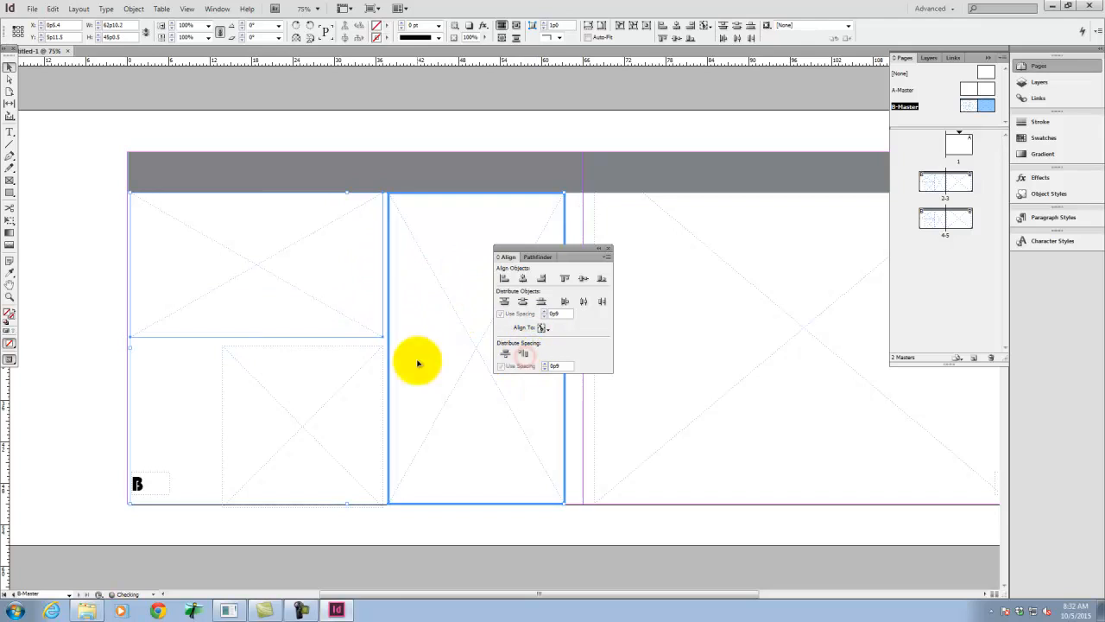
pyautogui.click(441, 365)
pyautogui.click(347, 311)
pyautogui.keyDown('shift'); pyautogui.click(353, 385); pyautogui.keyUp('shift')
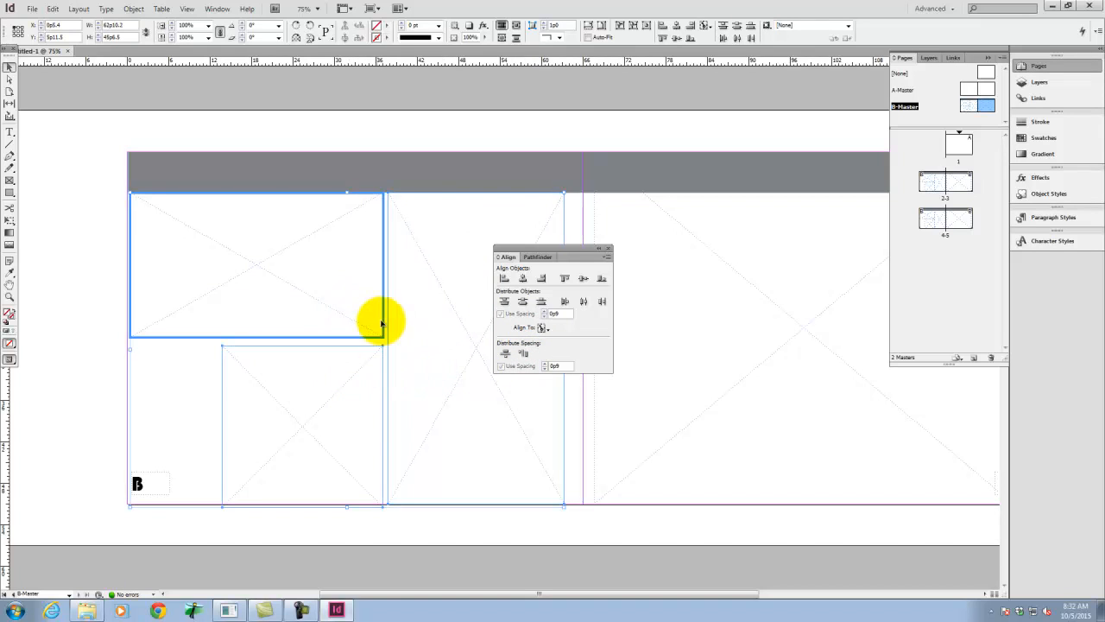
pyautogui.click(43, 261)
# - Space the lower square frame vertically from the upper wide frame as key object
pyautogui.click(241, 272)
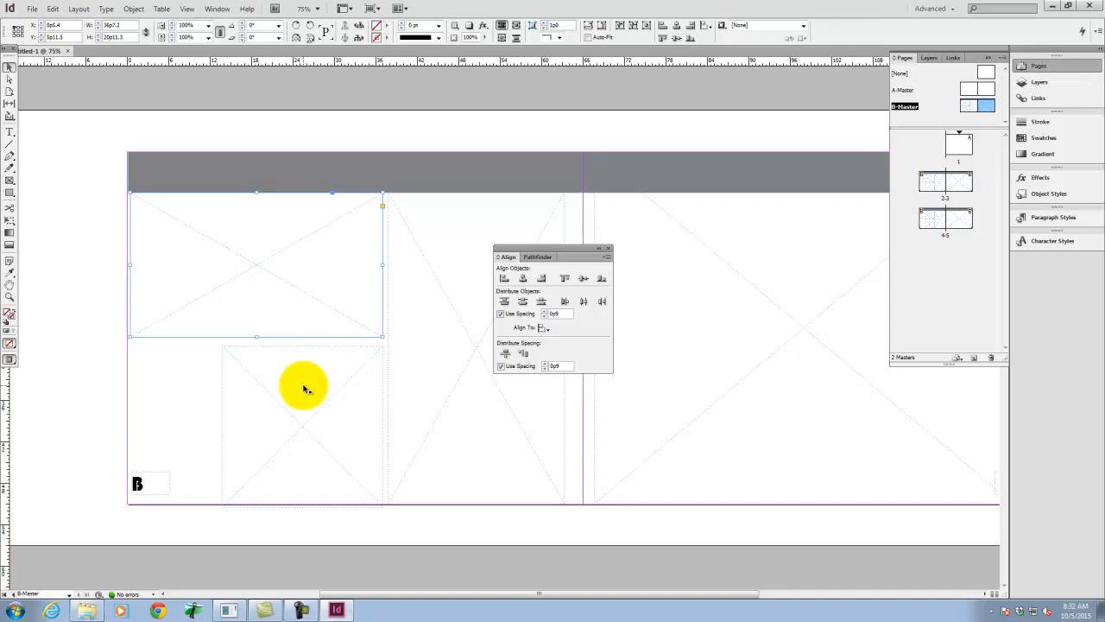
pyautogui.keyDown('shift'); pyautogui.click(302, 387); pyautogui.keyUp('shift')
pyautogui.click(326, 296)
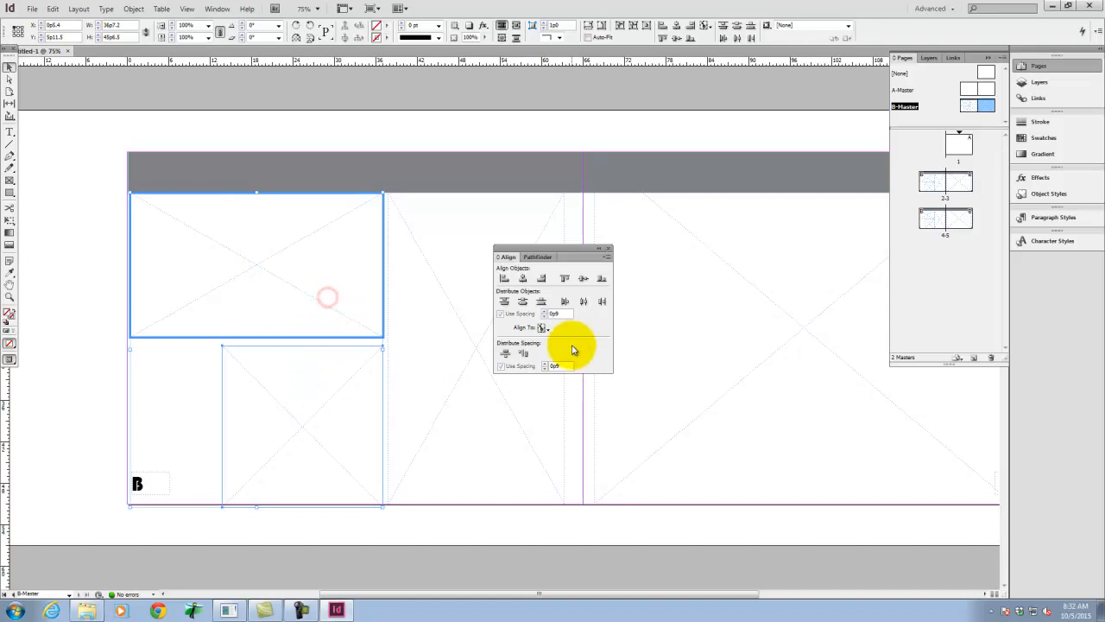
pyautogui.click(506, 354)
# - Pull the square frame's lower edge up to the page edge and extend the wide frame's outer edge to the page's outer edge
pyautogui.click(370, 524)
pyautogui.click(370, 450)
pyautogui.moveTo(302, 506); pyautogui.dragTo(302, 501)
pyautogui.click(148, 257)
pyautogui.moveTo(128, 264); pyautogui.dragTo(124, 267)
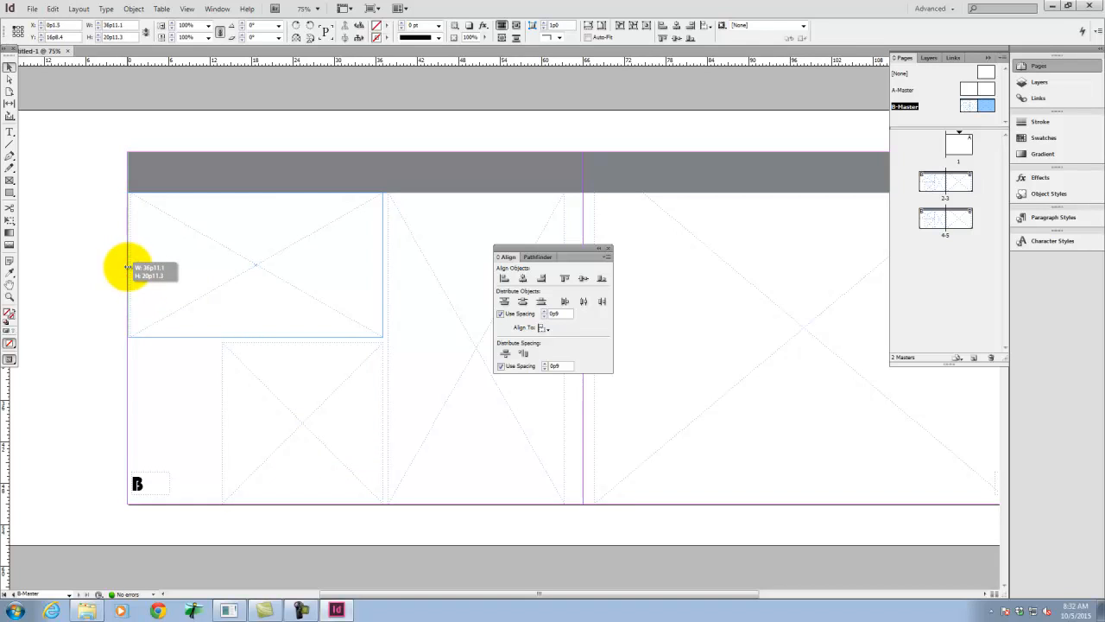
pyautogui.click(103, 256)
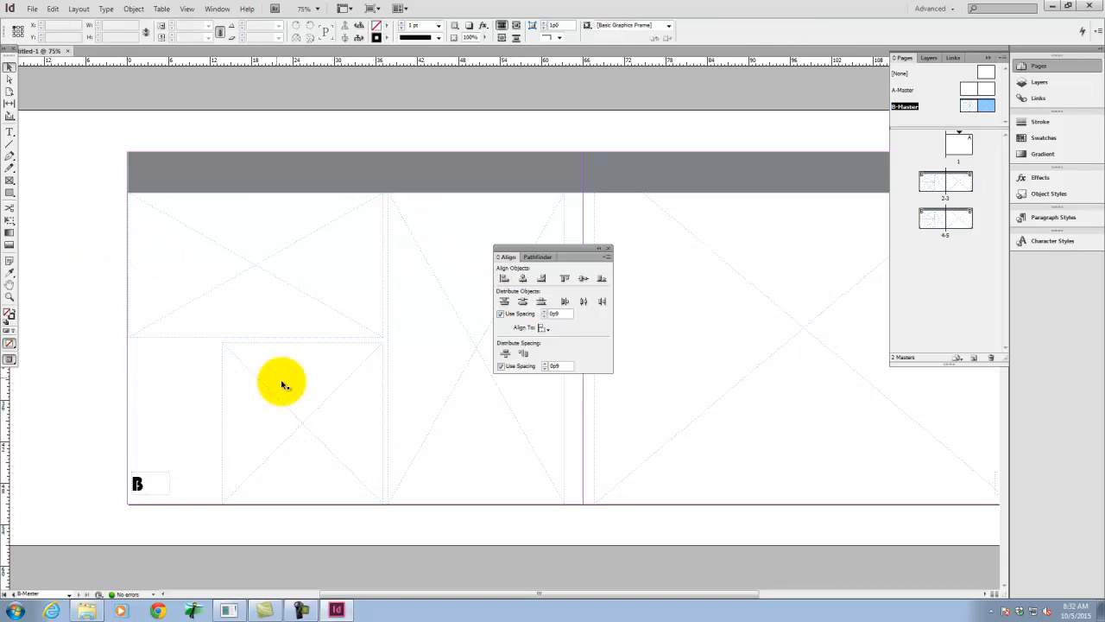
pyautogui.doubleClick(938, 188)
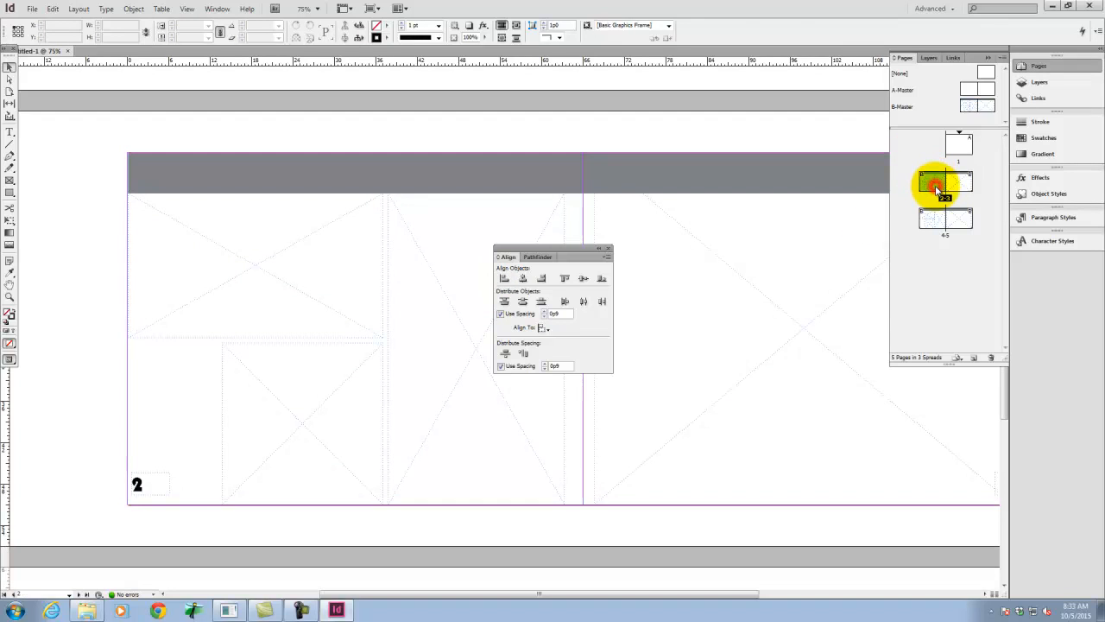
pyautogui.click(609, 250)
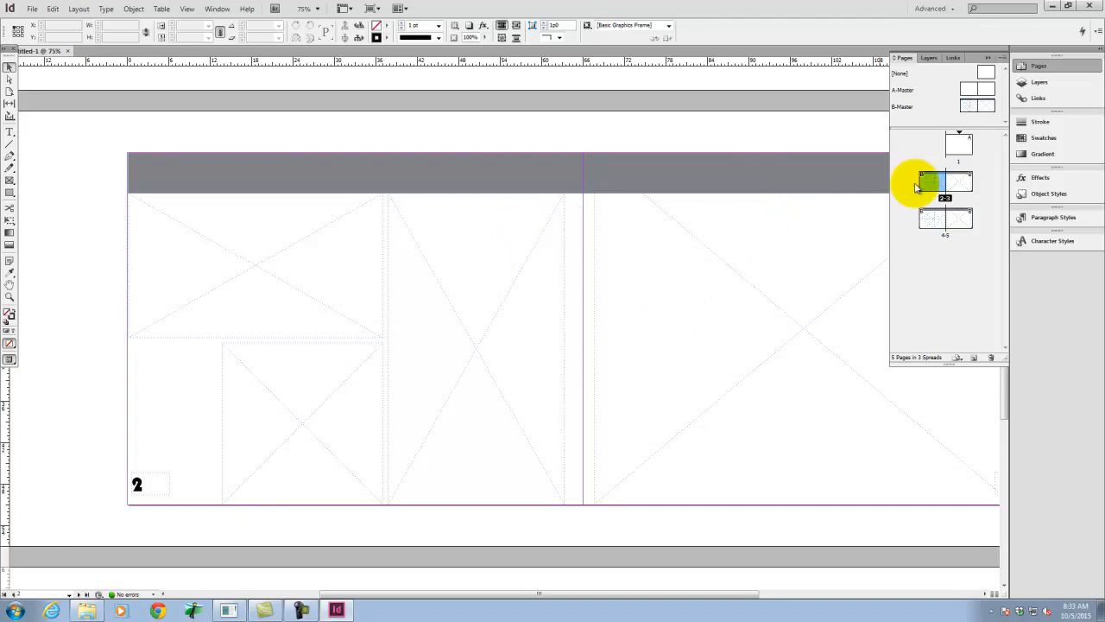
pyautogui.doubleClick(967, 223)
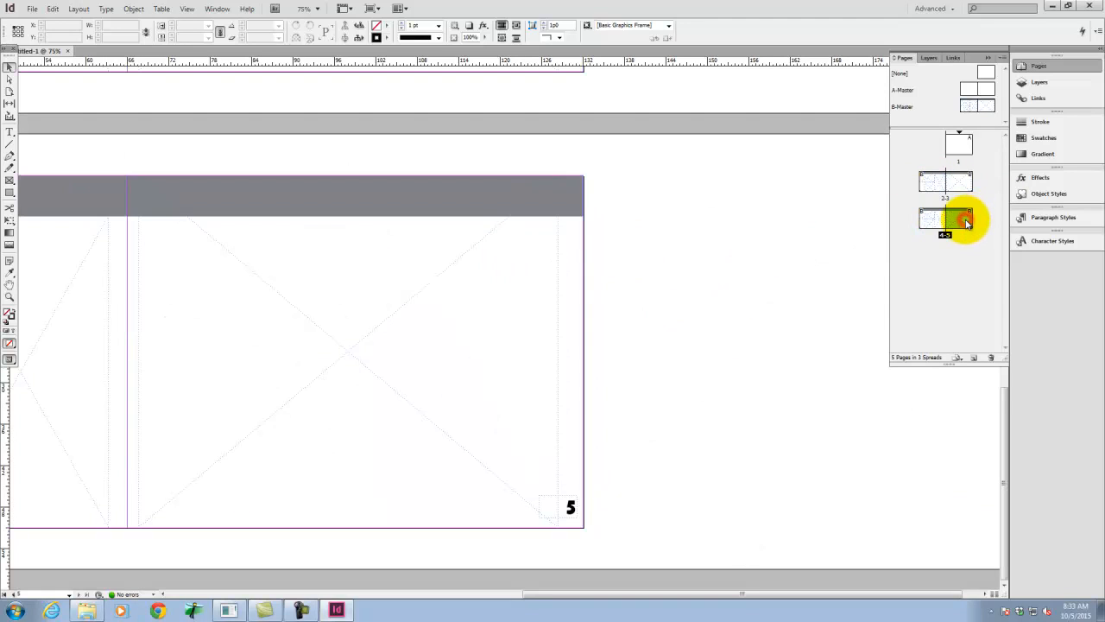
pyautogui.scroll(10, 456, 277)
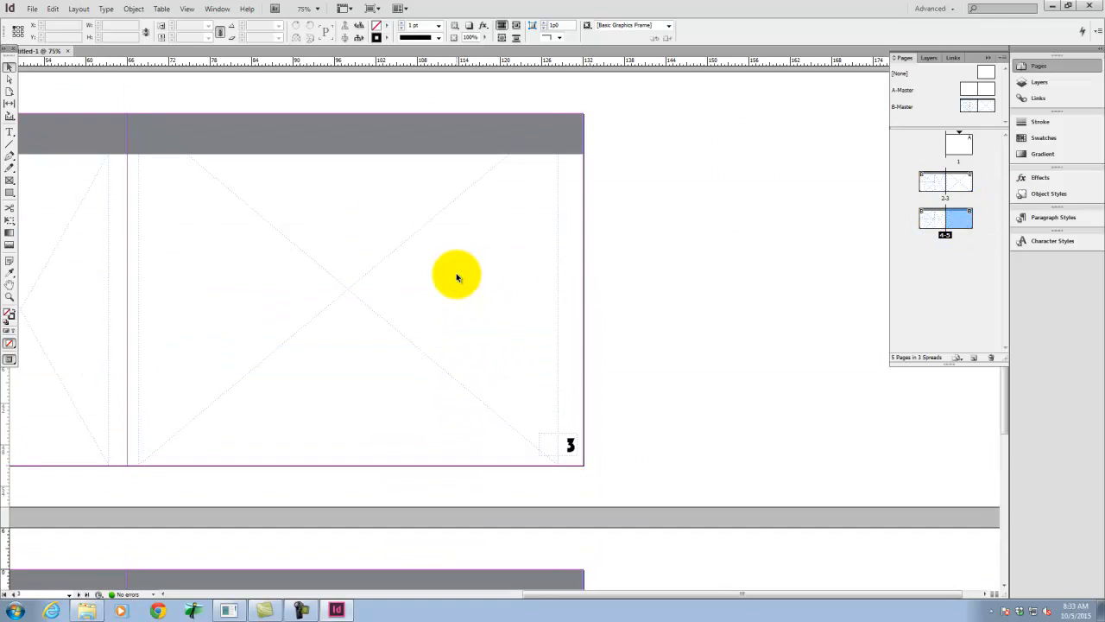
pyautogui.press('space')
pyautogui.moveTo(193, 286); pyautogui.dragTo(632, 296)
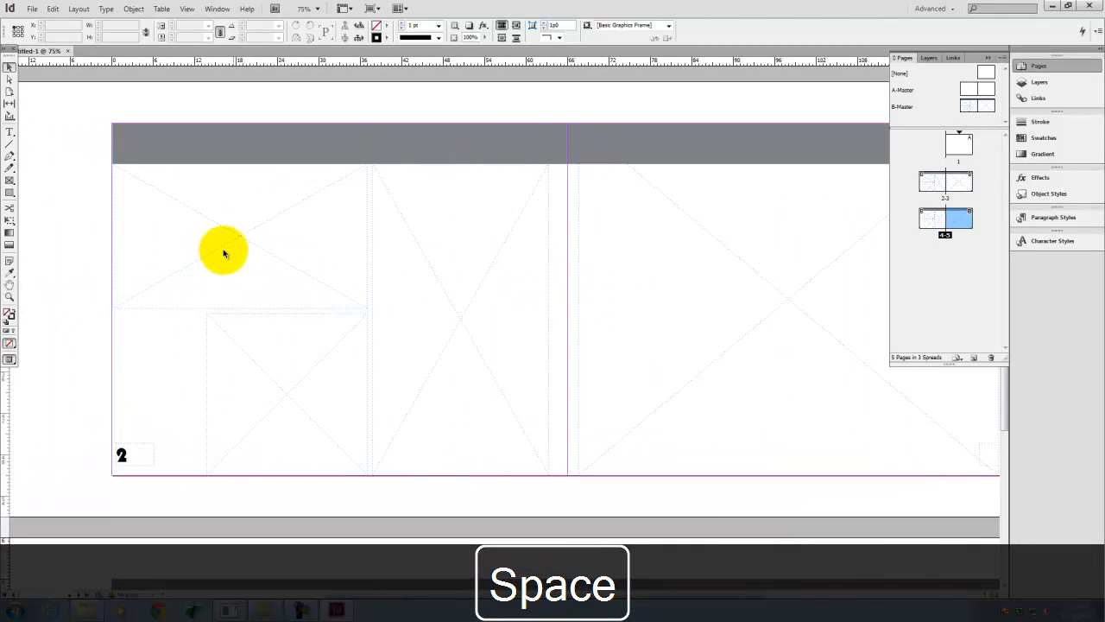
pyautogui.click(33, 8)
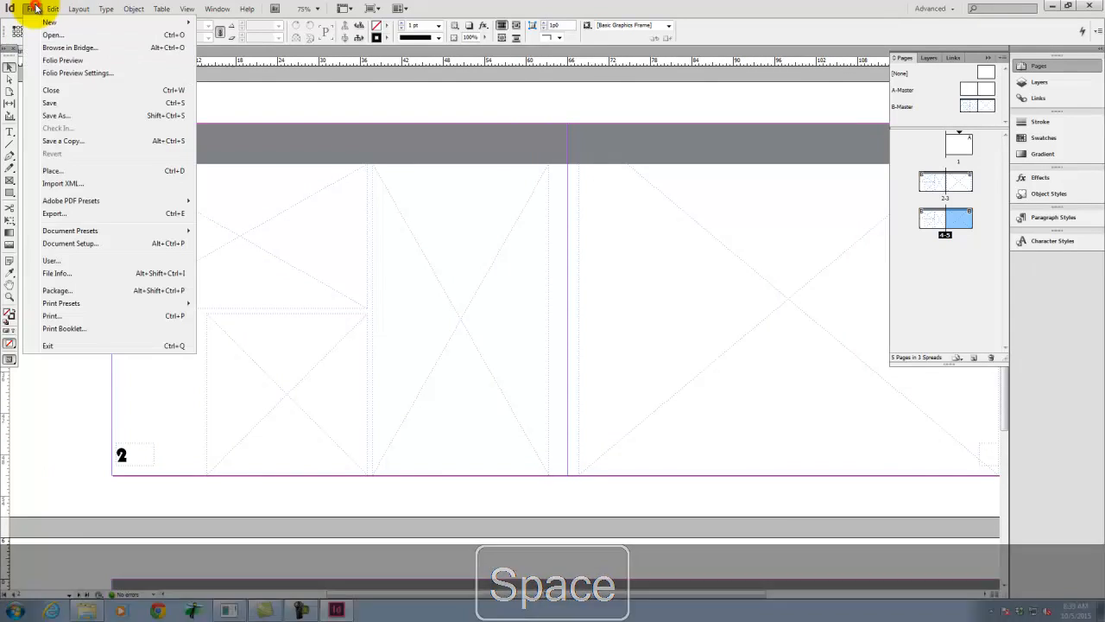
pyautogui.click(54, 170)
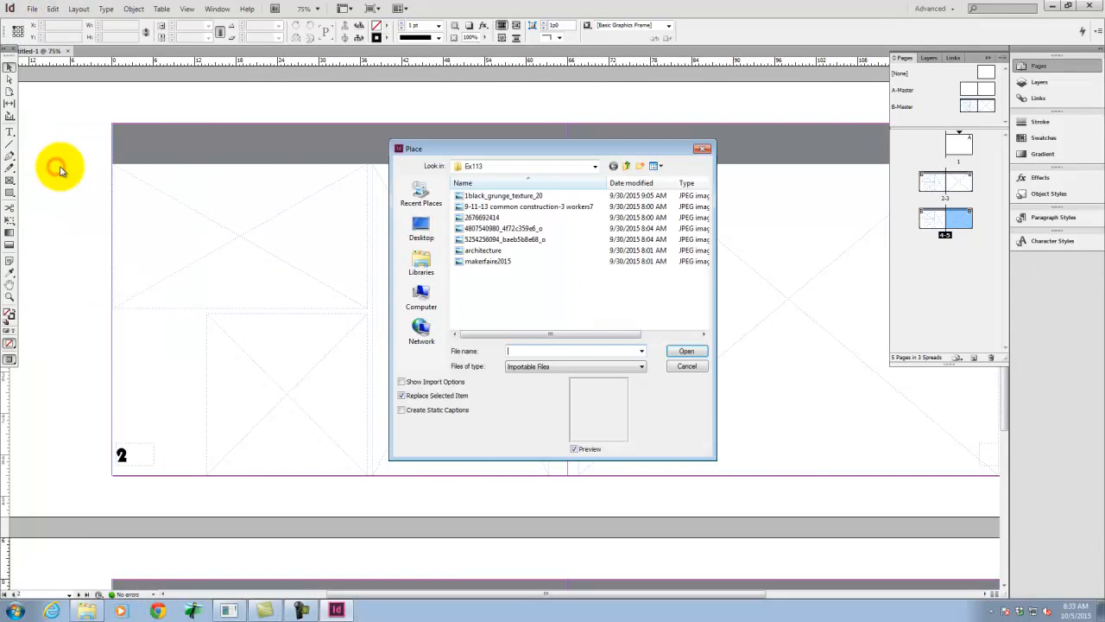
pyautogui.click(480, 216)
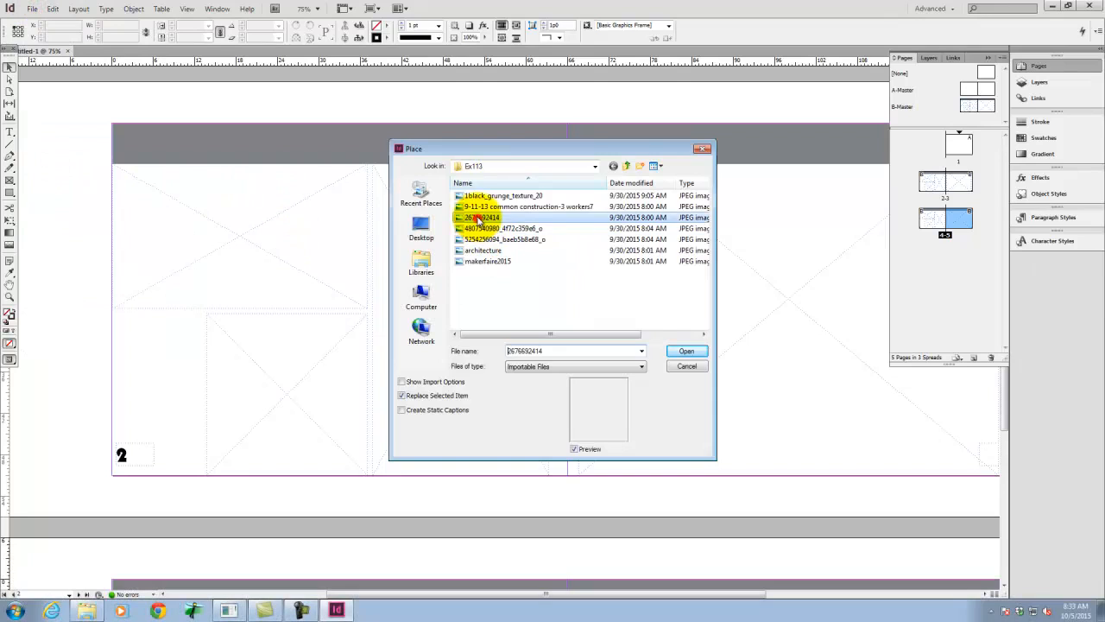
pyautogui.click(686, 351)
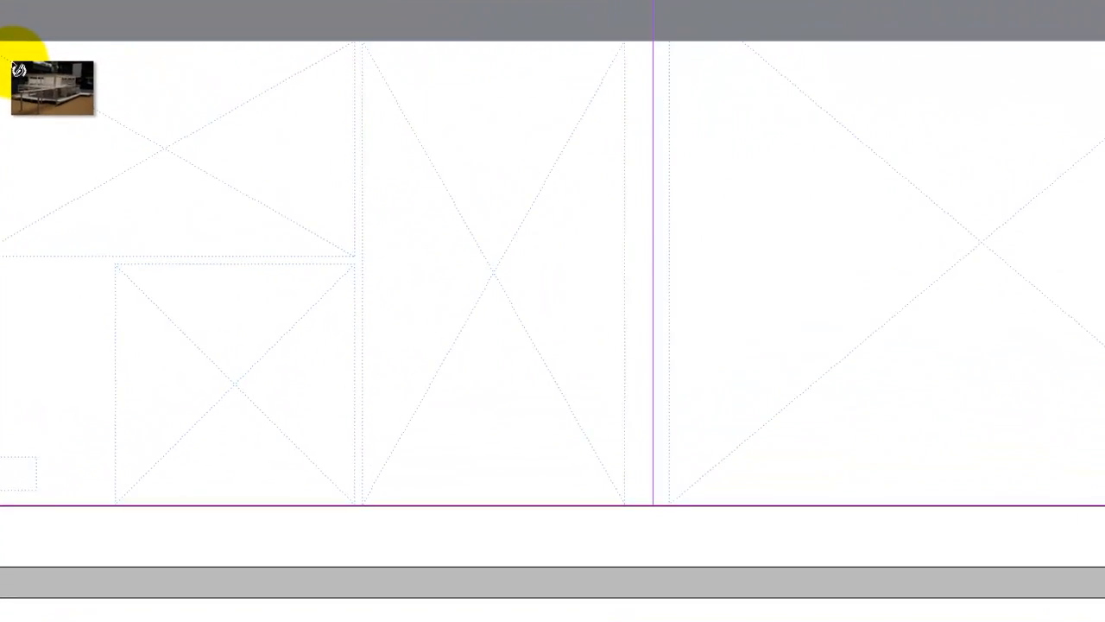
pyautogui.click(143, 182)
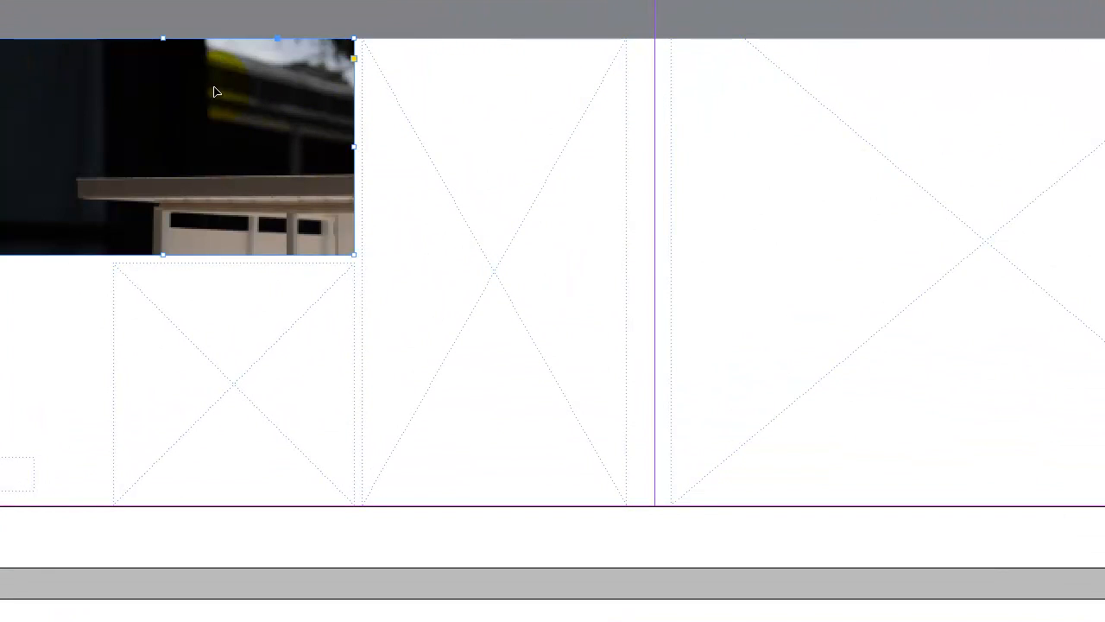
# - Fit the placed image on page 2 with Fill Frame Proportionally
pyautogui.rightClick(145, 98)
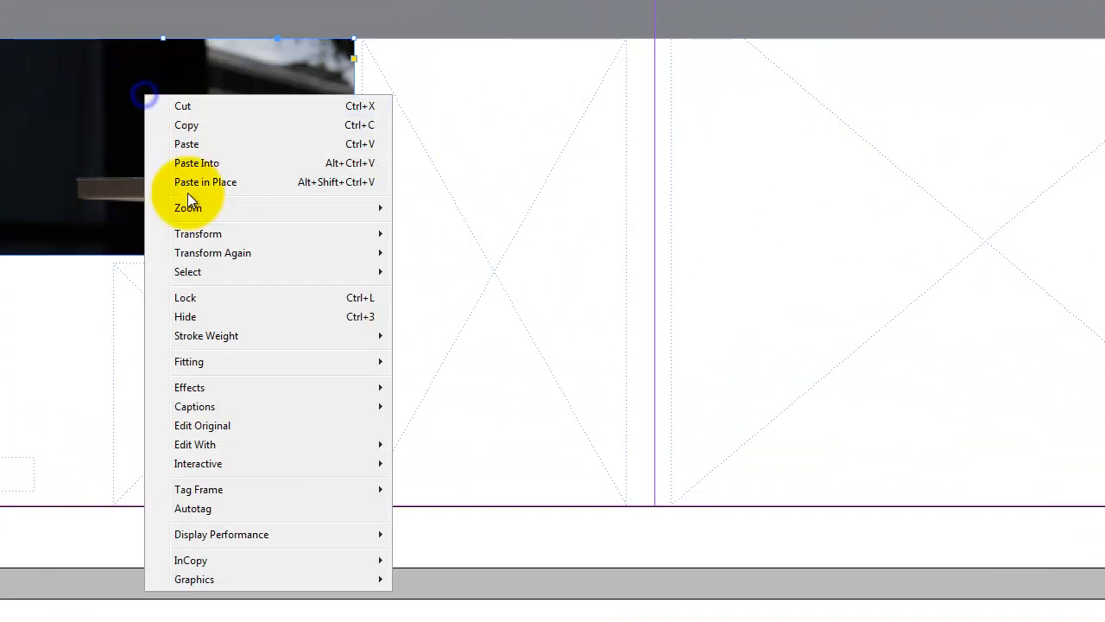
pyautogui.moveTo(229, 367)
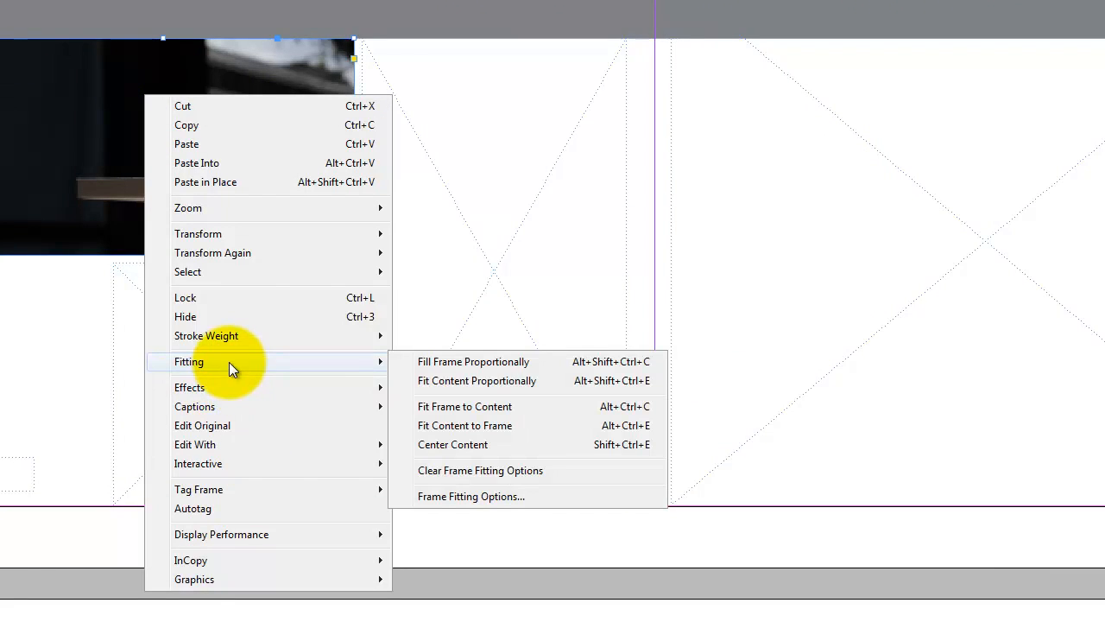
pyautogui.click(506, 364)
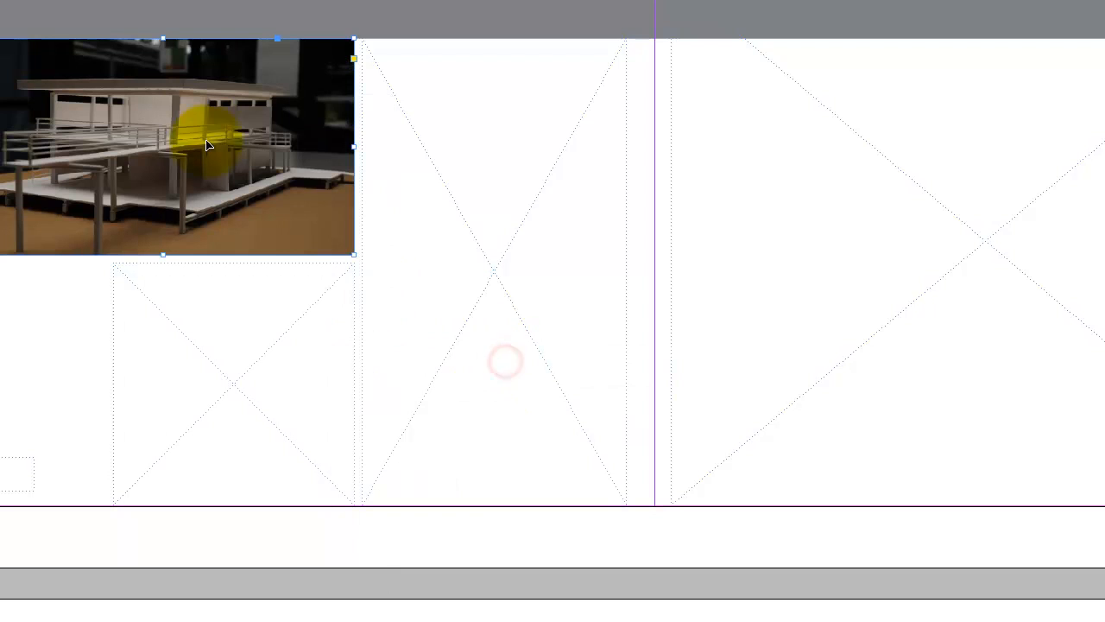
pyautogui.click(488, 221)
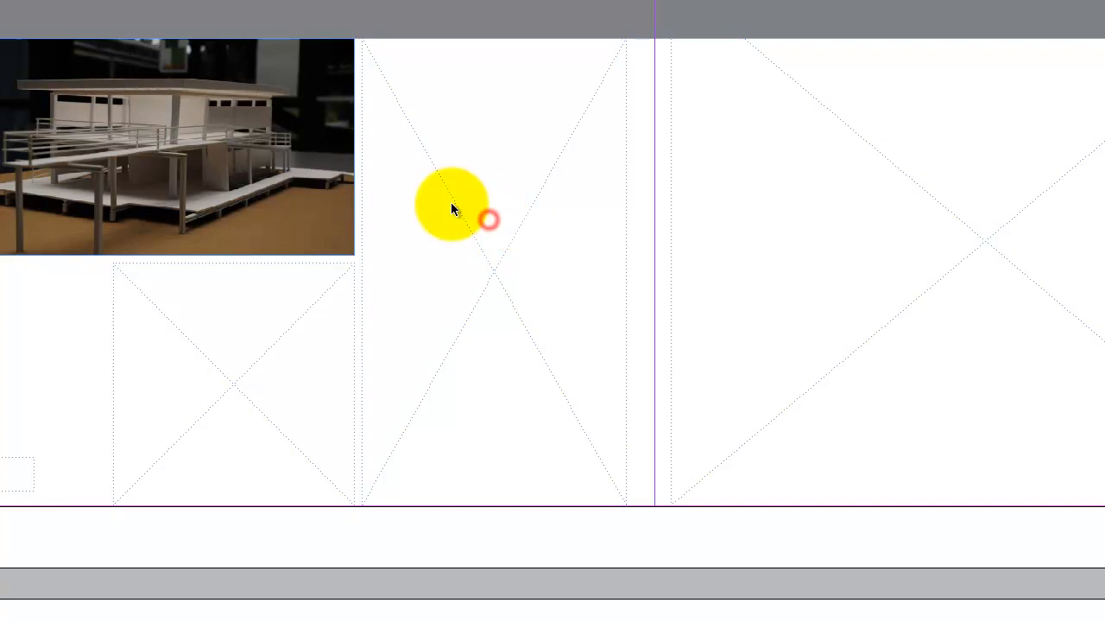
pyautogui.hotkey('ctrl', 'd')
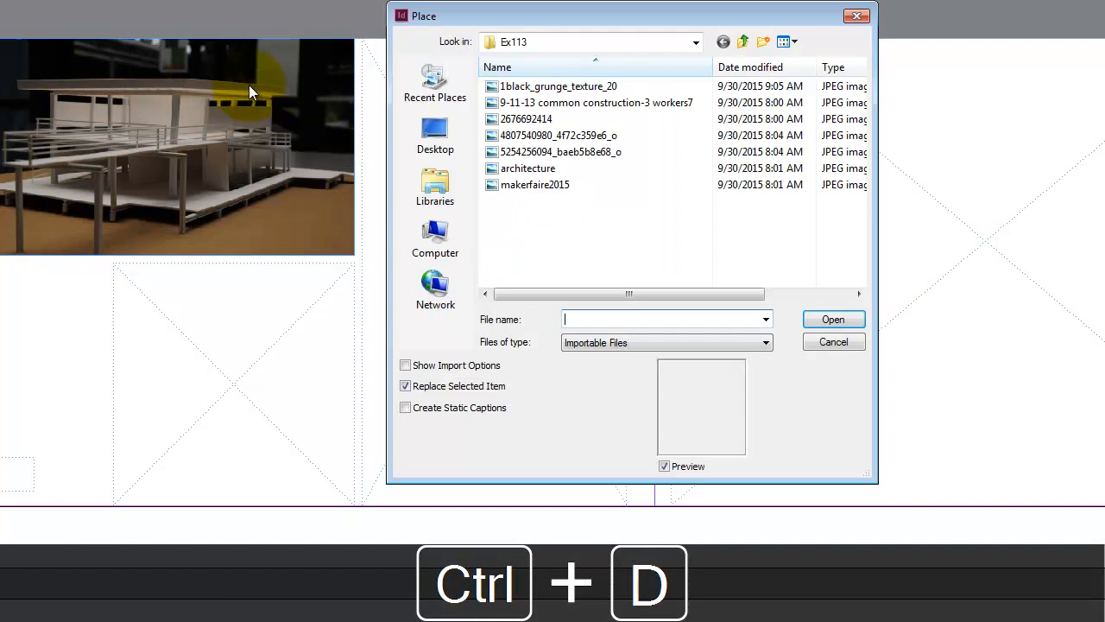
pyautogui.click(565, 152)
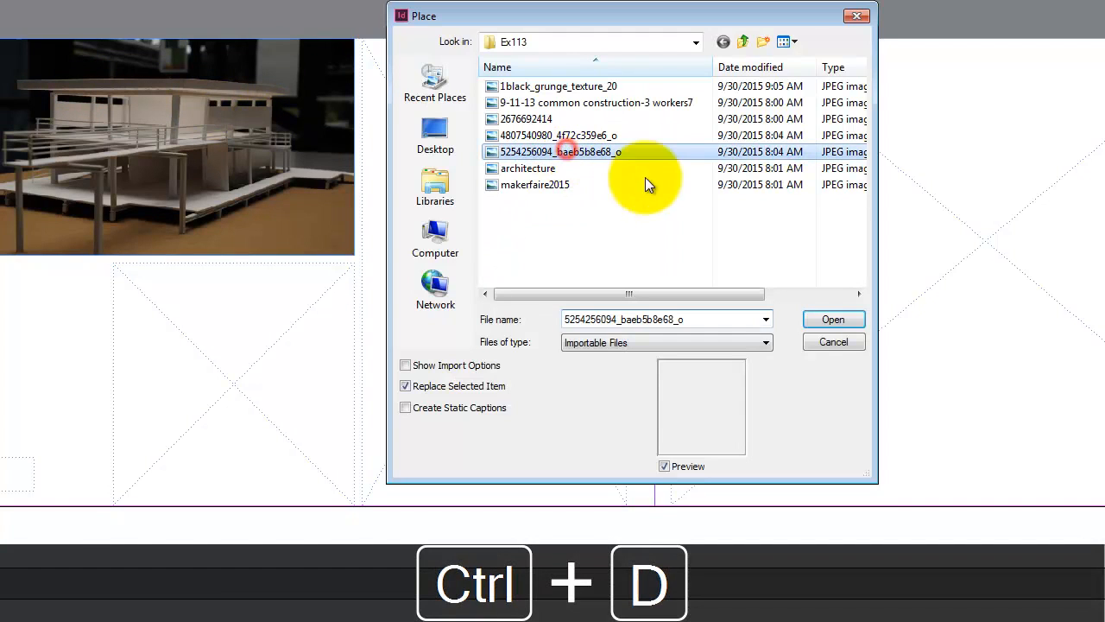
pyautogui.click(833, 319)
pyautogui.hotkey('ctrl', 'z')
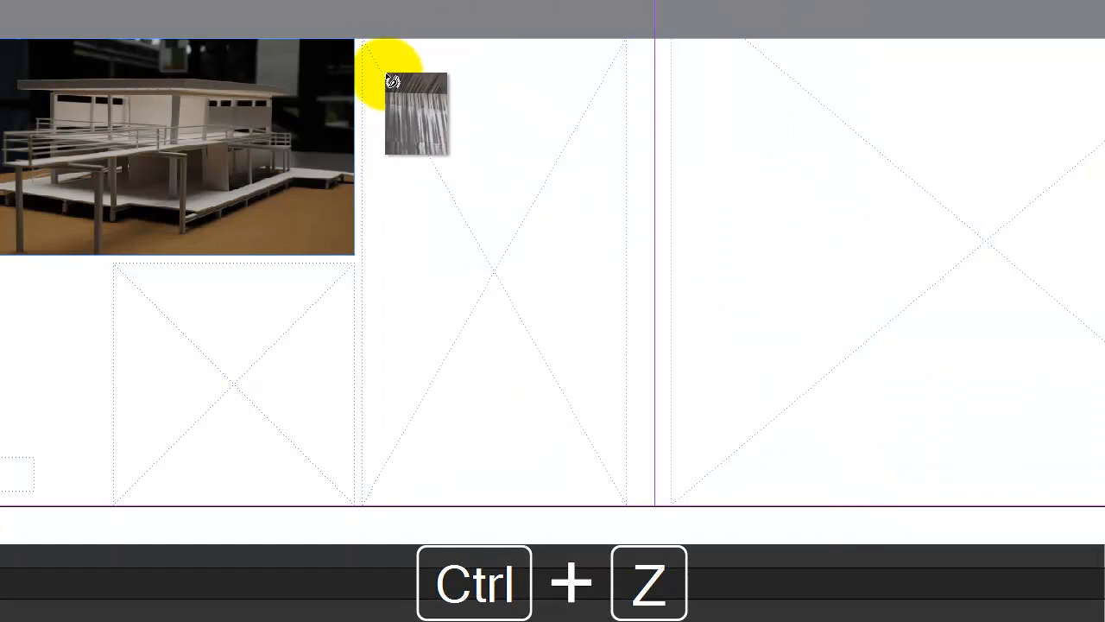
pyautogui.click(386, 77)
# - Fit the image in page 2's tall frame with Fill Frame Proportionally
pyautogui.rightClick(481, 153)
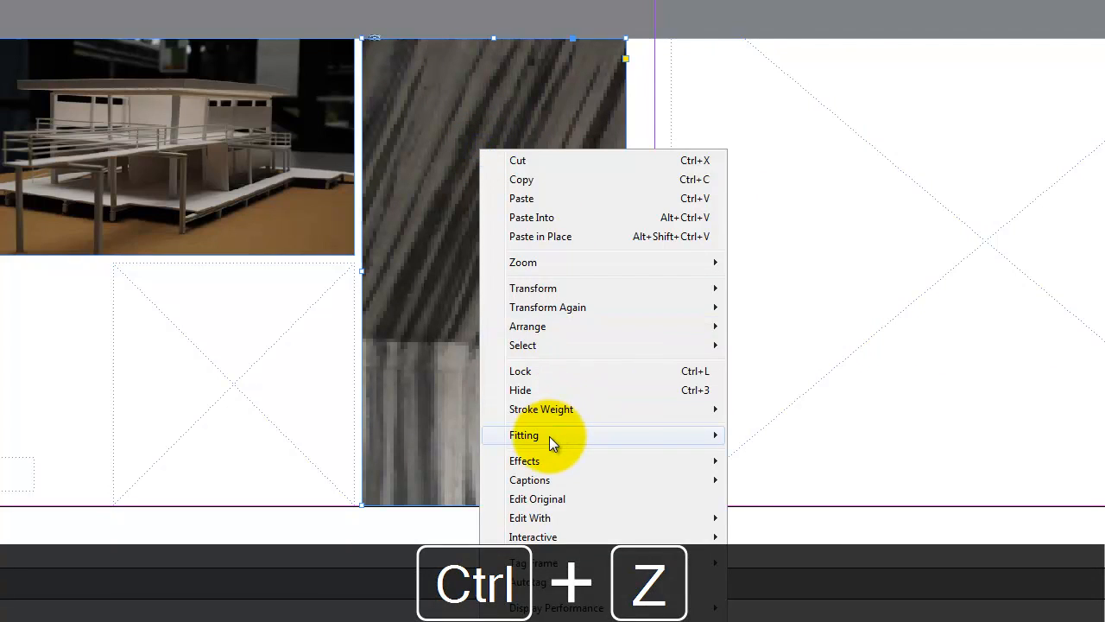
pyautogui.moveTo(549, 436)
pyautogui.click(841, 439)
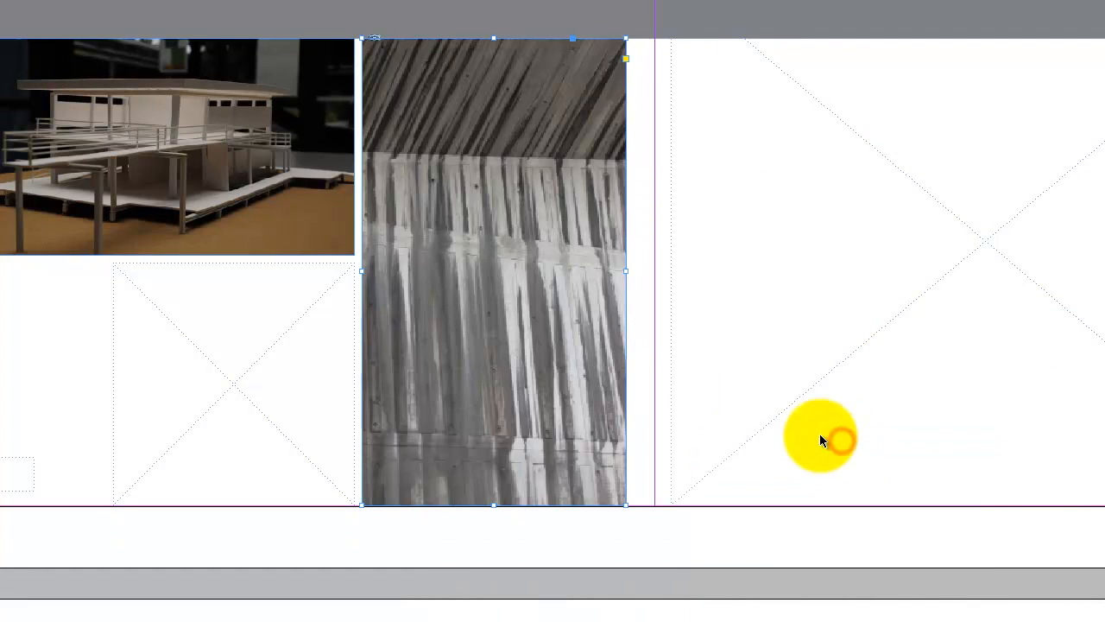
# - Place the image architecture into page 3's large frame
pyautogui.click(54, 320)
pyautogui.hotkey('ctrl', 'd')
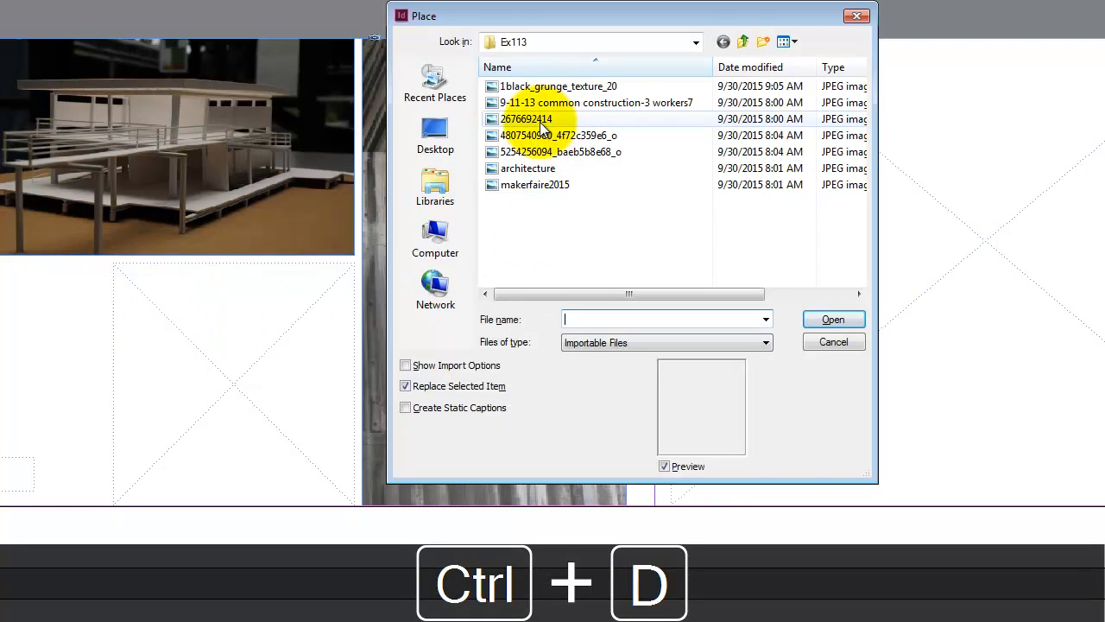
pyautogui.click(531, 169)
pyautogui.click(834, 323)
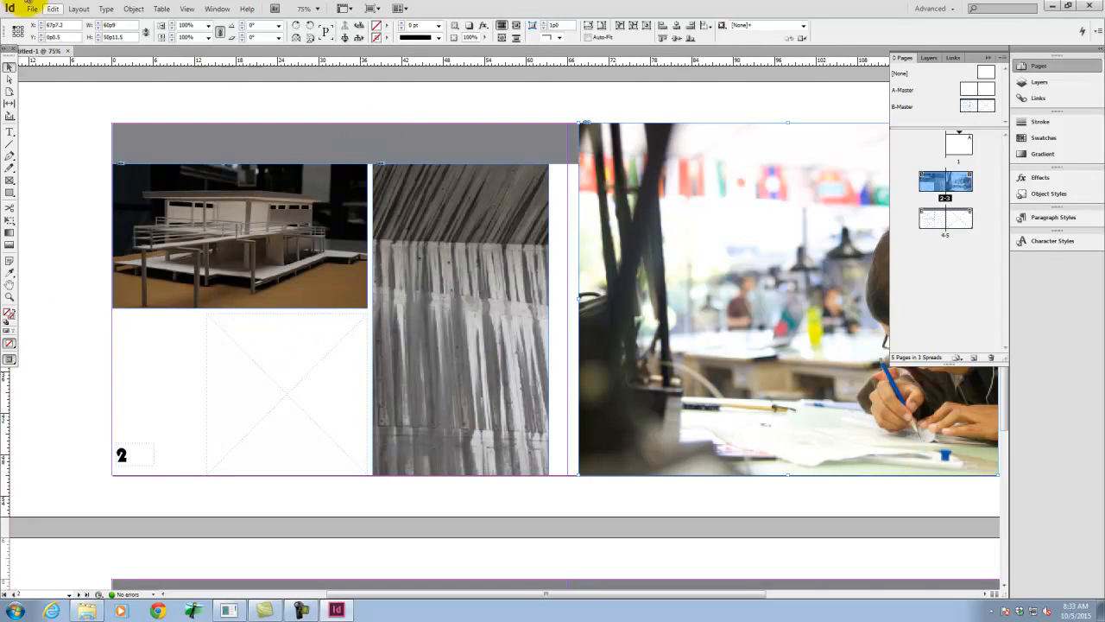
# - Import the image makerfaire2015, undo its replacement of page 3's picture, and place it into page 2's lower square frame
pyautogui.hotkey('ctrl', 'd')
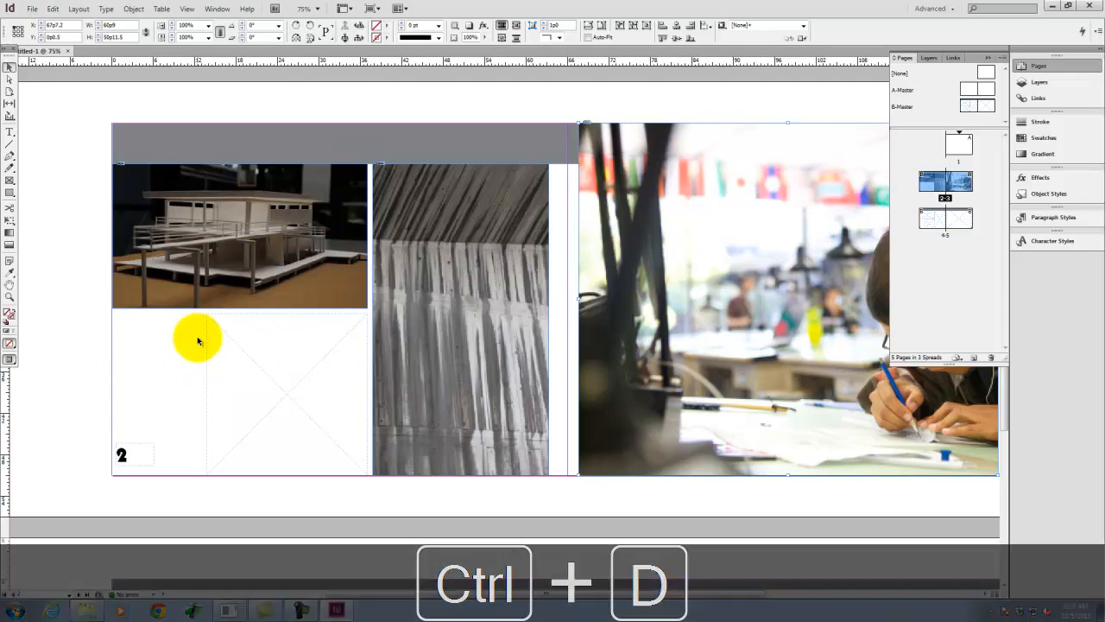
pyautogui.click(490, 260)
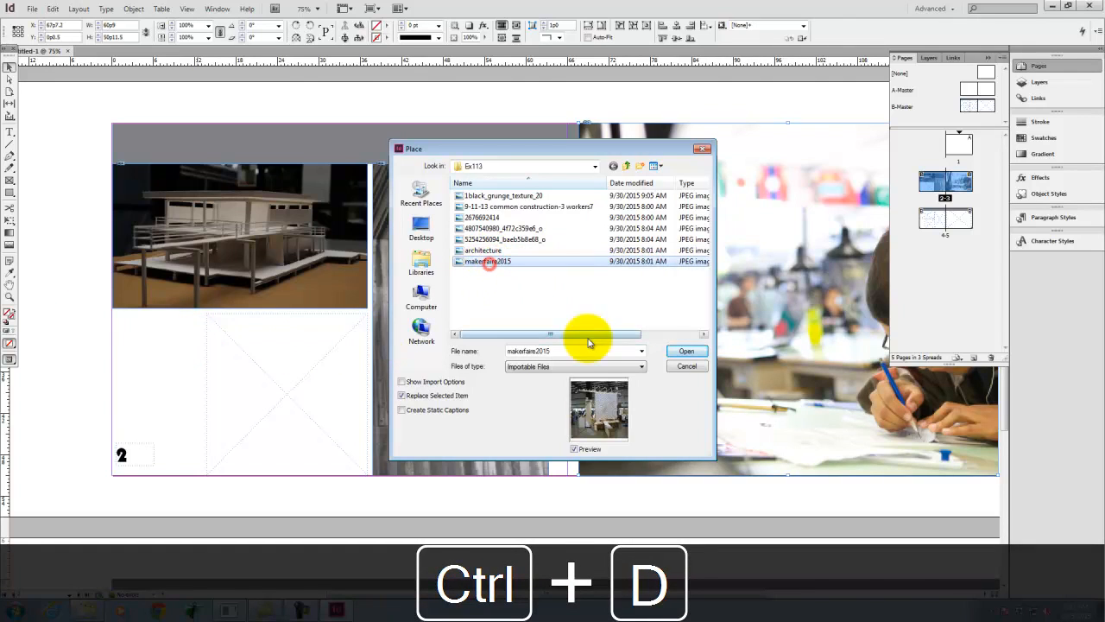
pyautogui.click(686, 352)
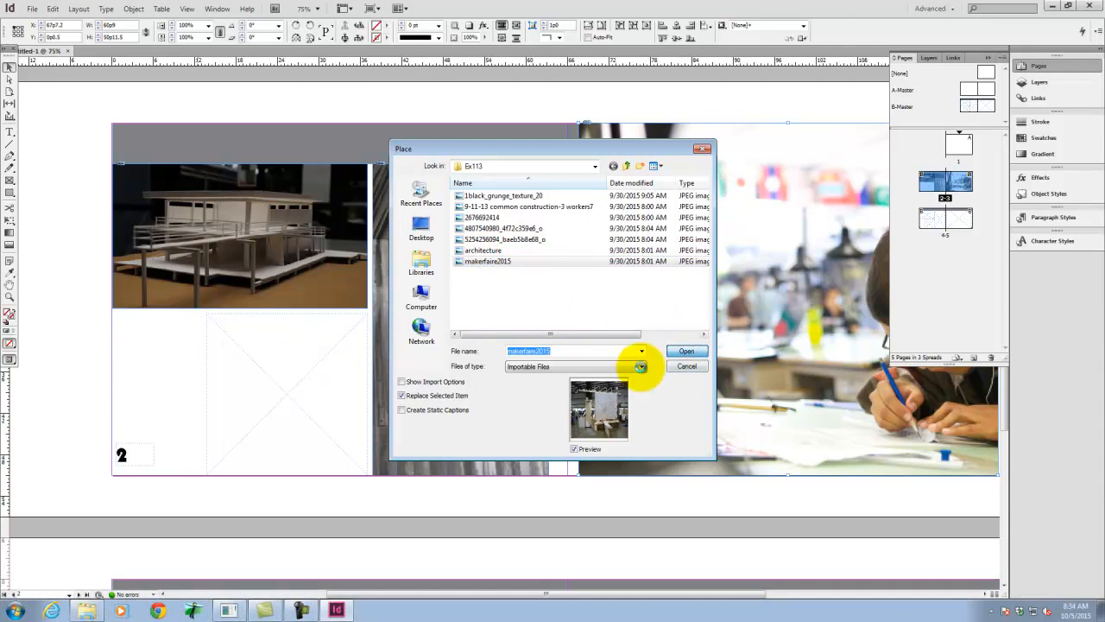
pyautogui.hotkey('ctrl', 'z')
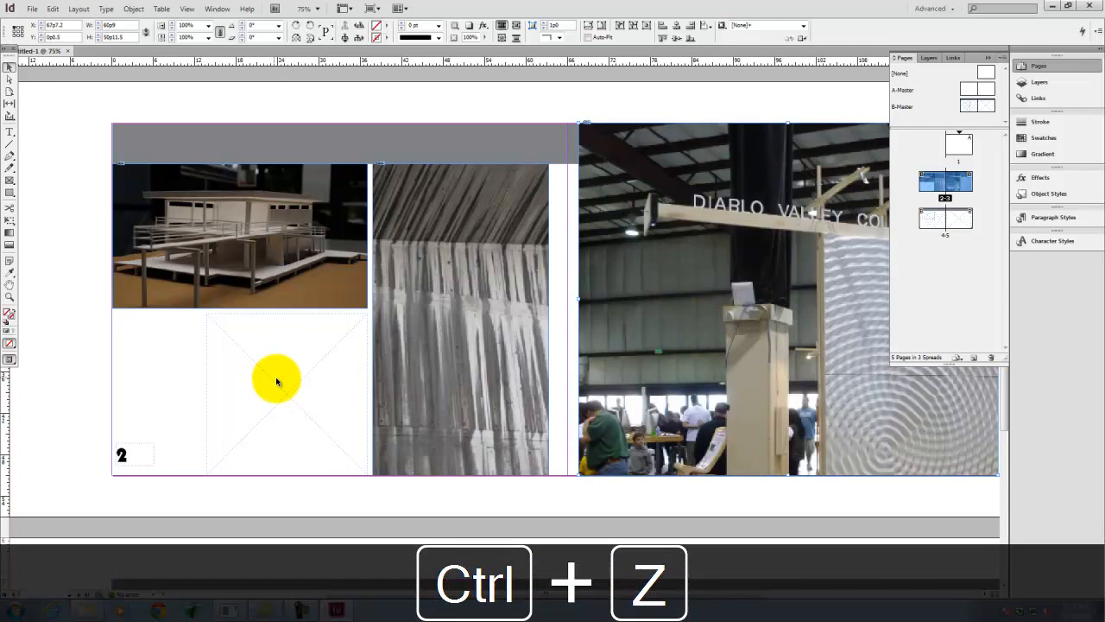
pyautogui.click(274, 333)
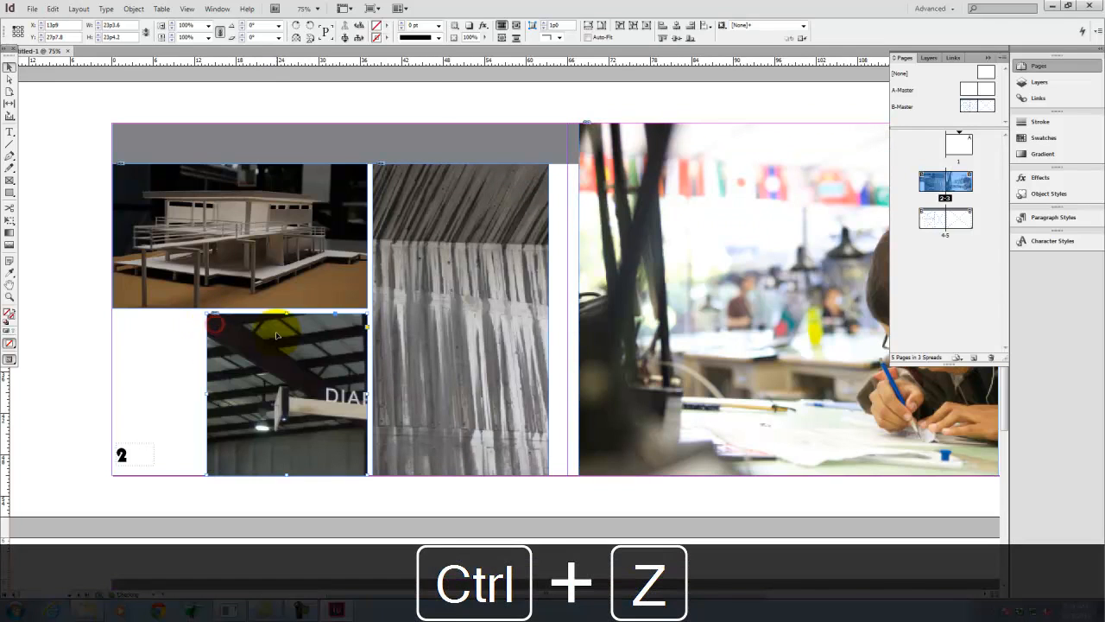
# - Fit the image in page 2's lower square frame with Fill Frame Proportionally
pyautogui.rightClick(276, 367)
pyautogui.moveTo(362, 210)
pyautogui.click(513, 209)
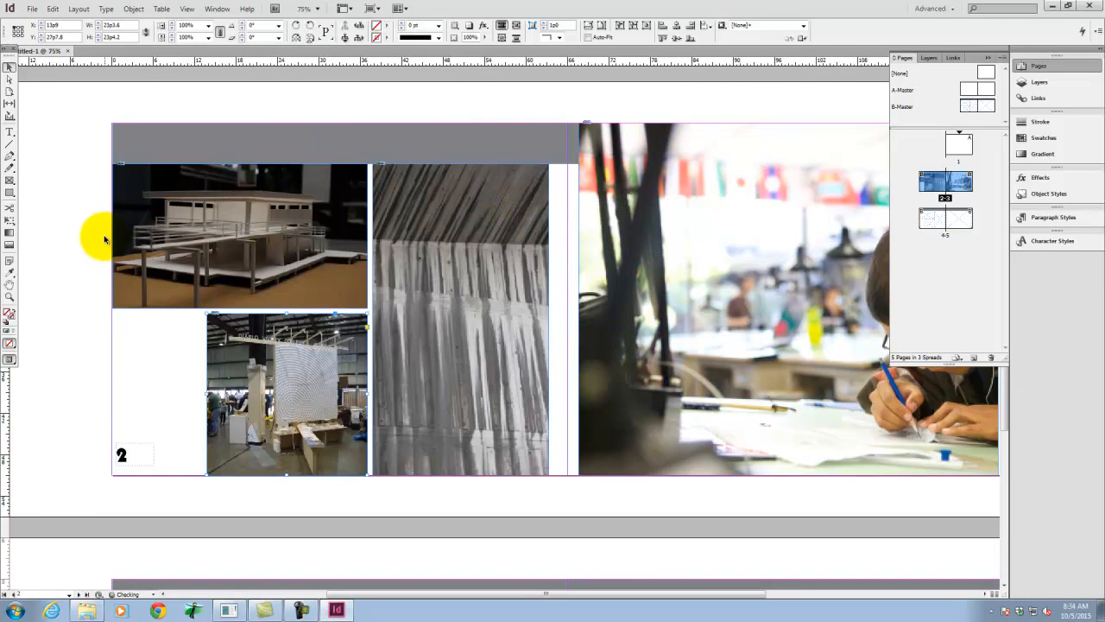
# - Bring both grey header bars on B-Master to the front and check the result on page 3
pyautogui.press('space')
pyautogui.moveTo(562, 247); pyautogui.dragTo(481, 279)
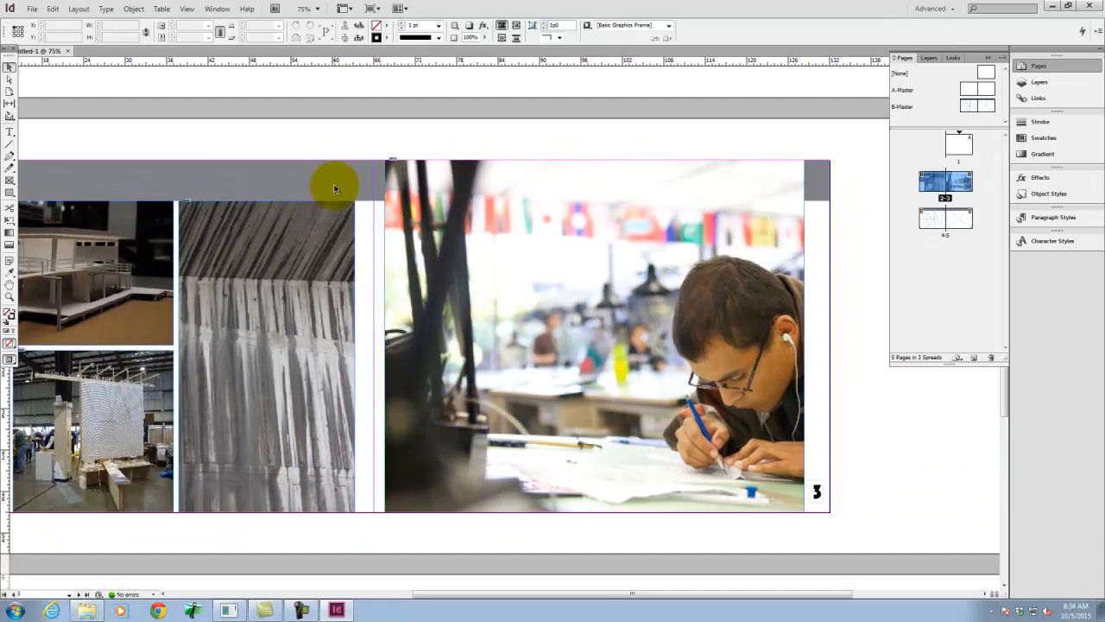
pyautogui.doubleClick(988, 107)
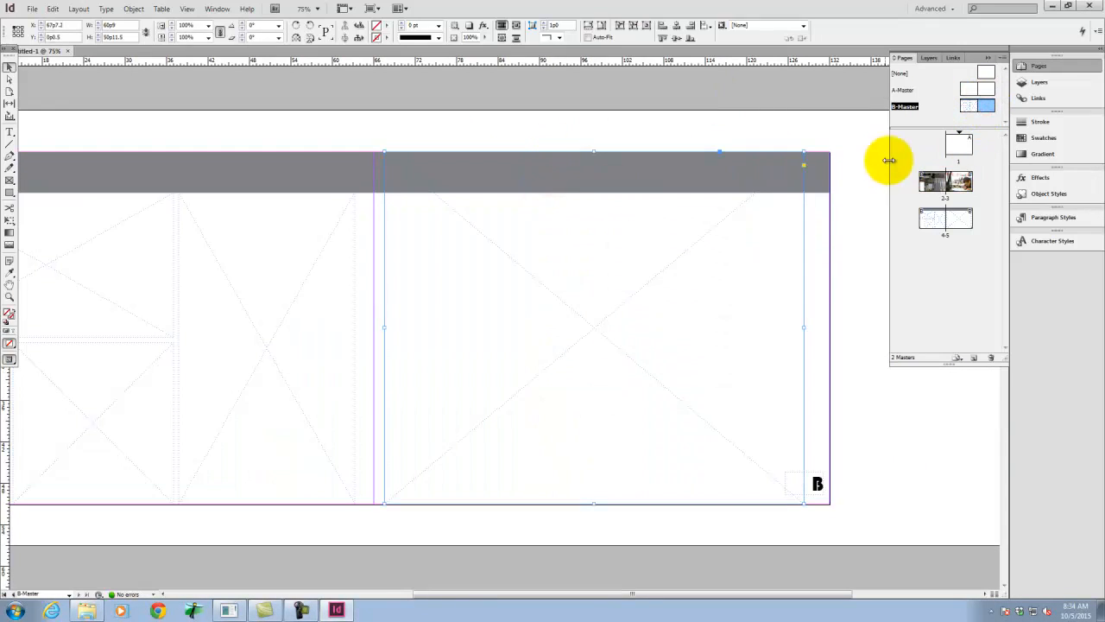
pyautogui.click(816, 164)
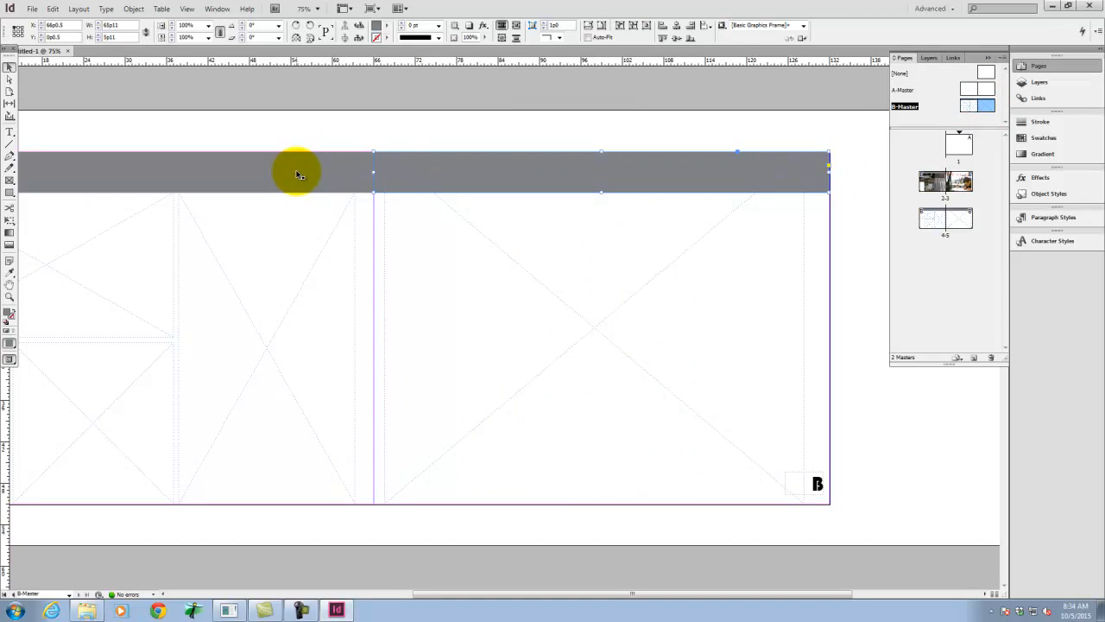
pyautogui.rightClick(821, 176)
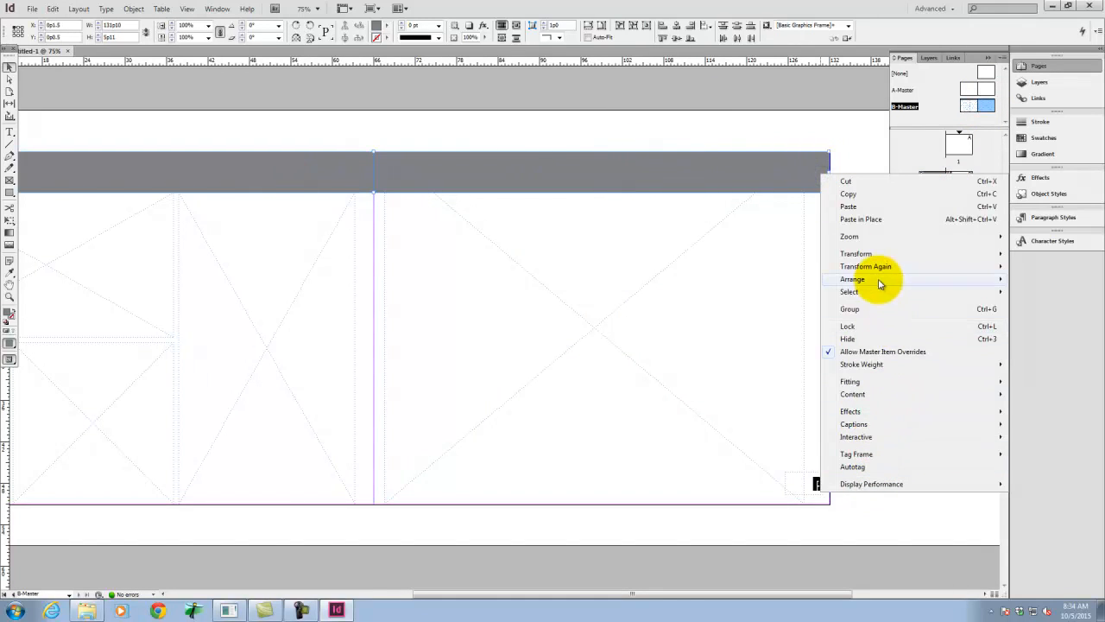
pyautogui.moveTo(879, 282)
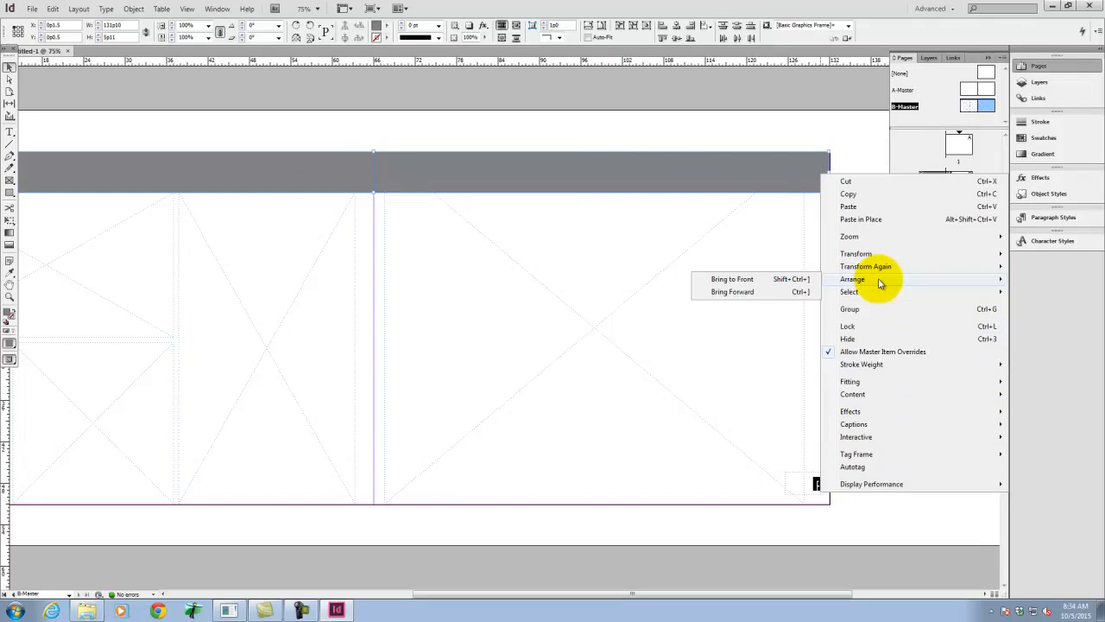
pyautogui.click(752, 281)
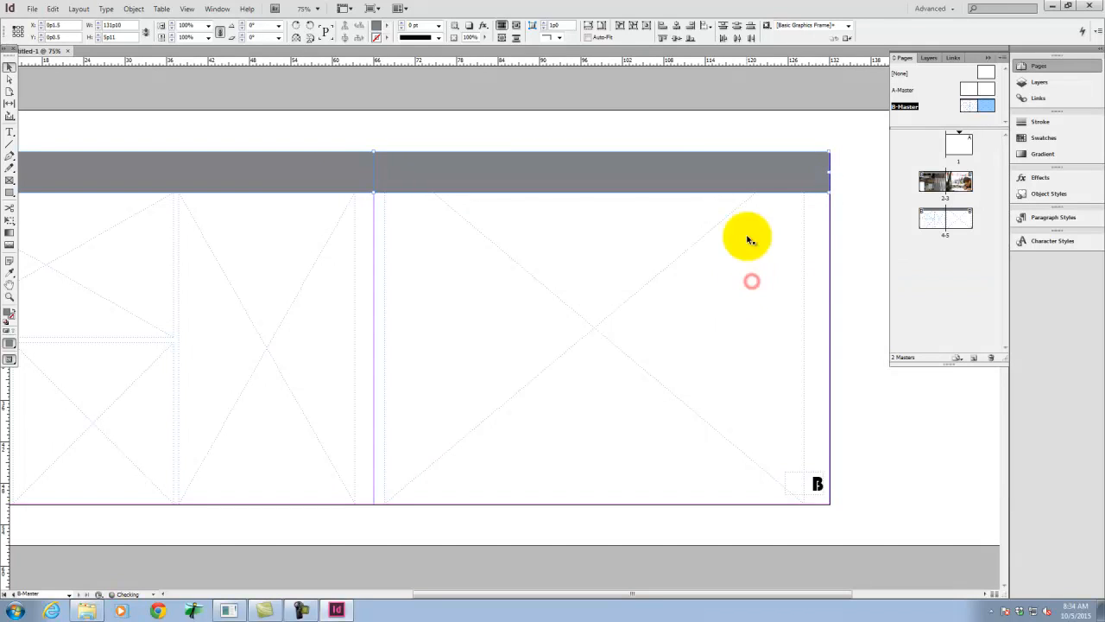
pyautogui.doubleClick(964, 184)
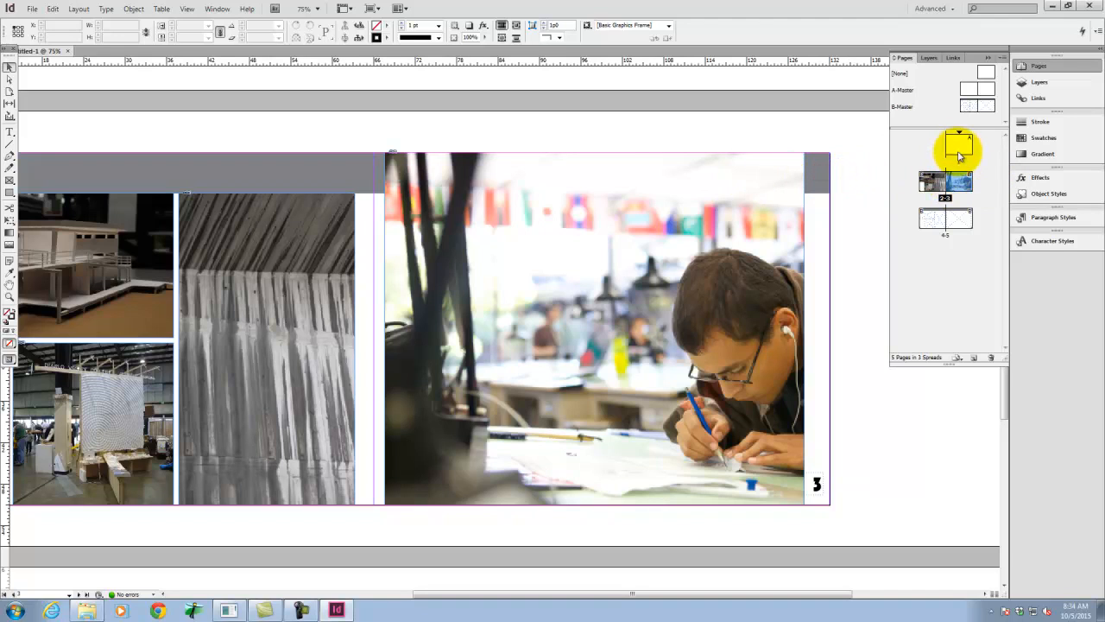
# - Move both B-Master header bars onto a new layer above Layer 1 and check the result on page 3
pyautogui.doubleClick(983, 105)
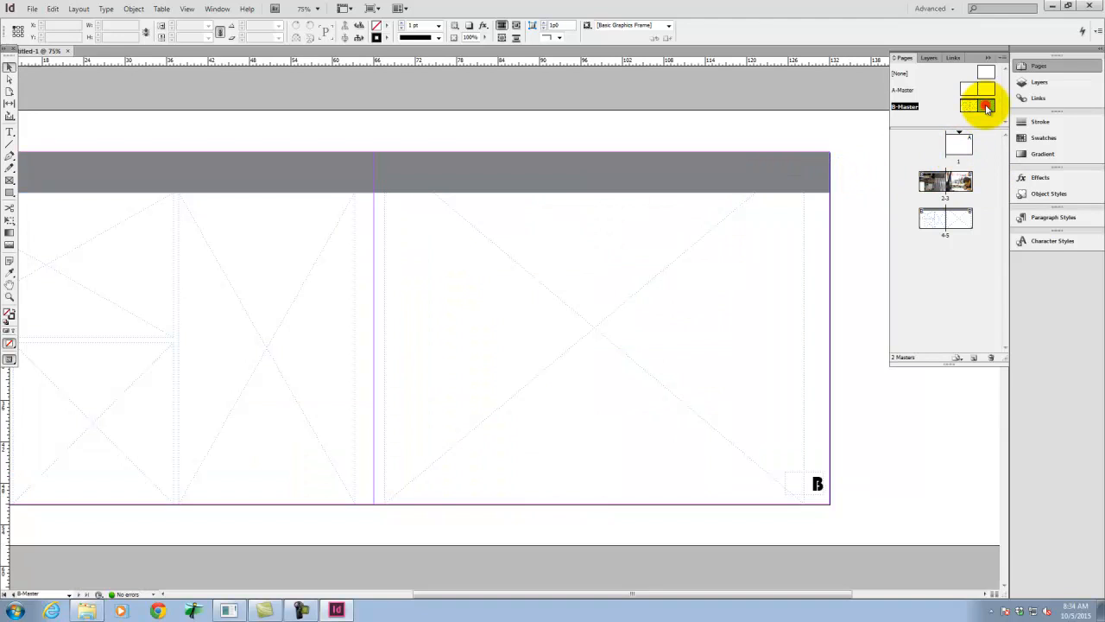
pyautogui.click(819, 173)
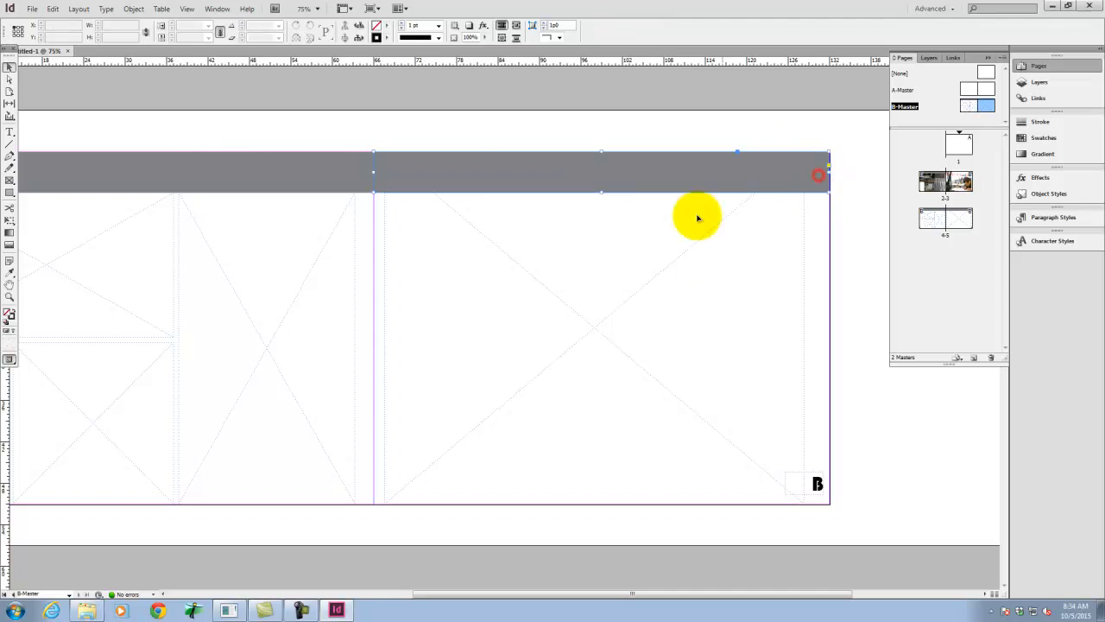
pyautogui.click(364, 179)
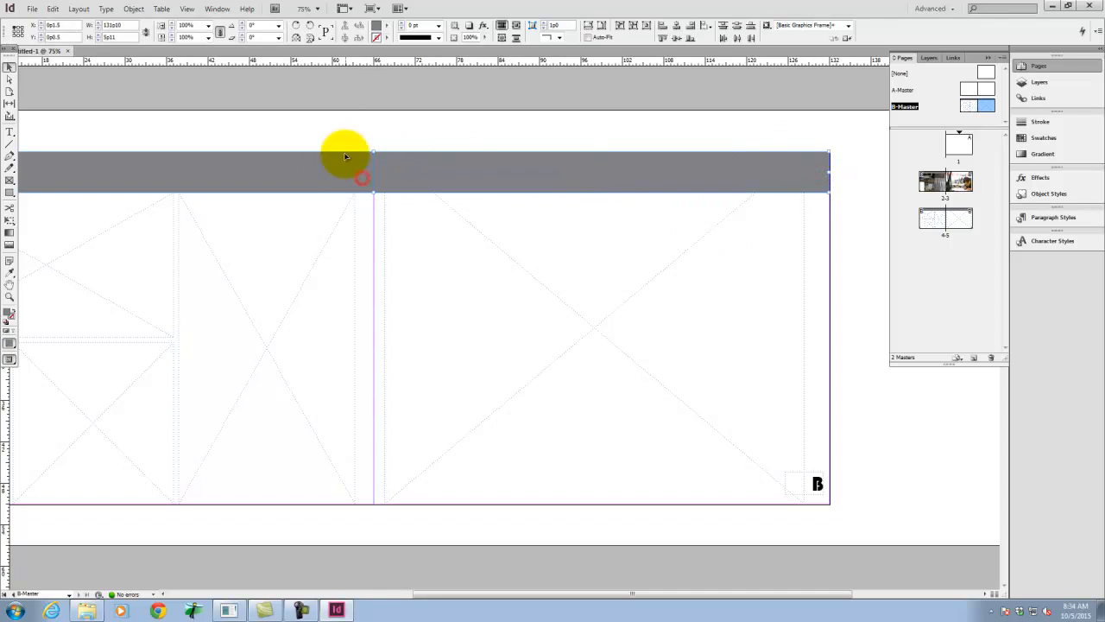
pyautogui.click(1036, 83)
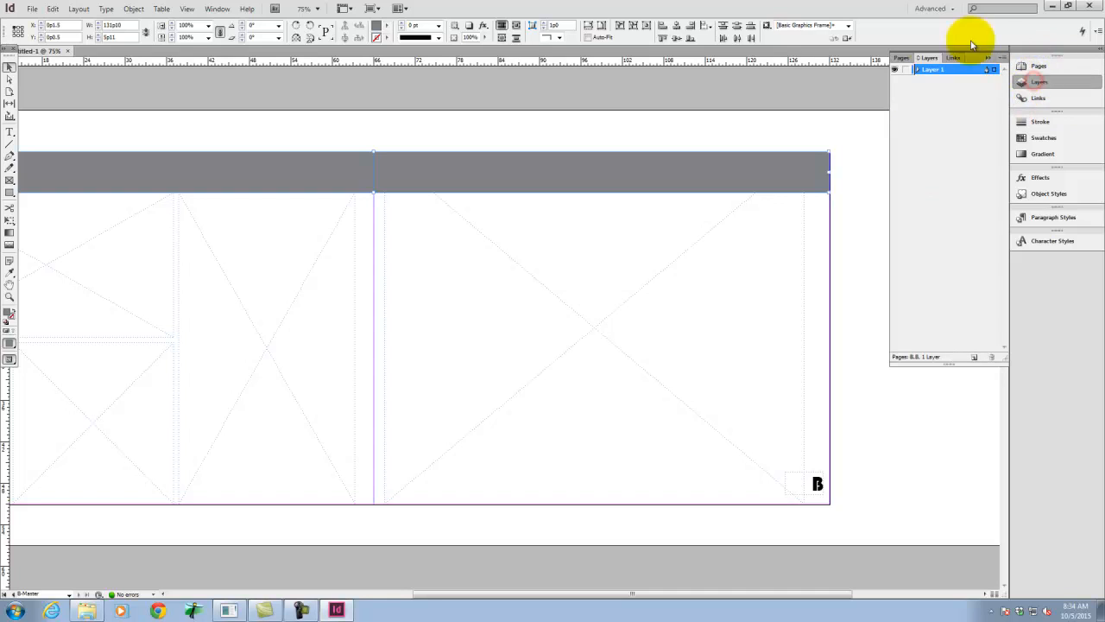
pyautogui.click(974, 357)
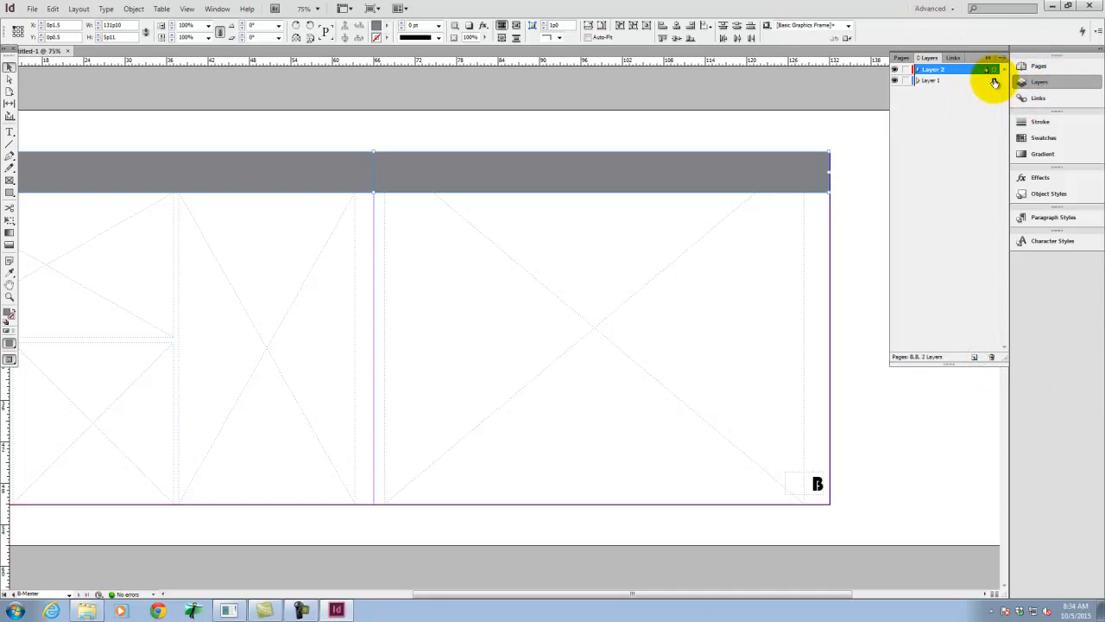
pyautogui.moveTo(994, 73); pyautogui.dragTo(993, 70)
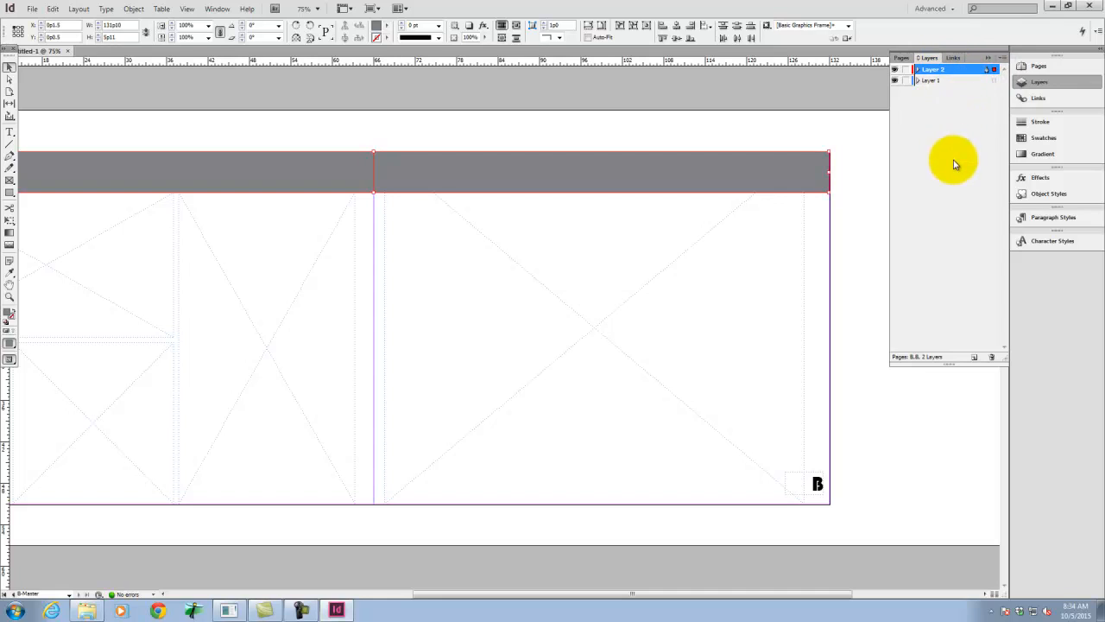
pyautogui.click(901, 58)
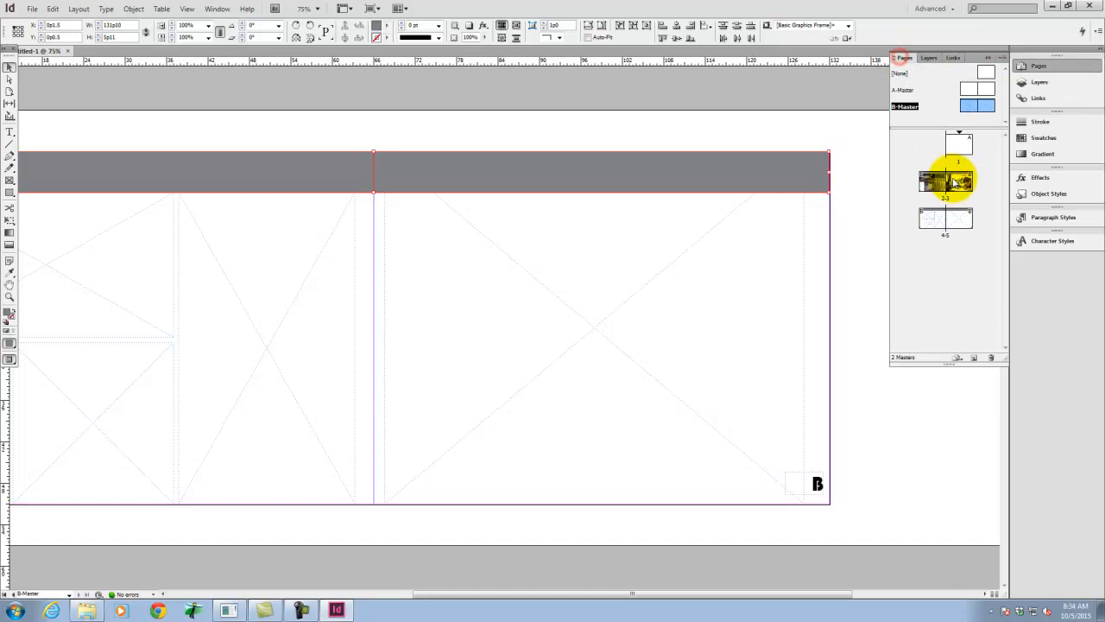
pyautogui.doubleClick(962, 181)
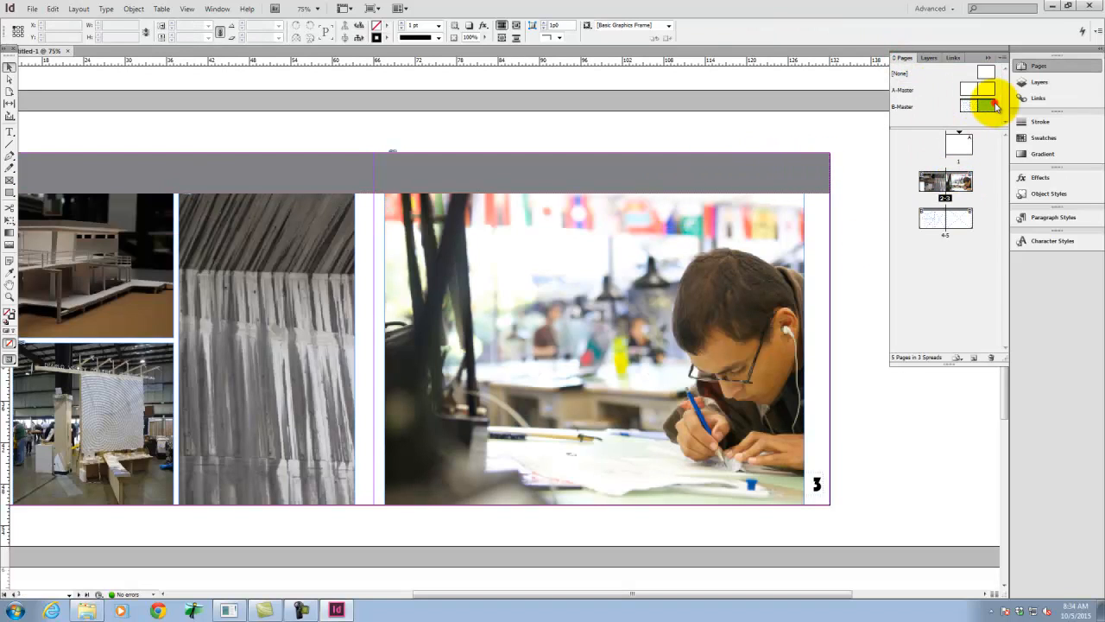
# - Set the opacity of both B-Master header bars to 65% and check the result on page 3
pyautogui.doubleClick(967, 107)
pyautogui.click(808, 178)
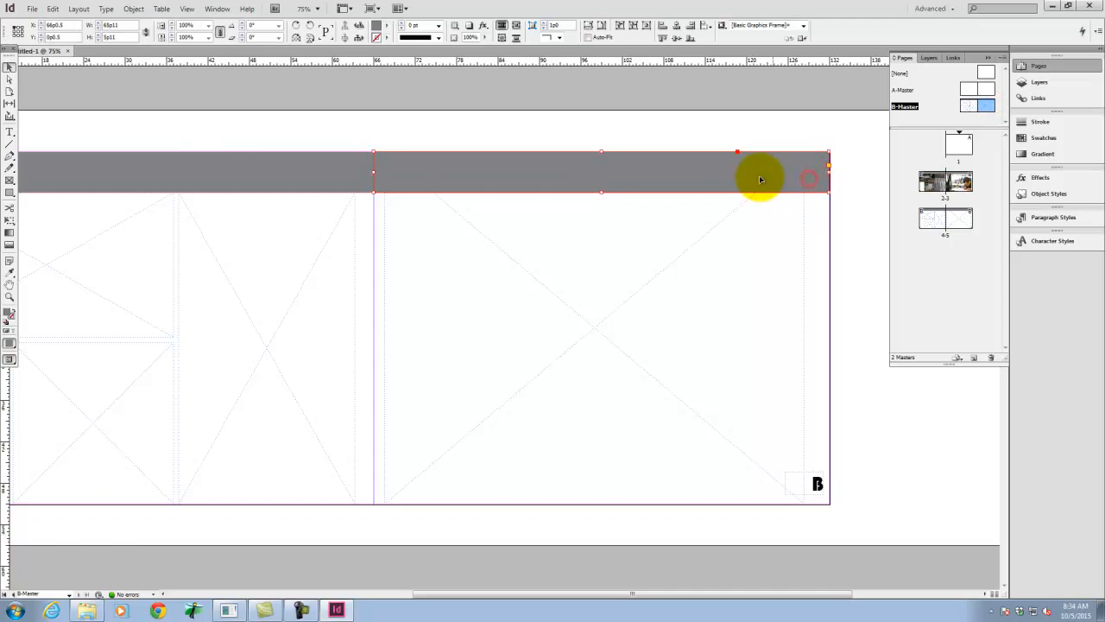
pyautogui.keyDown('shift'); pyautogui.click(363, 182); pyautogui.keyUp('shift')
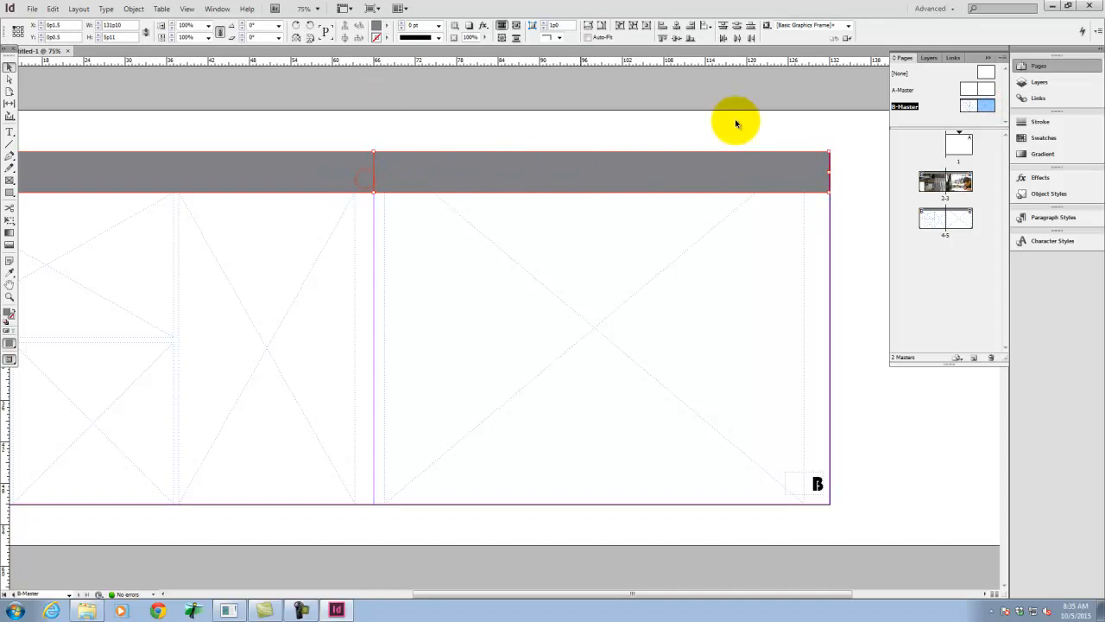
pyautogui.click(1074, 181)
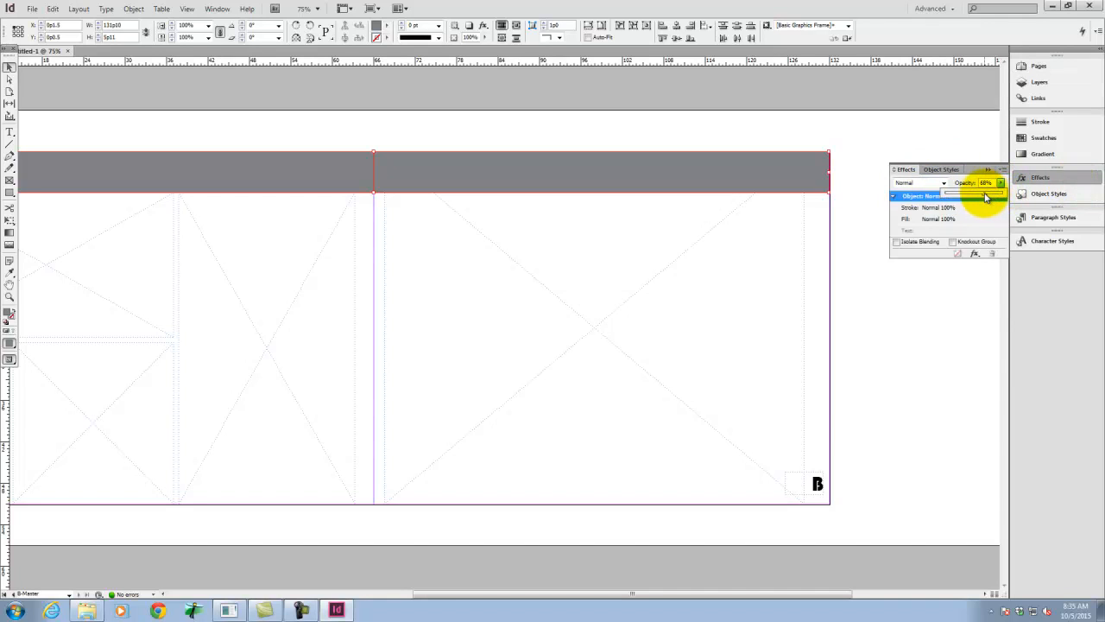
pyautogui.moveTo(987, 197); pyautogui.dragTo(983, 198)
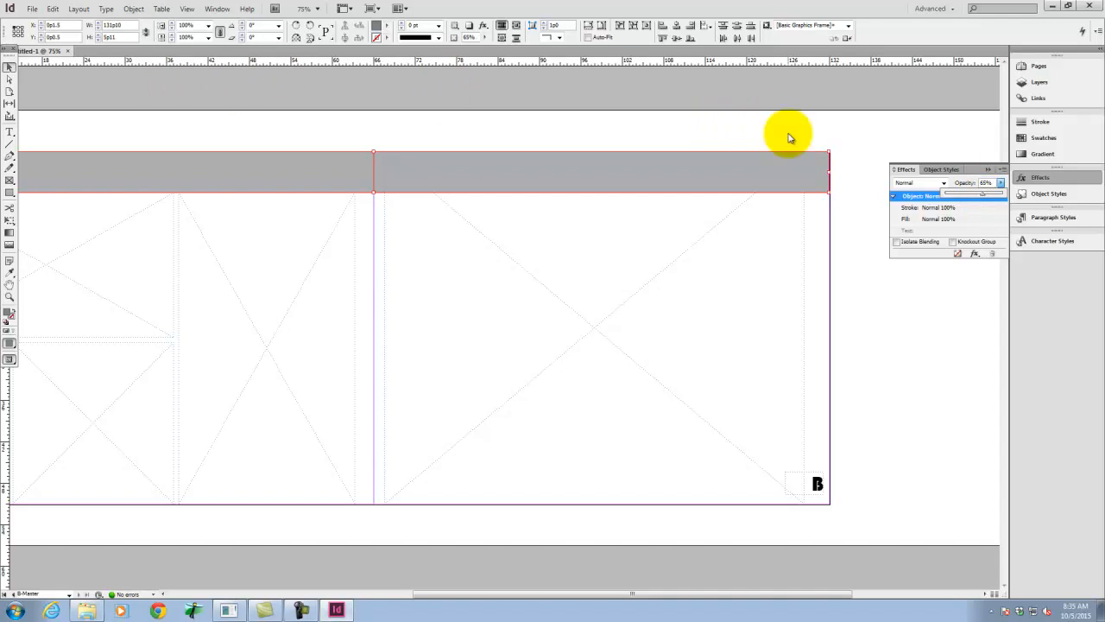
pyautogui.click(1039, 67)
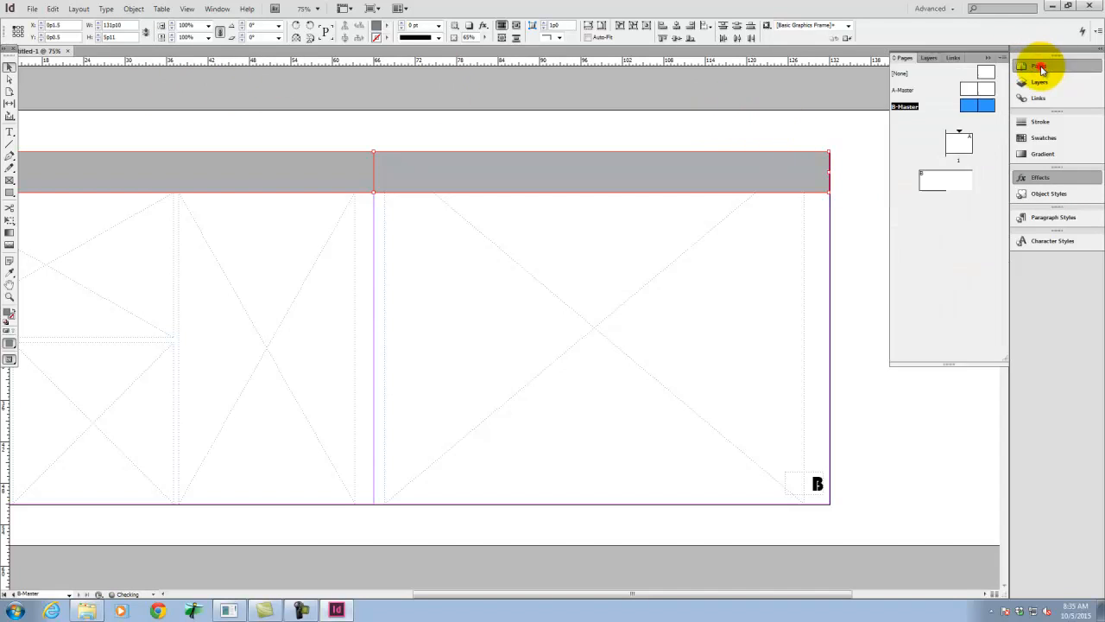
pyautogui.doubleClick(958, 180)
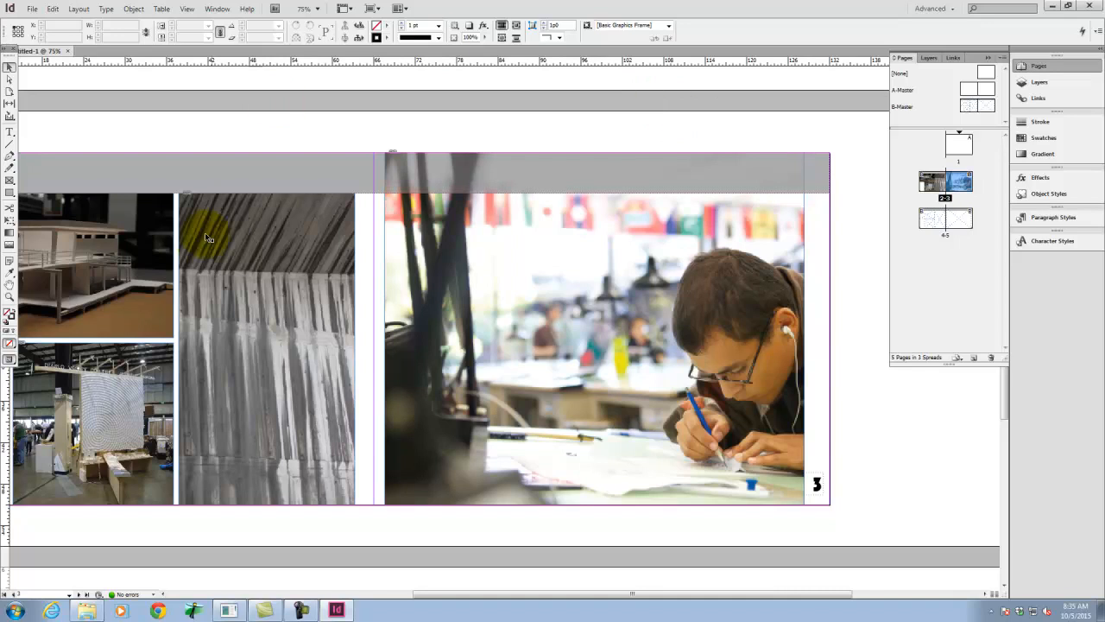
# - Extend page 2's tall picture frame up to the page's top edge and refit its image with Fill Frame Proportionally
pyautogui.click(222, 269)
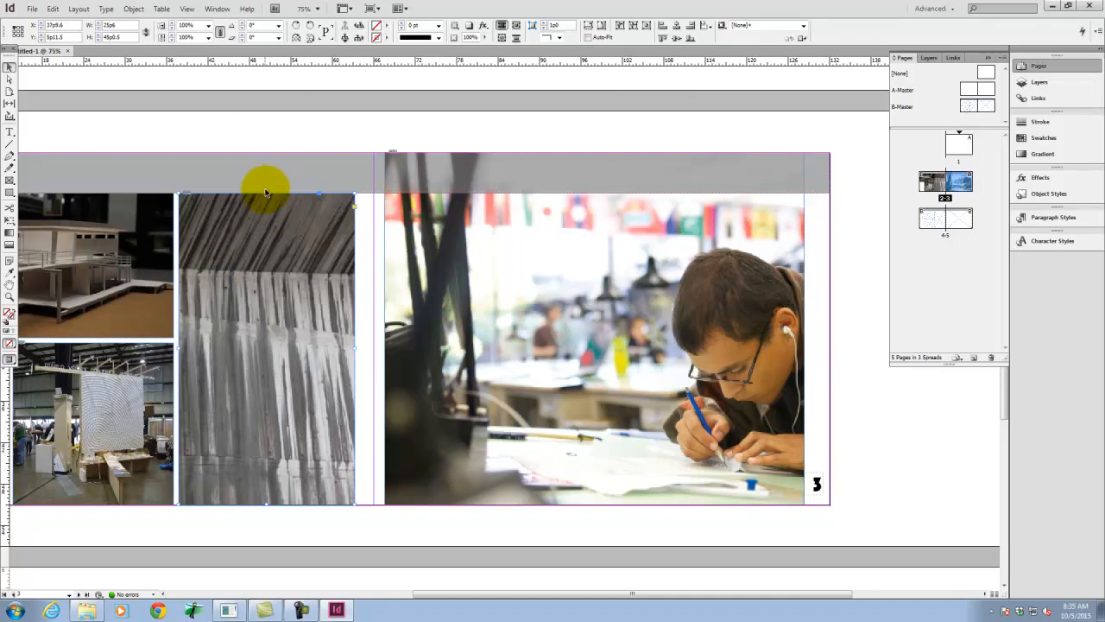
pyautogui.moveTo(266, 193); pyautogui.dragTo(262, 154)
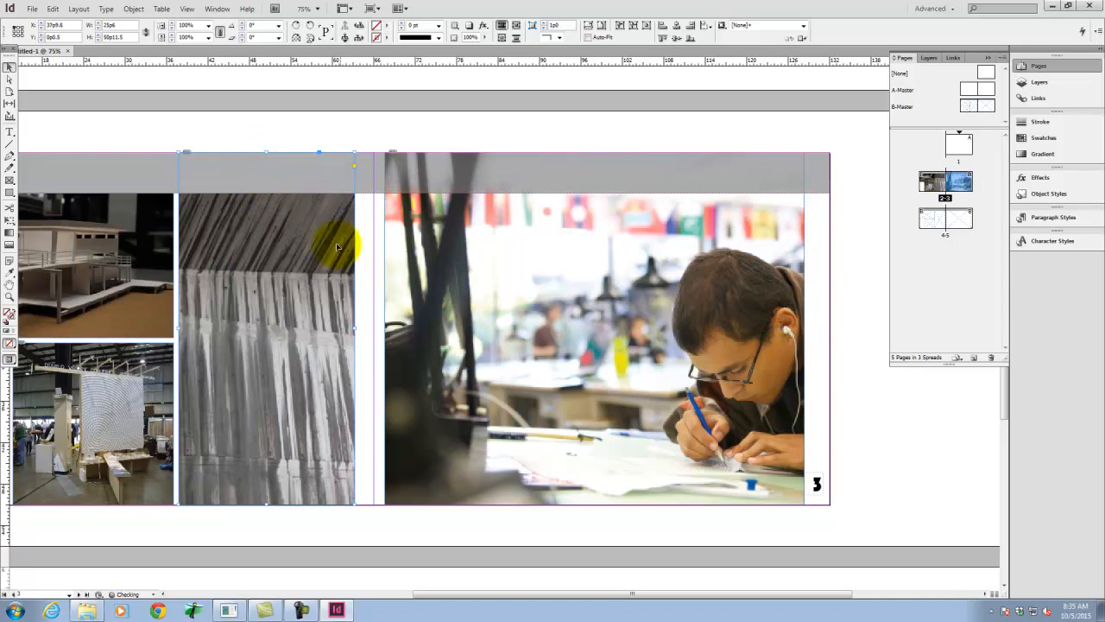
pyautogui.rightClick(268, 247)
pyautogui.moveTo(337, 434)
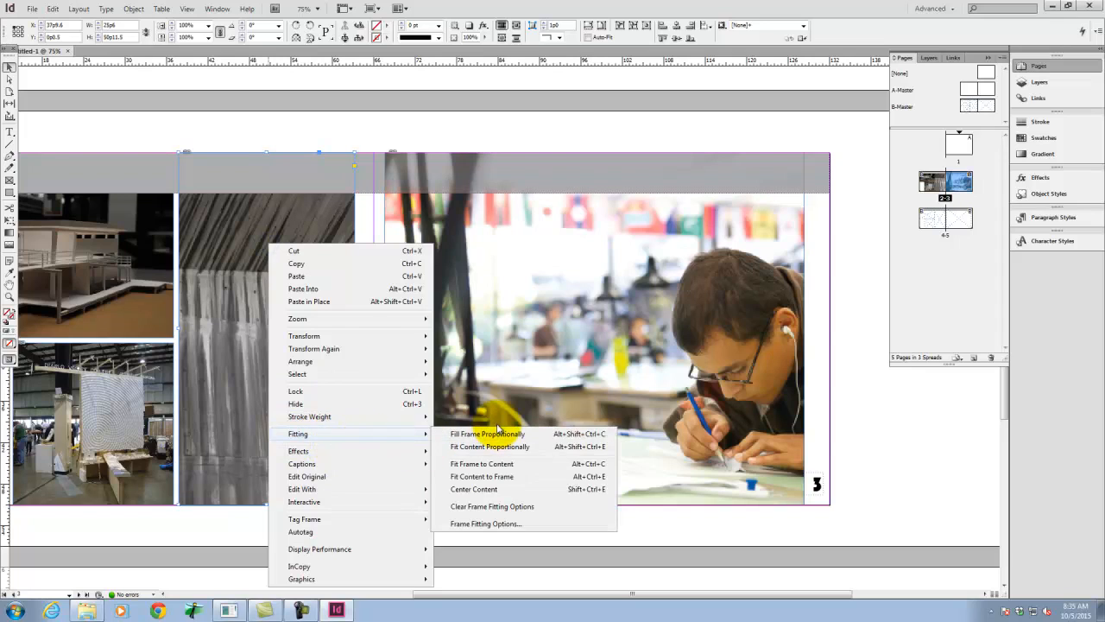
pyautogui.click(496, 434)
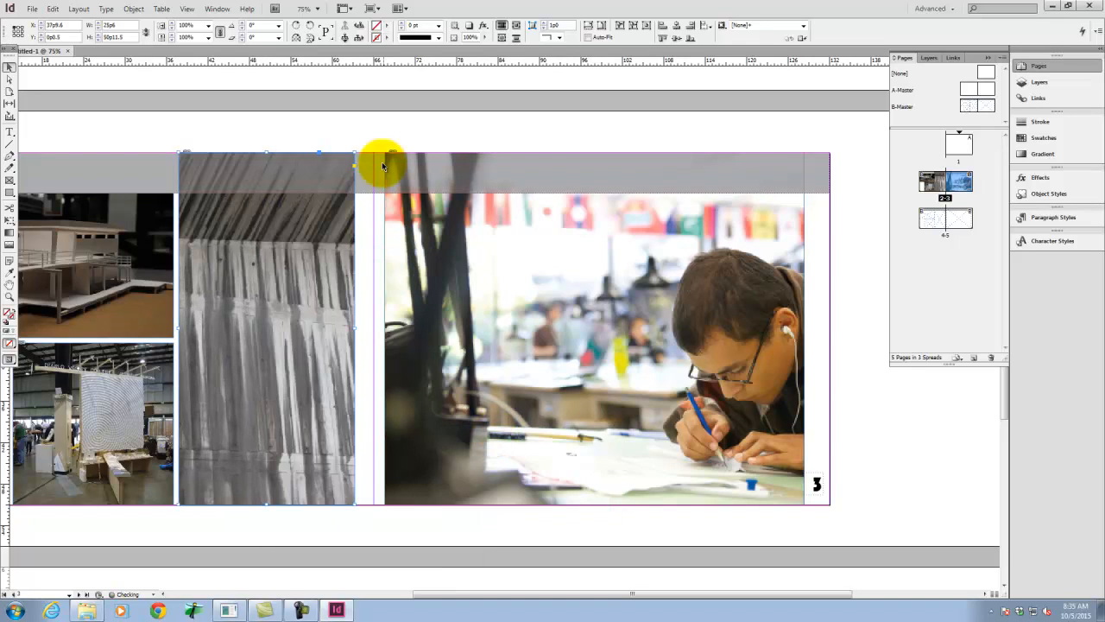
pyautogui.click(374, 122)
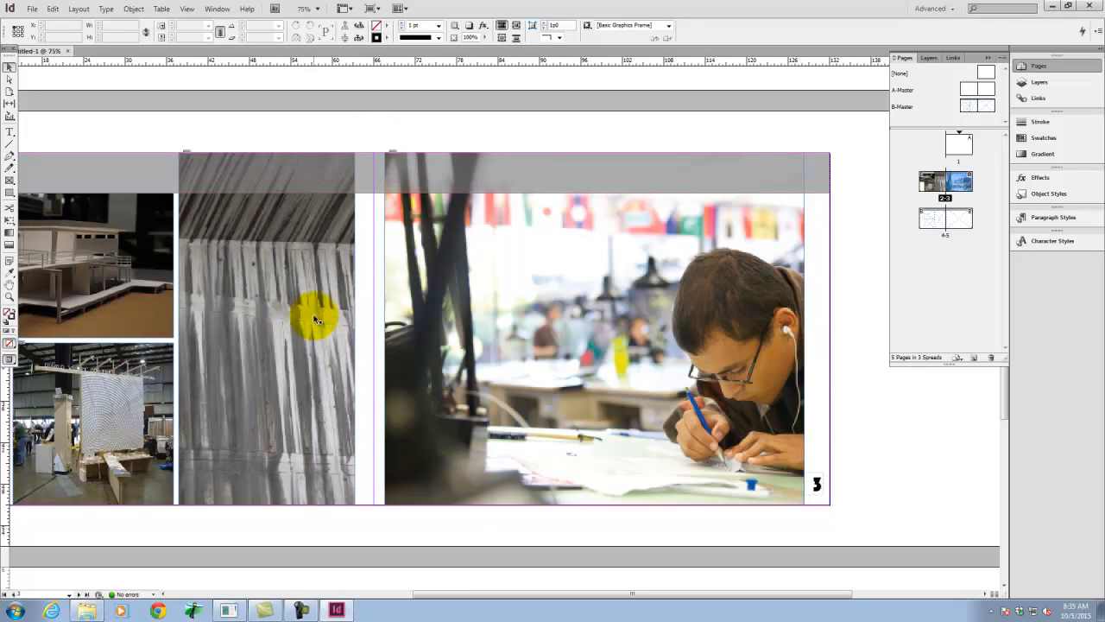
pyautogui.press('space')
pyautogui.moveTo(247, 284); pyautogui.dragTo(316, 267)
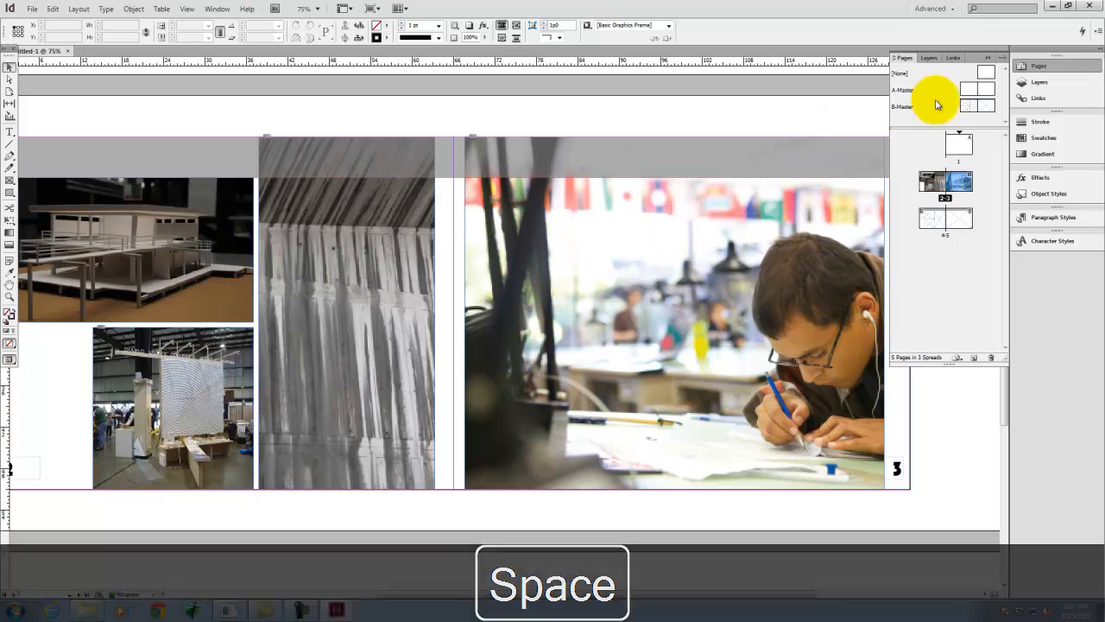
# - Add a right-aligned text frame about 32 picas wide reading "Assignment 101" on B-Master's right page and move it into the header bar
pyautogui.doubleClick(988, 106)
pyautogui.press('space')
pyautogui.moveTo(835, 184); pyautogui.dragTo(667, 195)
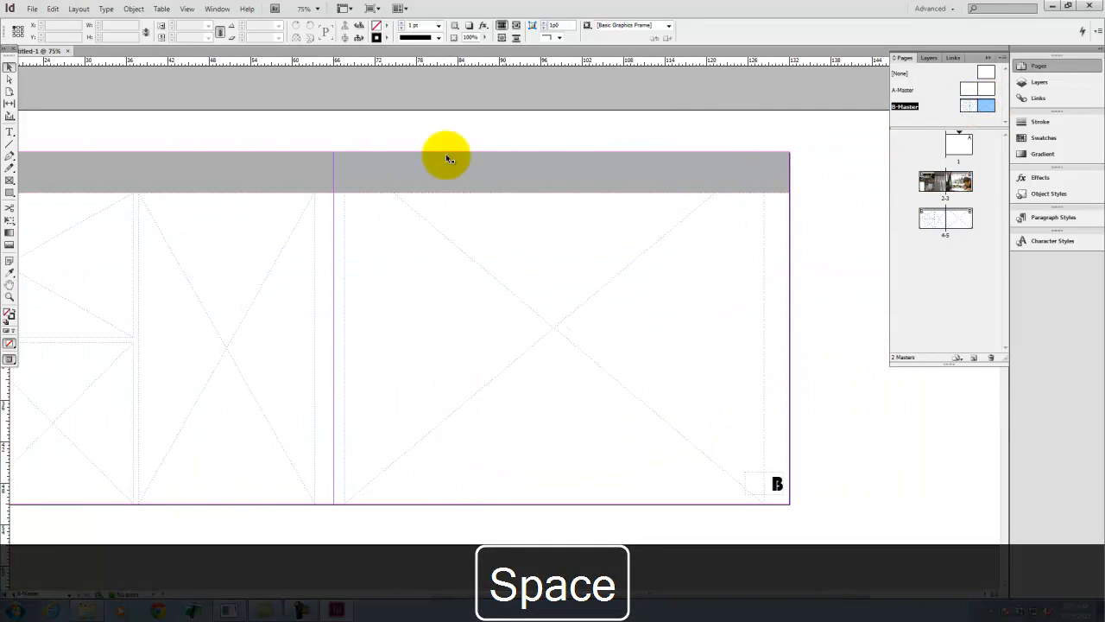
pyautogui.click(10, 131)
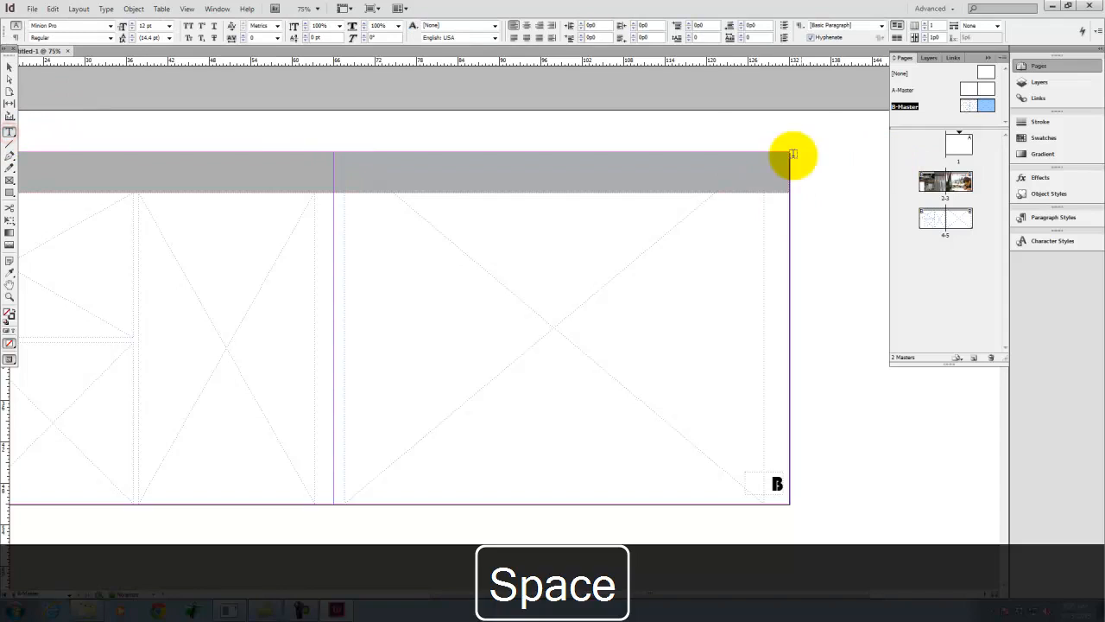
pyautogui.moveTo(764, 140); pyautogui.dragTo(544, 164)
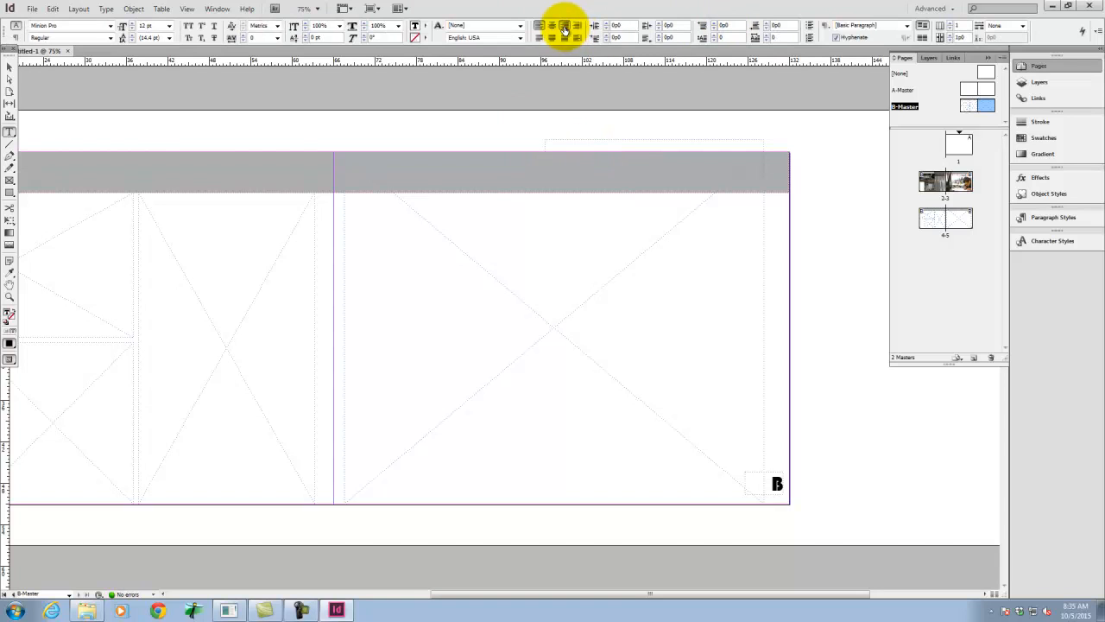
pyautogui.click(563, 28)
pyautogui.write('Assignment 101')
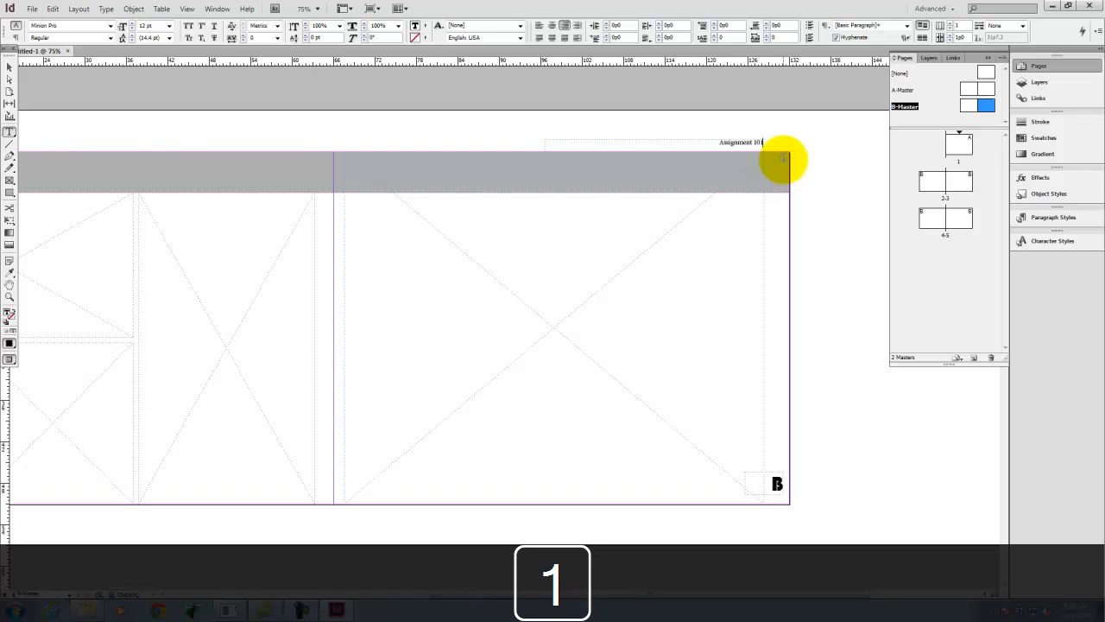
pyautogui.click(10, 68)
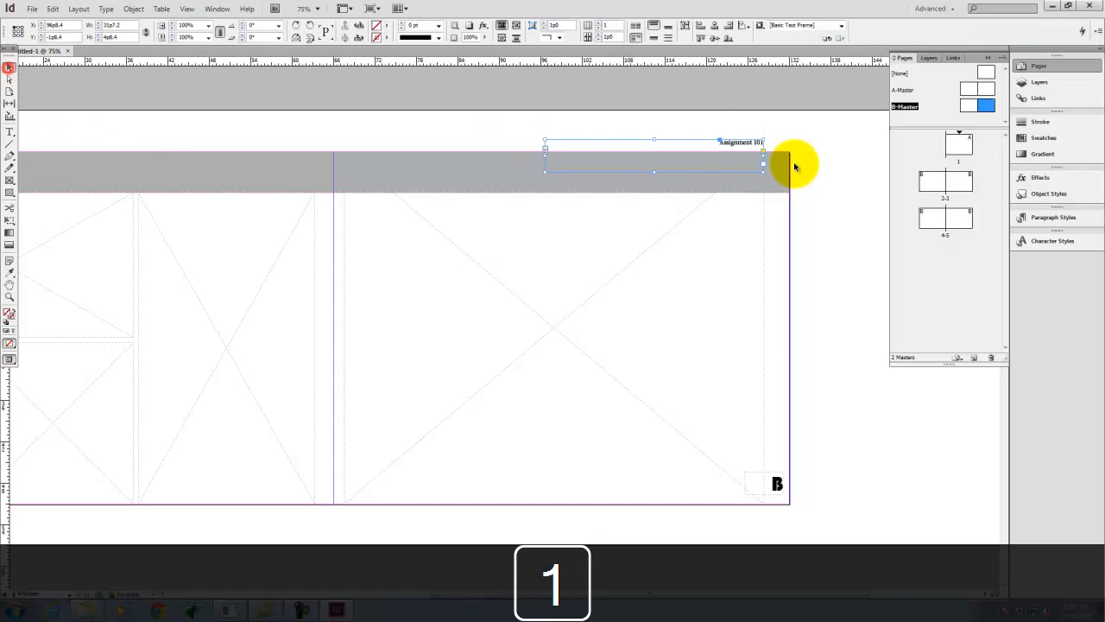
pyautogui.moveTo(736, 143); pyautogui.dragTo(741, 165)
# - Set the size of the "Assignment 101" header text to 36 pt
pyautogui.doubleClick(745, 164)
pyautogui.hotkey('alt', 'a')
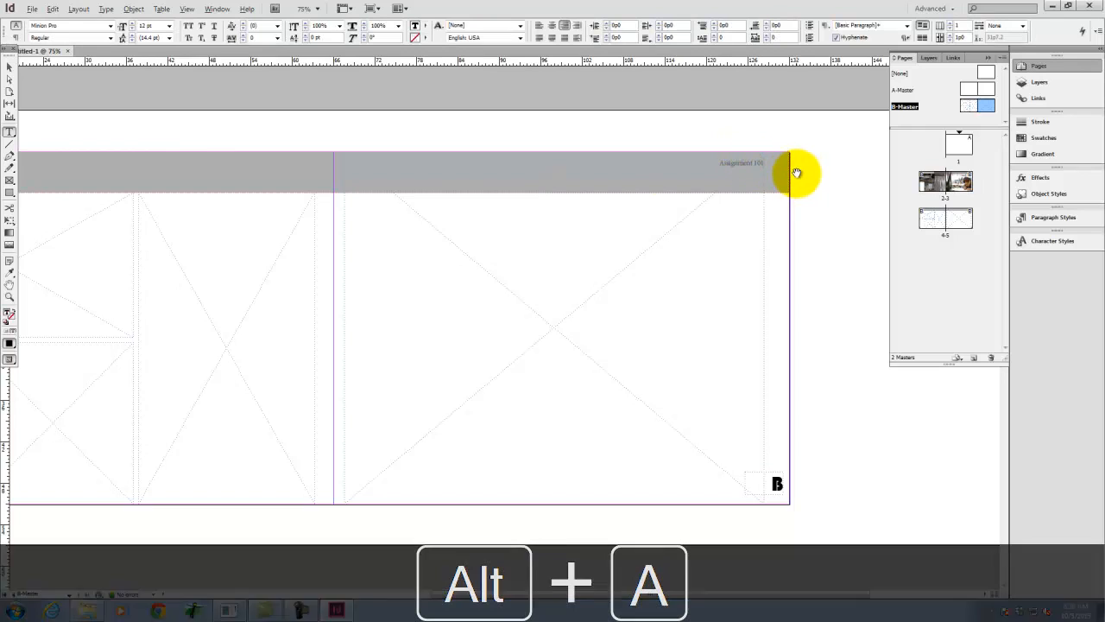
pyautogui.click(729, 159)
pyautogui.doubleClick(730, 161)
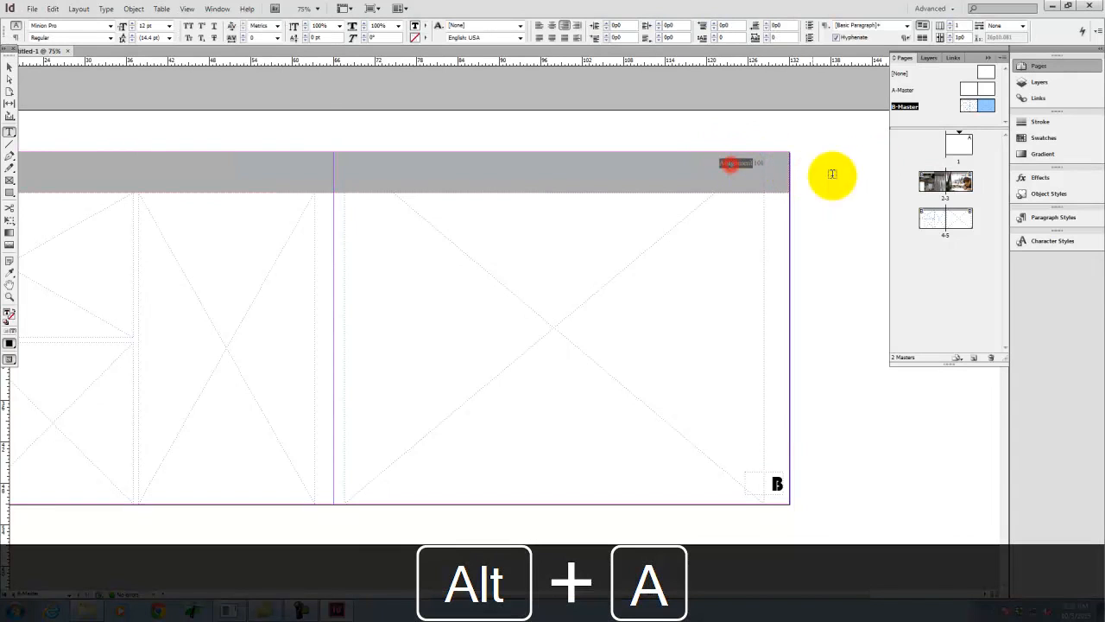
pyautogui.hotkey('ctrl', 'a')
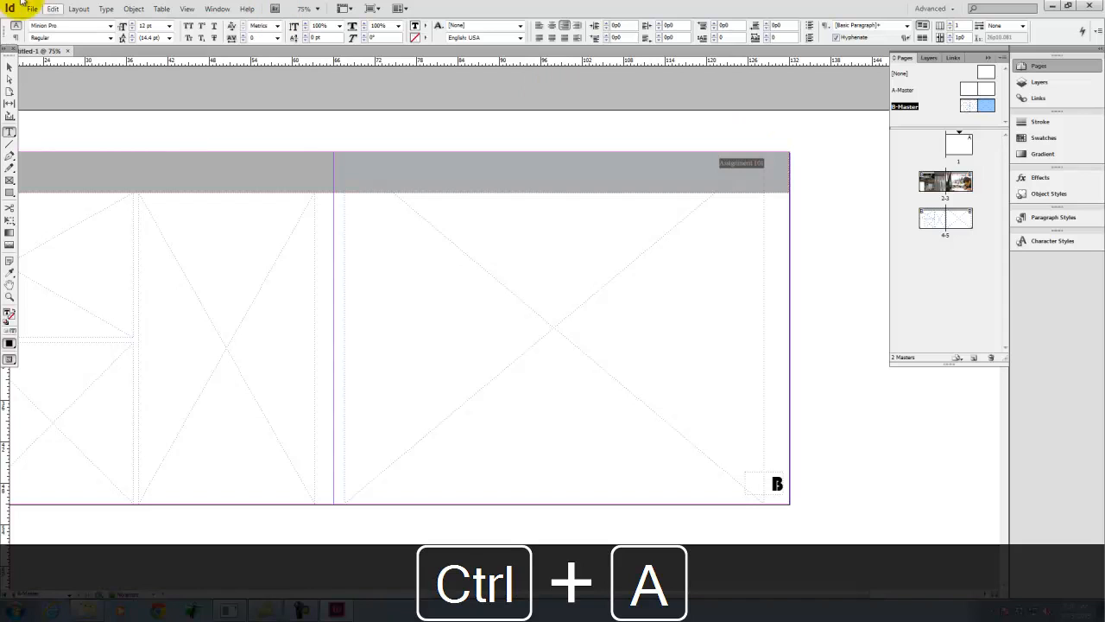
pyautogui.click(169, 29)
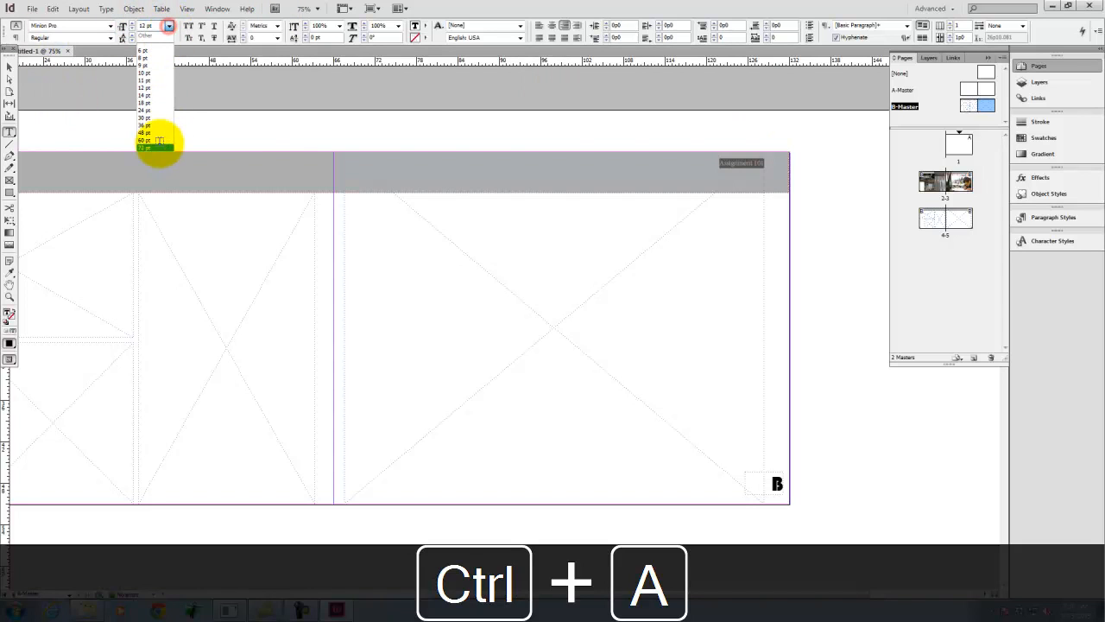
pyautogui.click(156, 140)
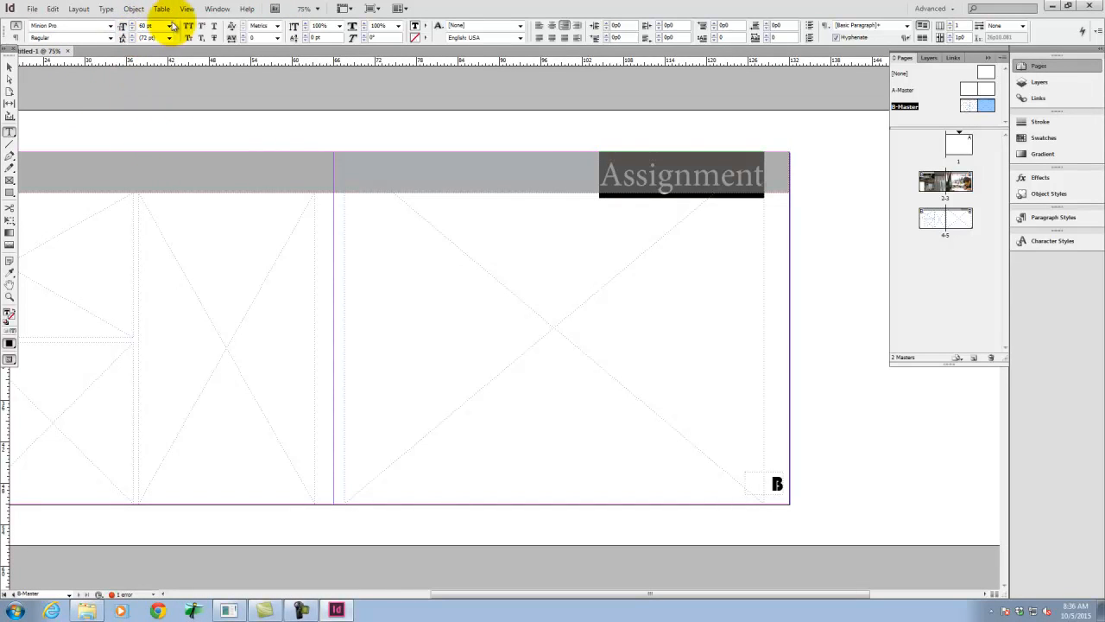
pyautogui.click(169, 27)
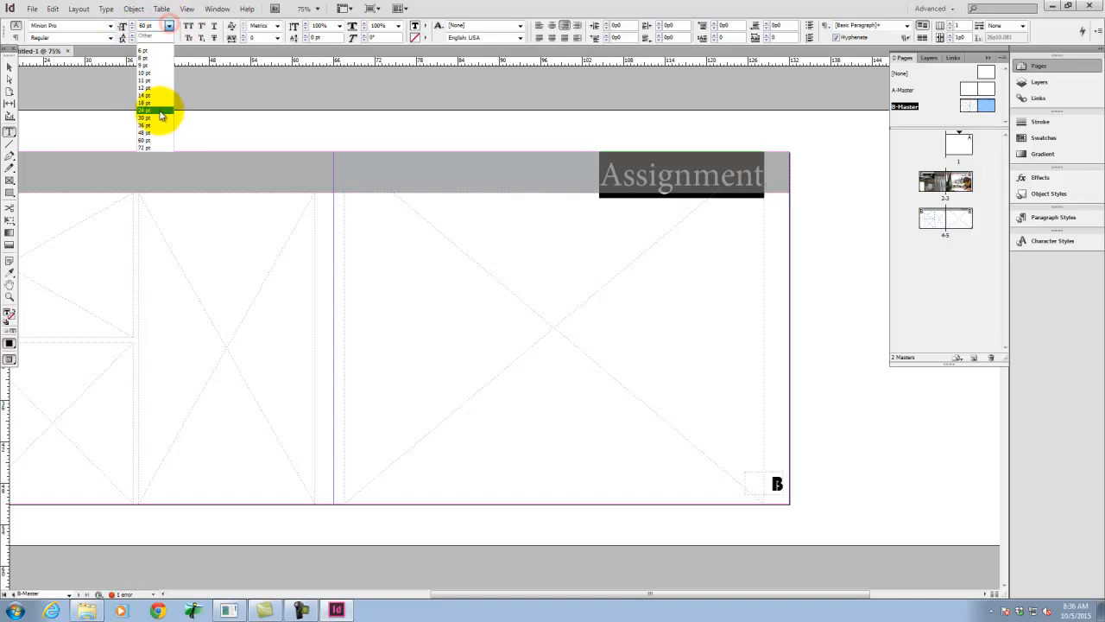
pyautogui.click(147, 125)
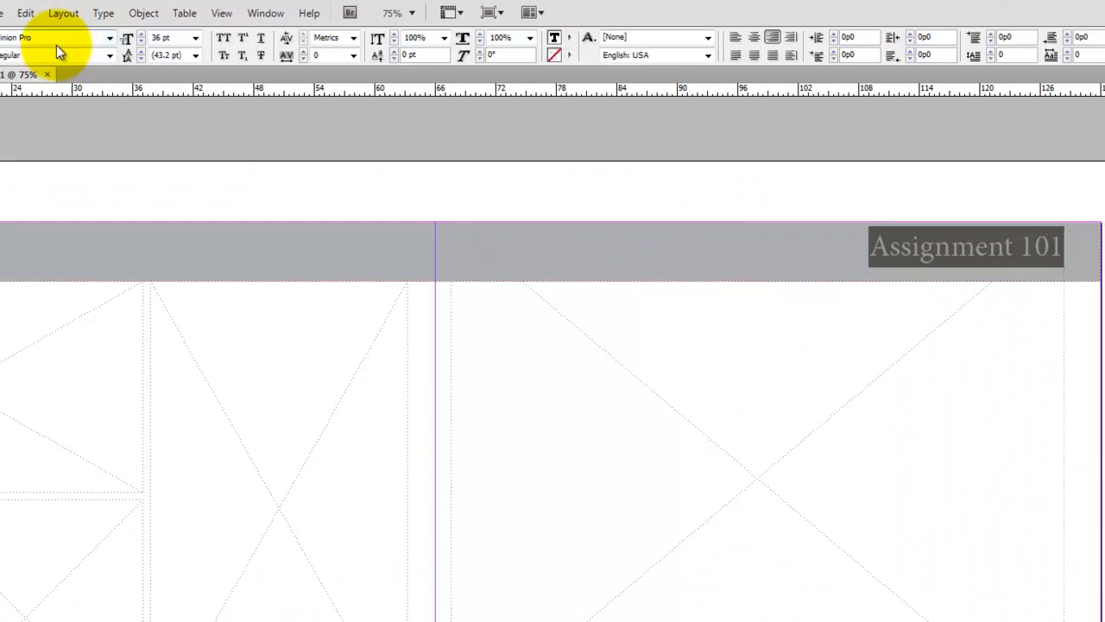
pyautogui.click(56, 40)
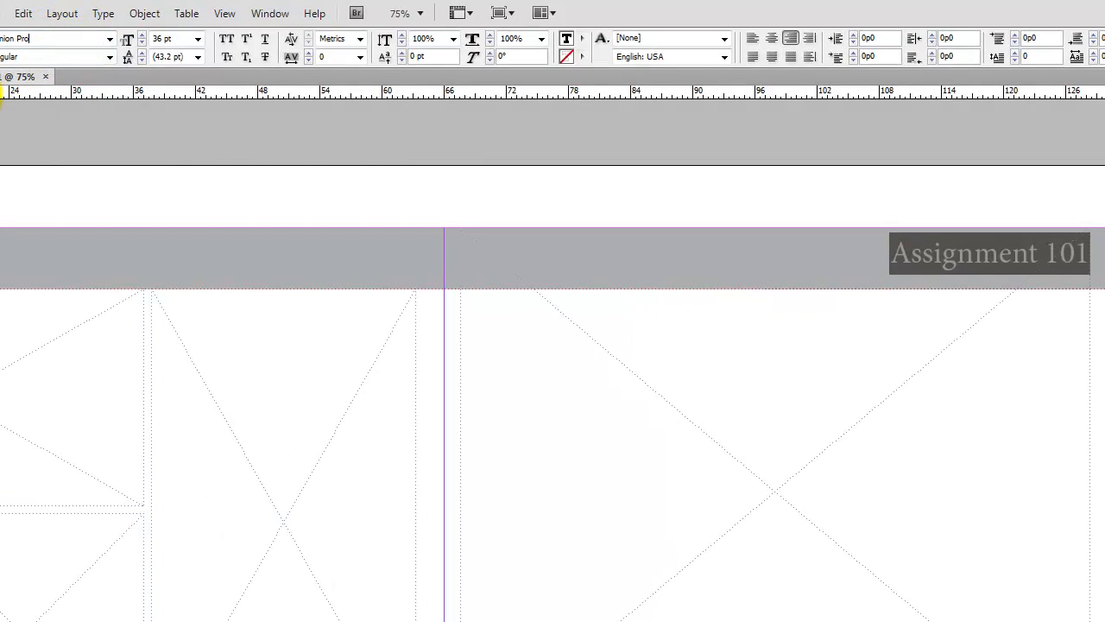
pyautogui.click(1, 80)
pyautogui.press('Escape')
pyautogui.click(803, 190)
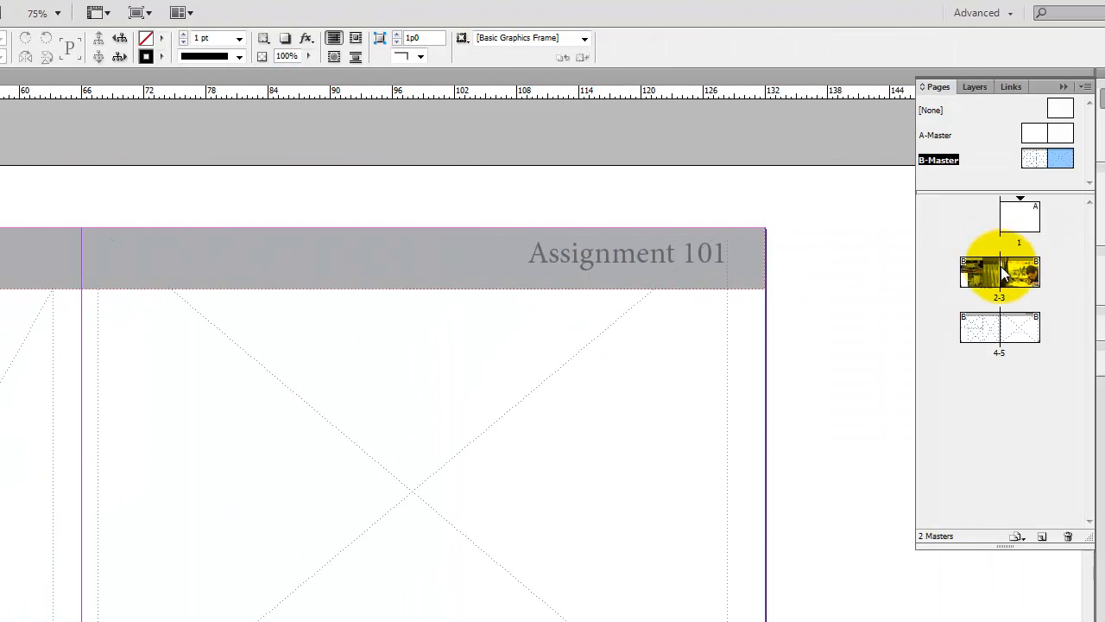
# - Check on page 3 how the master's header text displays over the placed image
pyautogui.doubleClick(1019, 274)
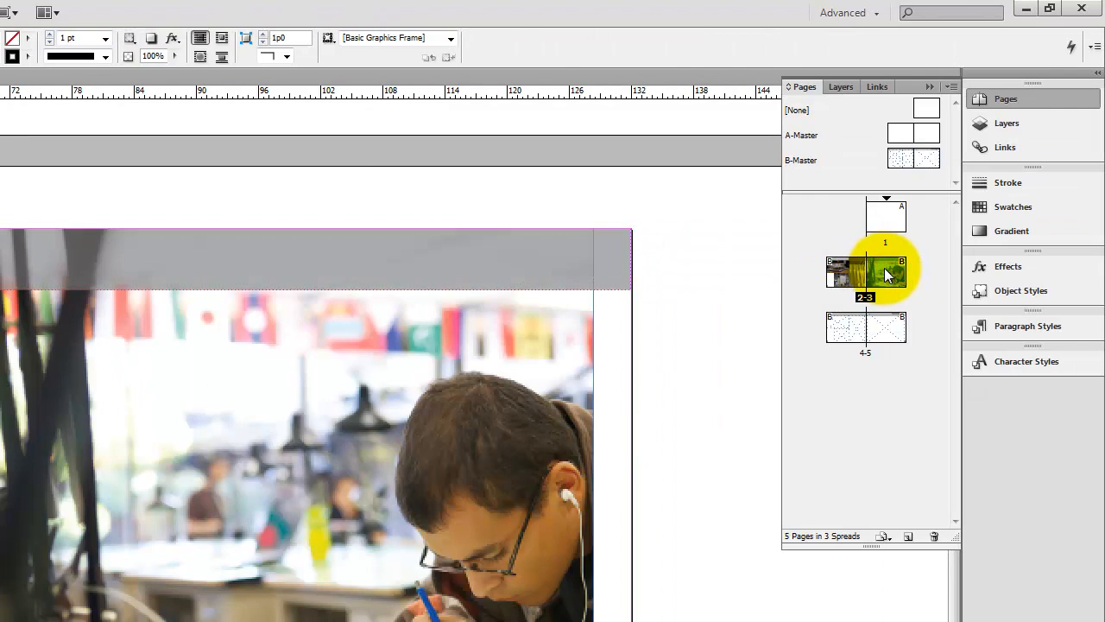
pyautogui.click(926, 159)
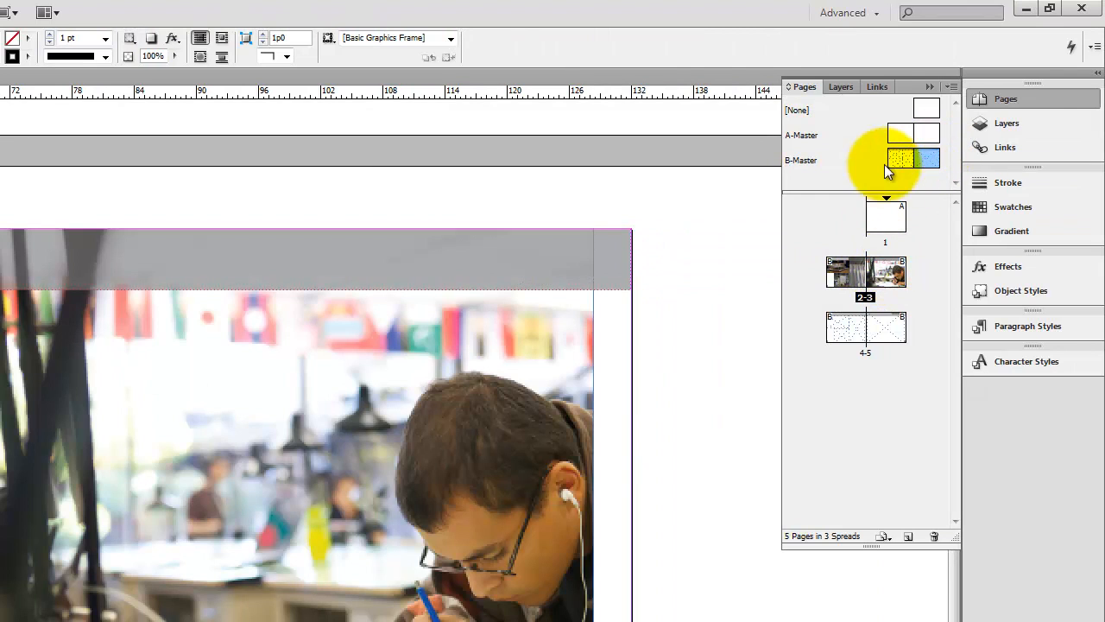
pyautogui.doubleClick(883, 271)
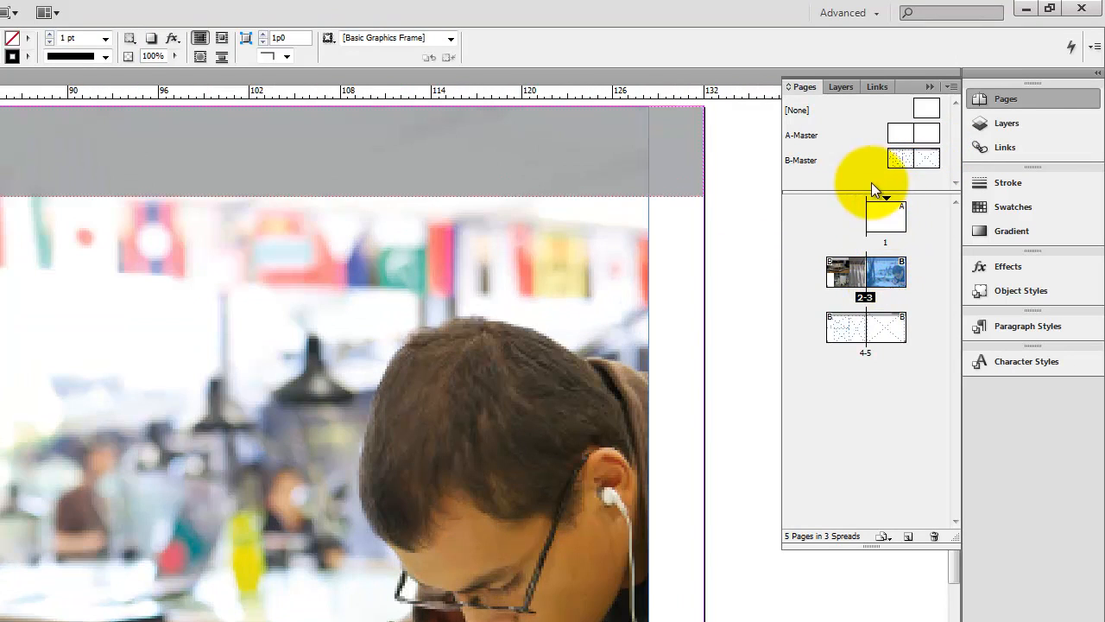
# - Select only the "Assignment 101" text frame on B-Master's right page and move it from Layer 1 to Layer 2
pyautogui.doubleClick(927, 157)
pyautogui.click(503, 145)
pyautogui.click(612, 141)
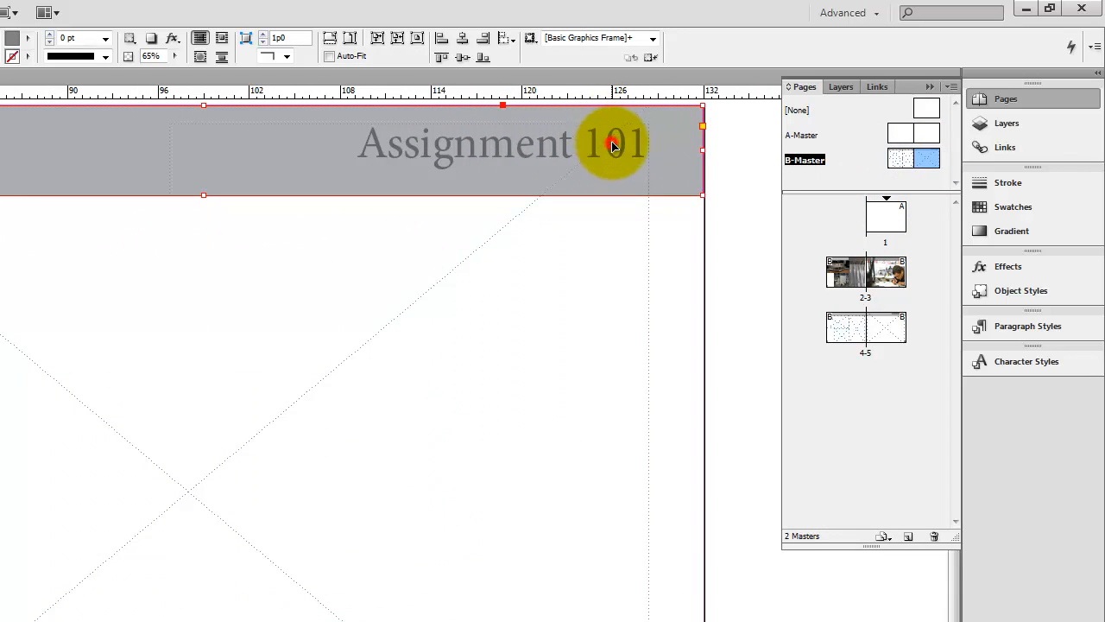
pyautogui.click(729, 128)
pyautogui.click(608, 162)
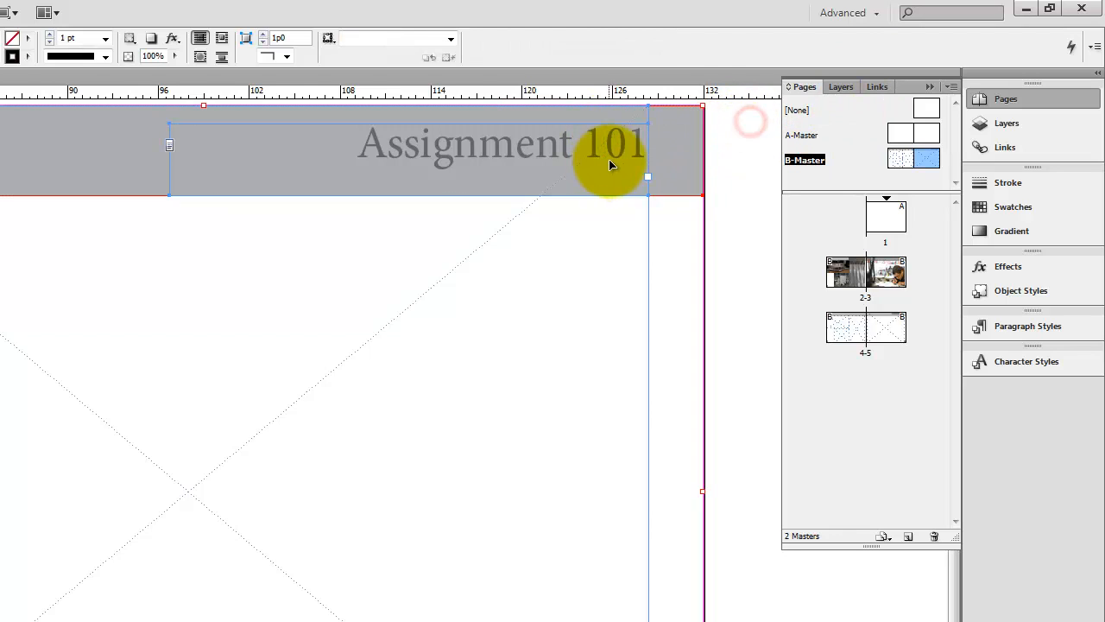
pyautogui.click(765, 222)
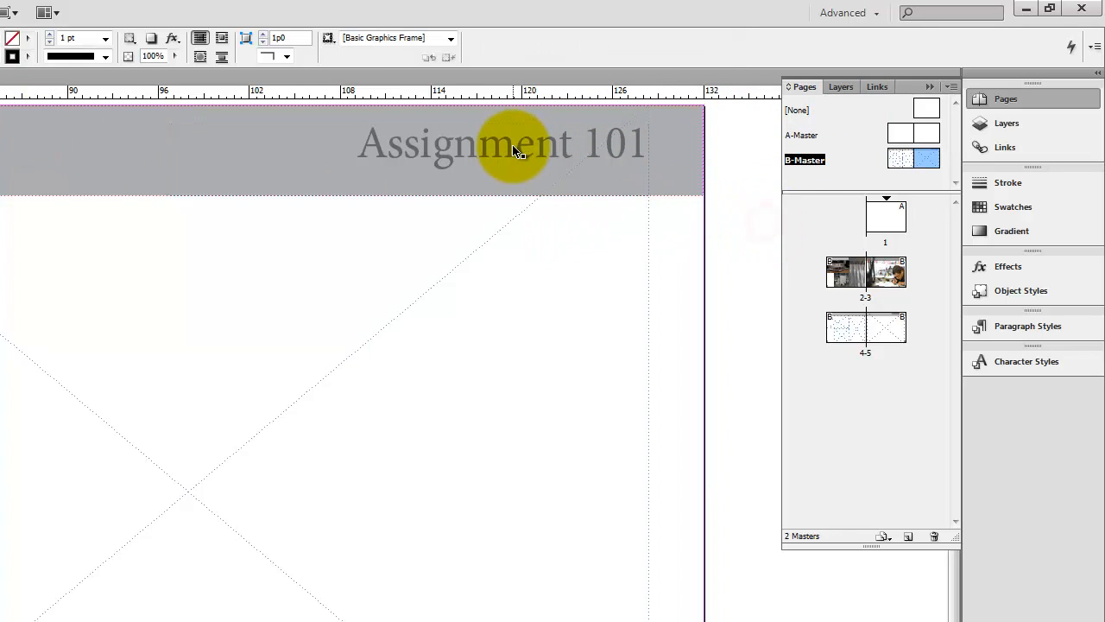
pyautogui.moveTo(715, 149); pyautogui.dragTo(616, 173)
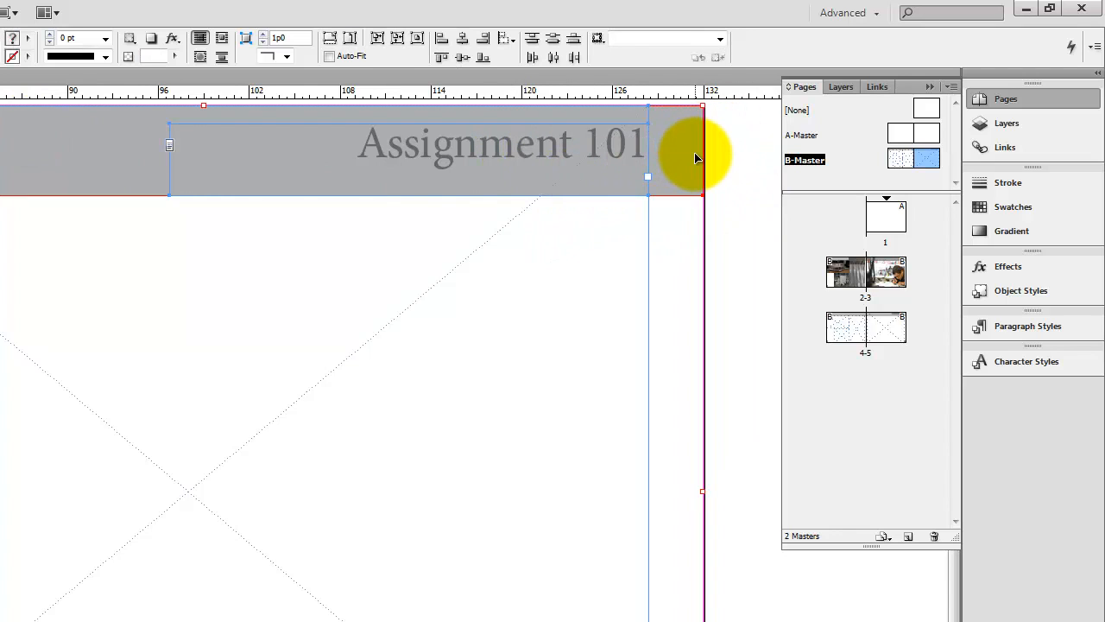
pyautogui.keyDown('shift'); pyautogui.click(665, 246); pyautogui.keyUp('shift')
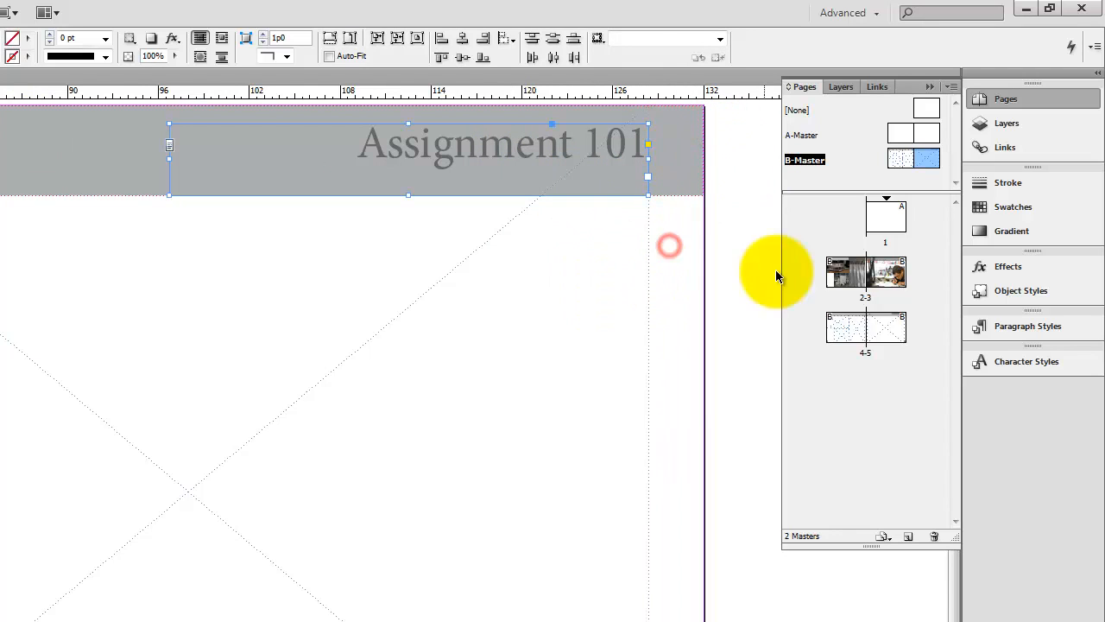
pyautogui.click(841, 87)
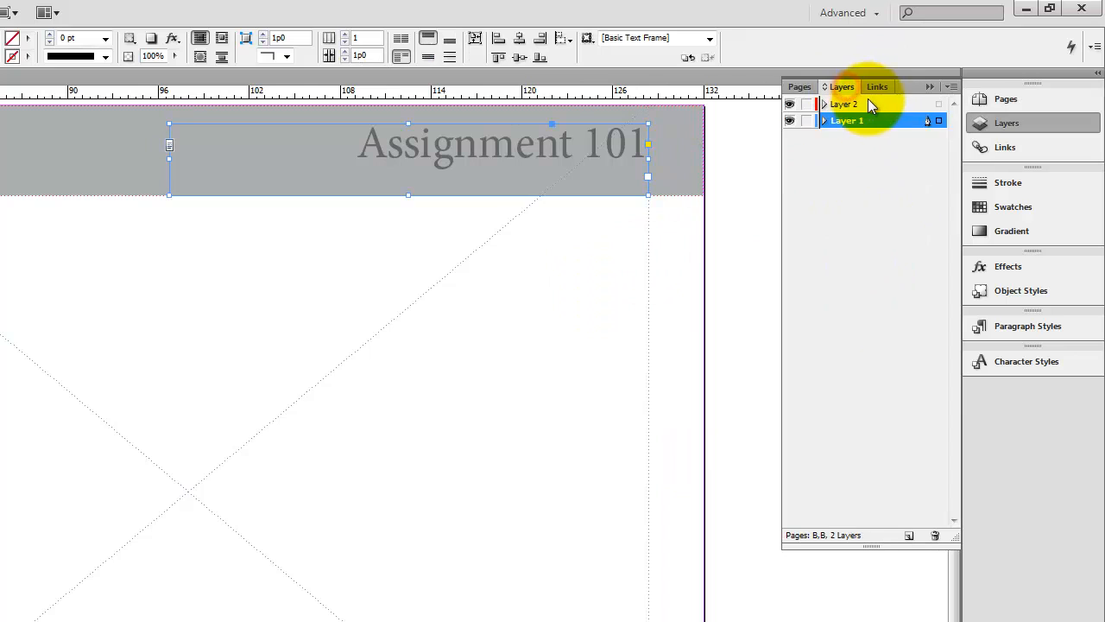
pyautogui.moveTo(937, 124); pyautogui.dragTo(939, 105)
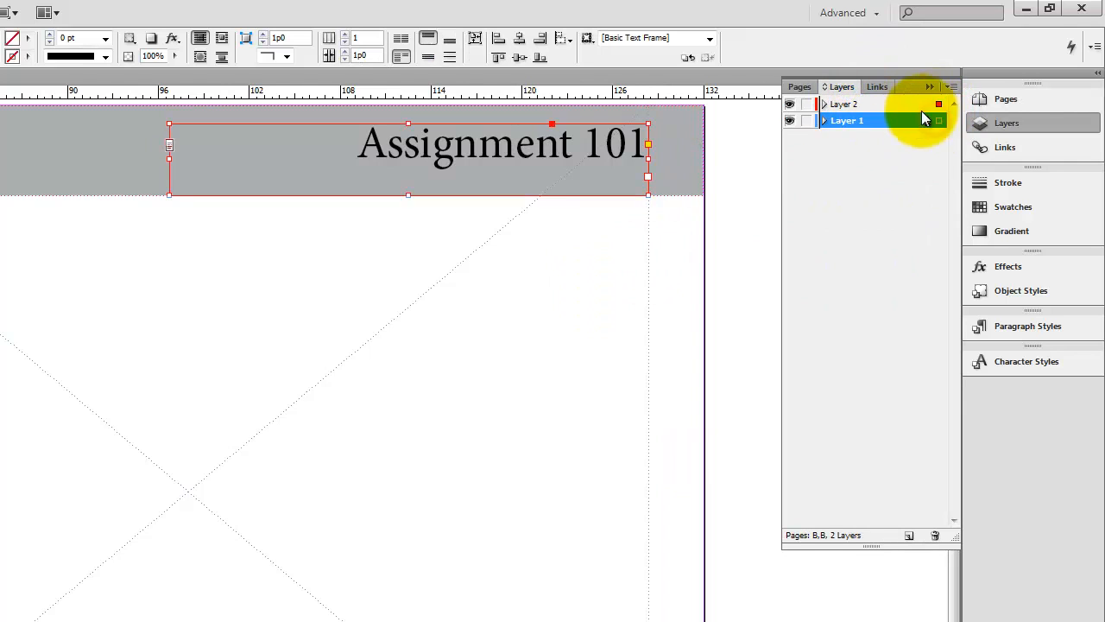
pyautogui.click(717, 197)
# - Check the "Assignment 101" header on pages 3 and 5, and return to B-Master's right page
pyautogui.click(802, 87)
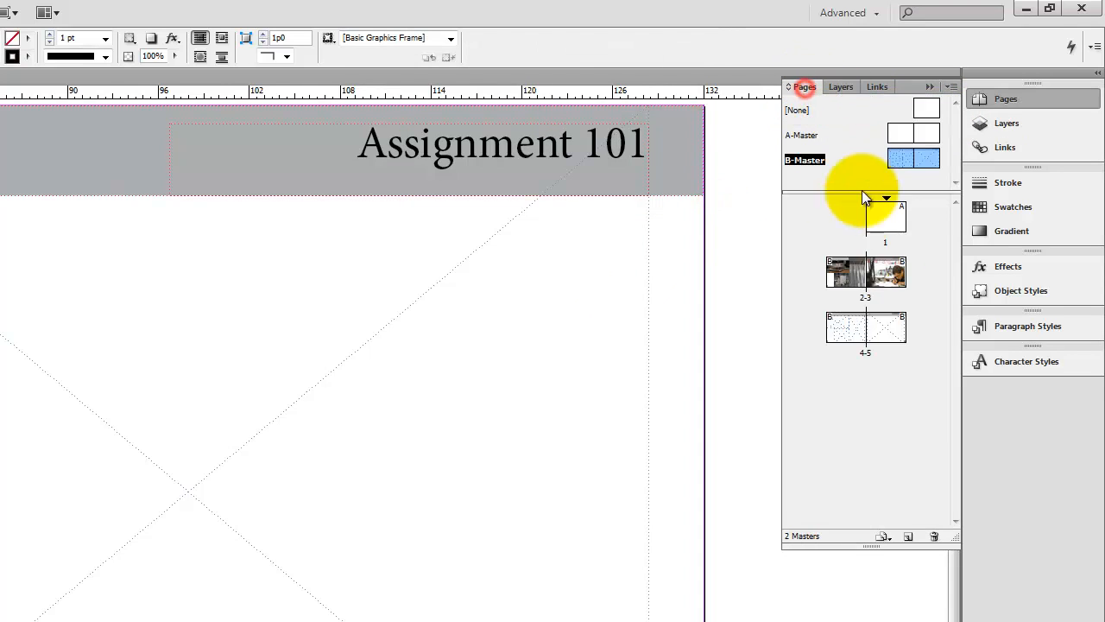
pyautogui.doubleClick(890, 258)
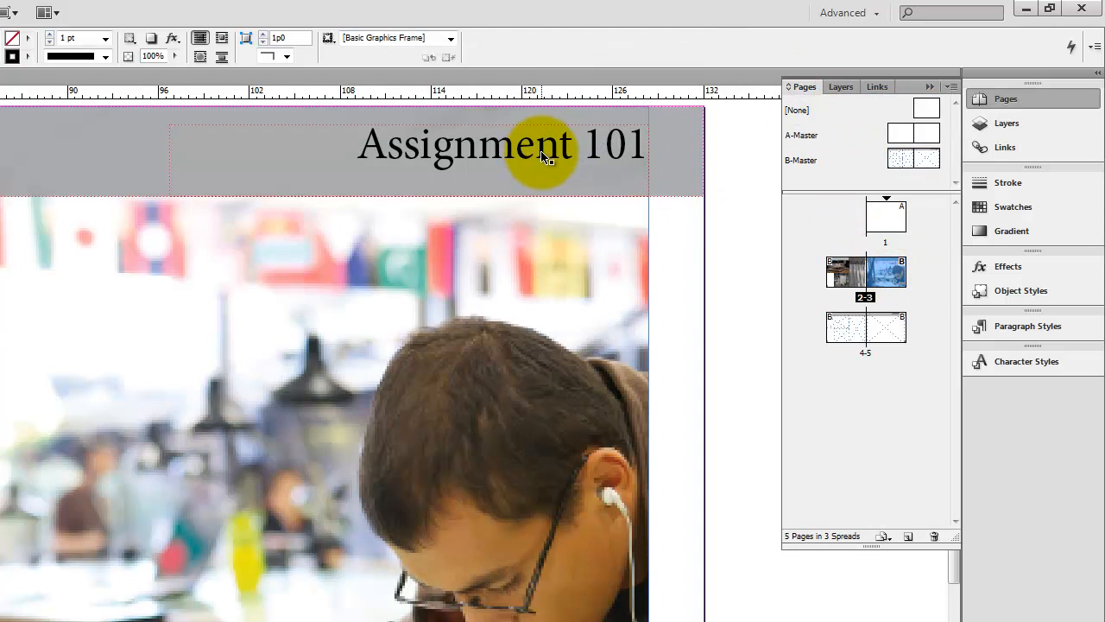
pyautogui.doubleClick(894, 330)
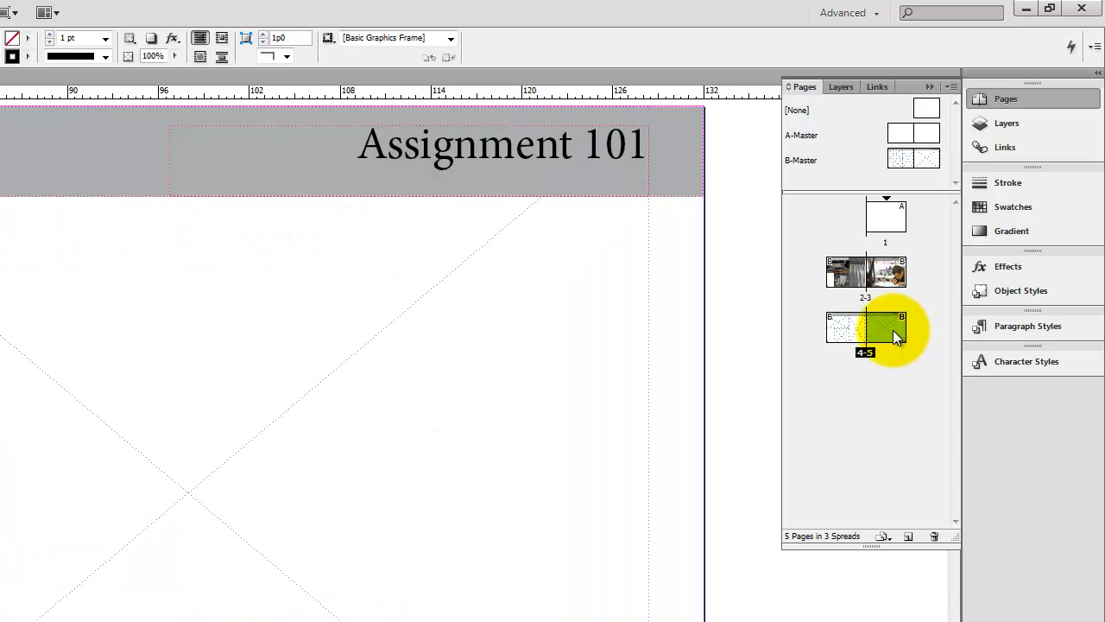
pyautogui.click(572, 147)
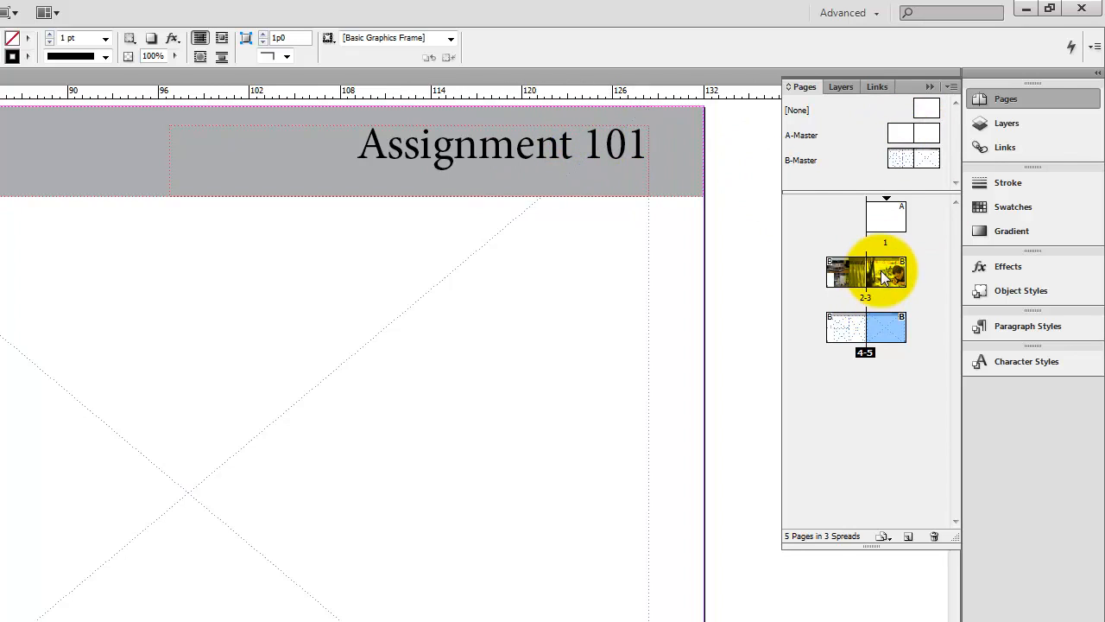
pyautogui.click(928, 161)
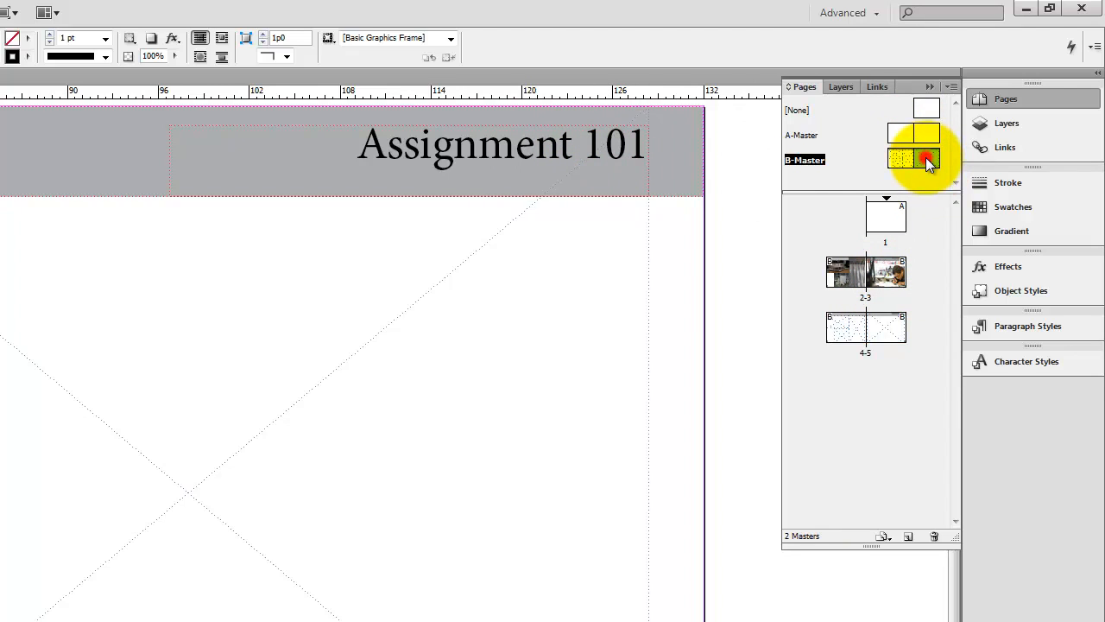
# - Copy the "Assignment 101" text frame on B-Master's right page and delete it from the master
pyautogui.click(598, 144)
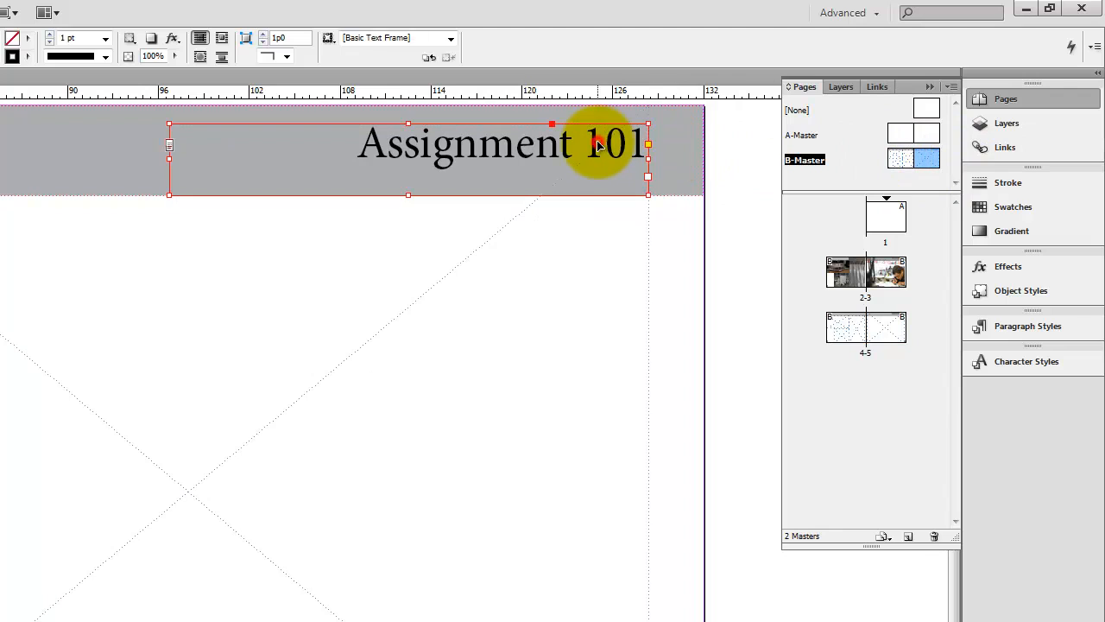
pyautogui.hotkey('ctrl', 'c')
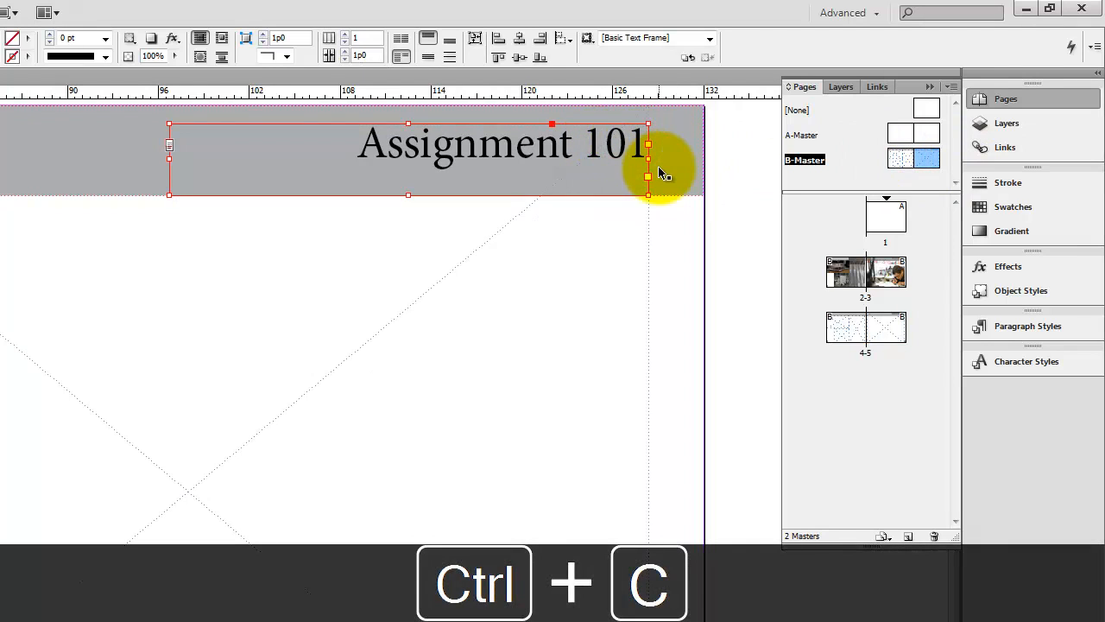
pyautogui.press('BackSpace')
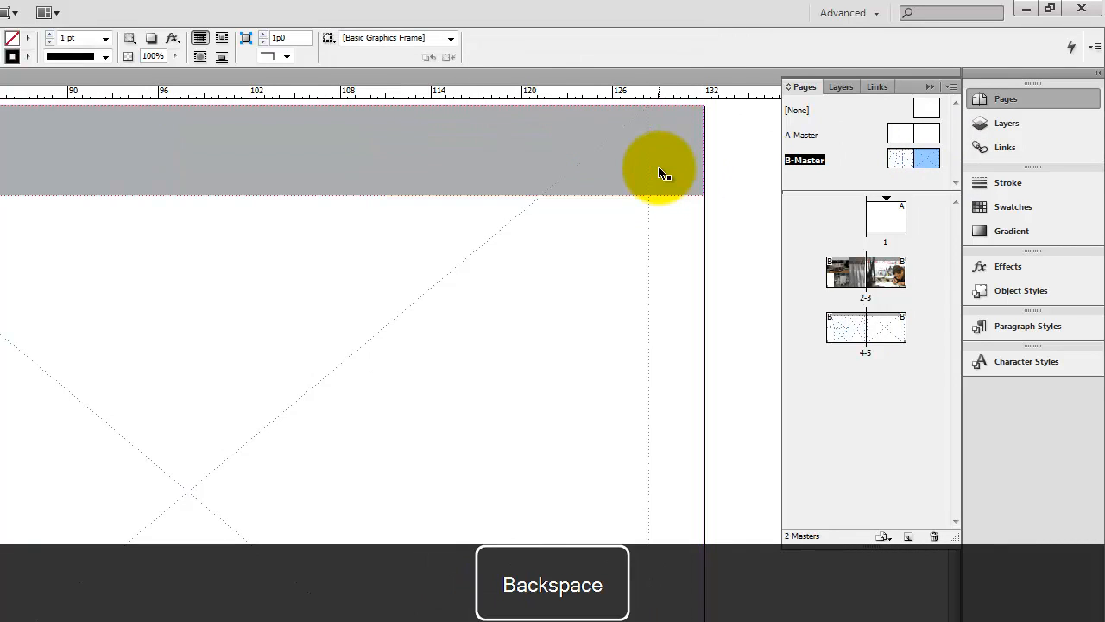
# - Paste the copied "Assignment 101" text frame in place on pages 3 and 5
pyautogui.doubleClick(897, 274)
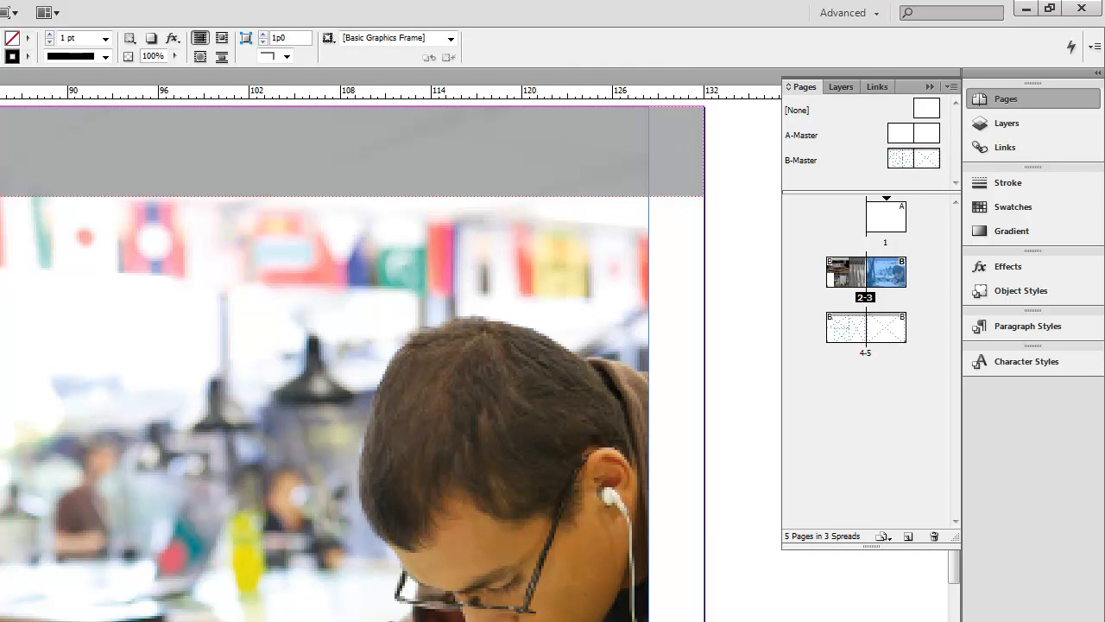
pyautogui.hotkey('ctrl', 'alt', 'shift', 'v')
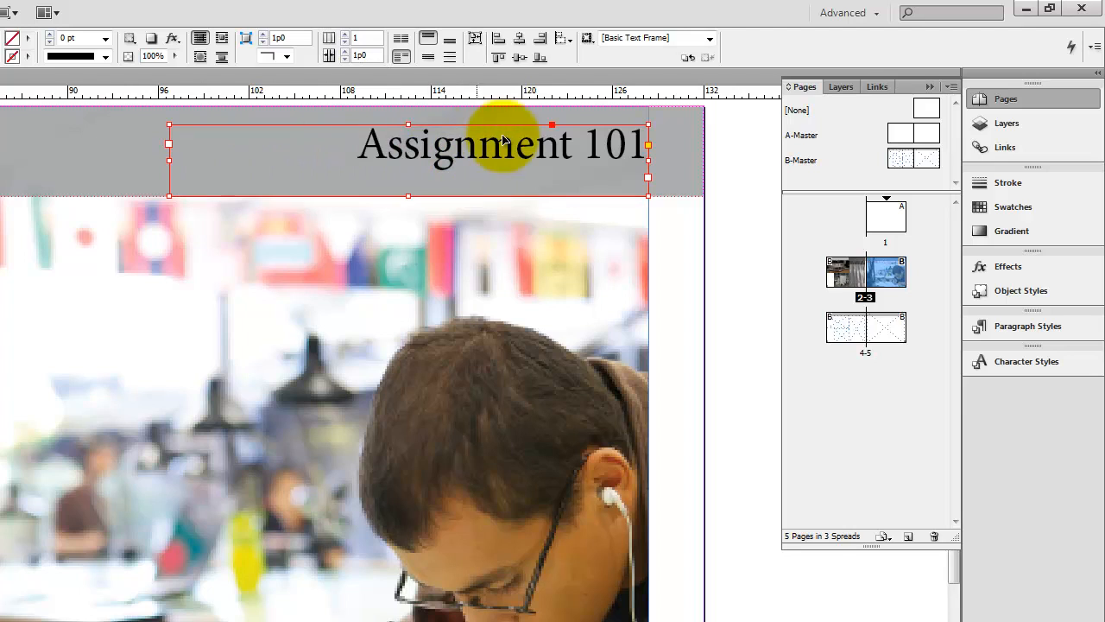
pyautogui.doubleClick(889, 321)
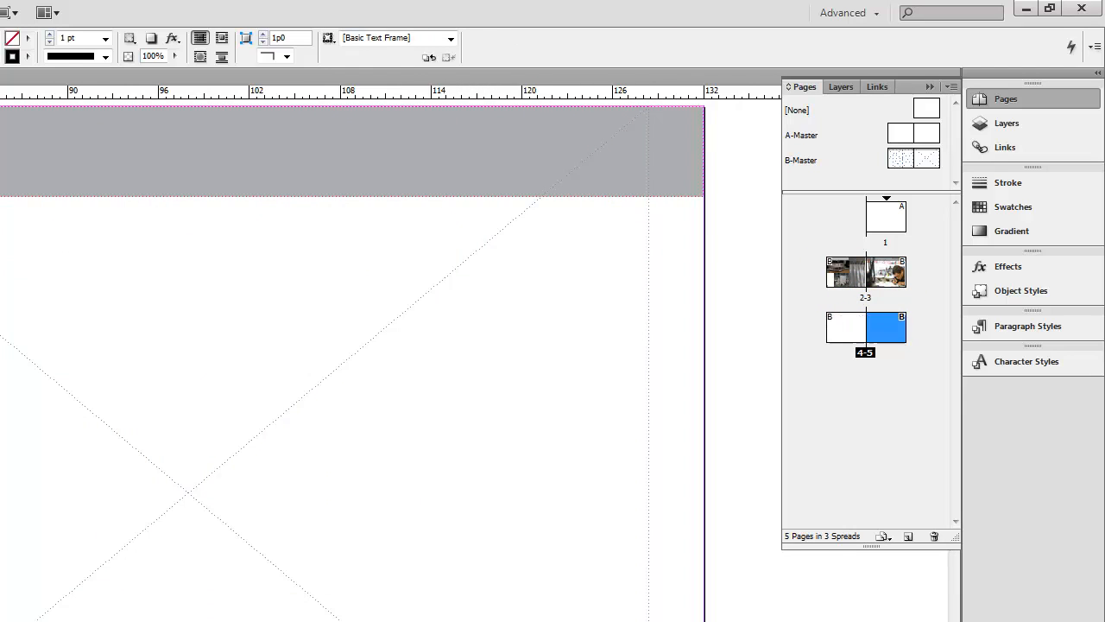
pyautogui.hotkey('ctrl', 'alt', 'shift', 'v')
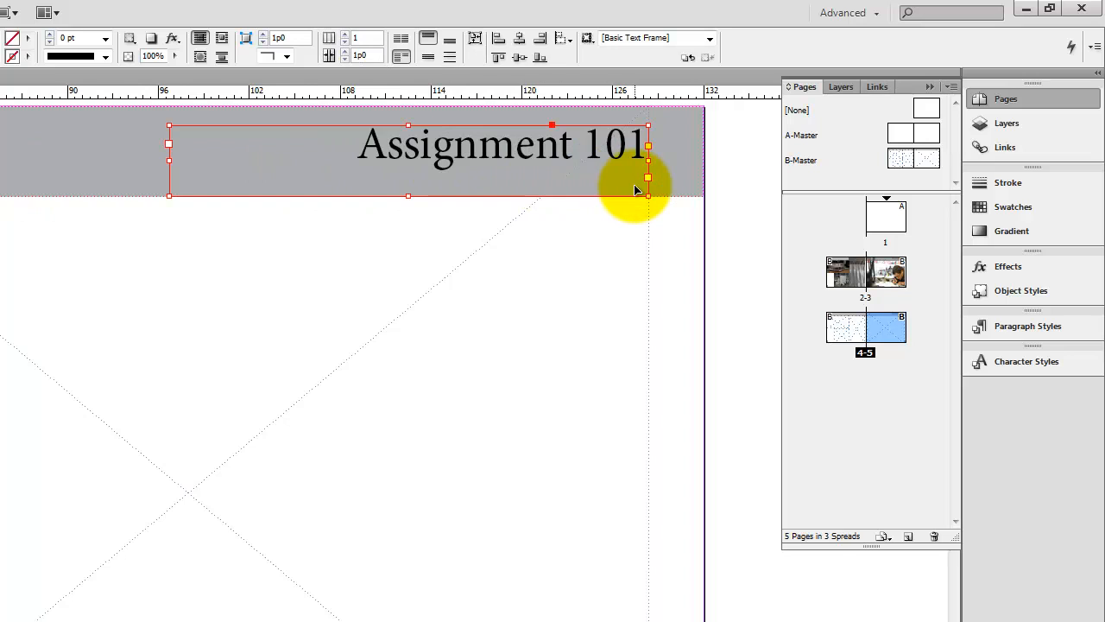
# - Change the header text on page 5 to "Assignment 103" and deselect the frame
pyautogui.doubleClick(518, 151)
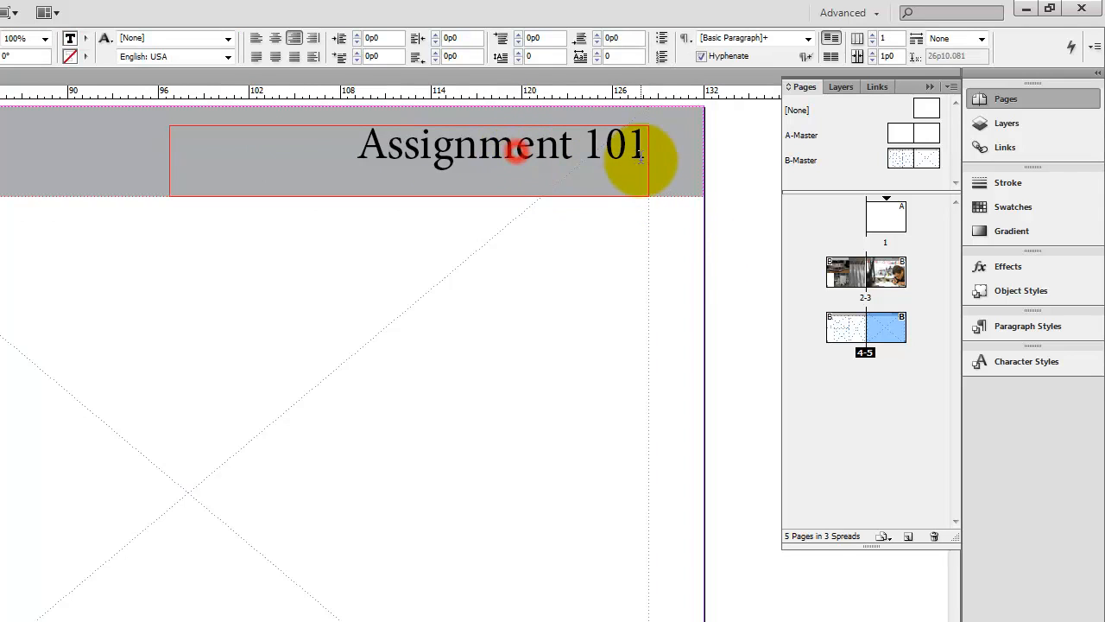
pyautogui.moveTo(641, 155); pyautogui.dragTo(627, 154)
pyautogui.write('3')
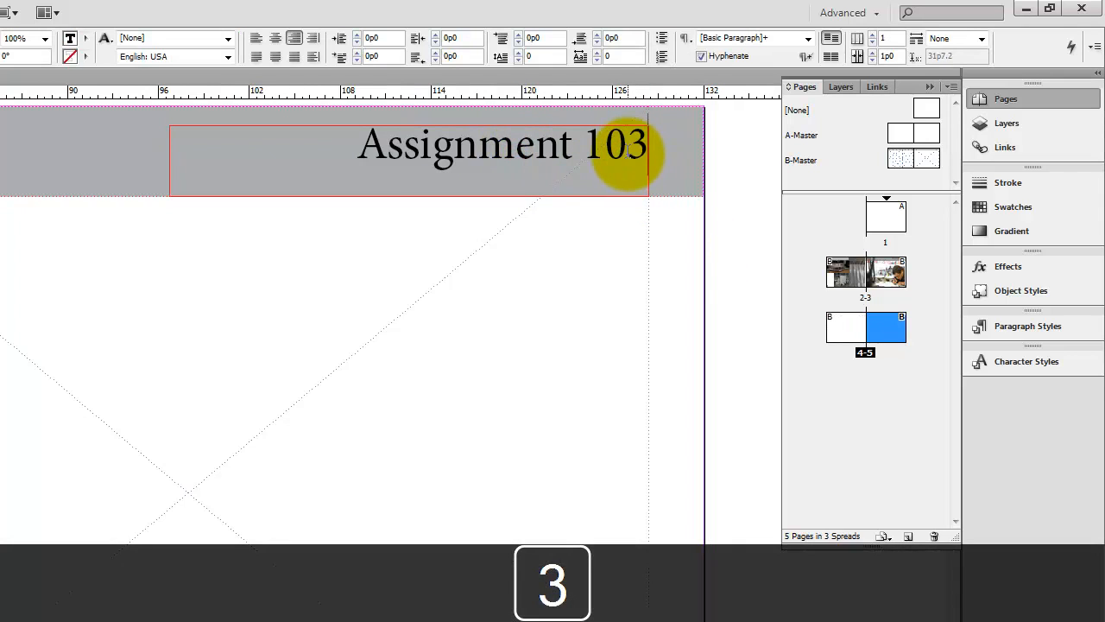
pyautogui.press('Escape')
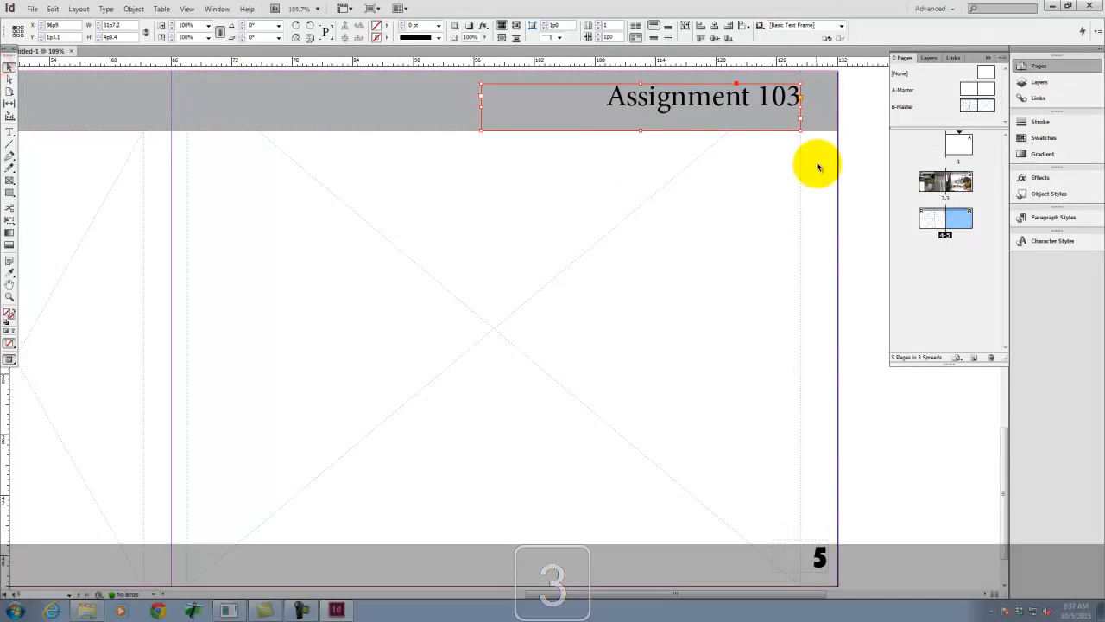
pyautogui.click(818, 167)
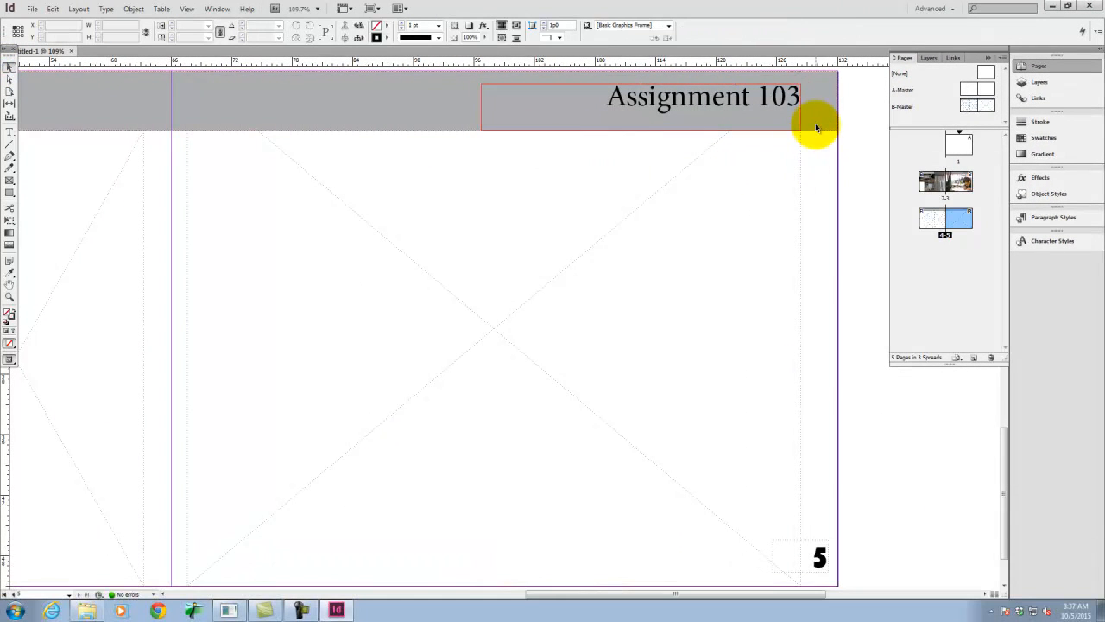
# - Look through pages 1 to 5 and compare the header titles on pages 3 and 5
pyautogui.scroll(4, 745, 143)
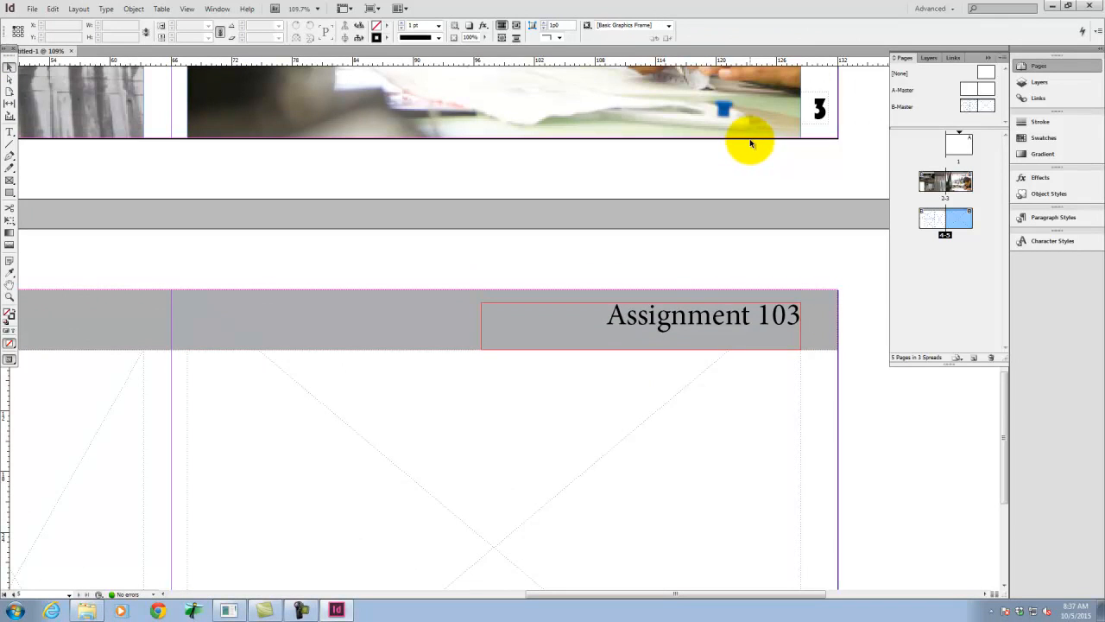
pyautogui.scroll(12, 749, 142)
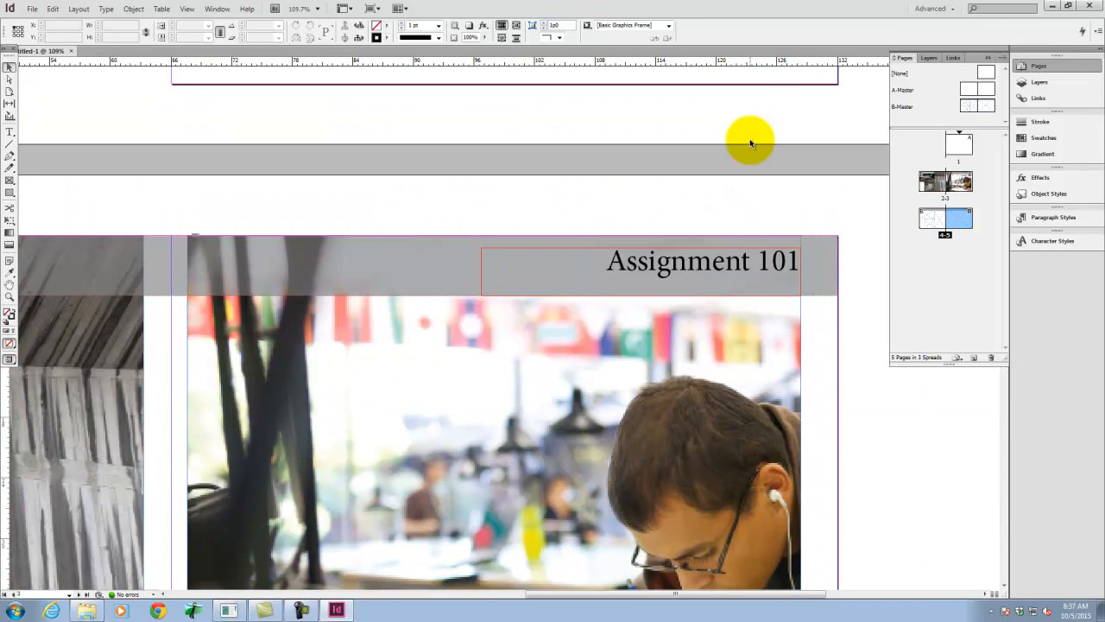
pyautogui.scroll(5, 750, 143)
pyautogui.scroll(10, 750, 143)
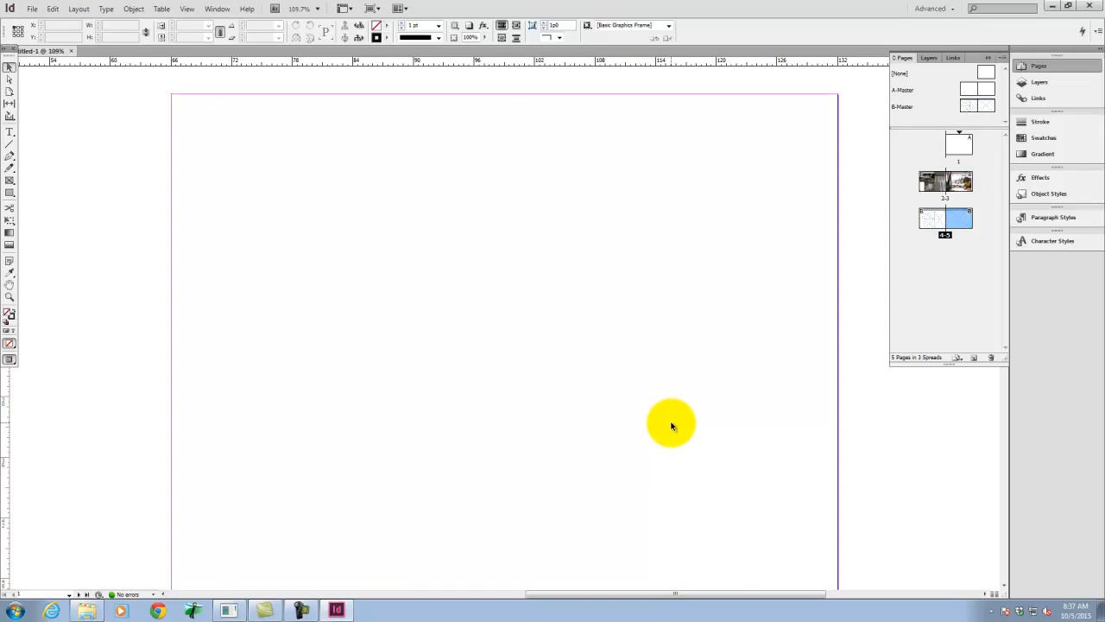
pyautogui.scroll(-15, 661, 361)
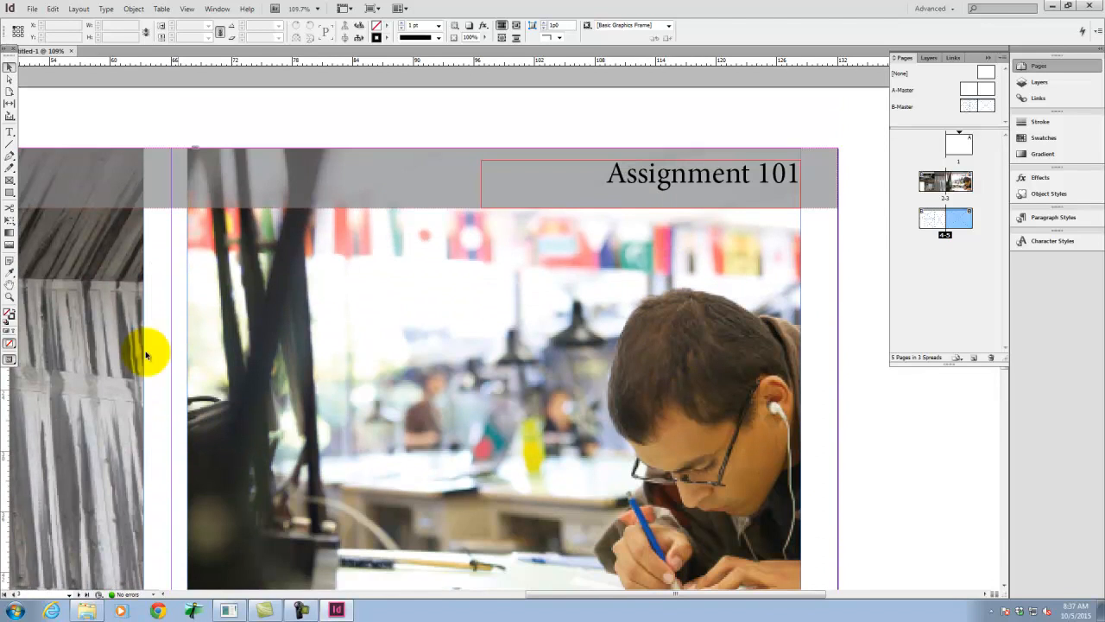
pyautogui.scroll(-10, 461, 424)
pyautogui.scroll(-3, 492, 375)
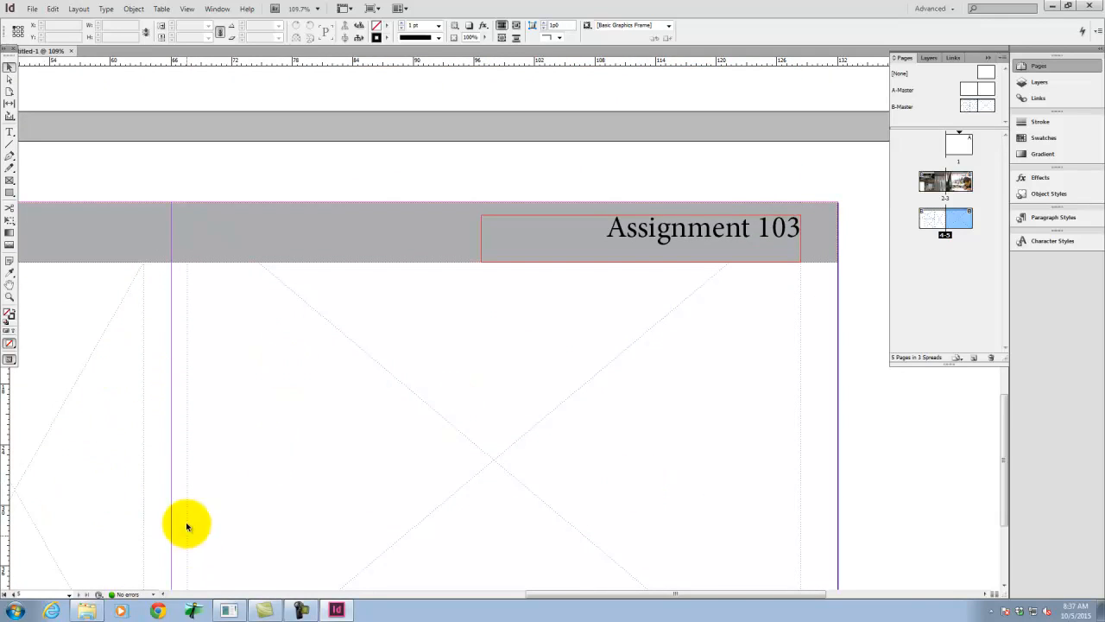
pyautogui.scroll(5, 517, 463)
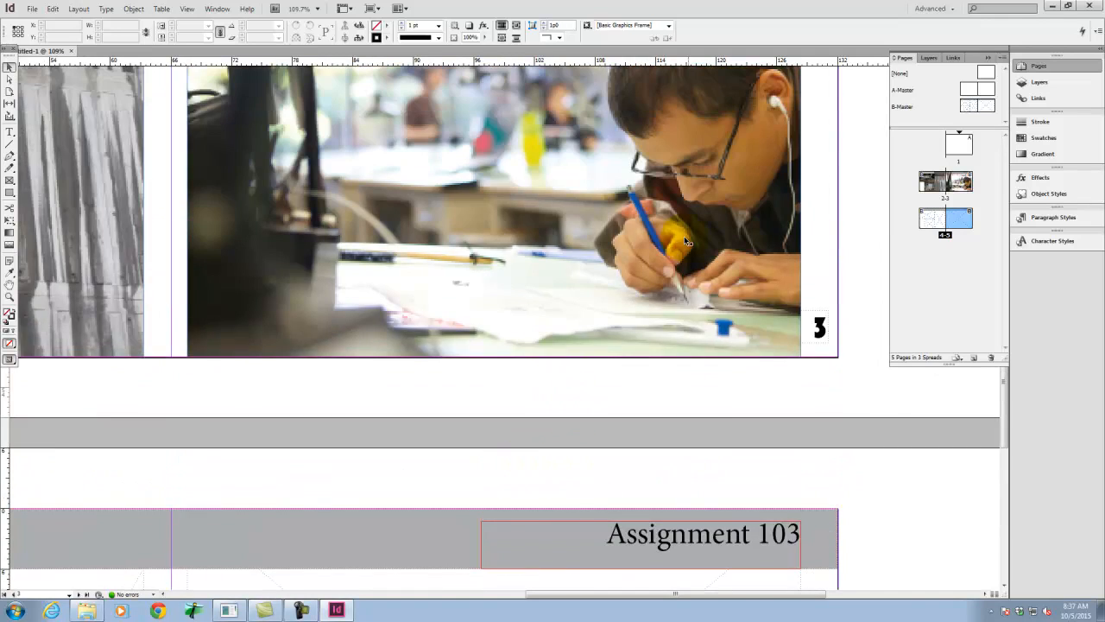
pyautogui.scroll(4, 715, 304)
pyautogui.scroll(4, 713, 302)
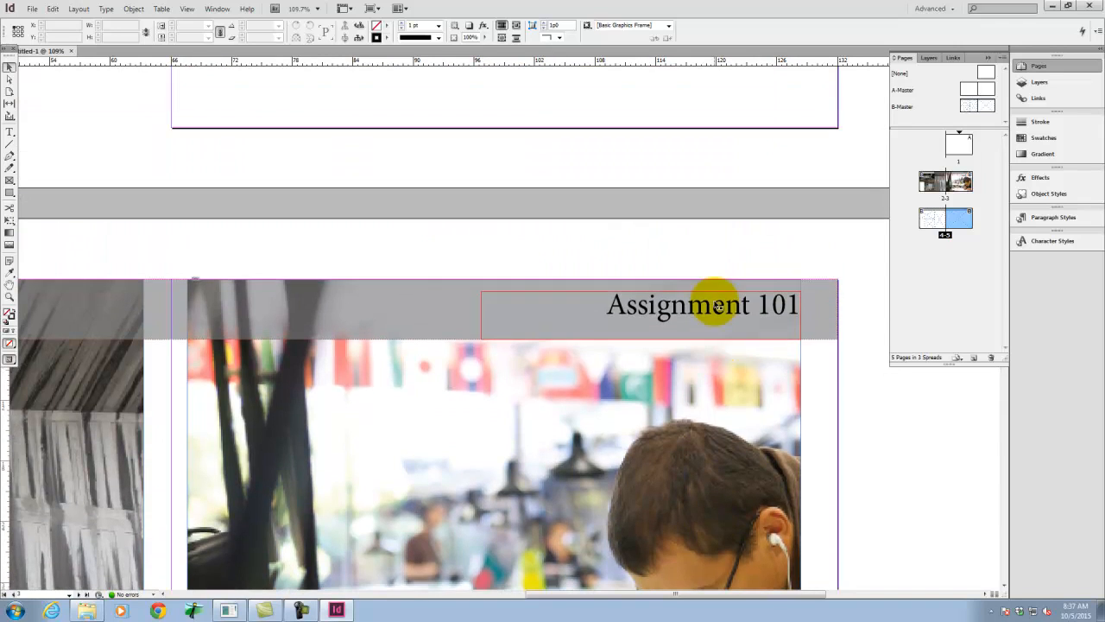
# - Apply B-Master again to the page 4-5 spread
pyautogui.moveTo(990, 106); pyautogui.dragTo(942, 229)
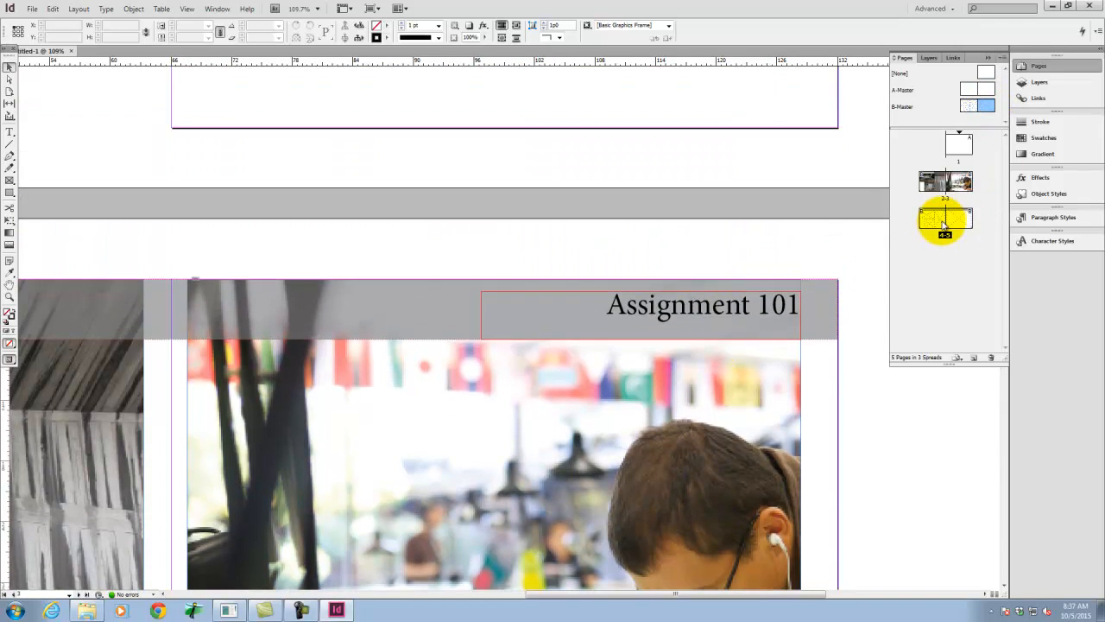
pyautogui.moveTo(943, 225); pyautogui.dragTo(944, 225)
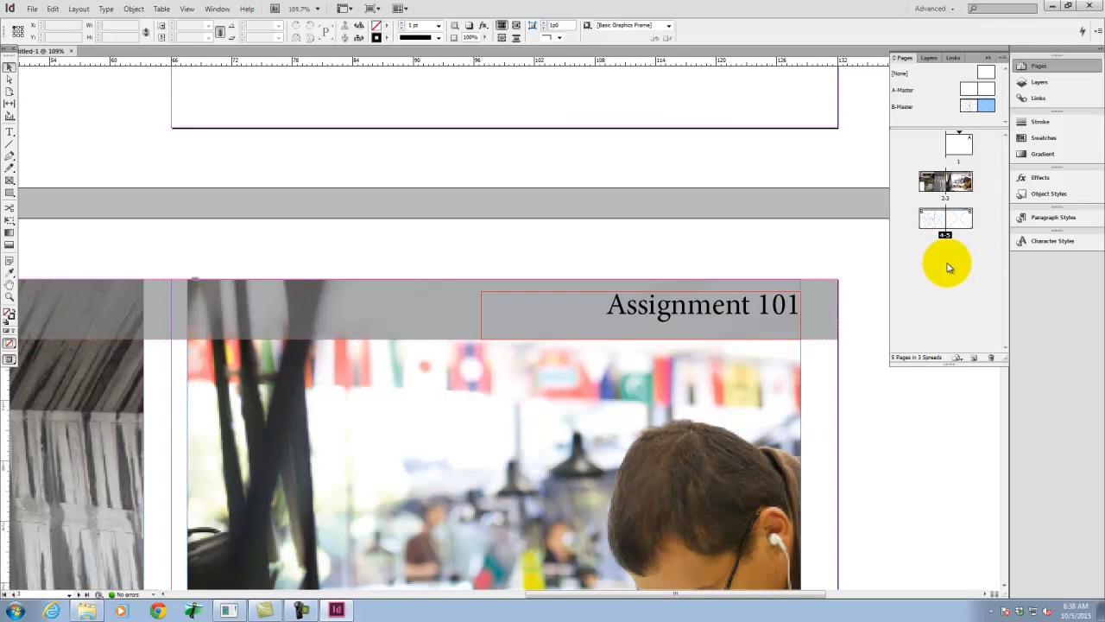
# - Format the page number on B-Master's right page in Microsoft New Tai Lue at 14 pt
pyautogui.scroll(-6, 691, 276)
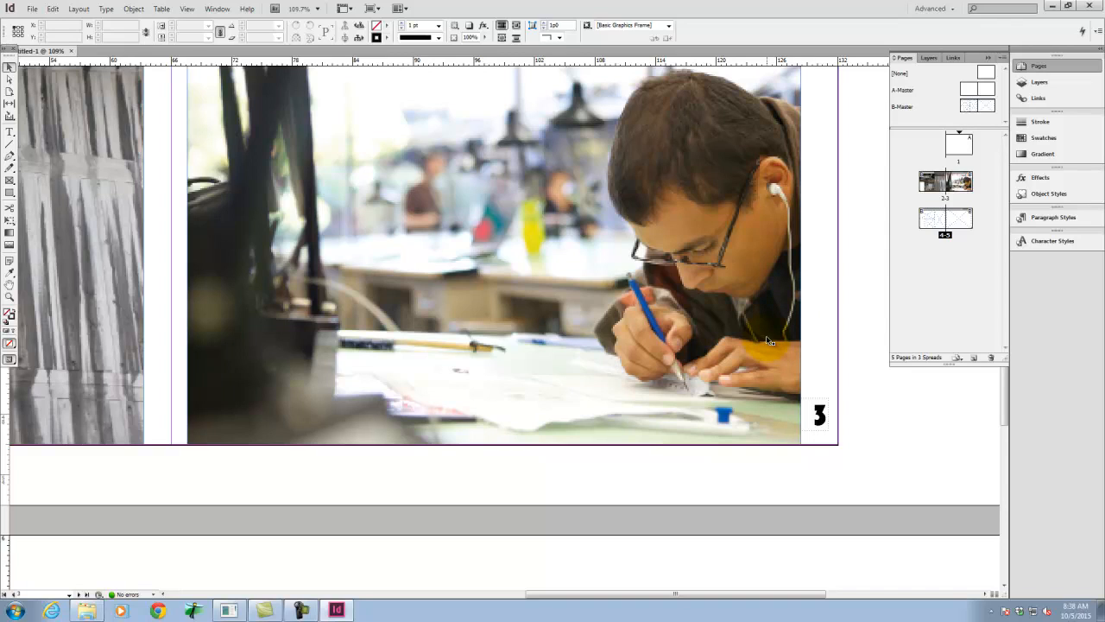
pyautogui.doubleClick(990, 105)
pyautogui.click(817, 478)
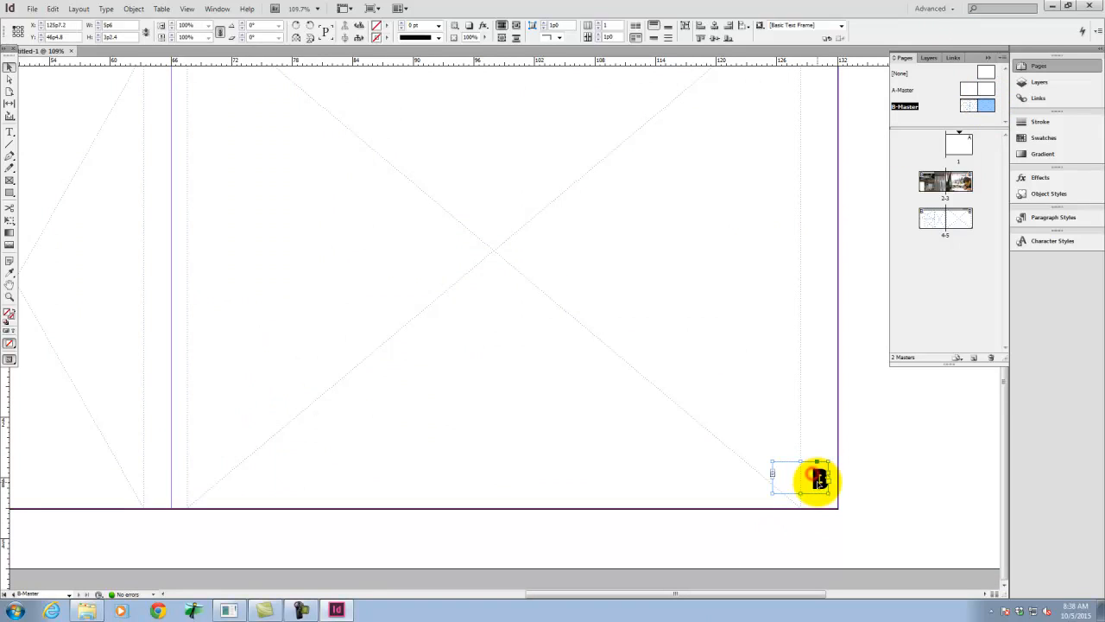
pyautogui.doubleClick(817, 477)
pyautogui.doubleClick(818, 476)
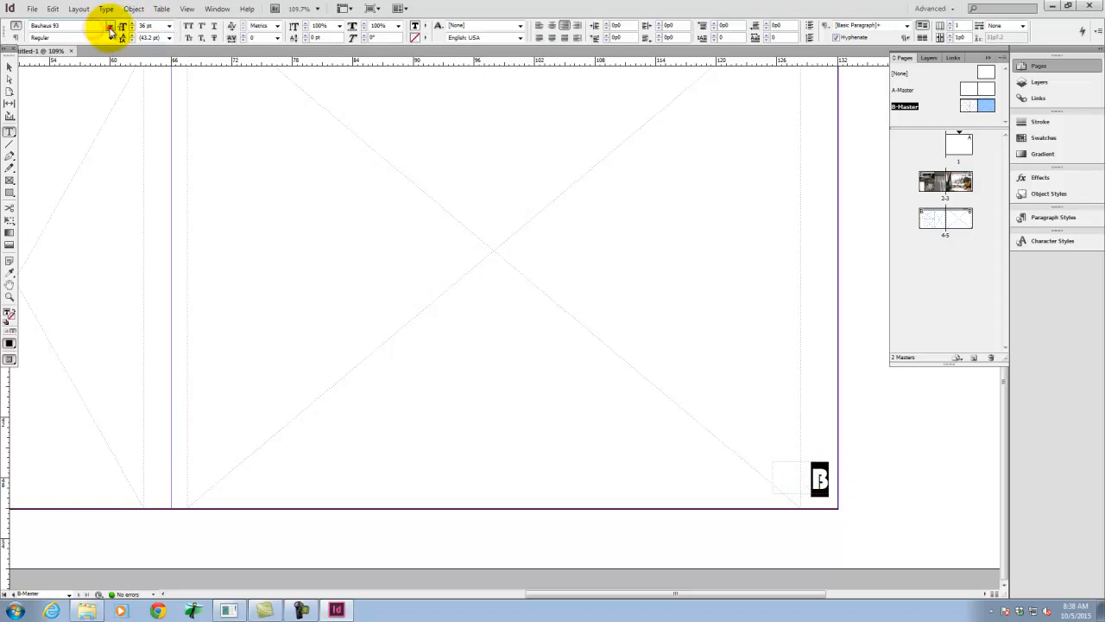
pyautogui.click(109, 28)
pyautogui.scroll(-17, 133, 415)
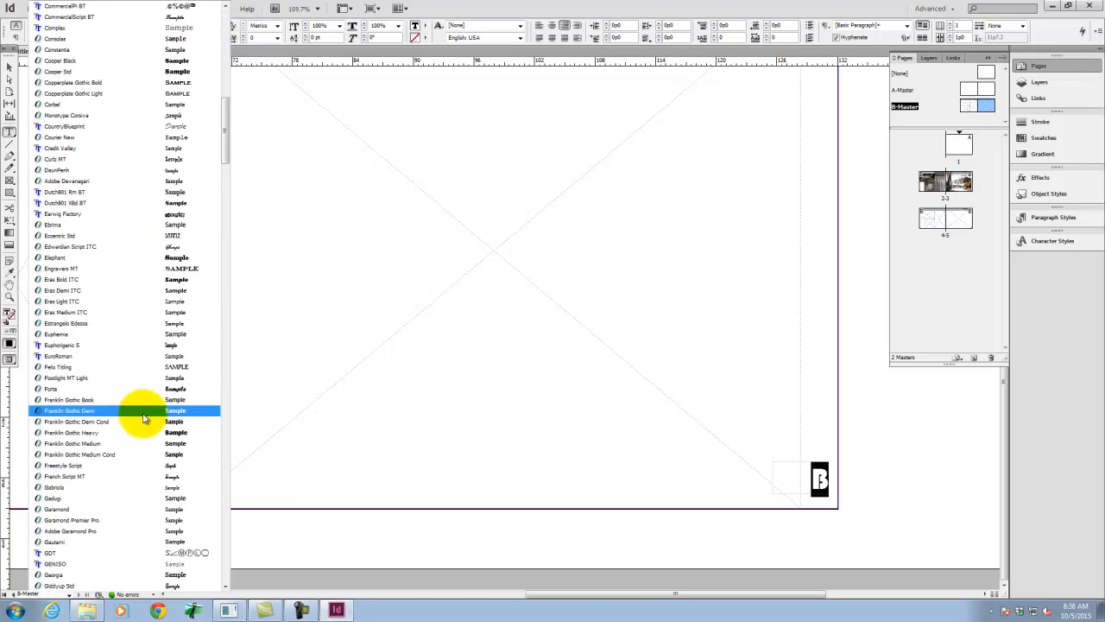
pyautogui.scroll(-4, 144, 419)
pyautogui.scroll(-10, 144, 419)
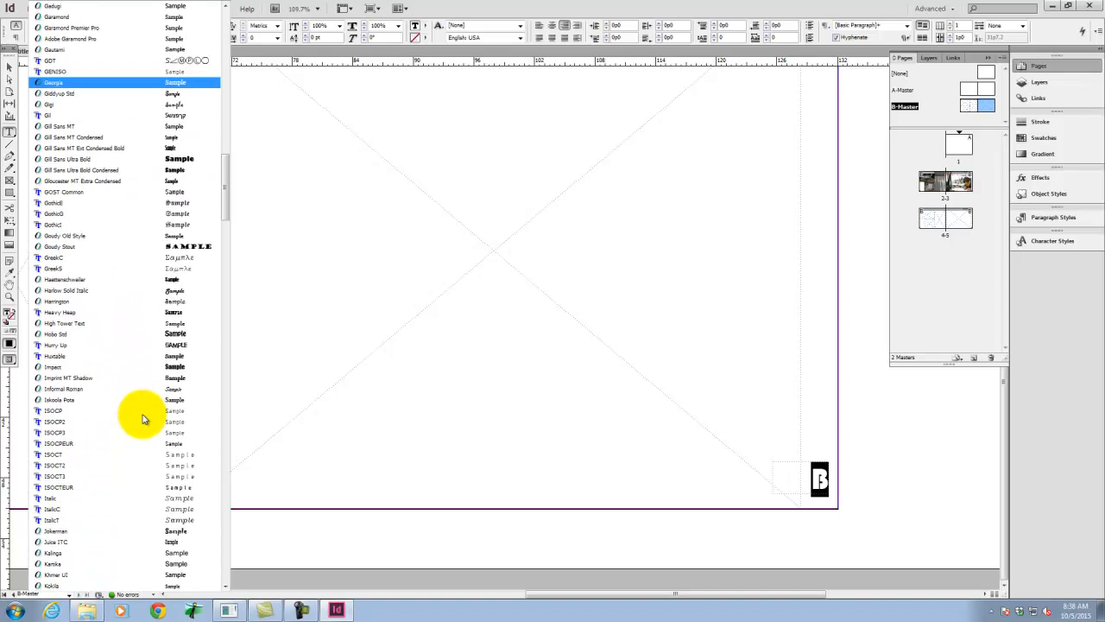
pyautogui.scroll(-11, 144, 419)
pyautogui.scroll(-3, 143, 420)
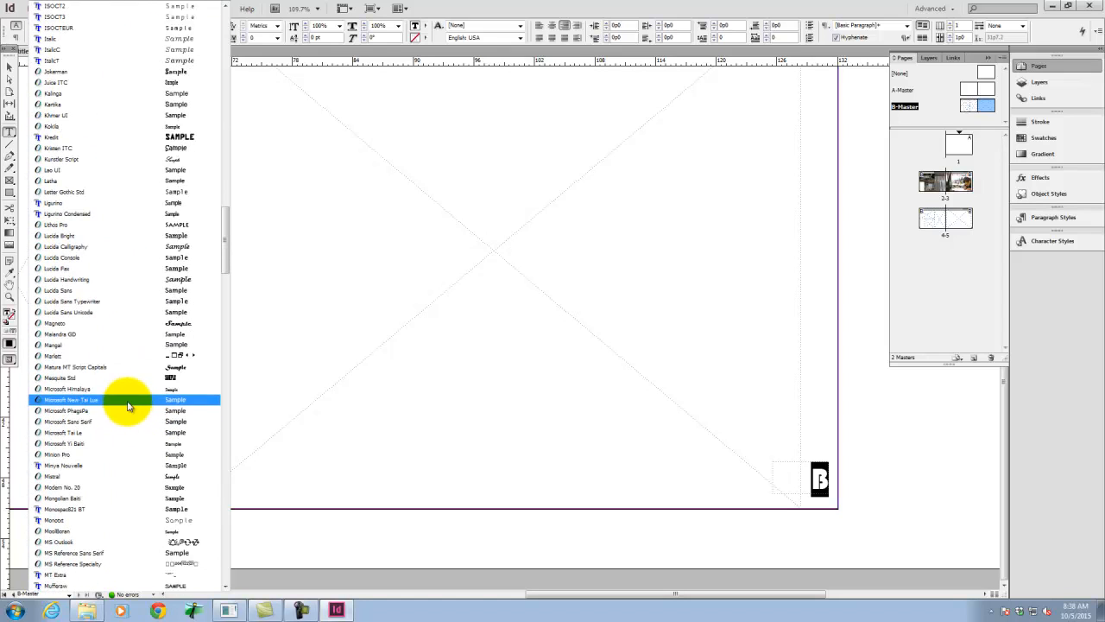
pyautogui.click(123, 404)
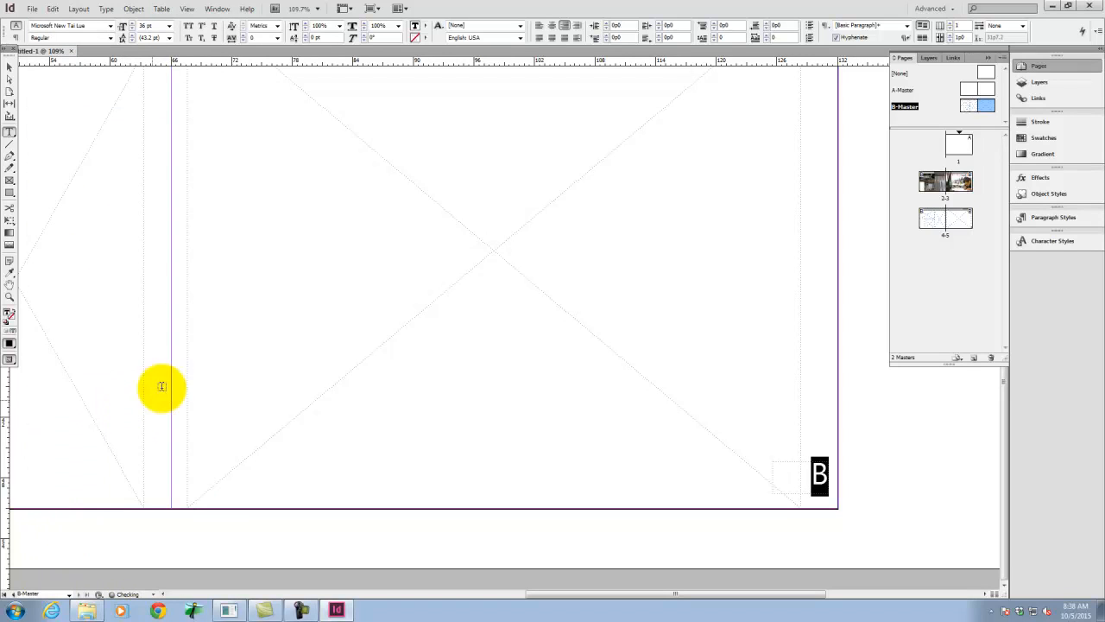
pyautogui.click(168, 26)
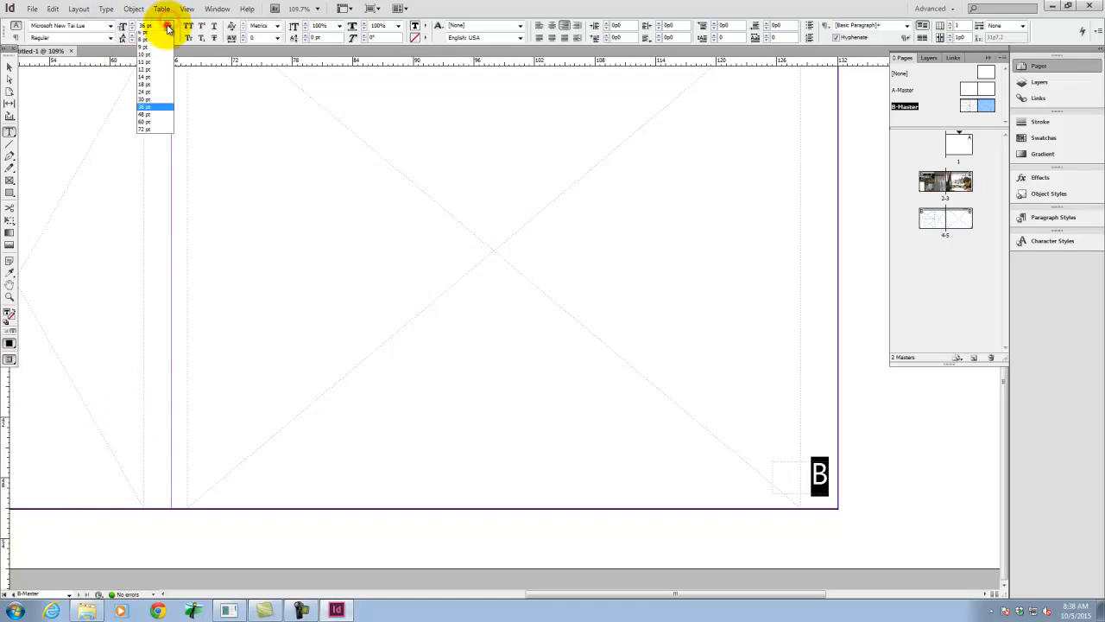
pyautogui.click(150, 95)
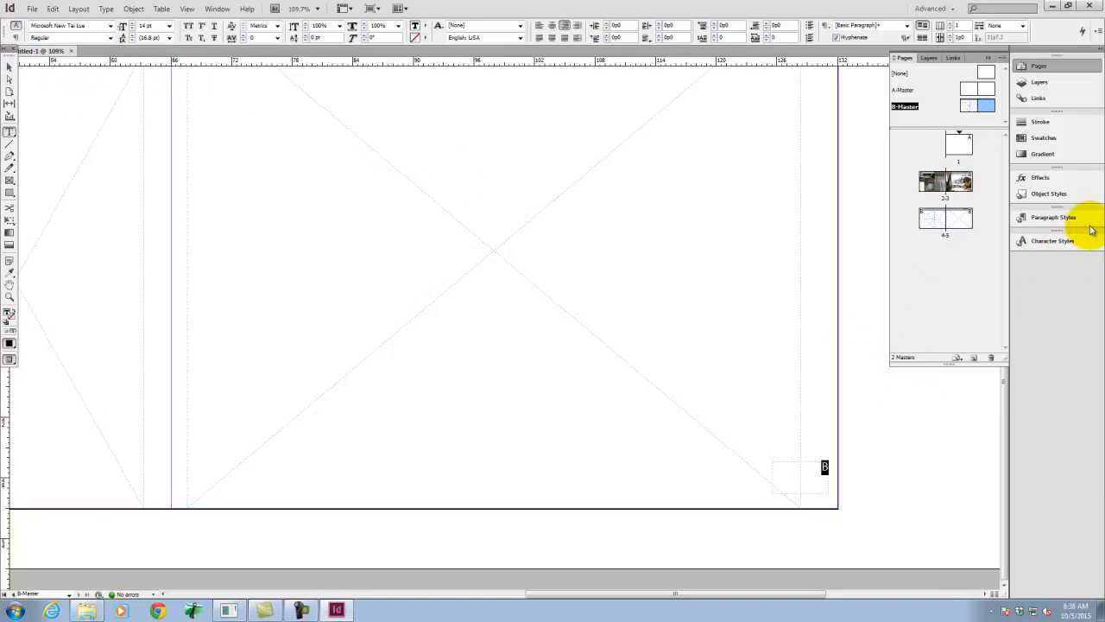
# - Create a character style named "Page Number" from the selected page number's formatting
pyautogui.click(1047, 241)
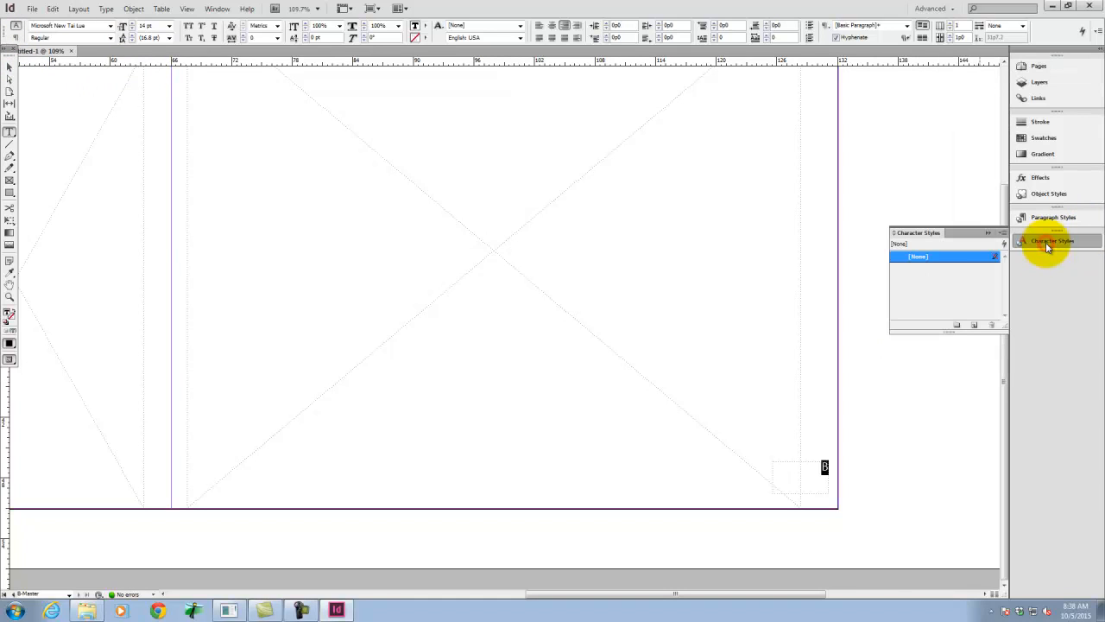
pyautogui.click(975, 326)
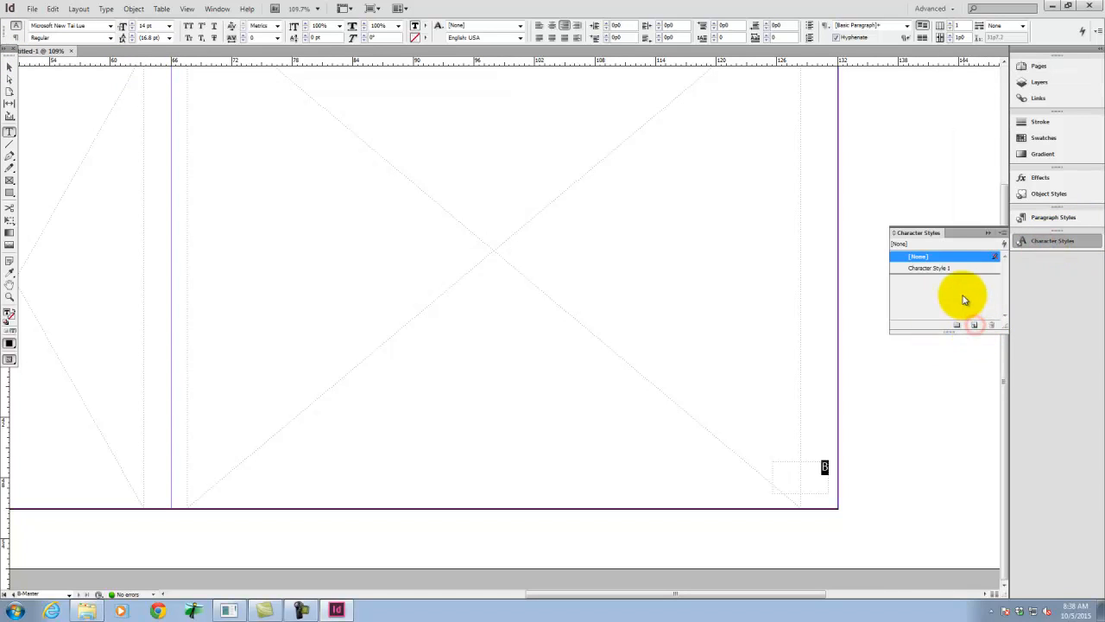
pyautogui.doubleClick(937, 269)
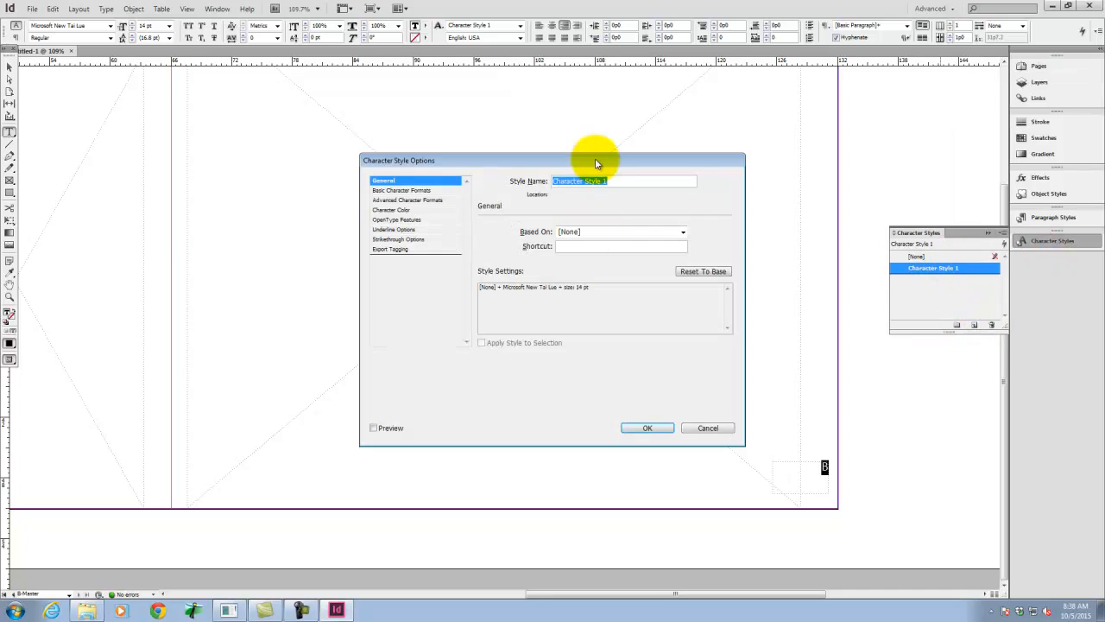
pyautogui.write('Page Number')
pyautogui.click(647, 427)
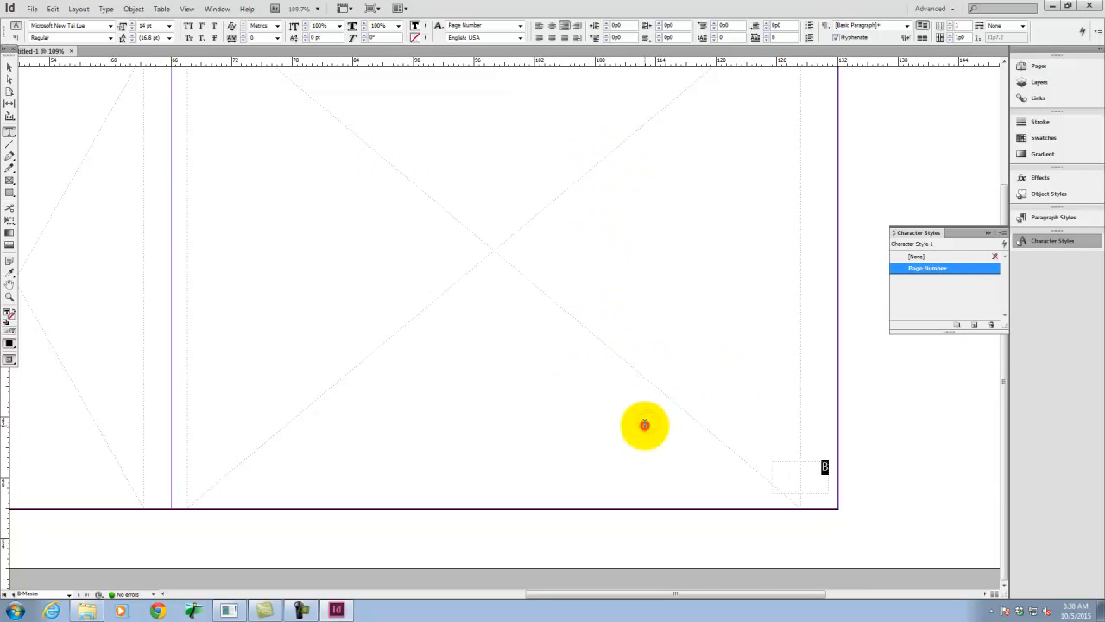
# - Apply the Page Number character style to the page number on B-Master's left page and deselect it
pyautogui.click(11, 67)
pyautogui.press('space')
pyautogui.moveTo(146, 301); pyautogui.dragTo(871, 316)
pyautogui.doubleClick(307, 482)
pyautogui.moveTo(337, 483); pyautogui.dragTo(264, 474)
pyautogui.click(916, 270)
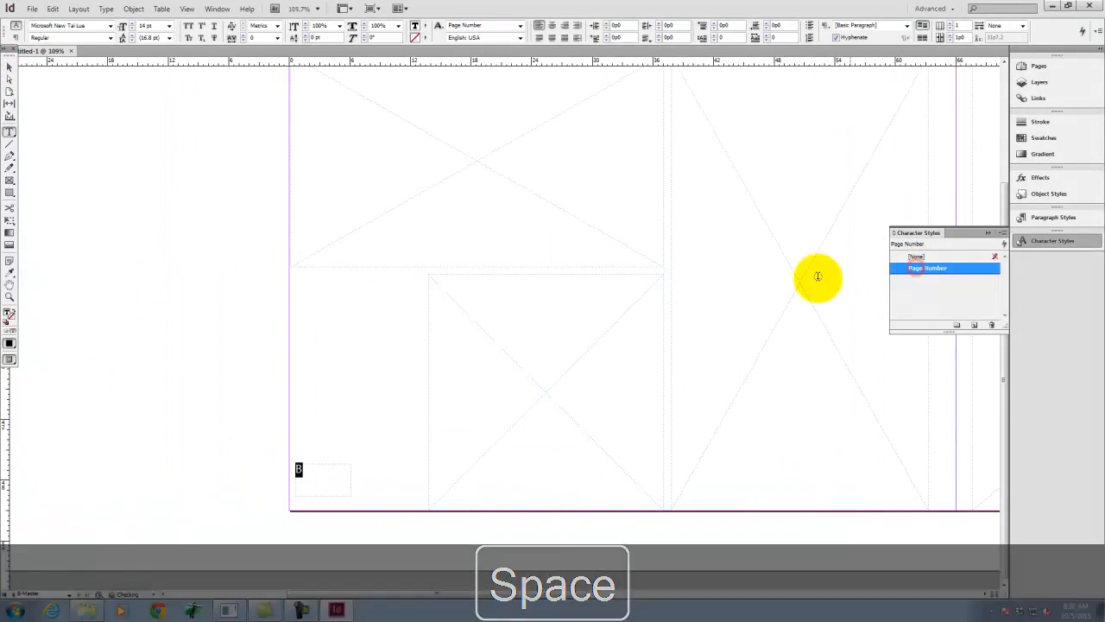
pyautogui.click(8, 69)
pyautogui.click(222, 239)
pyautogui.press('space')
pyautogui.moveTo(950, 337); pyautogui.dragTo(233, 277)
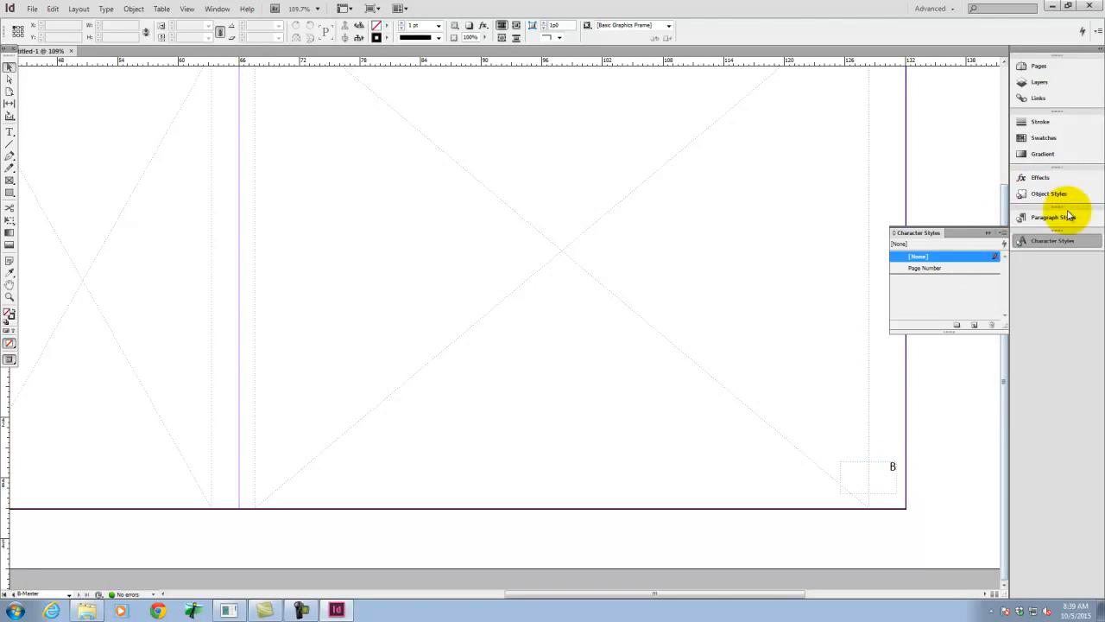
# - Start a new section at page 2 with the section marker "Assignment 101" and the section prefix "A101"
pyautogui.click(1049, 67)
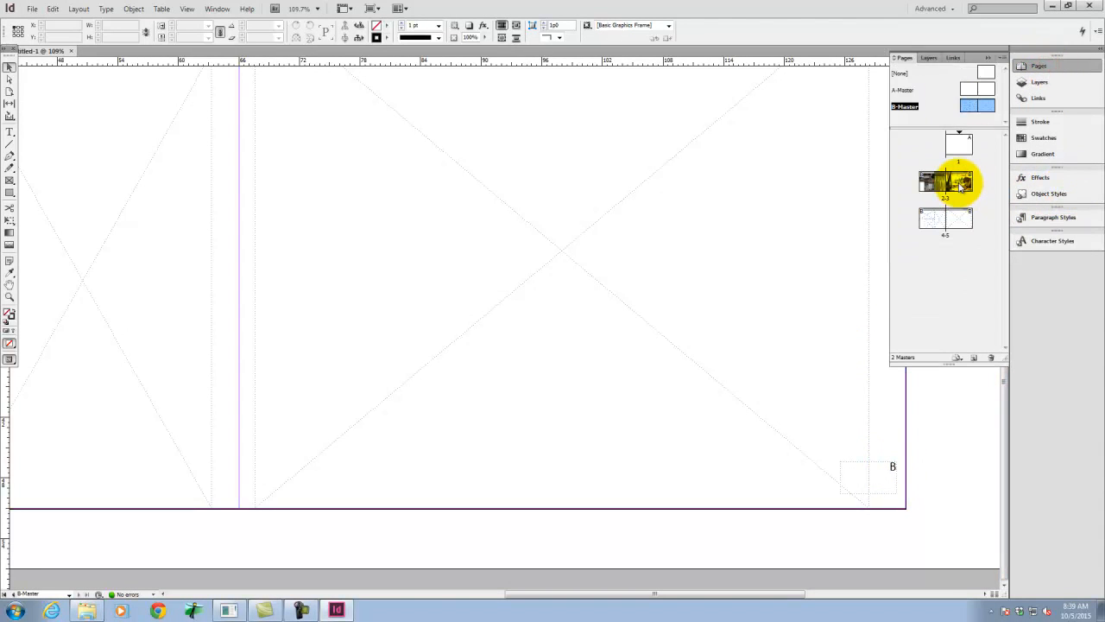
pyautogui.doubleClick(944, 180)
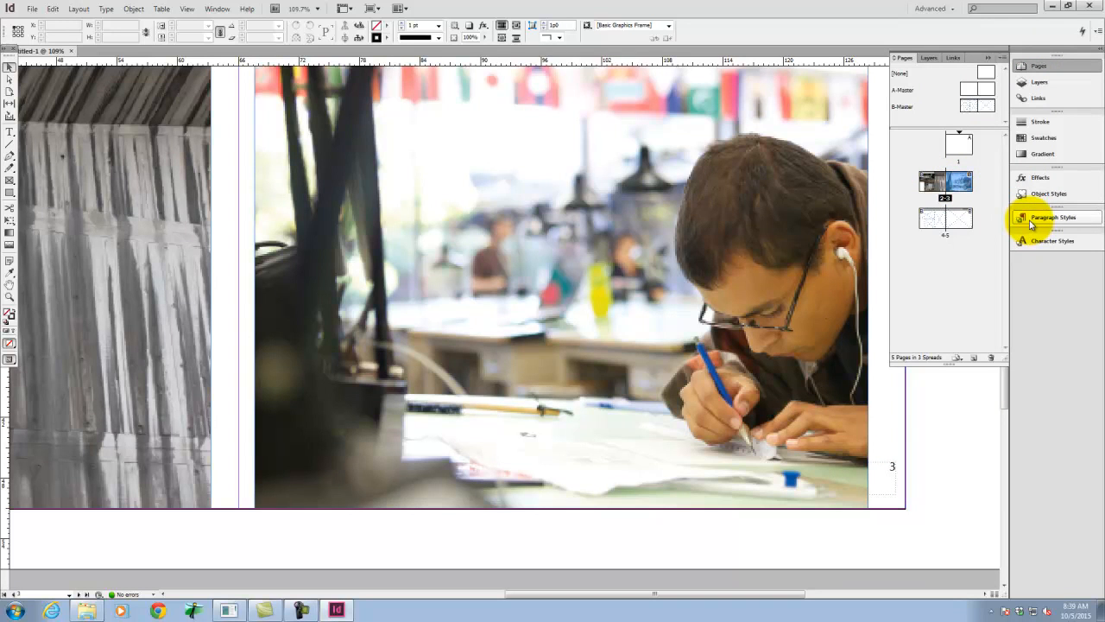
pyautogui.doubleClick(931, 181)
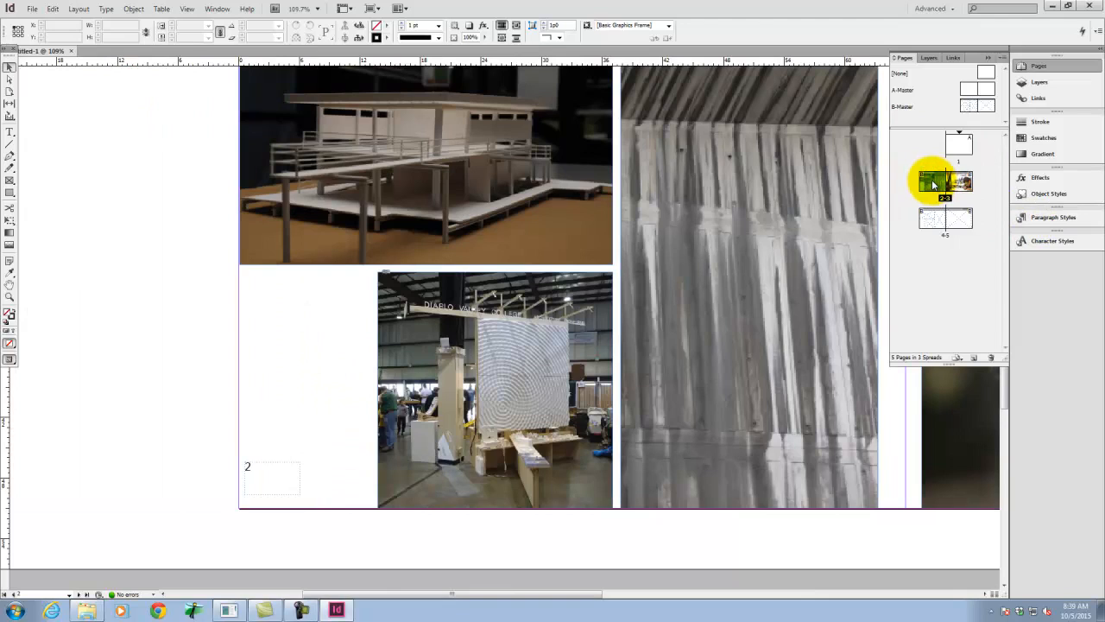
pyautogui.rightClick(931, 181)
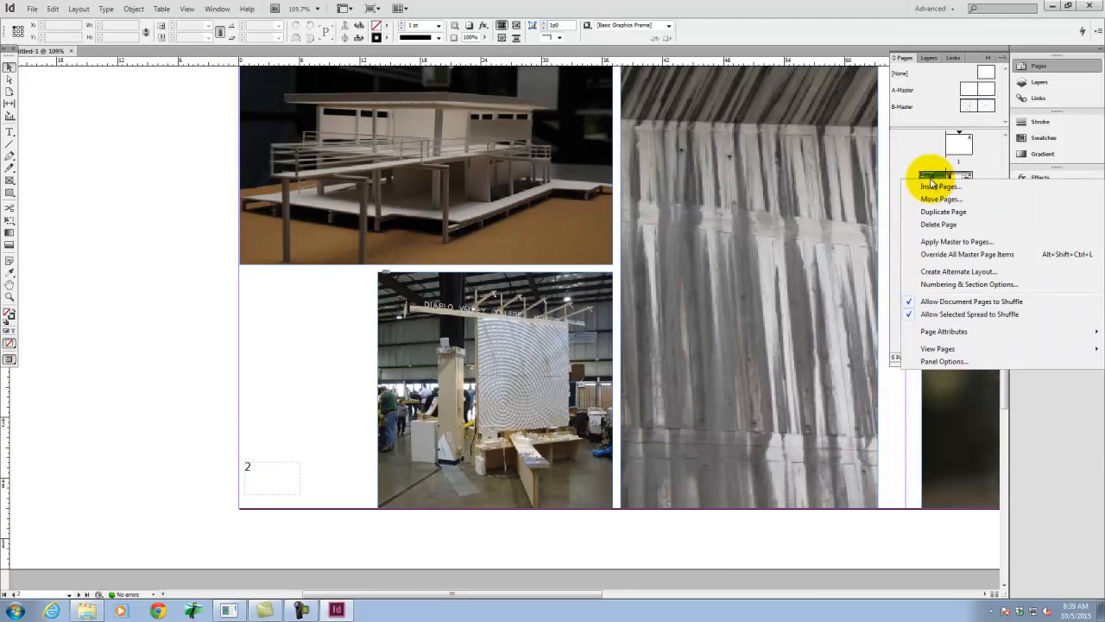
pyautogui.click(960, 284)
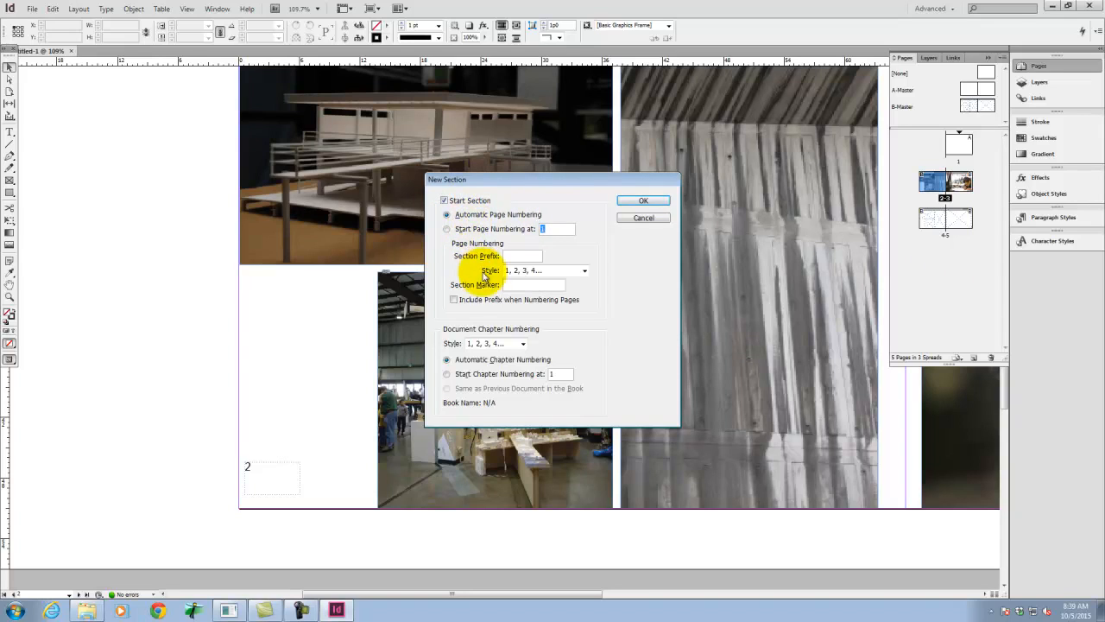
pyautogui.click(519, 285)
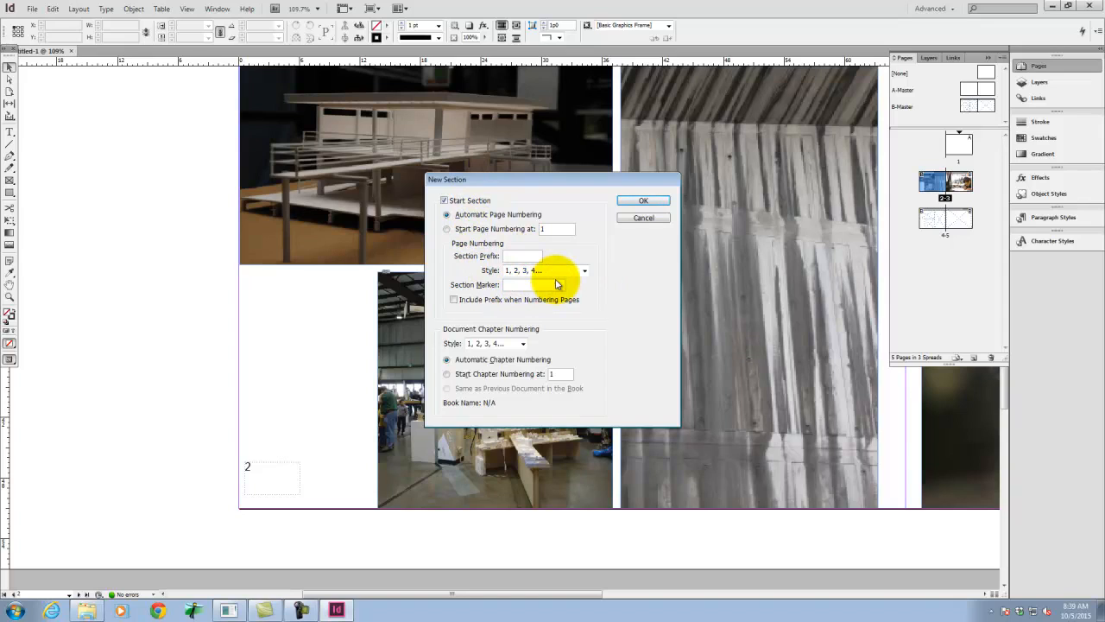
pyautogui.write('Assignment 101')
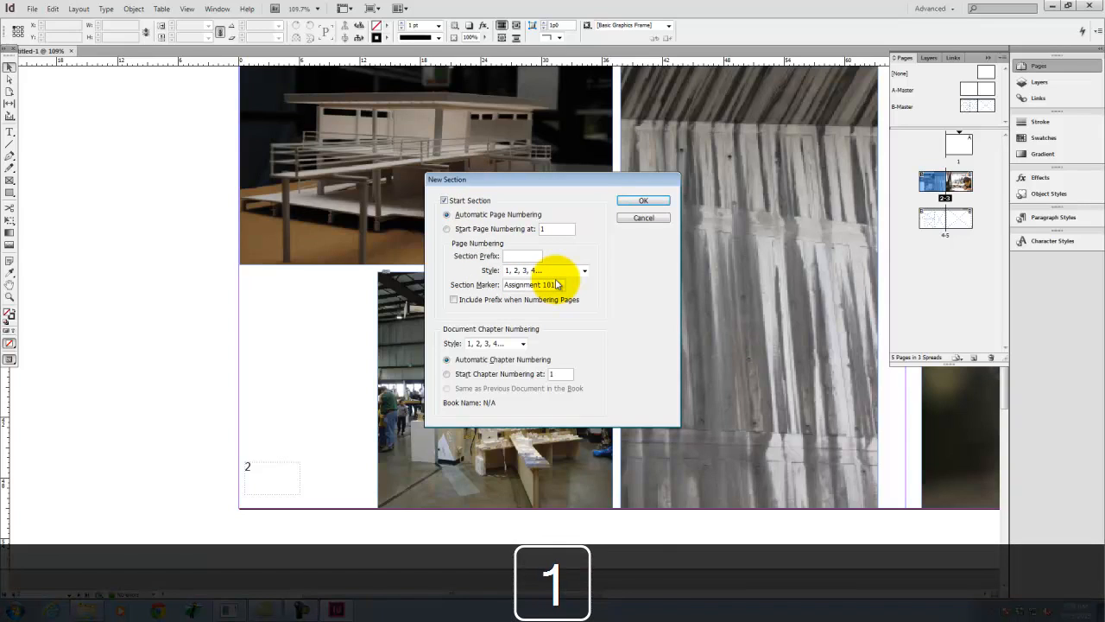
pyautogui.write('A101')
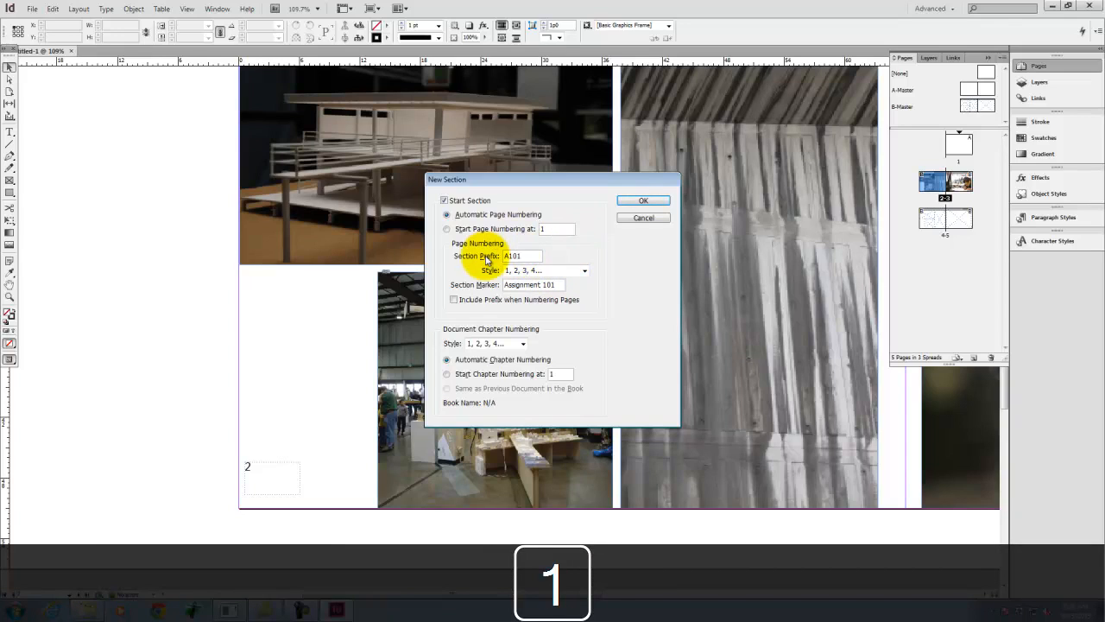
pyautogui.click(654, 202)
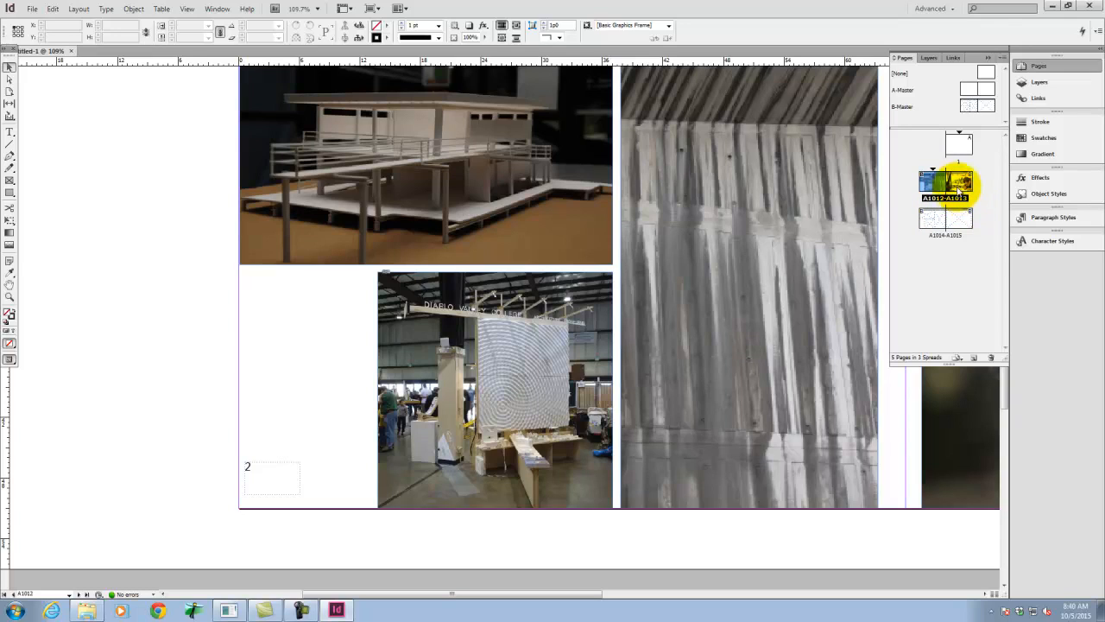
# - Insert a section marker enclosed in square brackets after the page number on B-Master's left page
pyautogui.doubleClick(977, 106)
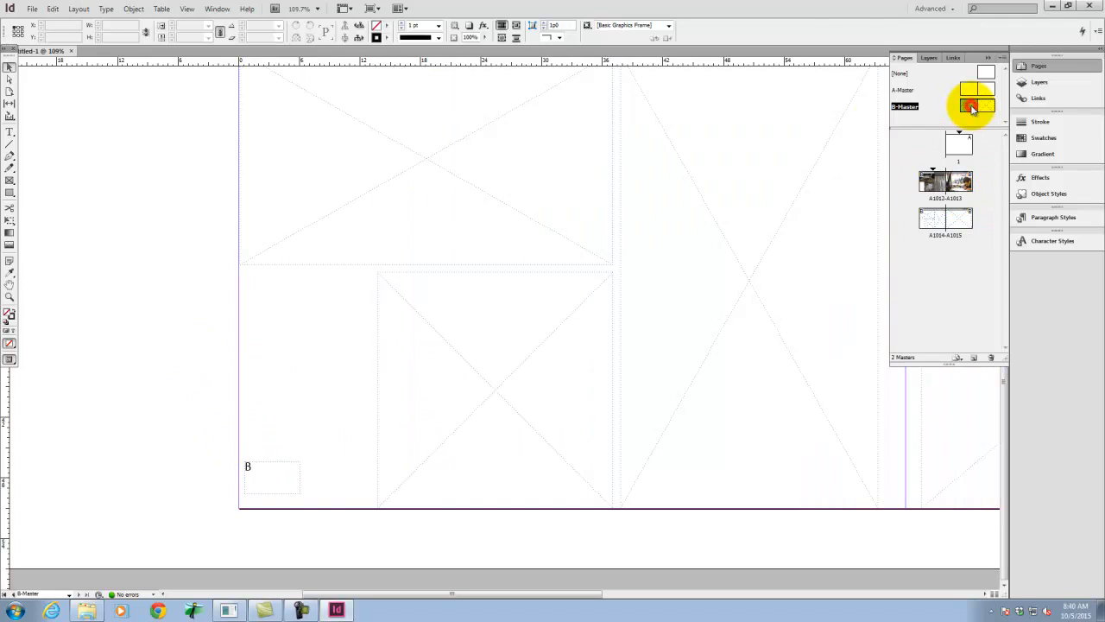
pyautogui.click(282, 465)
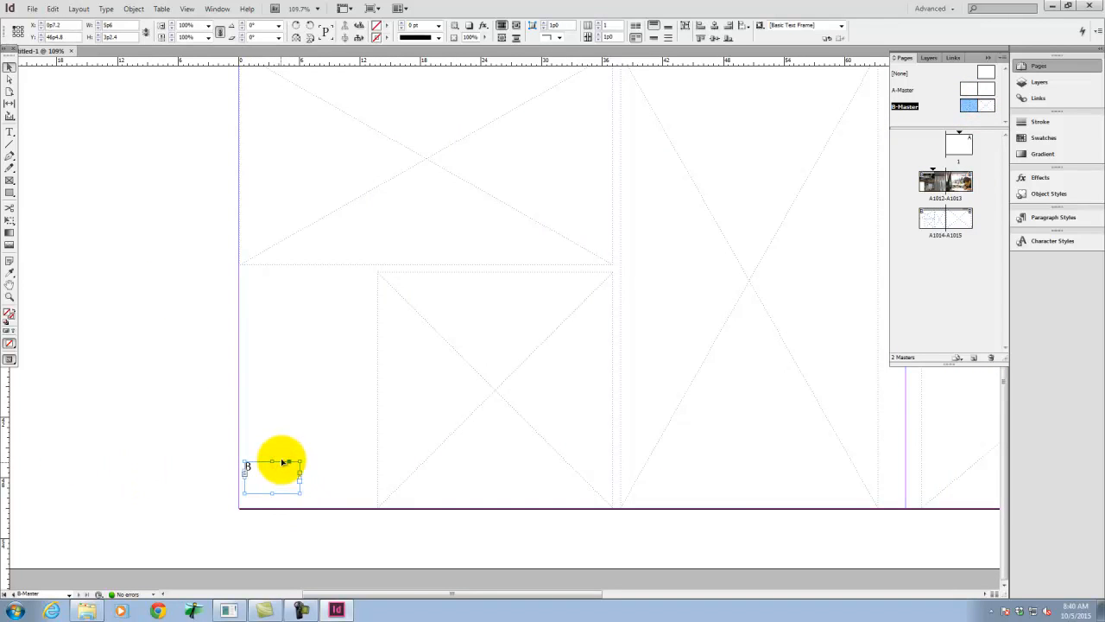
pyautogui.doubleClick(267, 474)
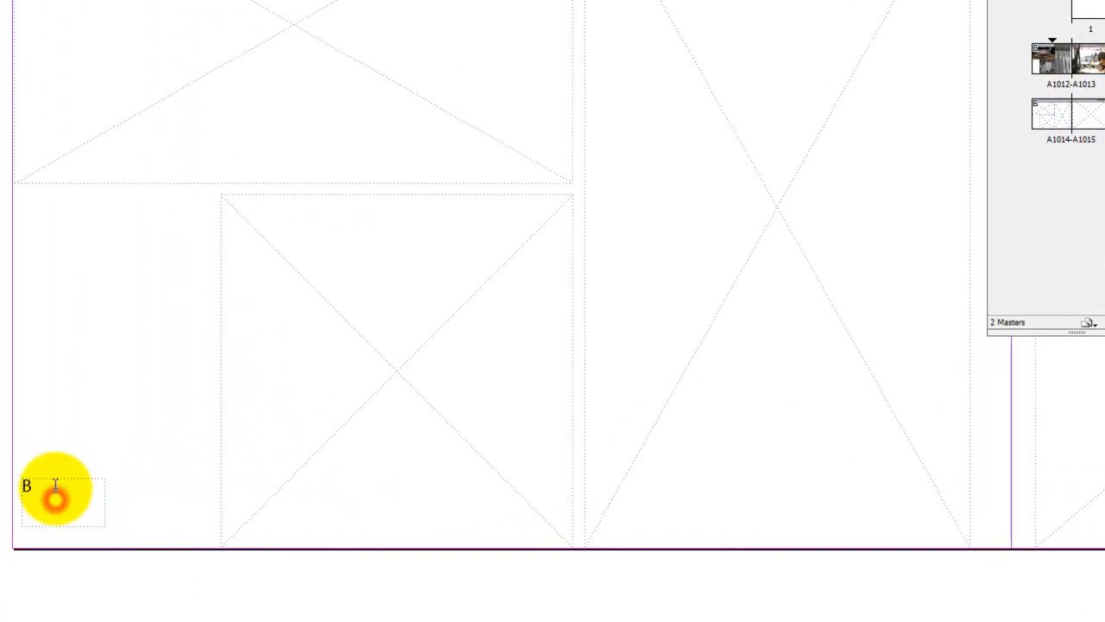
pyautogui.click(1, 2)
pyautogui.moveTo(0, 2)
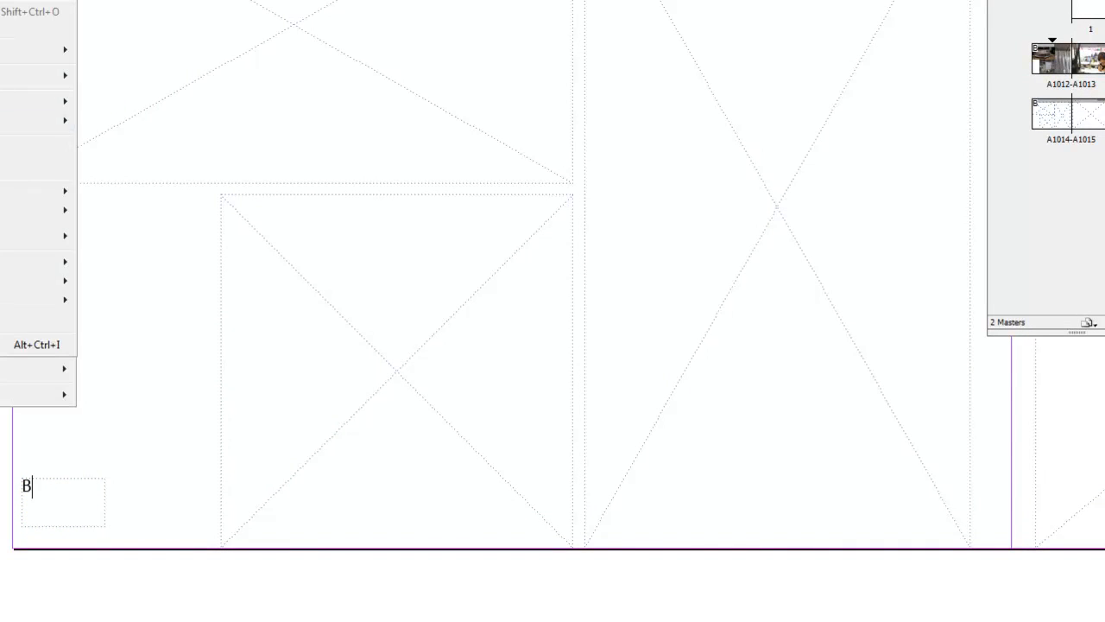
pyautogui.moveTo(39, 262)
pyautogui.moveTo(217, 284)
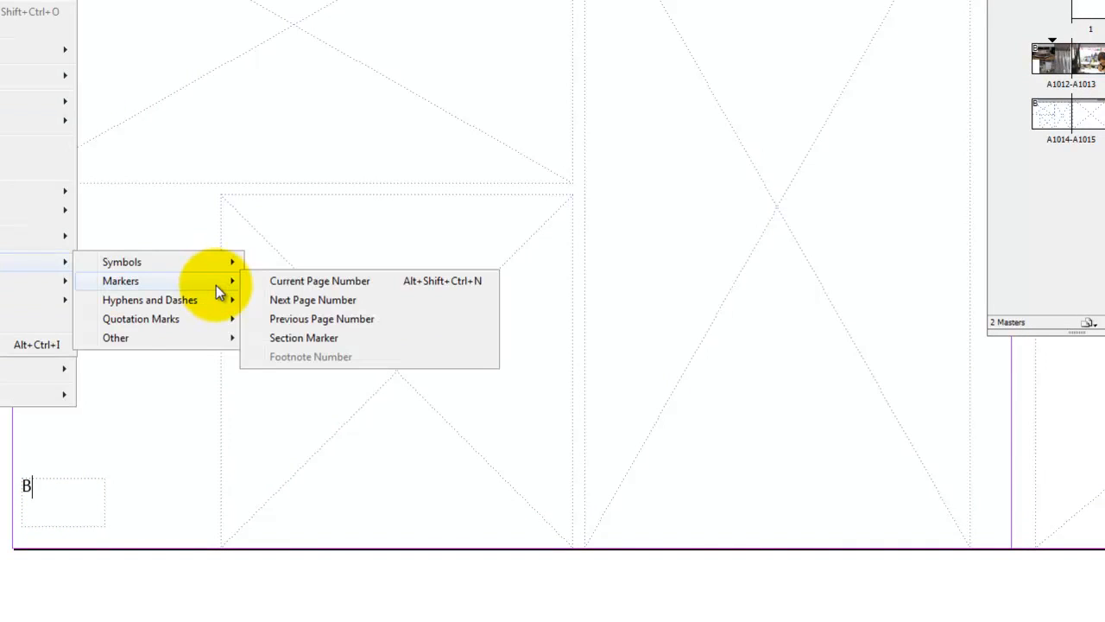
pyautogui.click(329, 339)
pyautogui.click(39, 486)
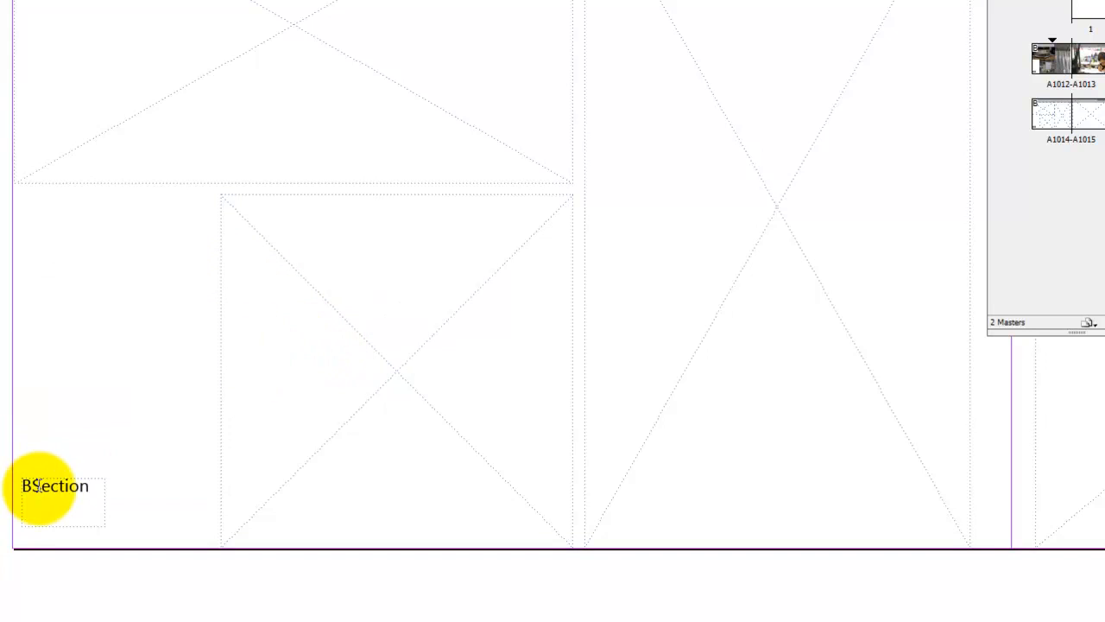
pyautogui.write('[')
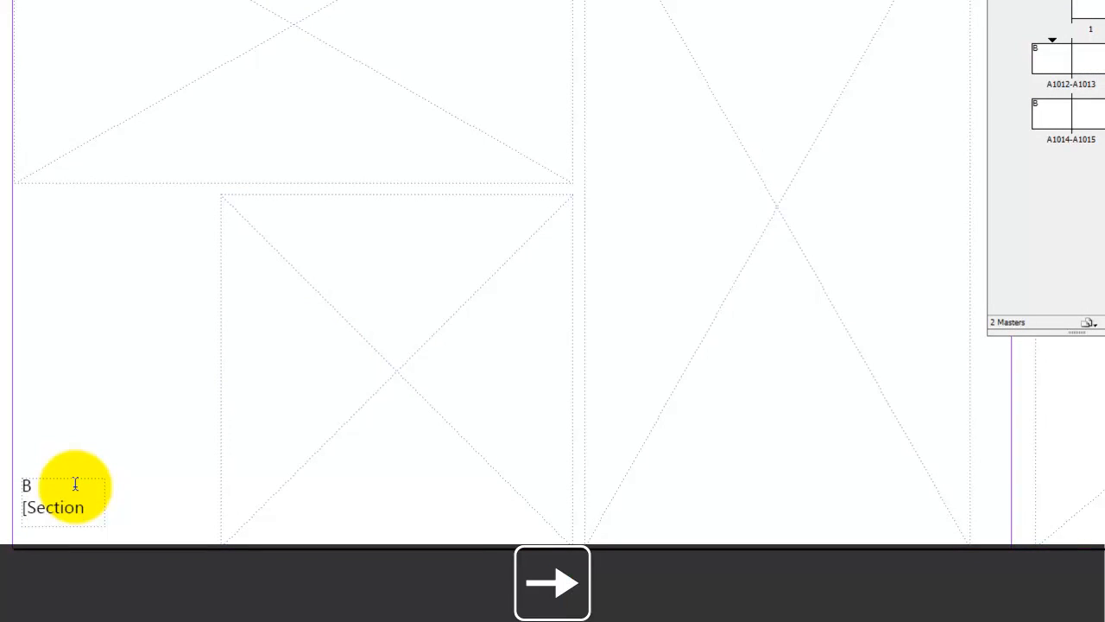
pyautogui.write(']')
# - Reduce the text size of the left page's bracketed section marker and widen its text frame to fit page number and marker on one line
pyautogui.moveTo(90, 509); pyautogui.dragTo(2, 496)
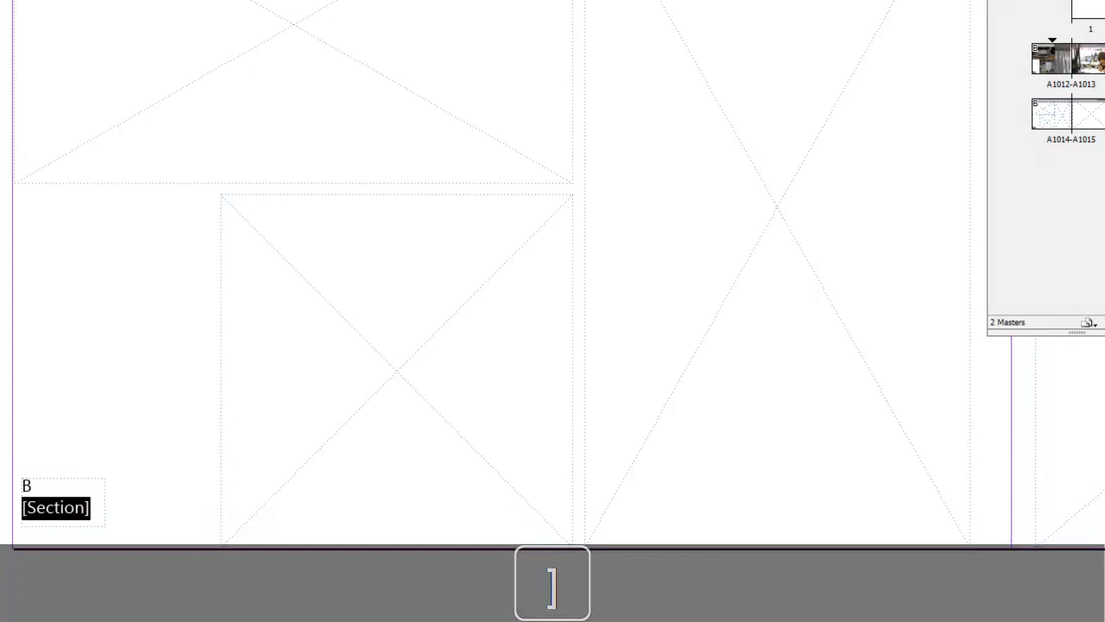
pyautogui.hotkey('ctrl', 'shift', ',')
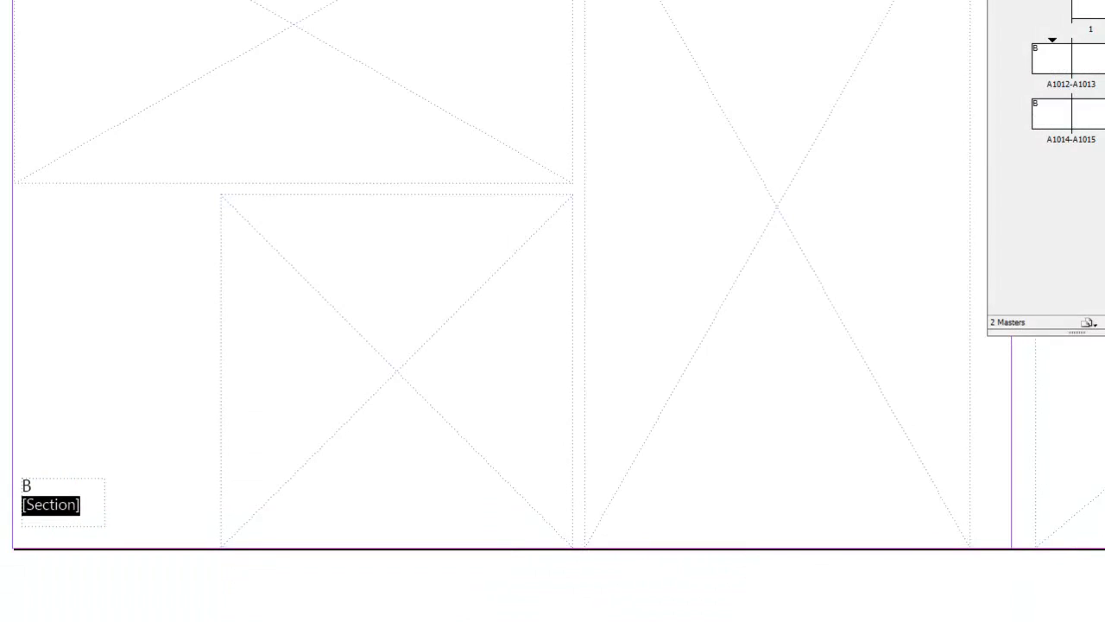
pyautogui.press('Escape')
pyautogui.moveTo(105, 502); pyautogui.dragTo(173, 504)
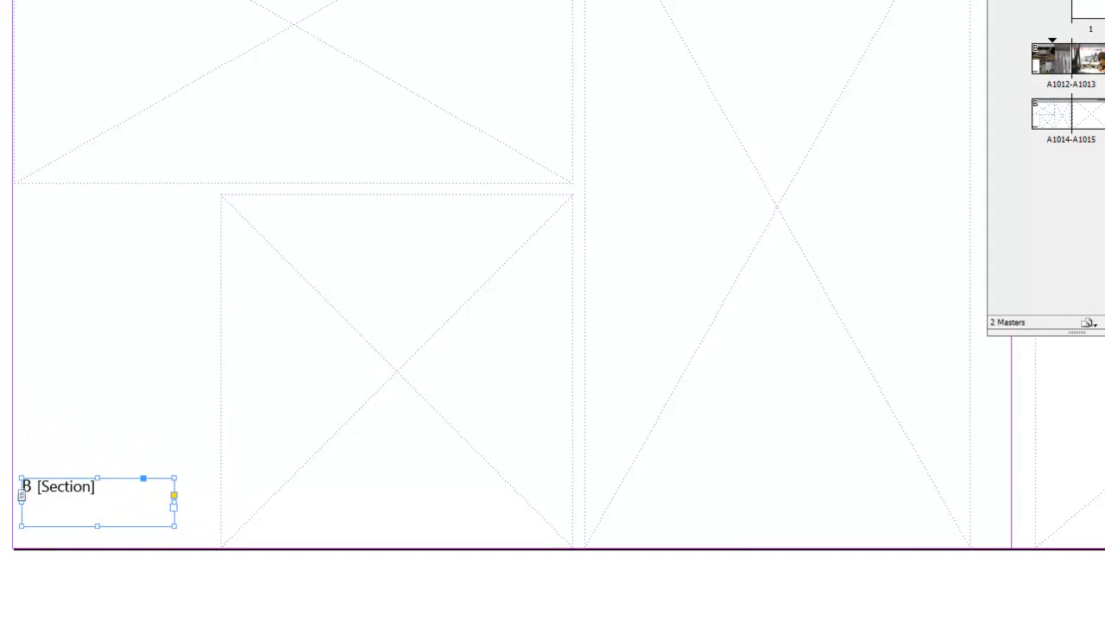
pyautogui.click(80, 466)
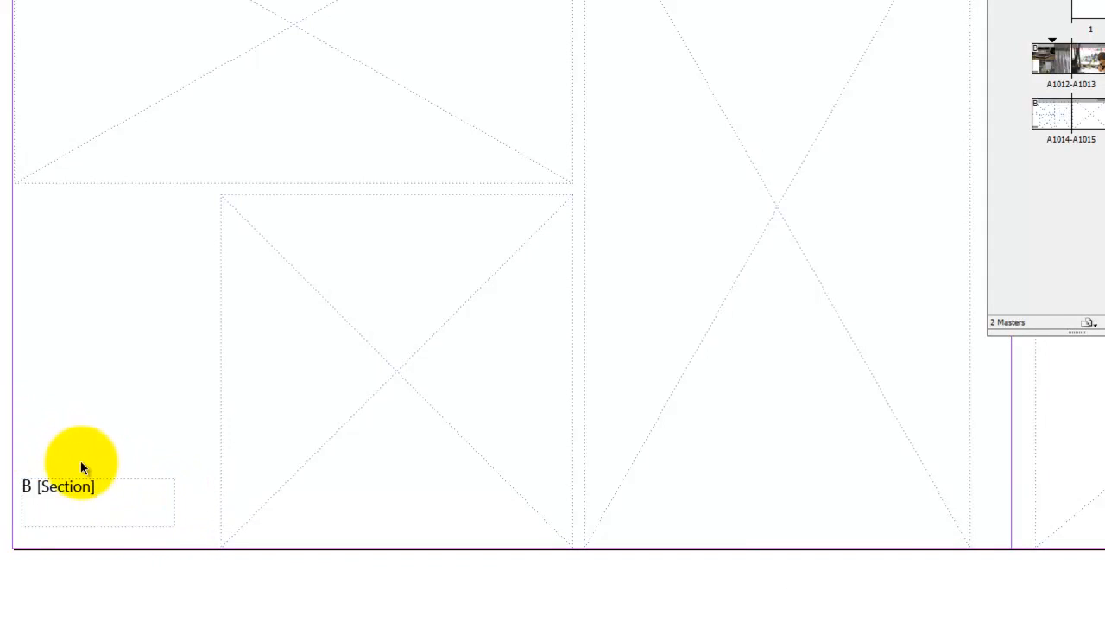
# - Insert a section marker in square brackets, followed by a space, before the page number on B-Master's right page
pyautogui.doubleClick(1049, 55)
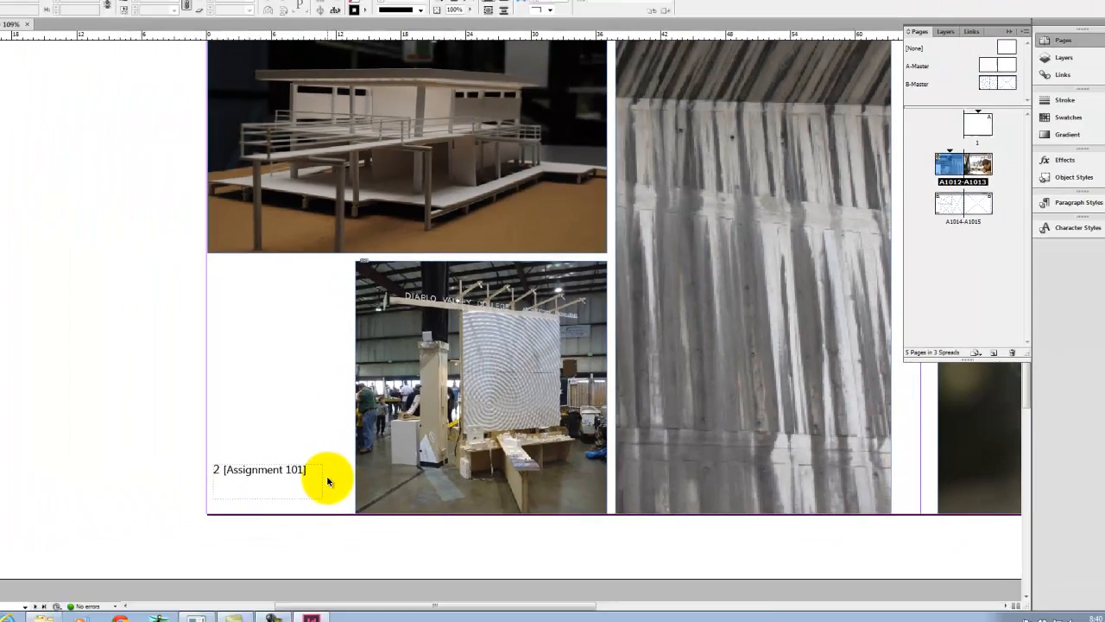
pyautogui.press('space')
pyautogui.moveTo(862, 304); pyautogui.dragTo(180, 272)
pyautogui.moveTo(348, 324); pyautogui.dragTo(8, 313)
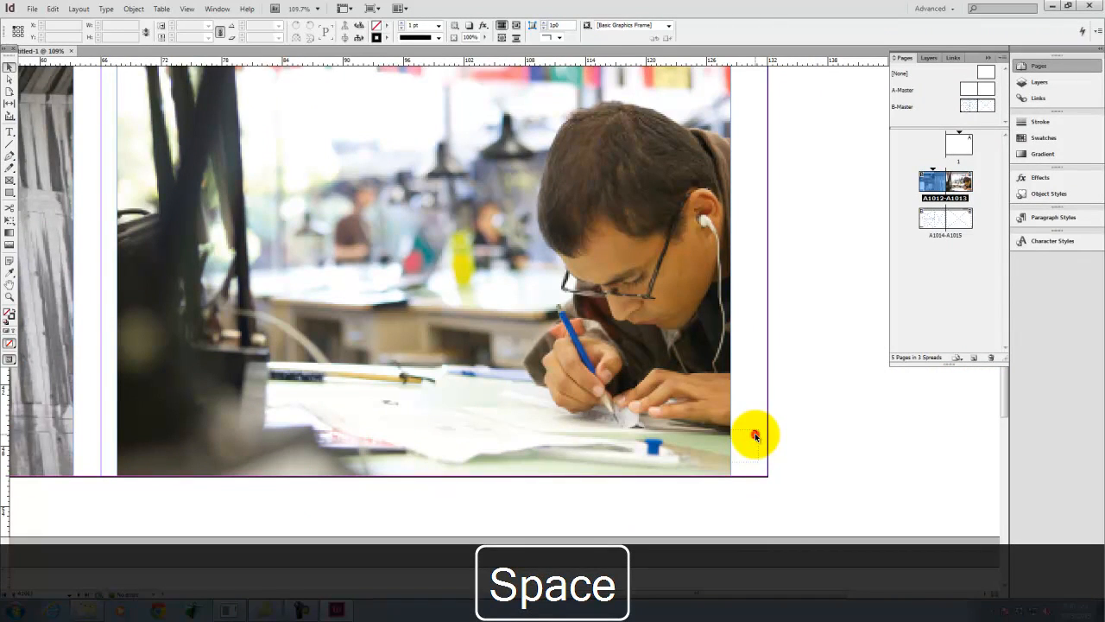
pyautogui.doubleClick(978, 104)
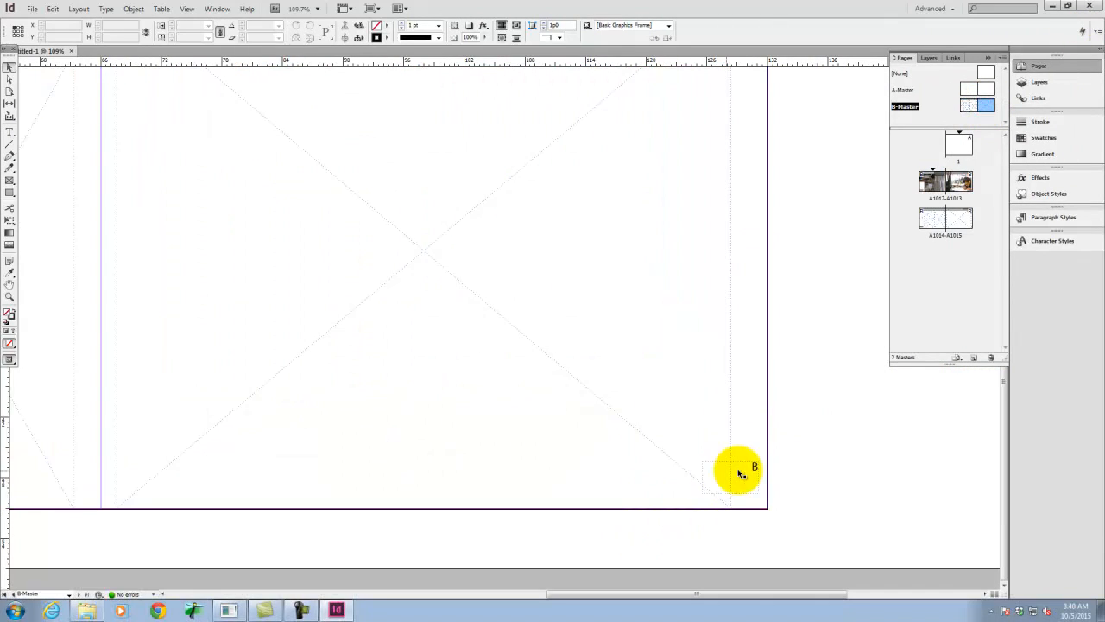
pyautogui.doubleClick(752, 469)
pyautogui.write('[')
pyautogui.click(136, 12)
pyautogui.click(105, 9)
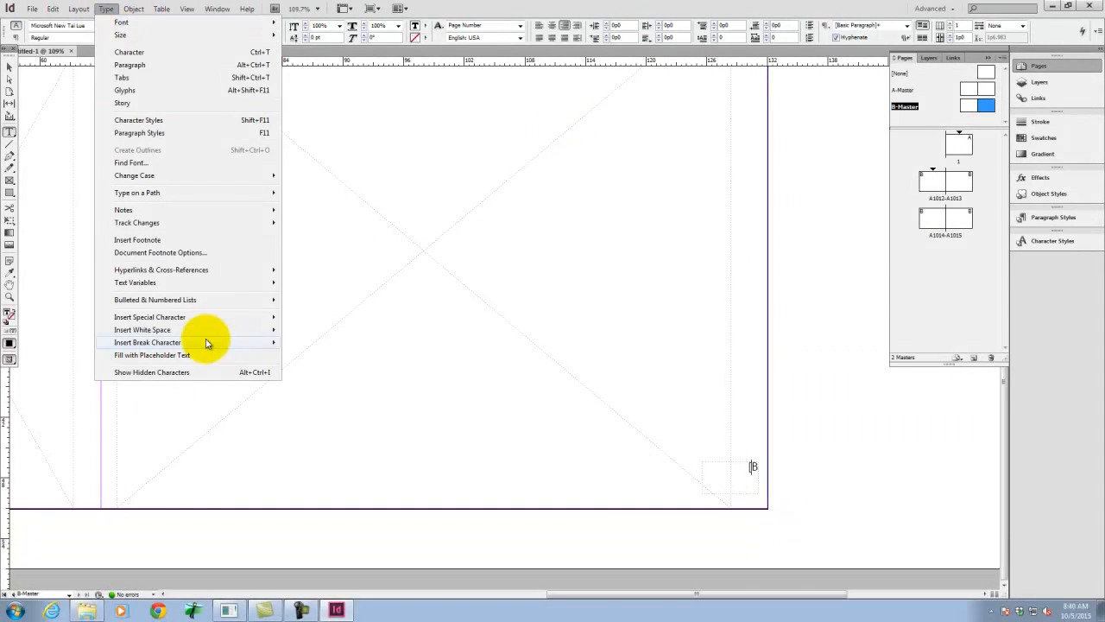
pyautogui.moveTo(205, 317)
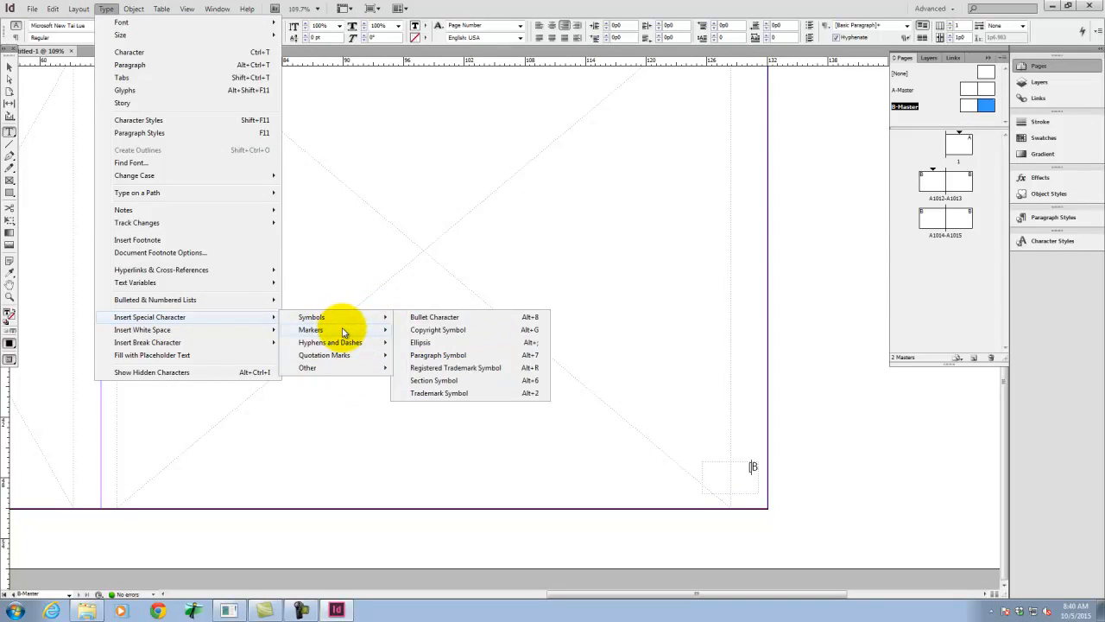
pyautogui.moveTo(343, 332)
pyautogui.click(483, 367)
pyautogui.write(']')
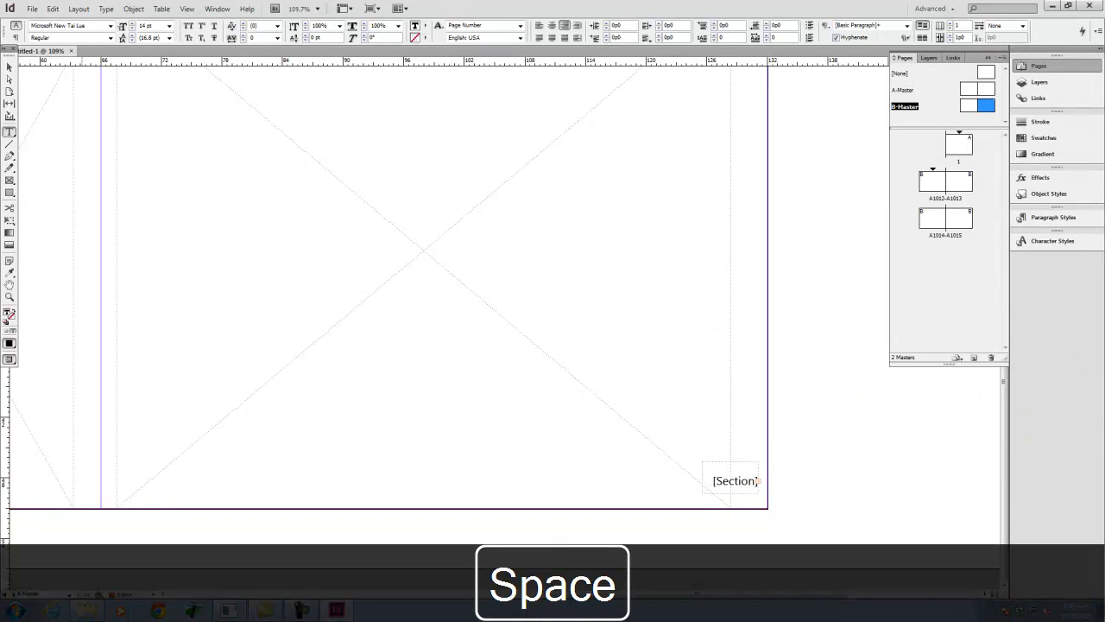
# - Widen the page number text frame on B-Master's right page toward the spine to about 16 picas
pyautogui.click(10, 66)
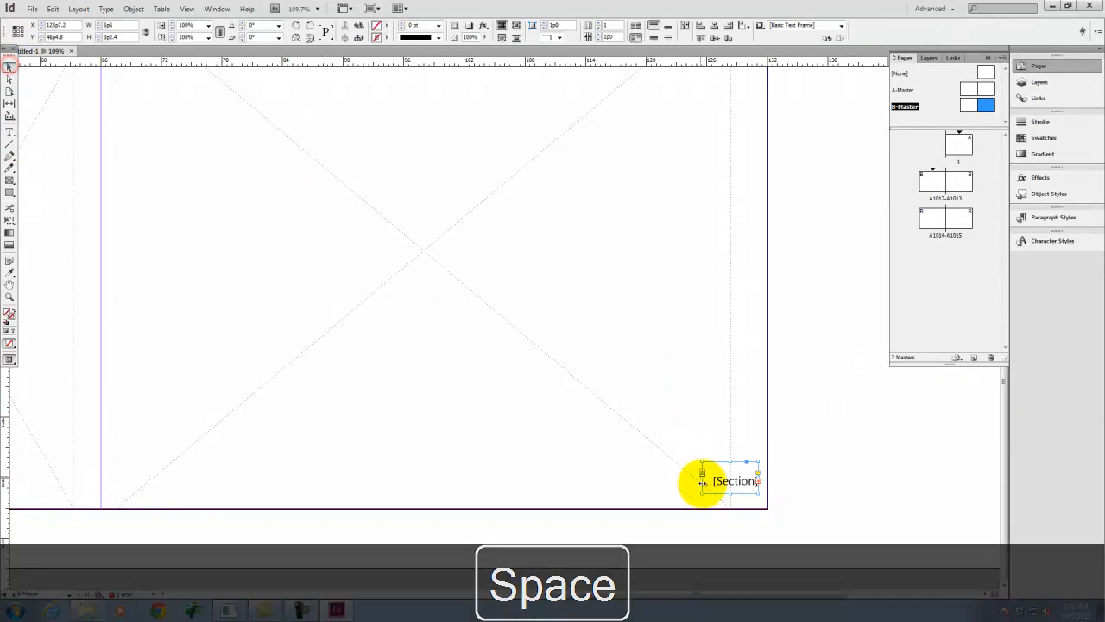
pyautogui.moveTo(702, 496); pyautogui.dragTo(602, 493)
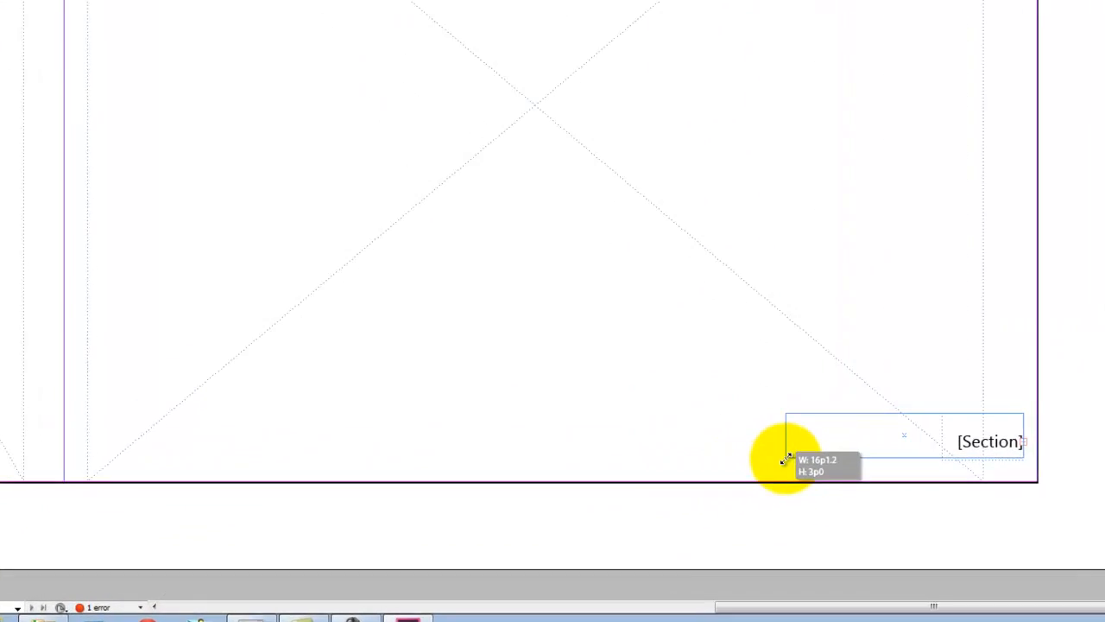
pyautogui.moveTo(800, 457); pyautogui.dragTo(796, 451)
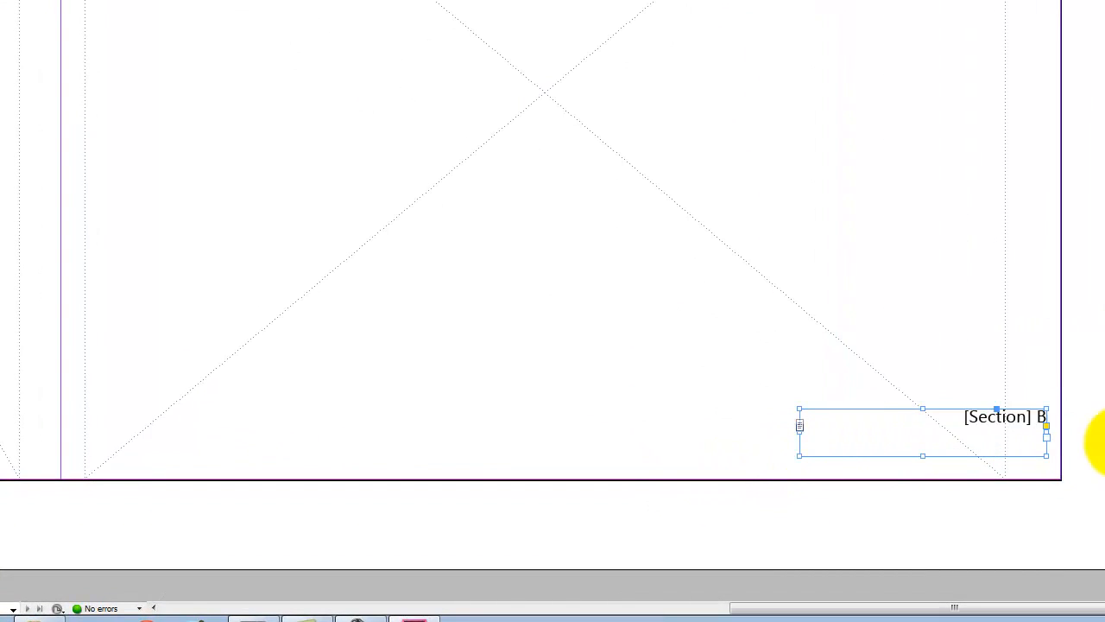
# - Align the top edges of the two page number text frames on B-Master and move the Align panel clear of the spread
pyautogui.hotkey('ctrl', '-')
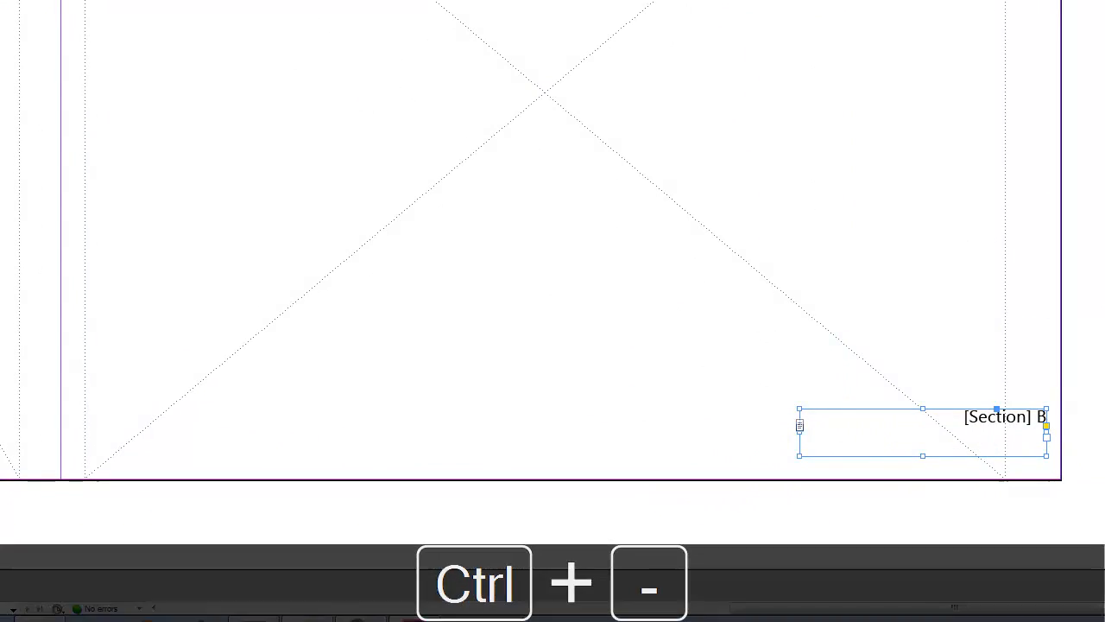
pyautogui.click(62, 371)
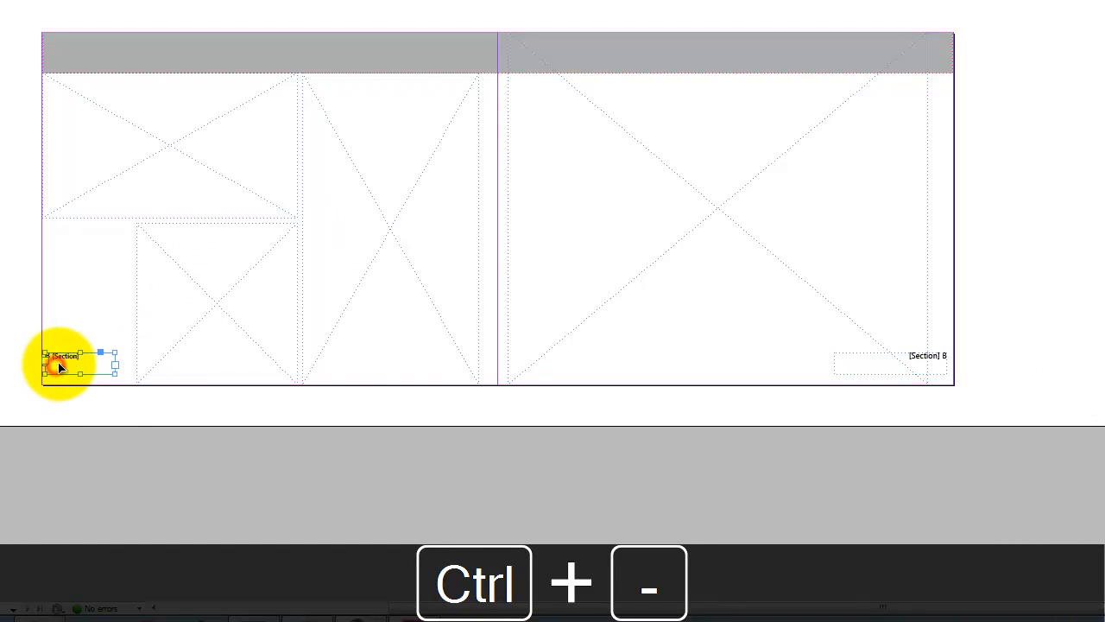
pyautogui.keyDown('shift'); pyautogui.click(931, 362); pyautogui.keyUp('shift')
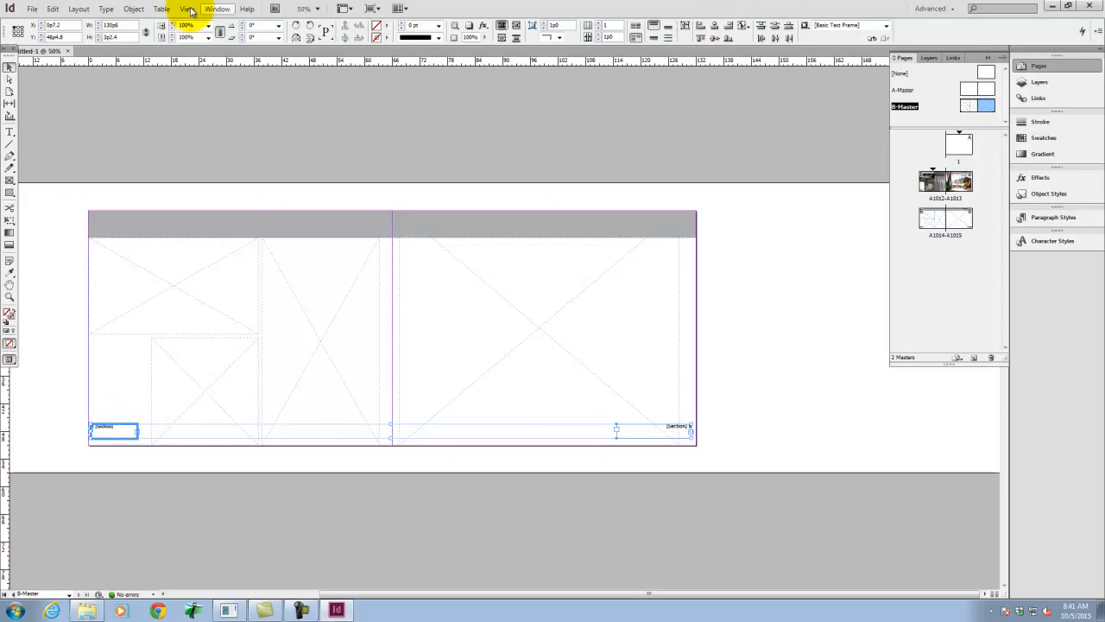
pyautogui.click(189, 8)
pyautogui.click(189, 9)
pyautogui.click(216, 8)
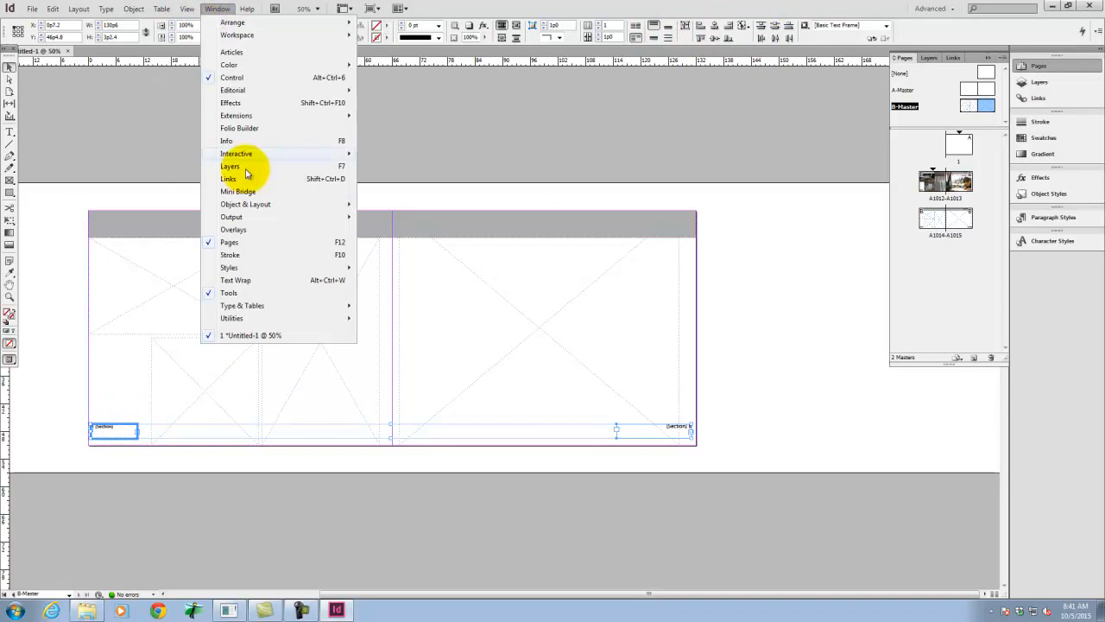
pyautogui.moveTo(253, 207)
pyautogui.click(396, 204)
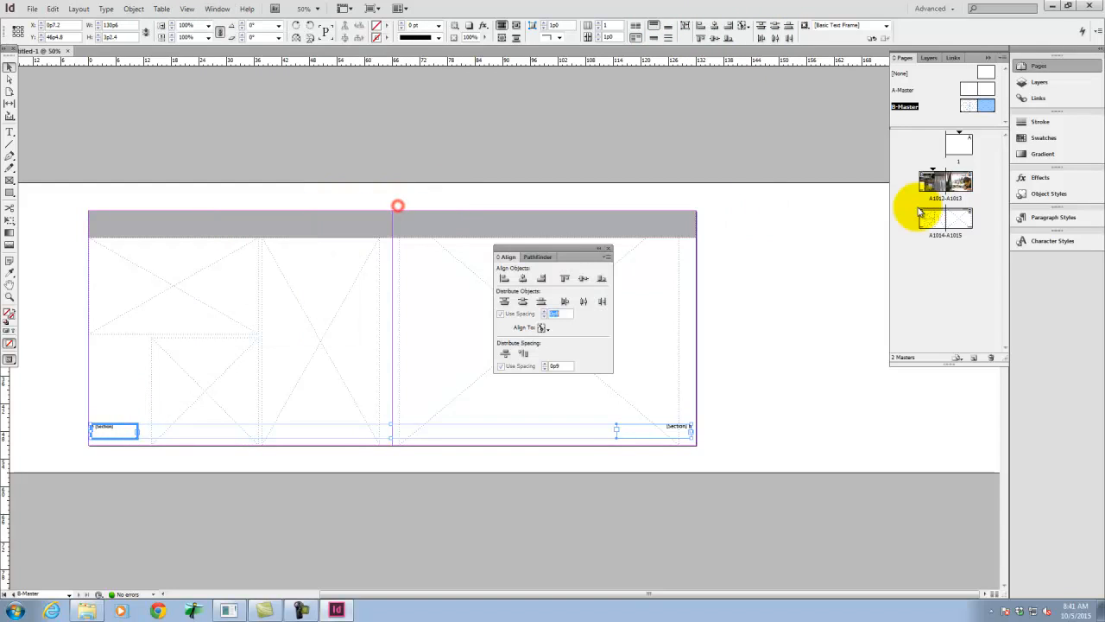
pyautogui.click(564, 277)
pyautogui.moveTo(570, 249); pyautogui.dragTo(1019, 310)
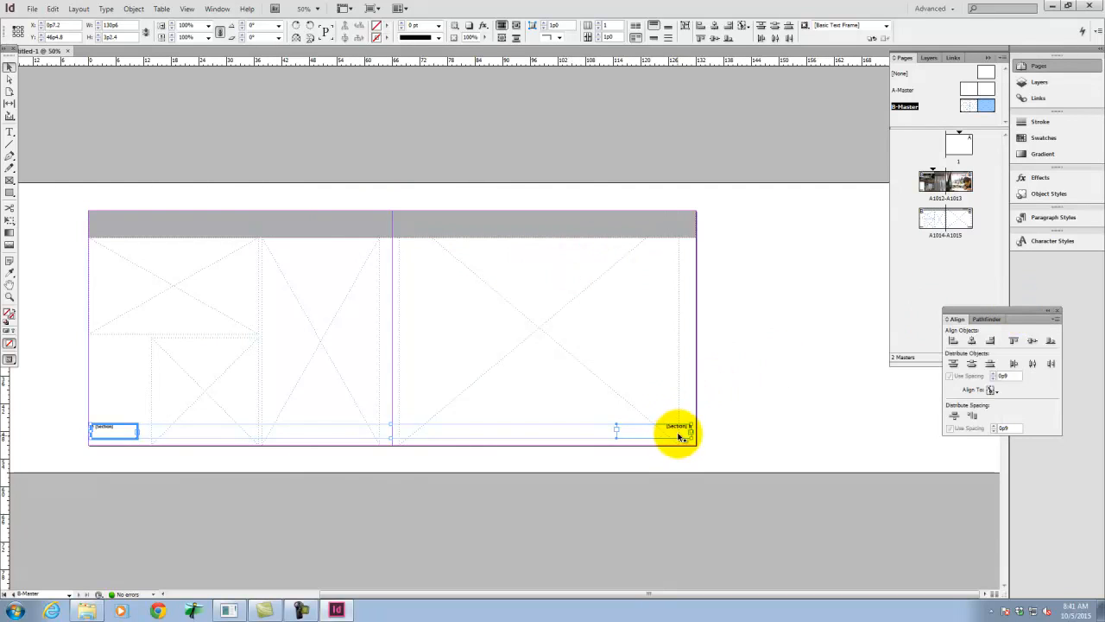
pyautogui.click(679, 423)
pyautogui.hotkey('alt', 'z')
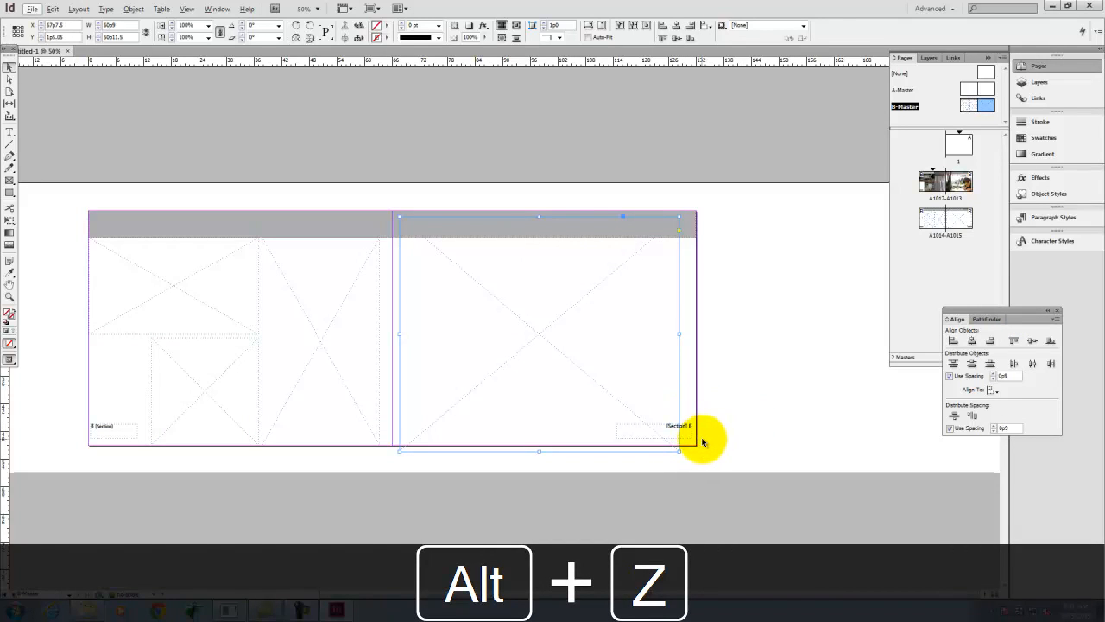
pyautogui.hotkey('ctrl', 'z')
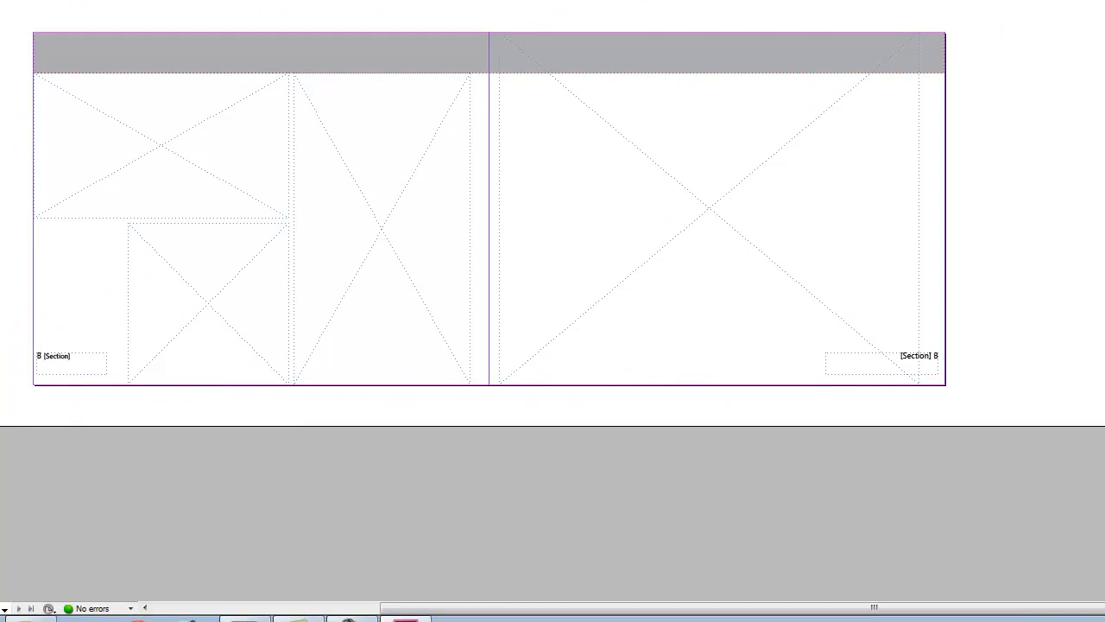
# - Move both page number text frames on B-Master down together to the pages' bottom edge
pyautogui.click(38, 367)
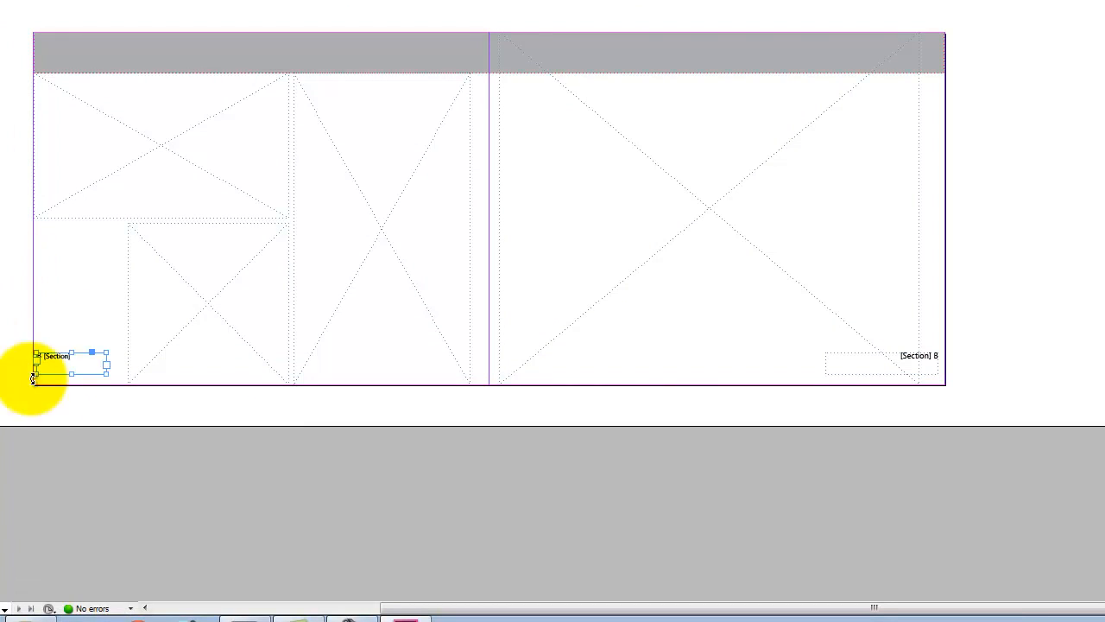
pyautogui.keyDown('shift'); pyautogui.click(928, 367); pyautogui.keyUp('shift')
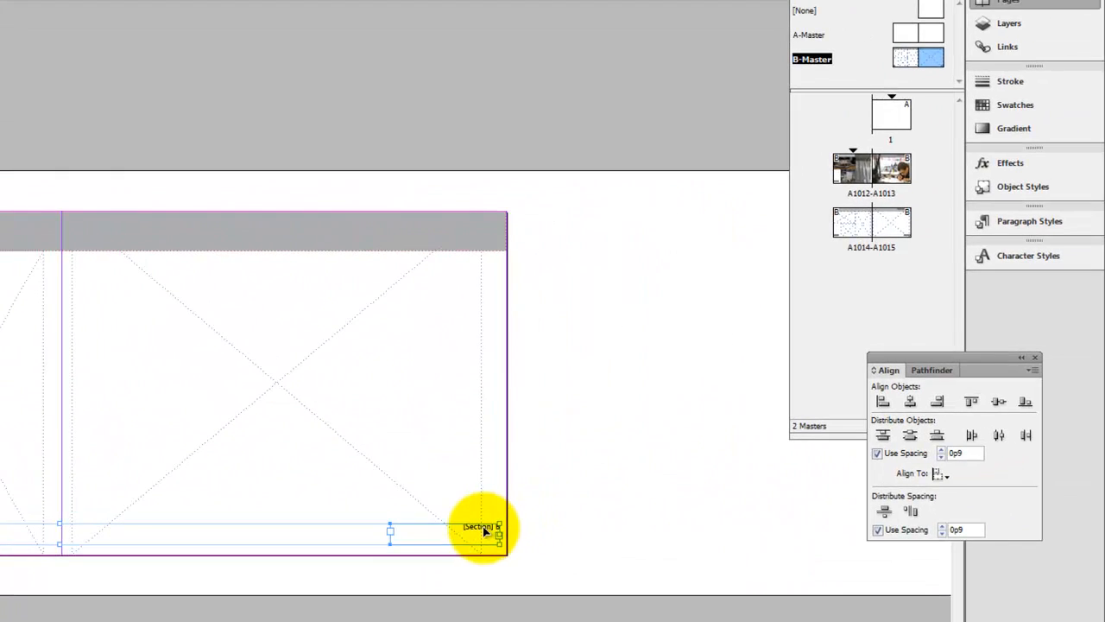
pyautogui.moveTo(920, 356); pyautogui.dragTo(922, 389)
pyautogui.moveTo(486, 558); pyautogui.dragTo(483, 540)
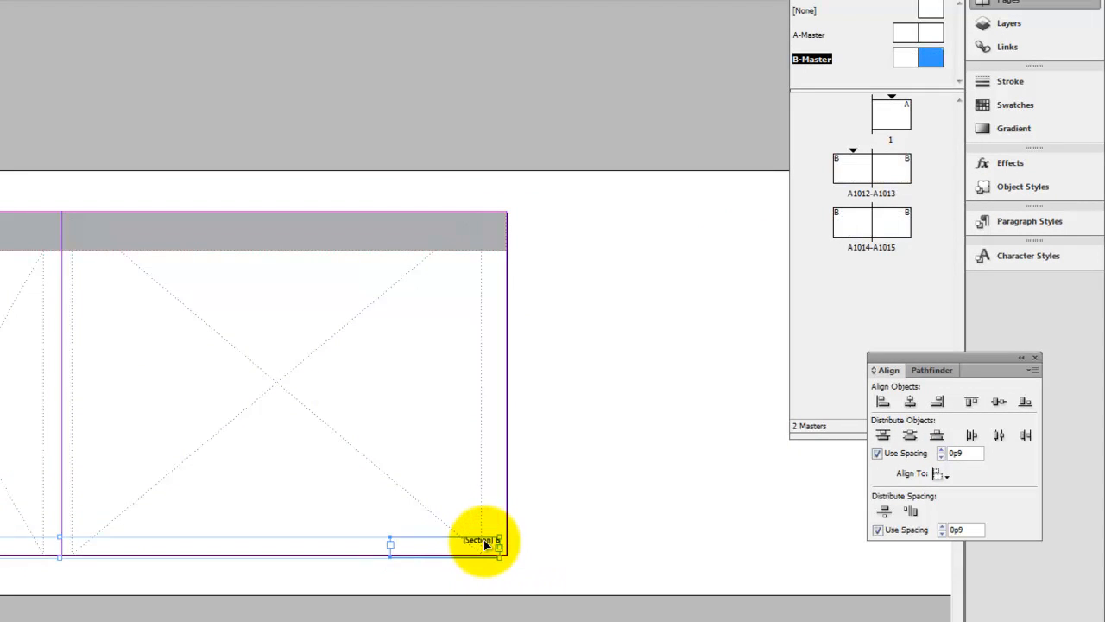
pyautogui.click(557, 476)
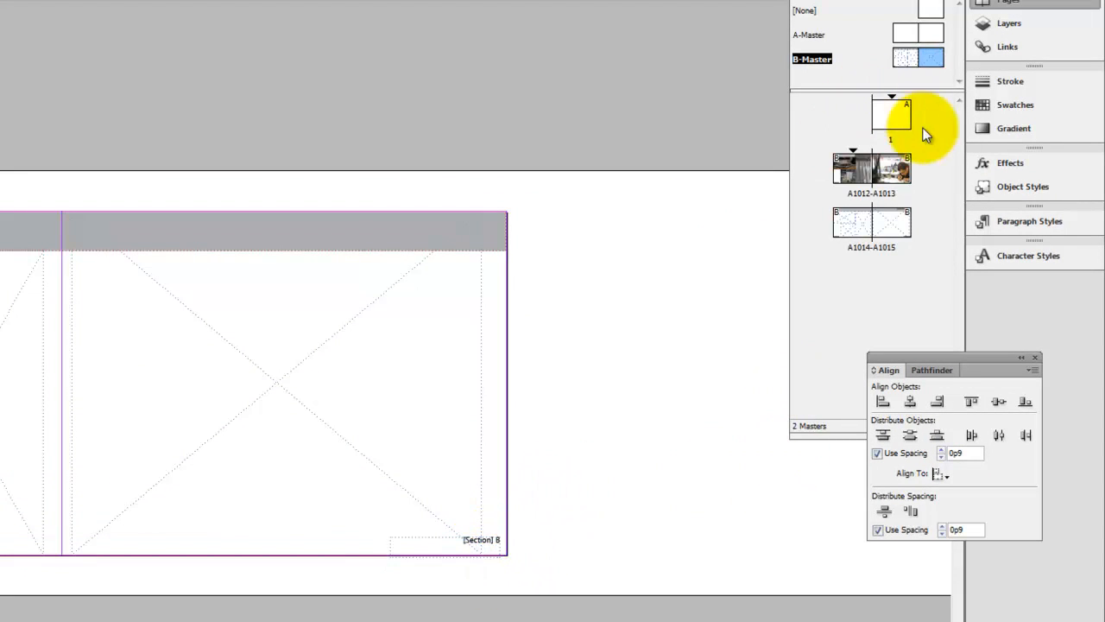
# - Check the section marker on page A1013, and move both page number text frames on B-Master to Layer 2
pyautogui.click(896, 175)
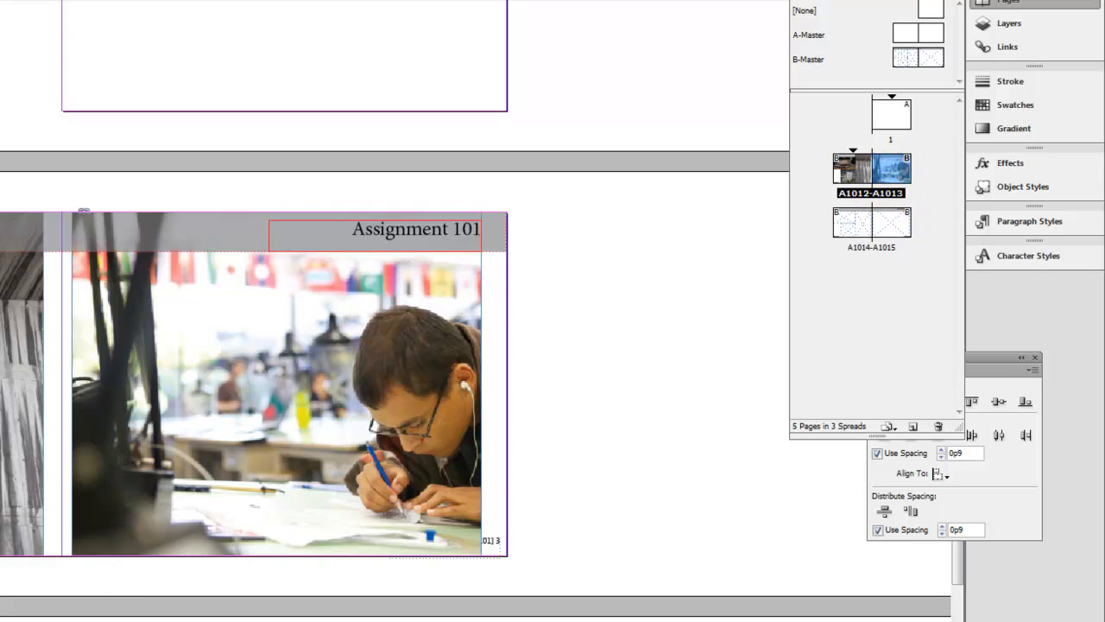
pyautogui.click(490, 548)
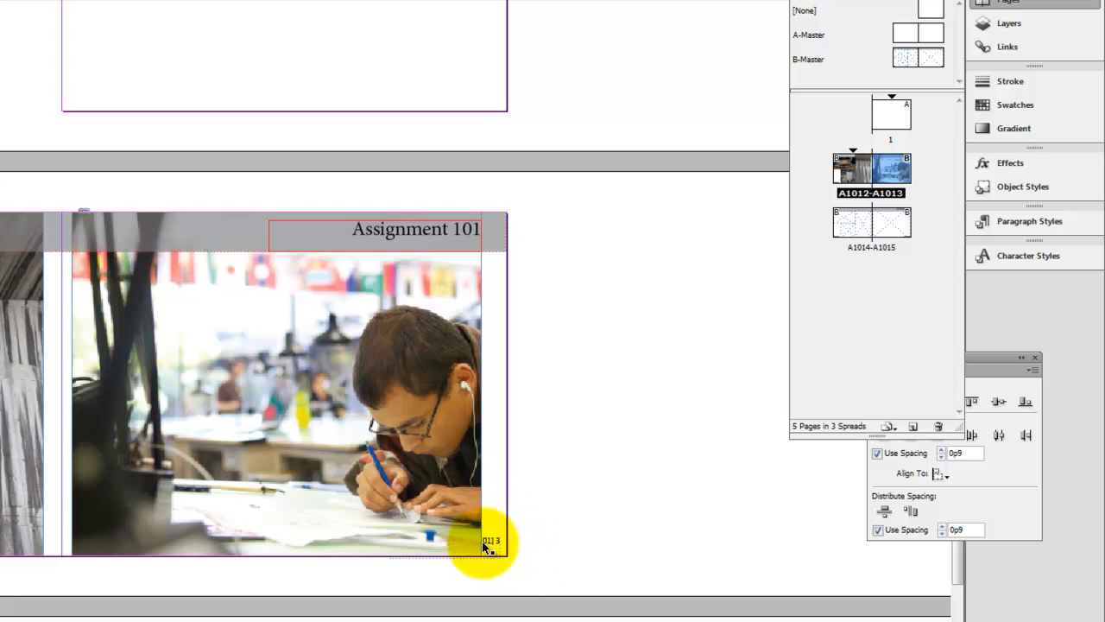
pyautogui.doubleClick(936, 56)
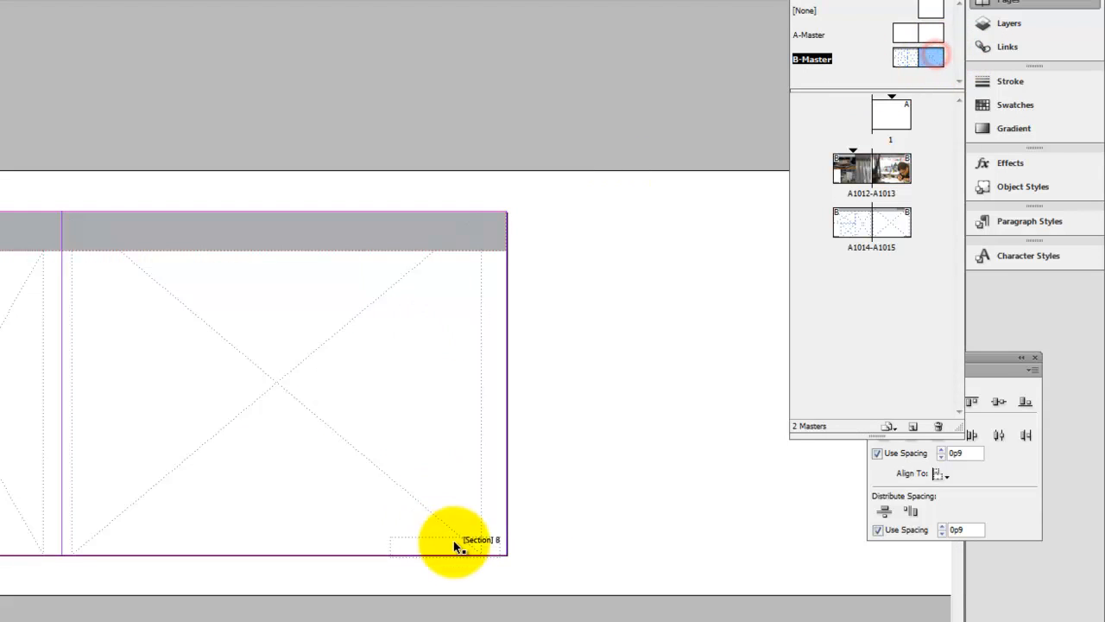
pyautogui.click(502, 541)
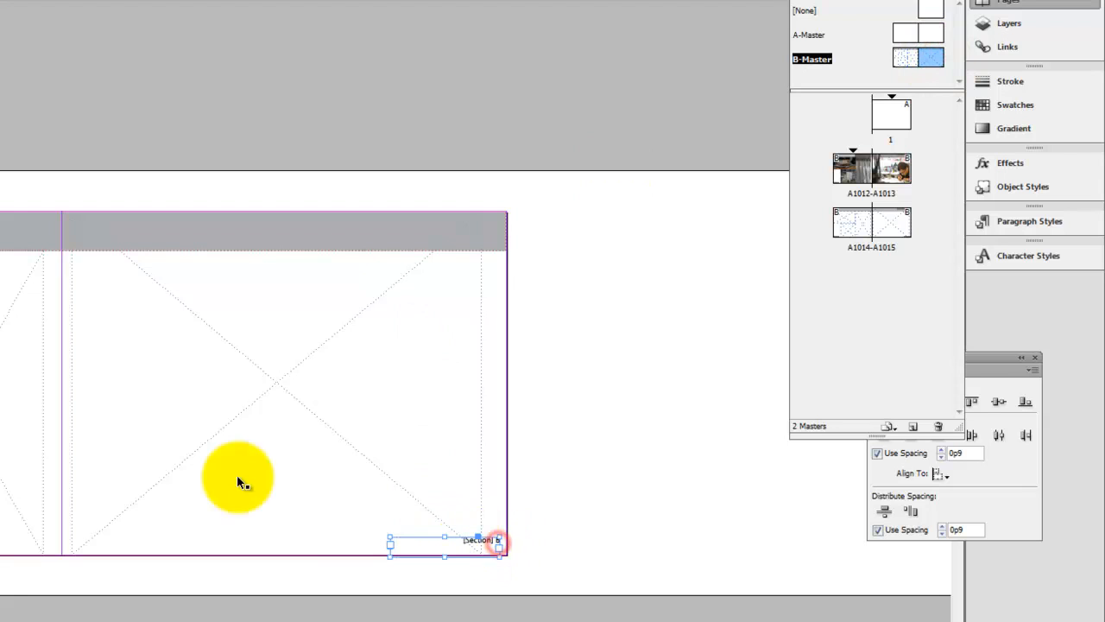
pyautogui.keyDown('shift'); pyautogui.click(100, 434); pyautogui.keyUp('shift')
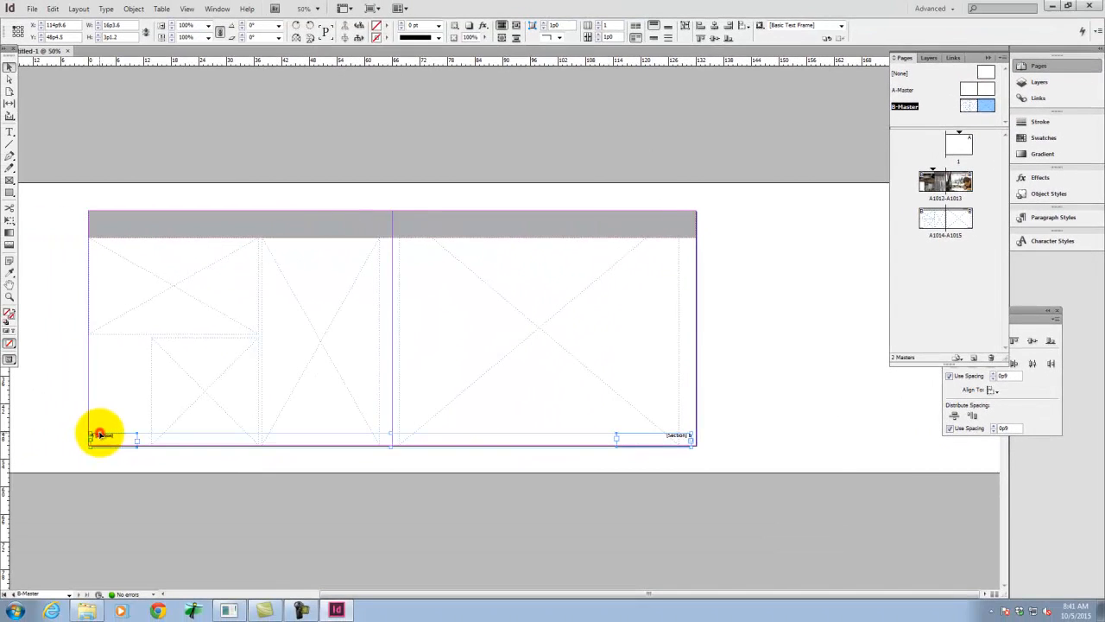
pyautogui.click(929, 57)
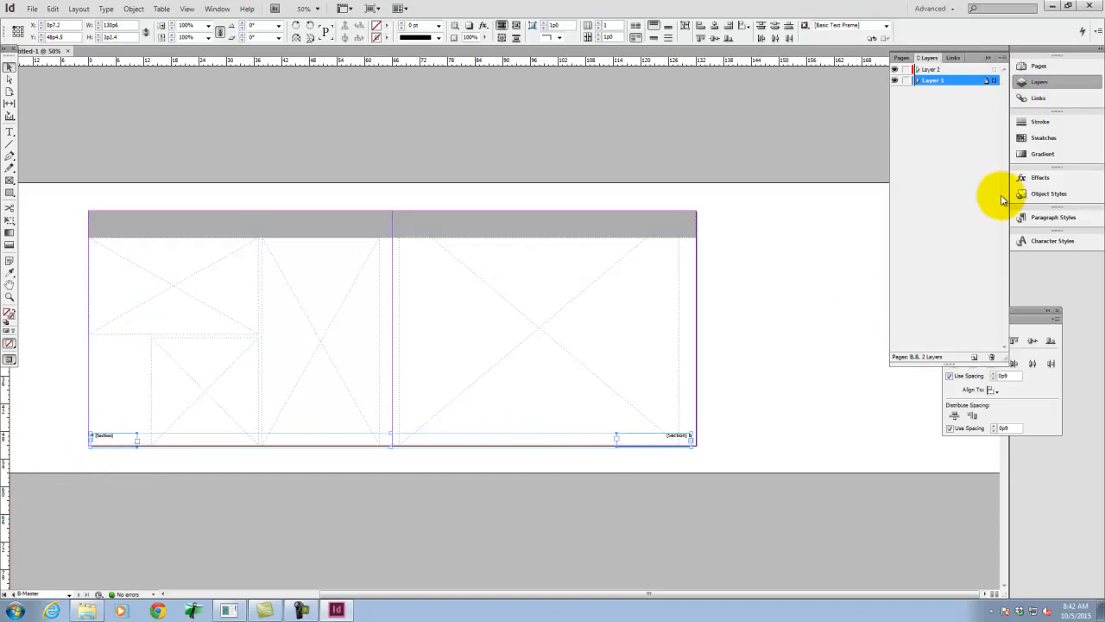
pyautogui.moveTo(994, 82); pyautogui.dragTo(995, 72)
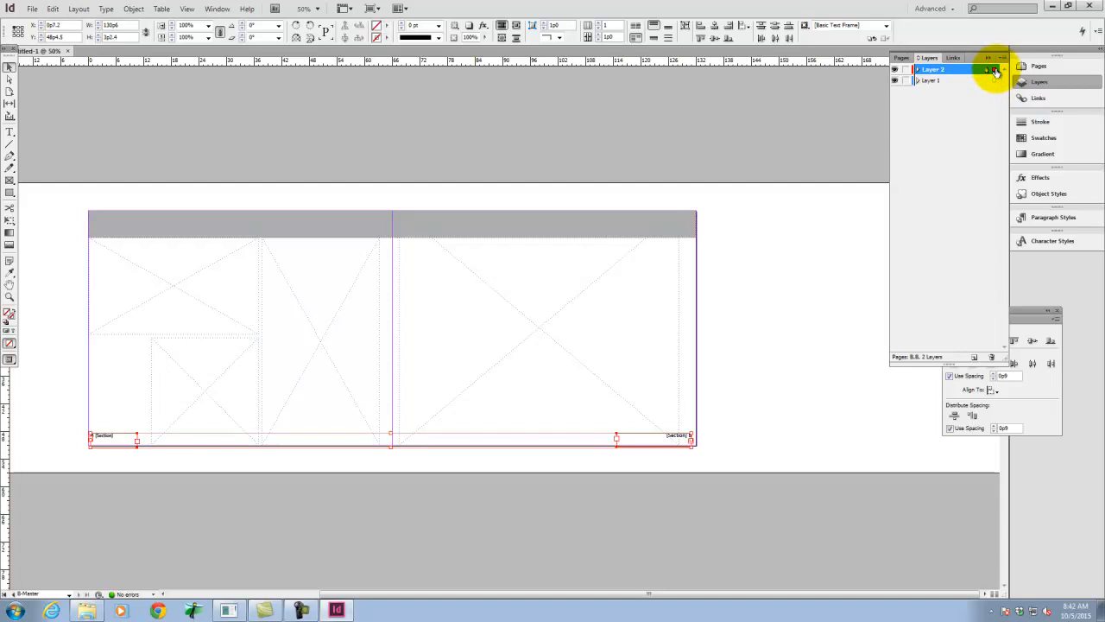
pyautogui.click(779, 383)
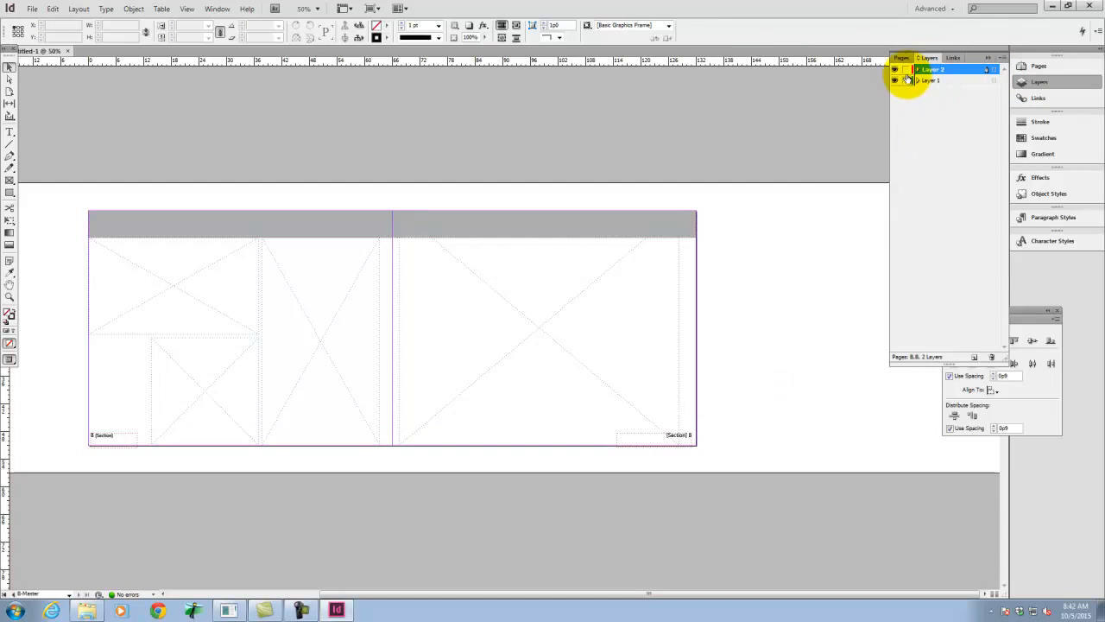
# - Start a new section at page A1013 with section prefix A102 and section marker "Assignment 102", keeping automatic page numbering
pyautogui.click(902, 57)
pyautogui.doubleClick(965, 179)
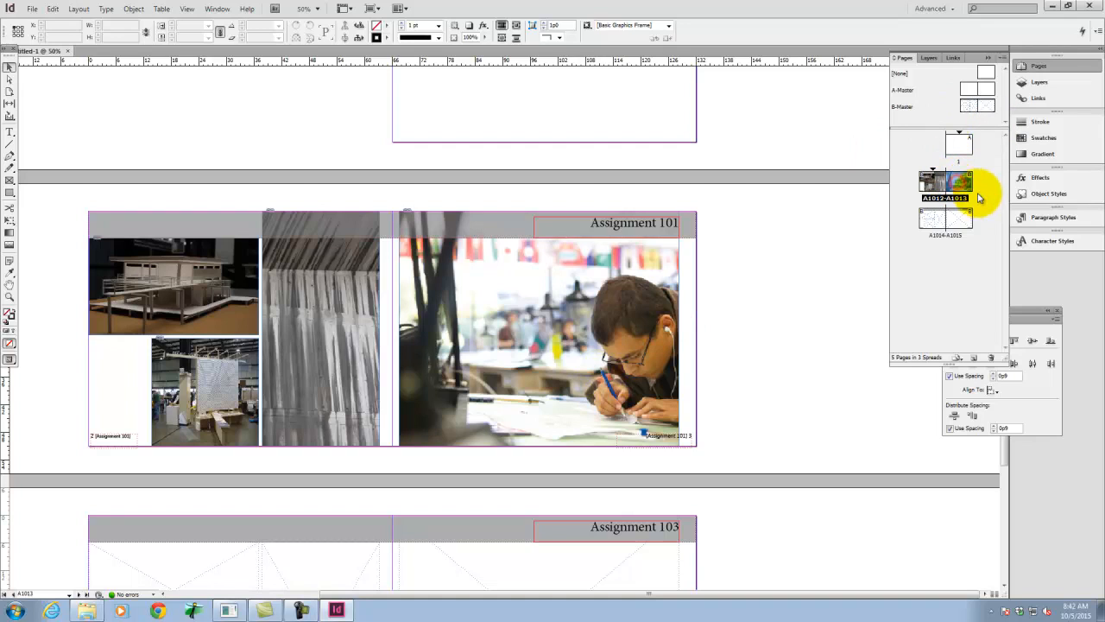
pyautogui.click(954, 179)
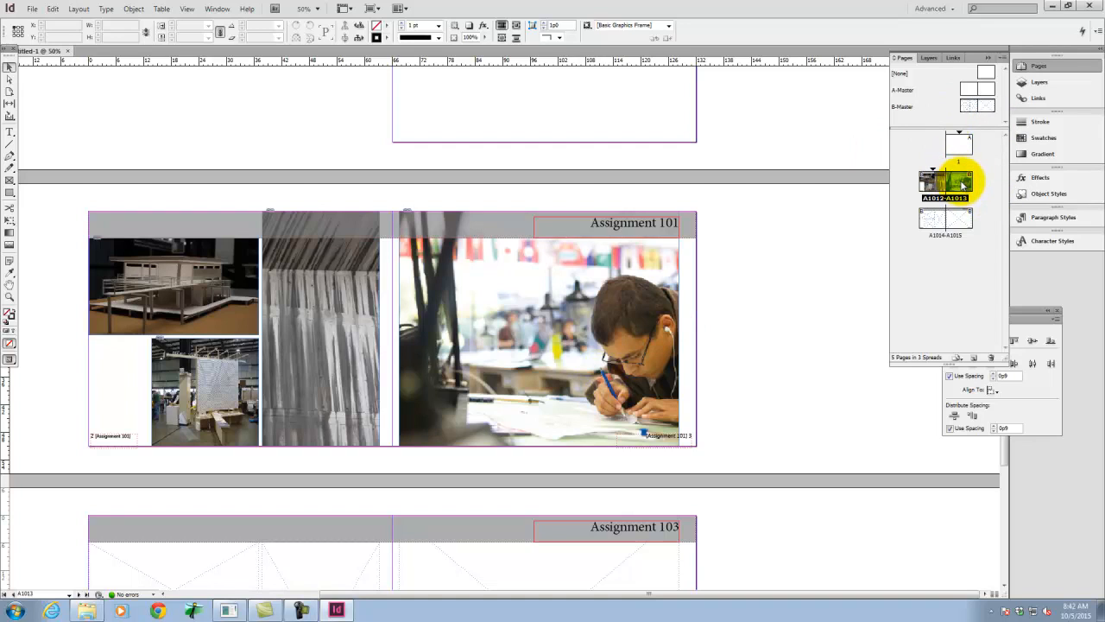
pyautogui.rightClick(963, 184)
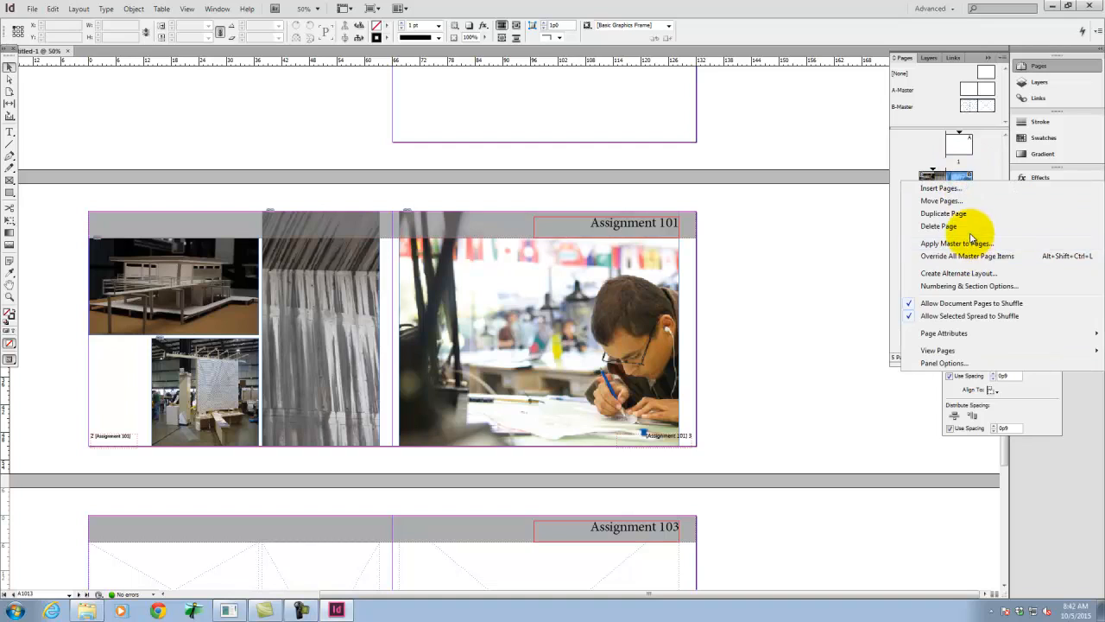
pyautogui.click(967, 285)
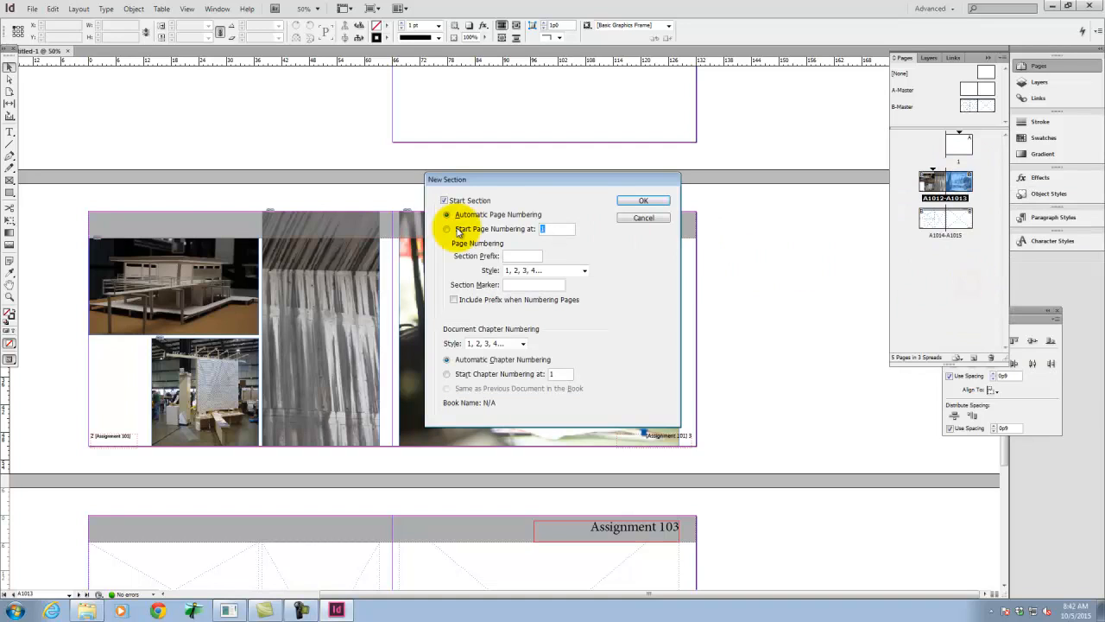
pyautogui.click(523, 255)
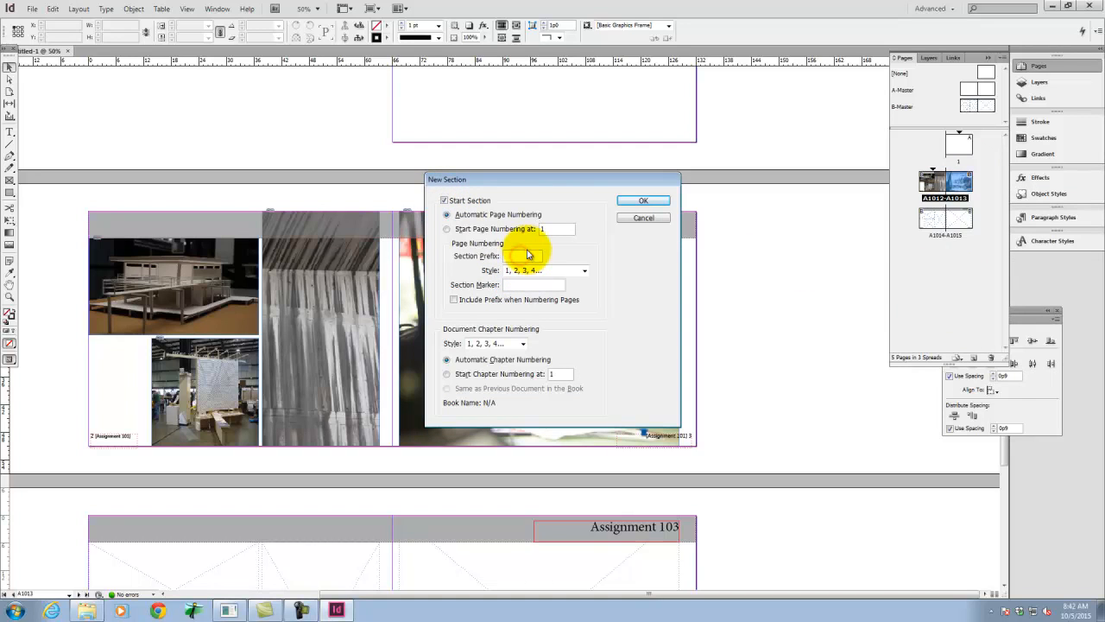
pyautogui.write('A102')
pyautogui.click(528, 284)
pyautogui.write('Assignment 102')
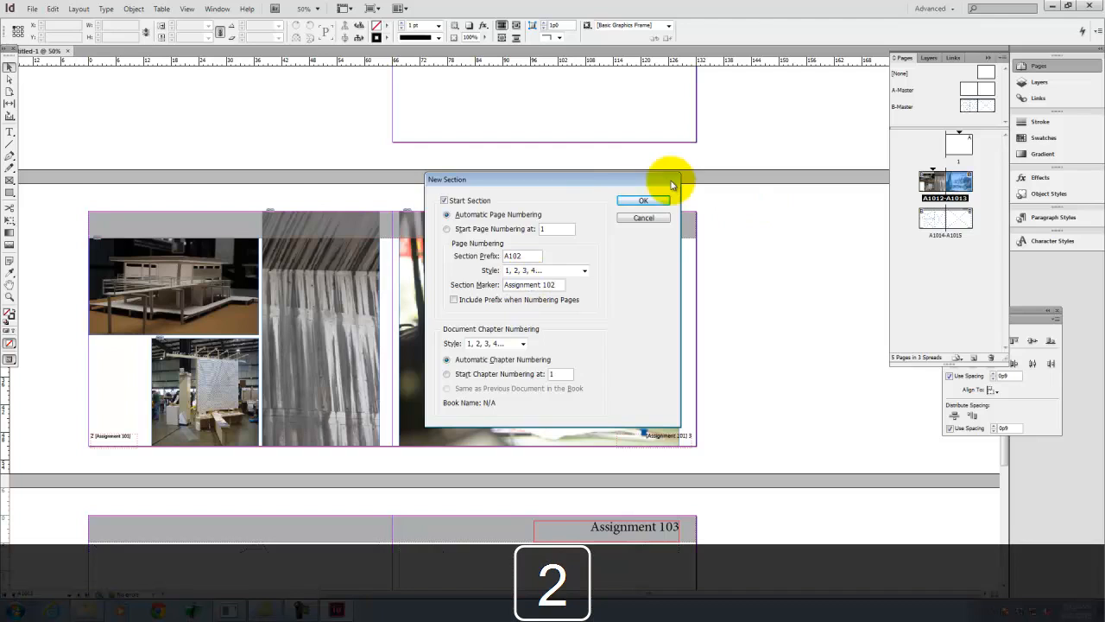
pyautogui.click(643, 201)
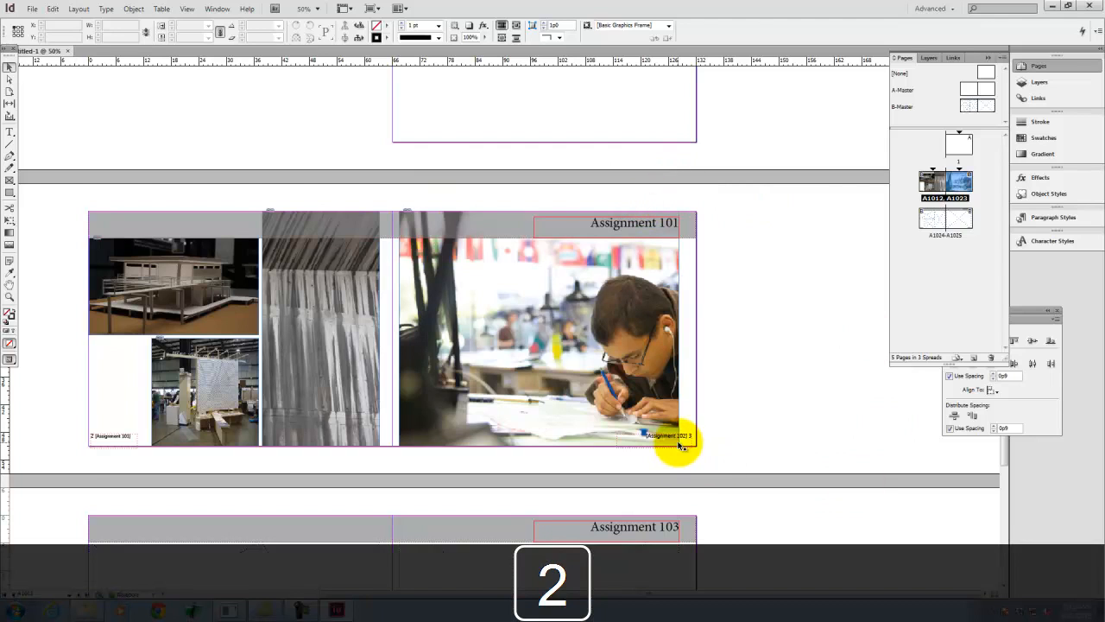
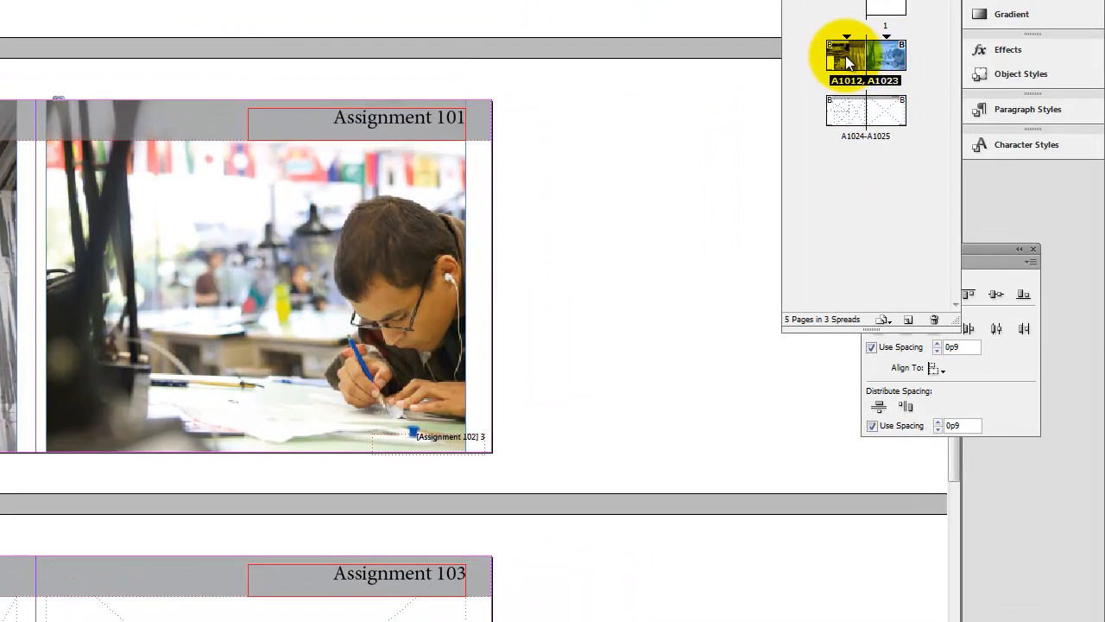
# - Examine the page numbering styles offered in page A1012's section options and leave the options without applying changes
pyautogui.rightClick(849, 61)
pyautogui.click(850, 213)
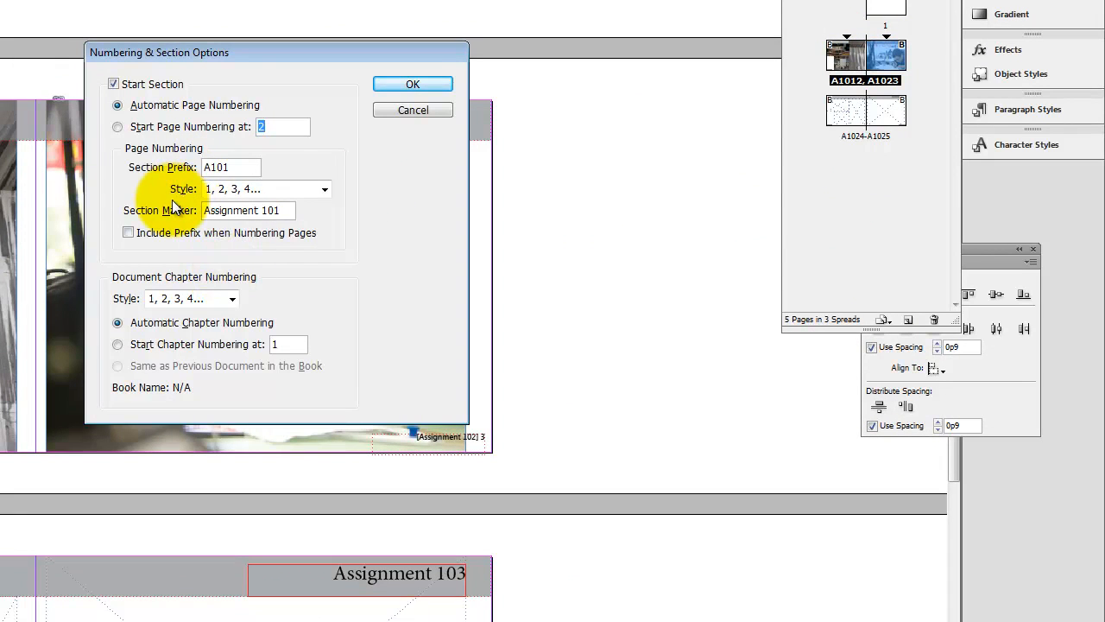
pyautogui.click(326, 190)
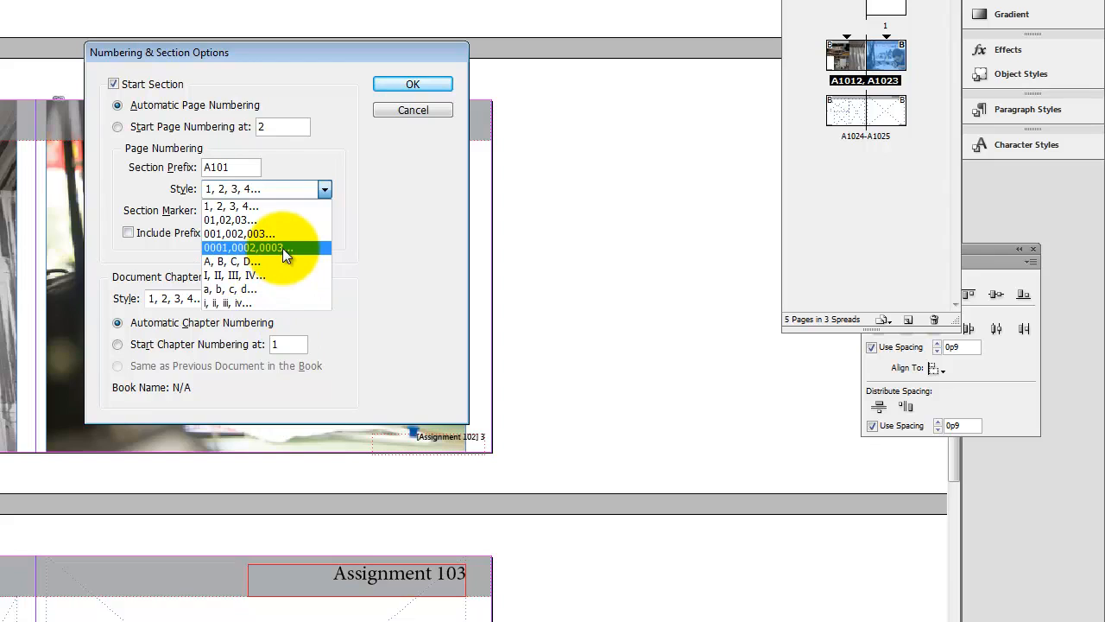
pyautogui.click(425, 112)
pyautogui.click(393, 108)
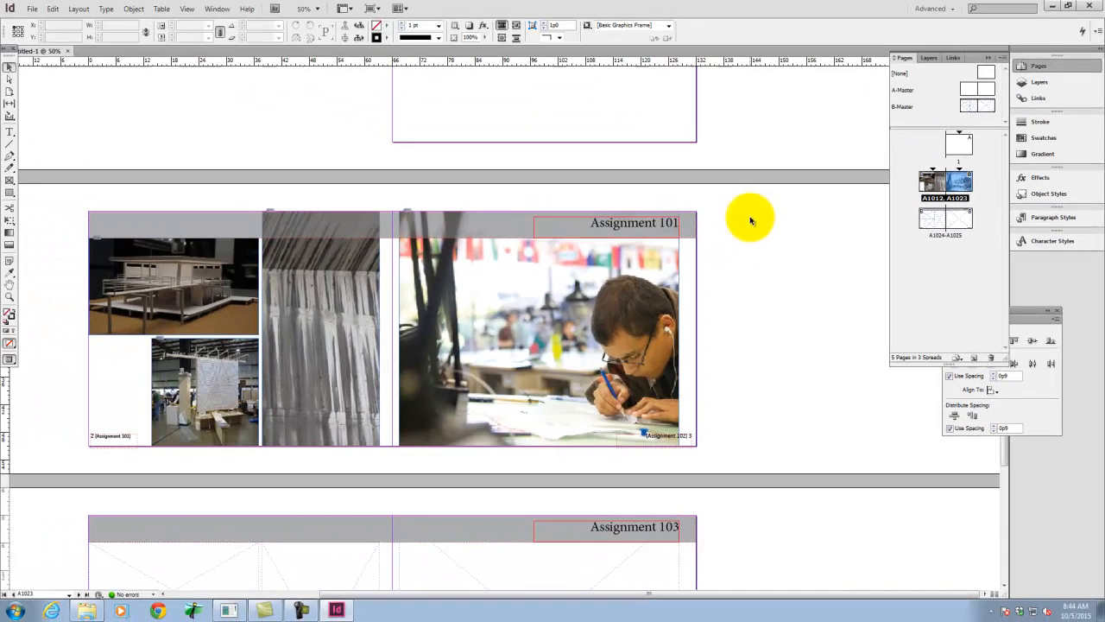
# - Add a new page after the A1024-A1025 spread
pyautogui.scroll(-3, 619, 73)
pyautogui.scroll(-1, 780, 191)
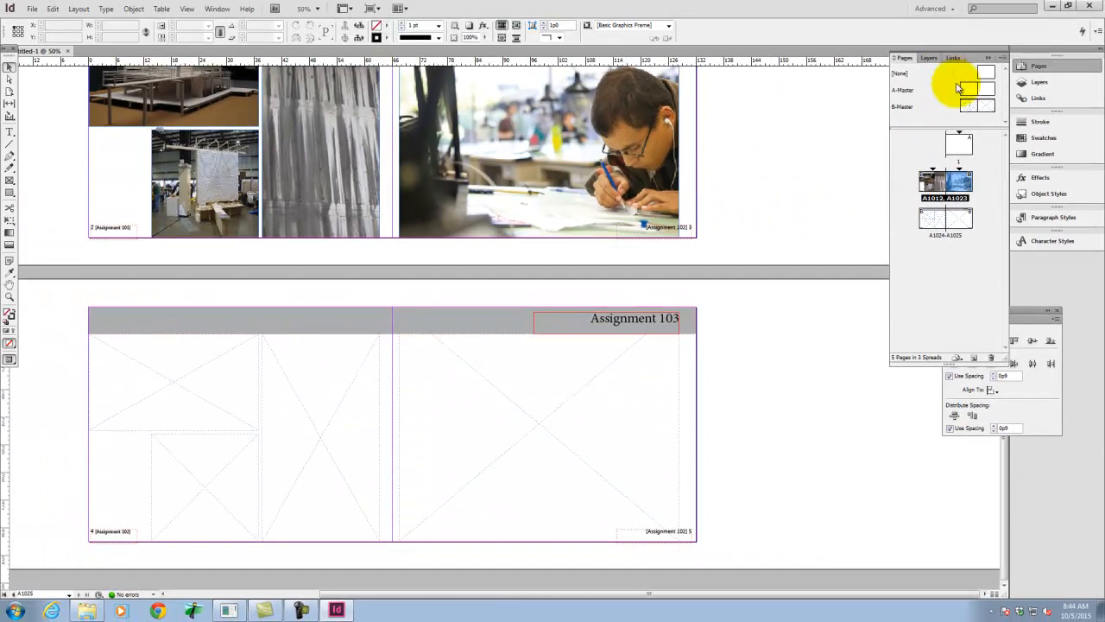
pyautogui.click(972, 355)
# - Create a two-page Letter landscape master with prefix C, based on no other master, and open its left page
pyautogui.click(913, 102)
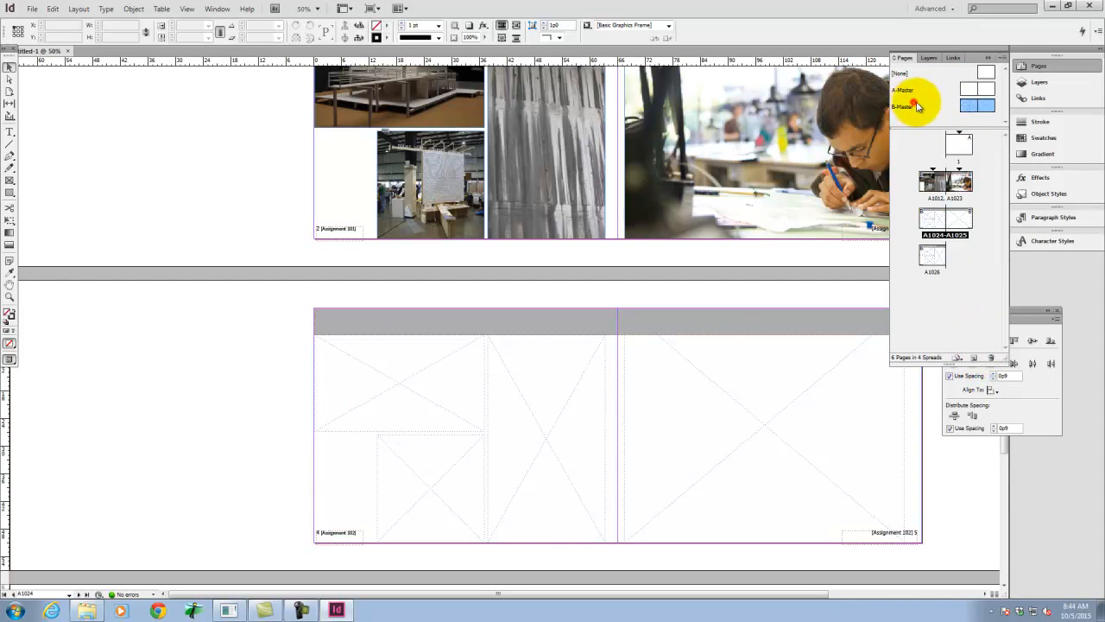
pyautogui.rightClick(922, 111)
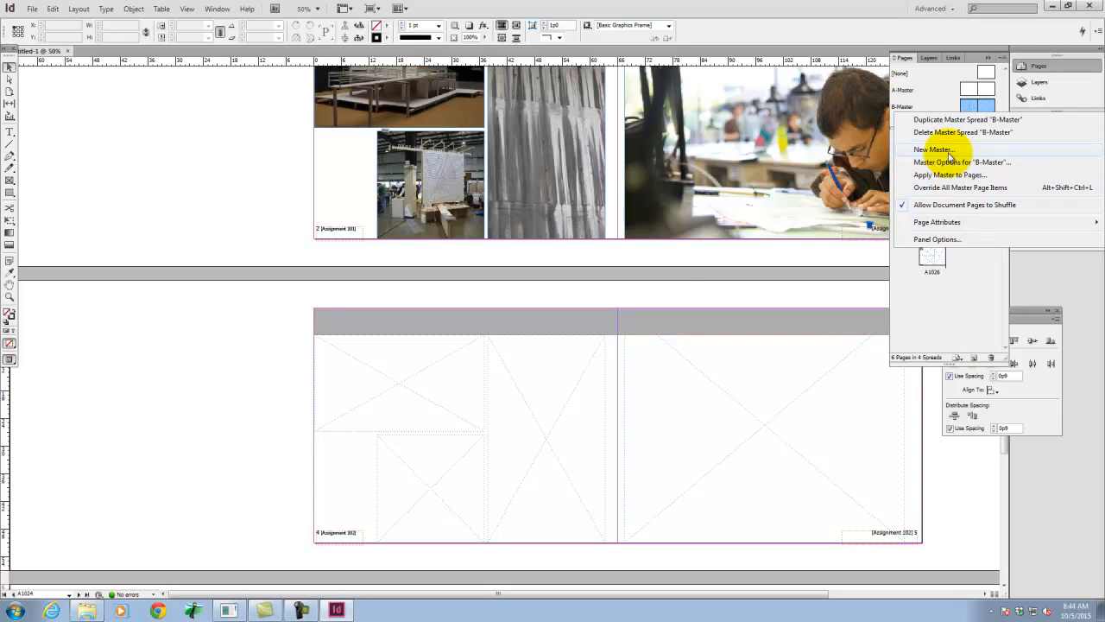
pyautogui.click(932, 149)
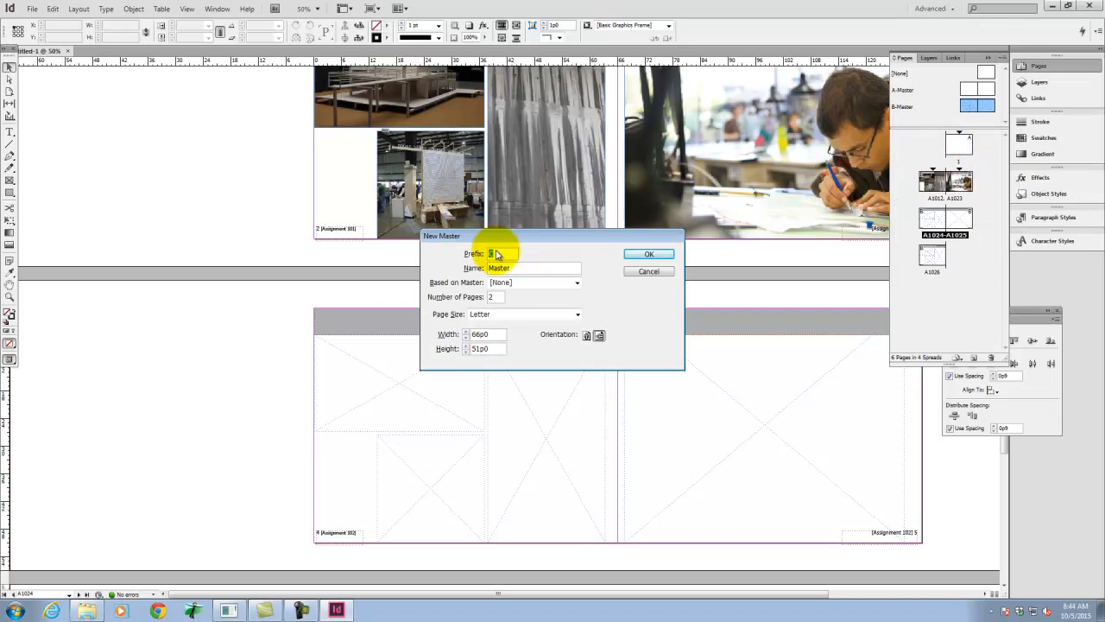
pyautogui.click(656, 254)
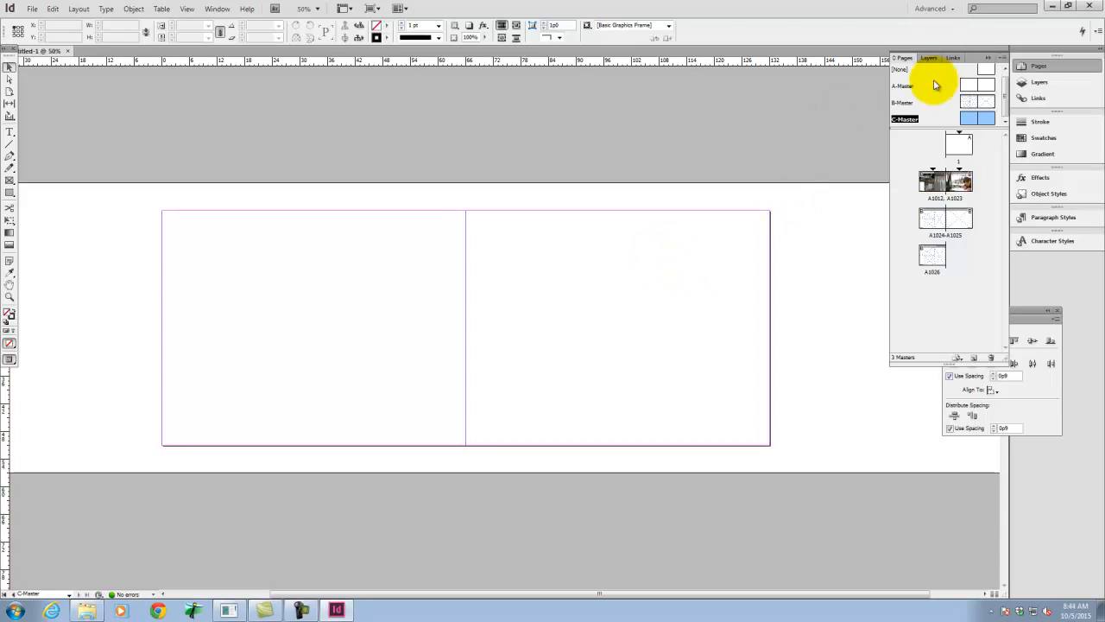
pyautogui.doubleClick(970, 118)
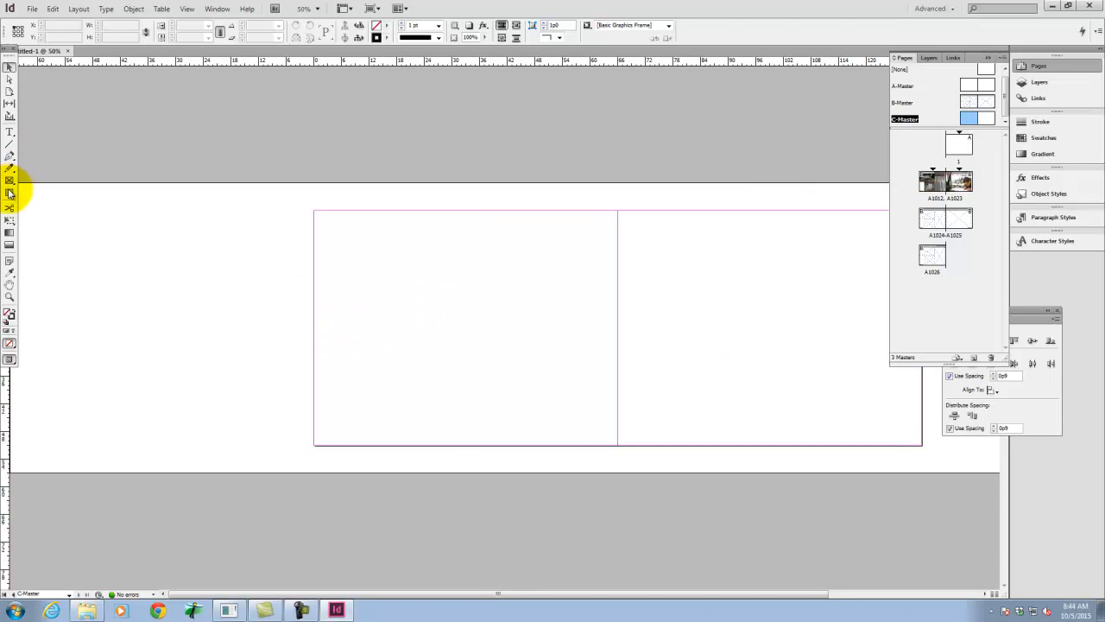
# - Draw a text frame about 6p8 wide and 1p10 high in the bottom outer corner of C-Master's left page
pyautogui.click(11, 133)
pyautogui.hotkey('ctrl', '=')
pyautogui.hotkey('ctrl', '=')
pyautogui.hotkey('ctrl', '=')
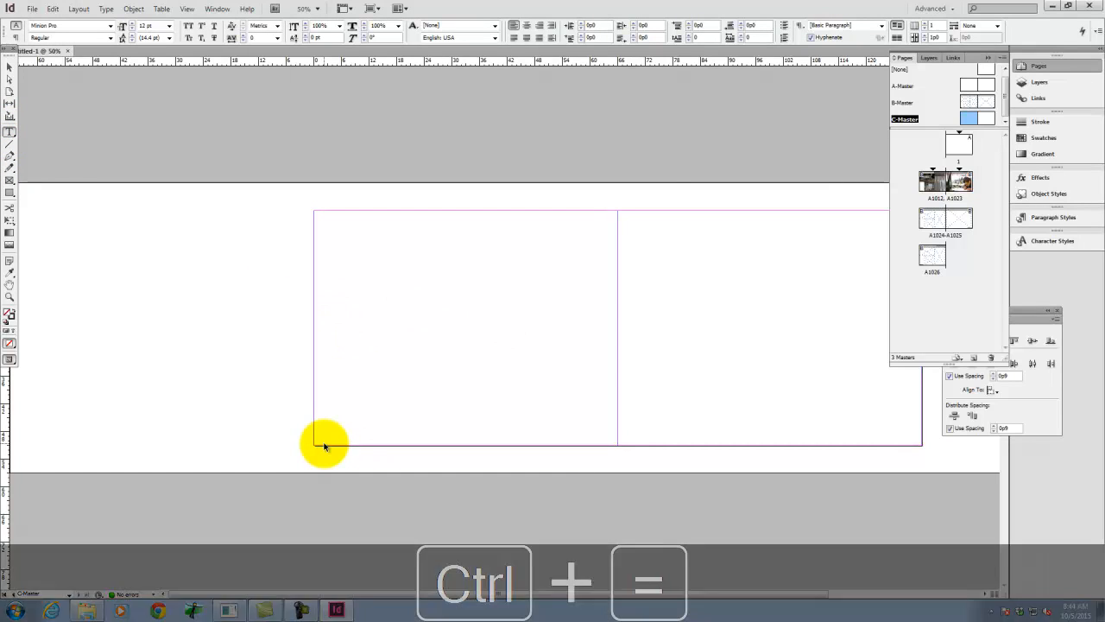
pyautogui.press('space')
pyautogui.moveTo(361, 440); pyautogui.dragTo(440, 279)
pyautogui.moveTo(121, 469); pyautogui.dragTo(196, 488)
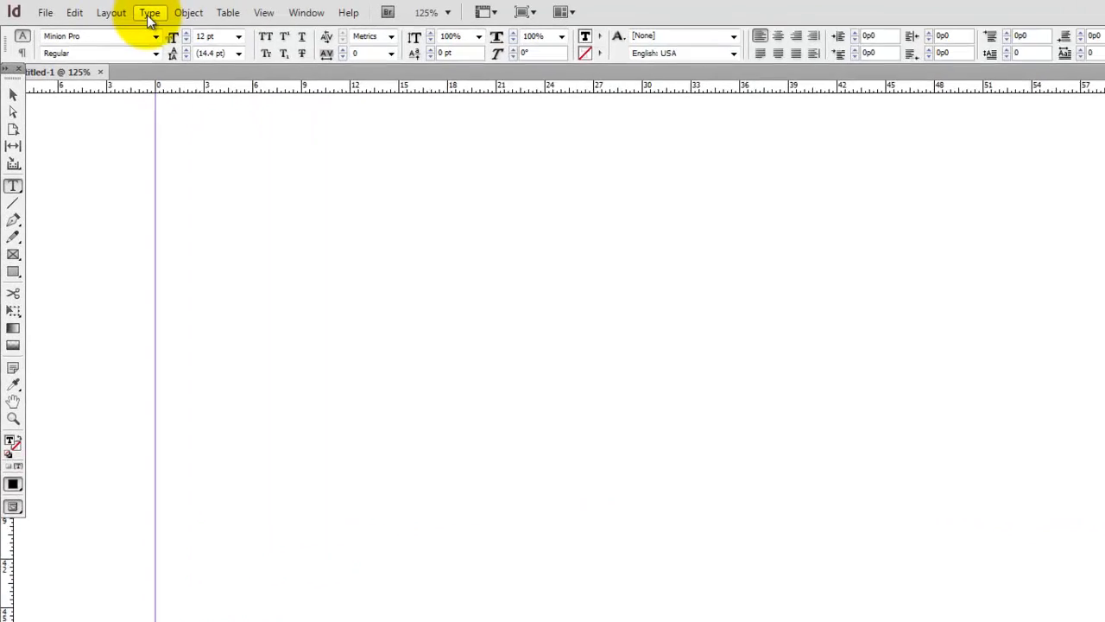
# - Insert a Current Page Number marker into the text frame on C-Master's left page
pyautogui.click(152, 14)
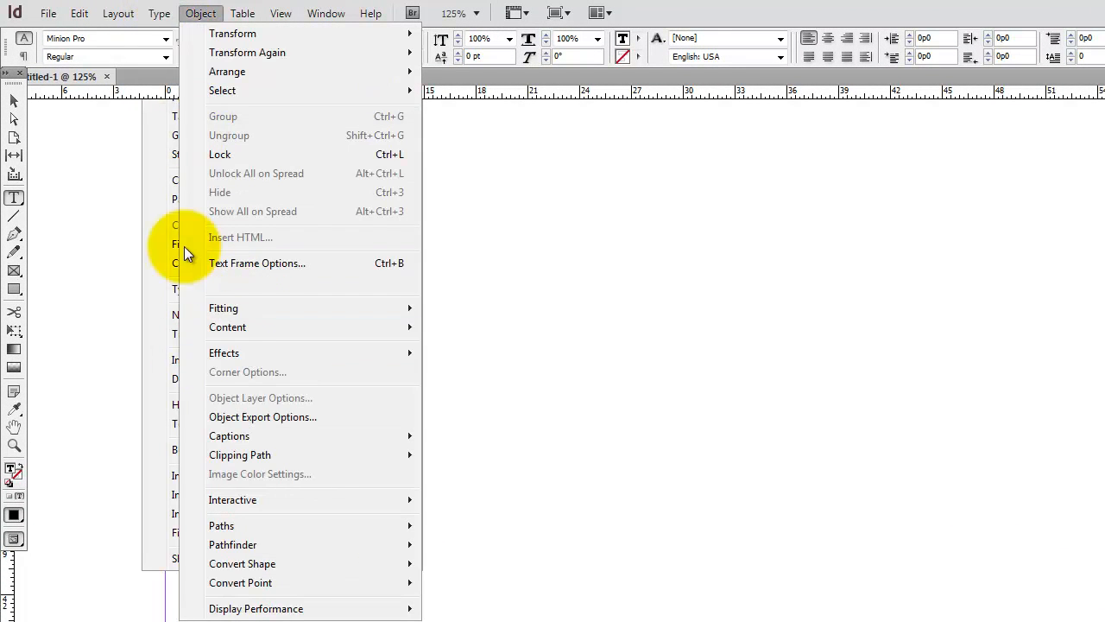
pyautogui.moveTo(152, 12)
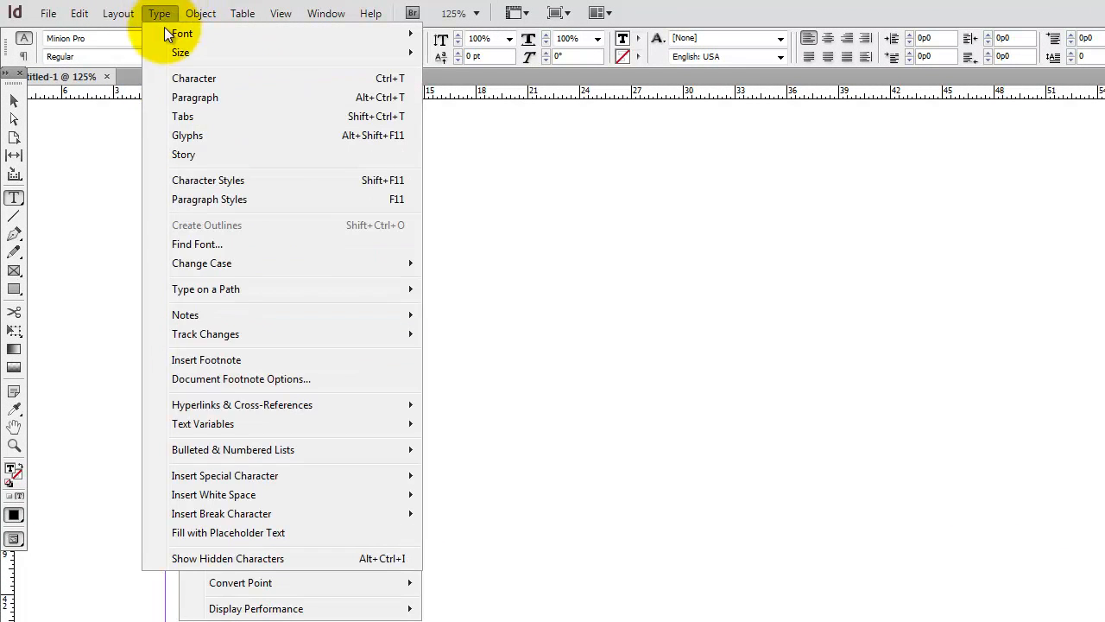
pyautogui.moveTo(198, 475)
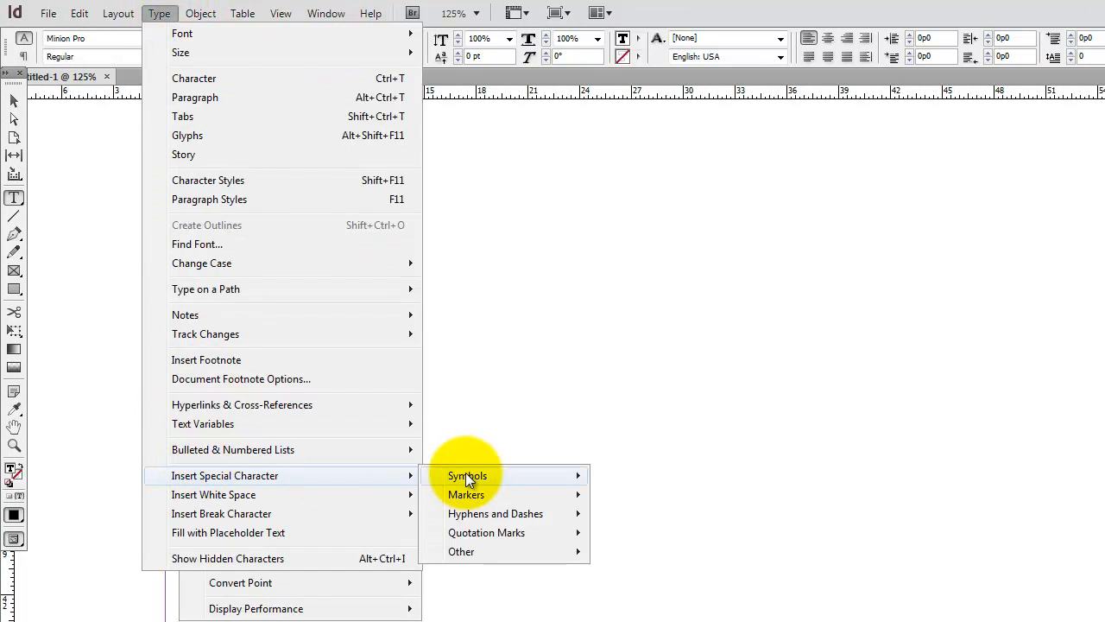
pyautogui.moveTo(467, 491)
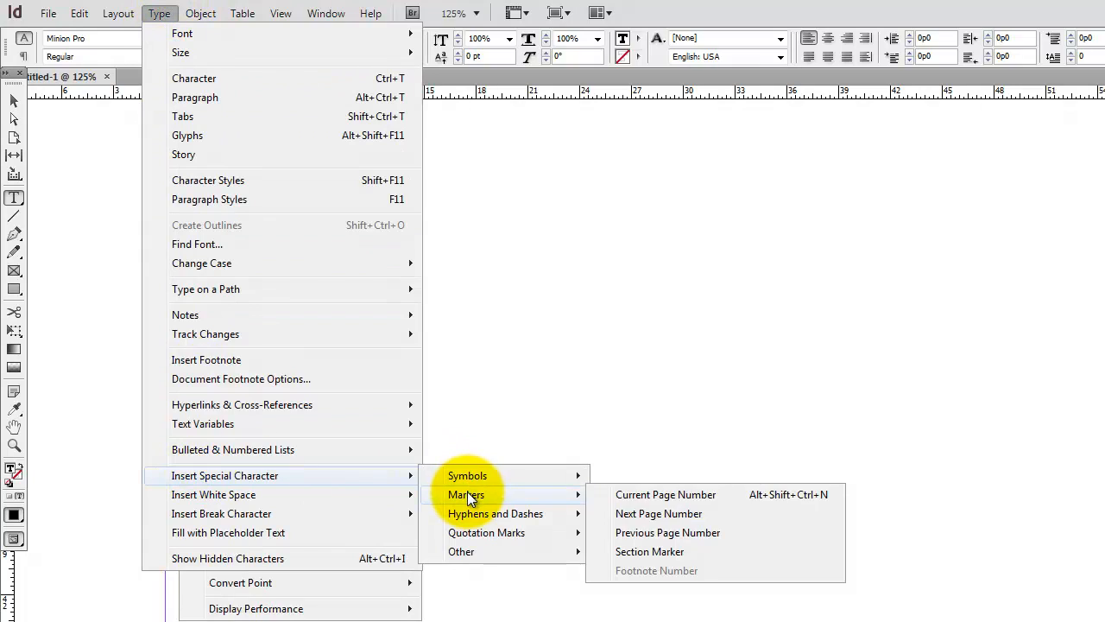
pyautogui.click(657, 497)
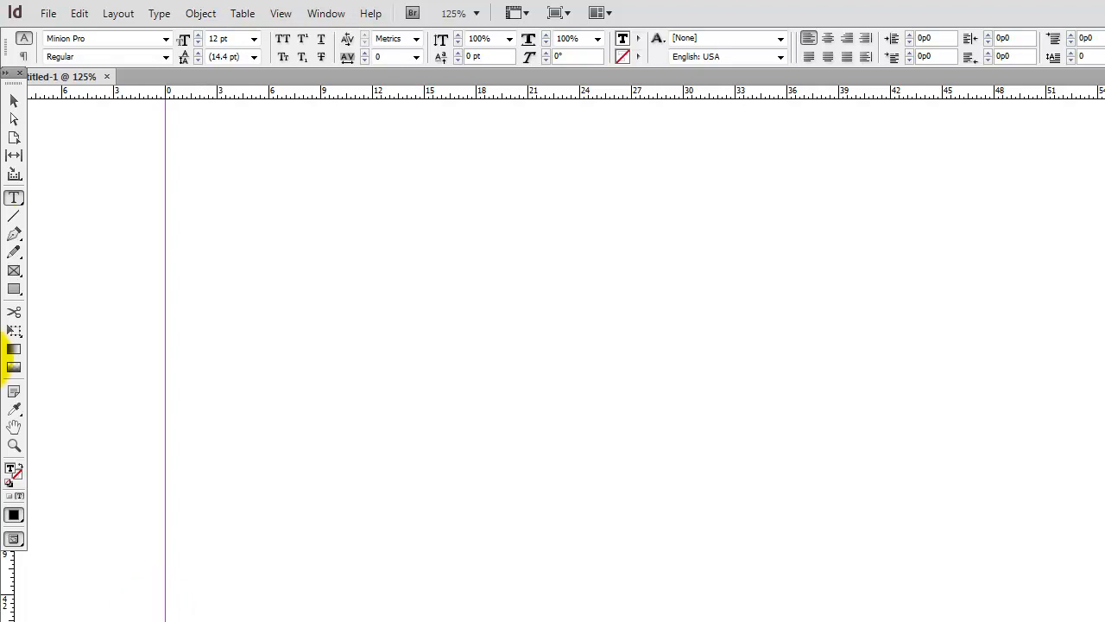
# - Copy the page-number frame and place the duplicate in the bottom outer corner of C-Master's right page
pyautogui.click(15, 101)
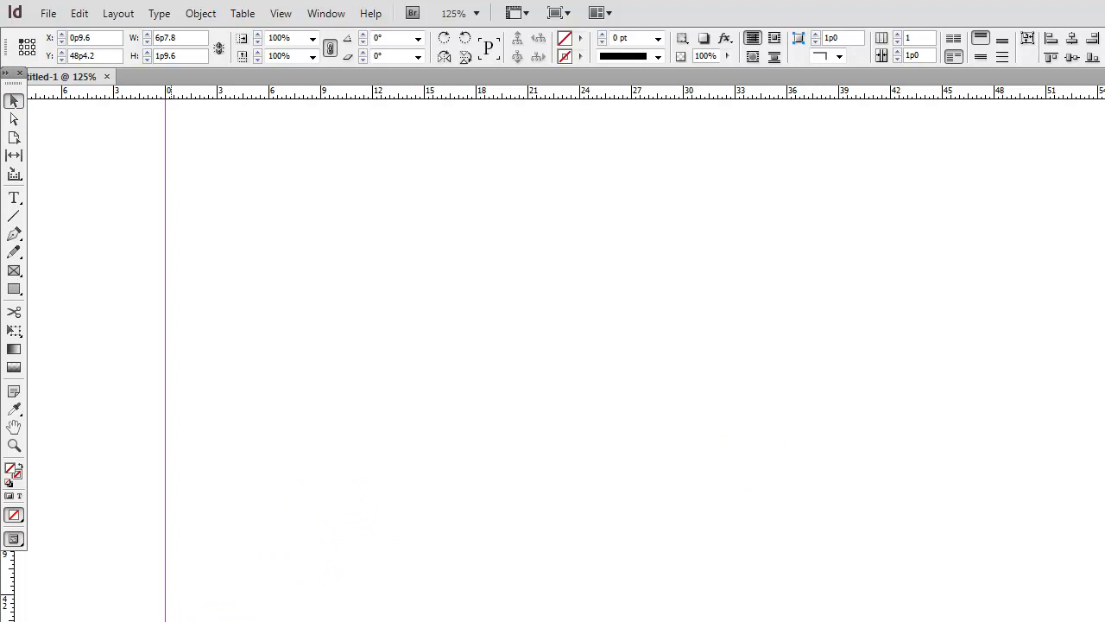
pyautogui.hotkey('ctrl', 'c')
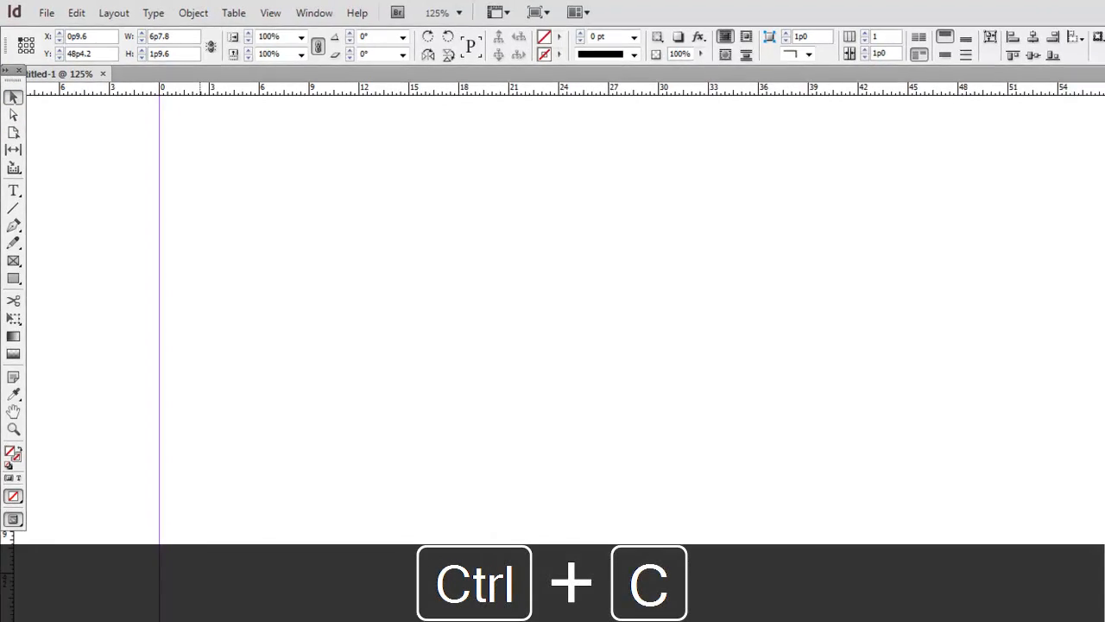
pyautogui.hotkey('ctrl', 'v')
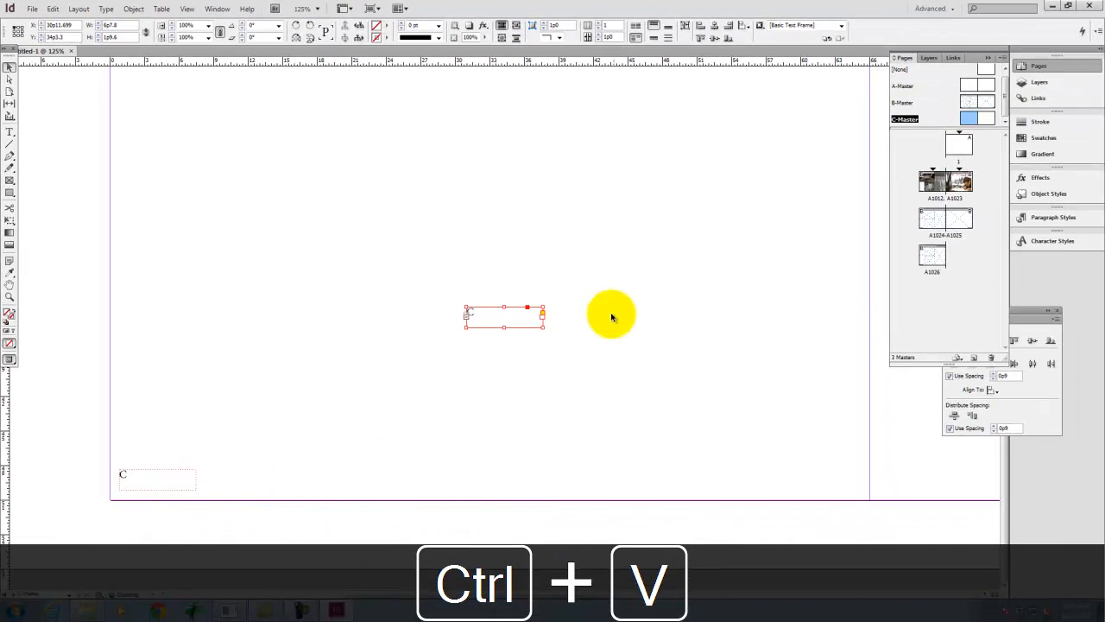
pyautogui.moveTo(481, 316); pyautogui.dragTo(30, 444)
pyautogui.press('space')
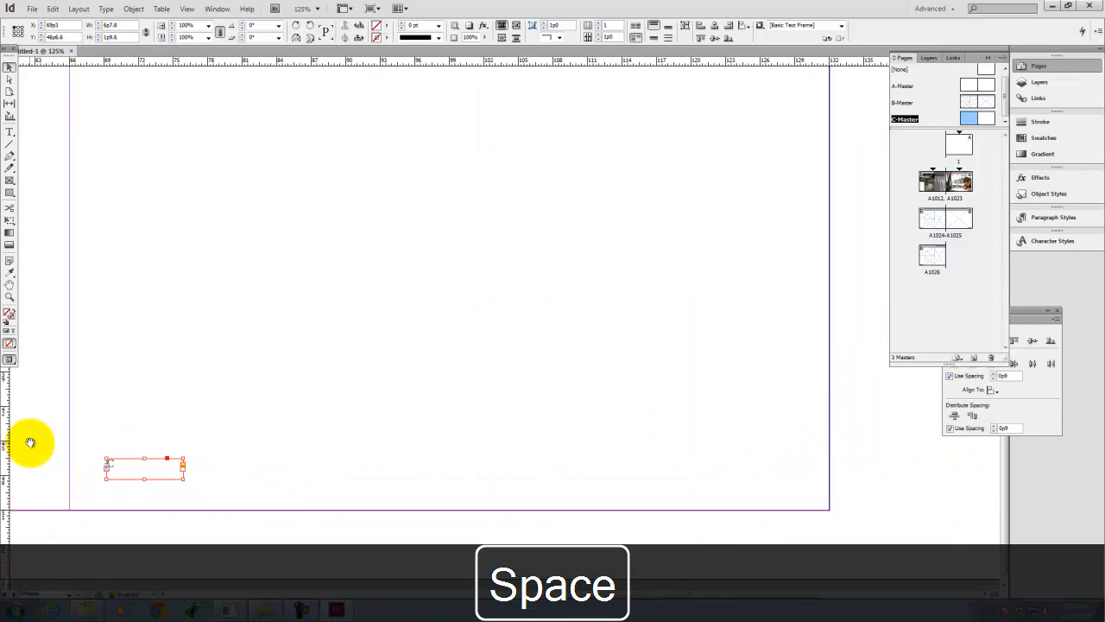
pyautogui.moveTo(119, 466); pyautogui.dragTo(757, 489)
# - Align the top edges of the two page-number frames on the C-Master spread
pyautogui.hotkey('ctrl', '-')
pyautogui.hotkey('ctrl', '-')
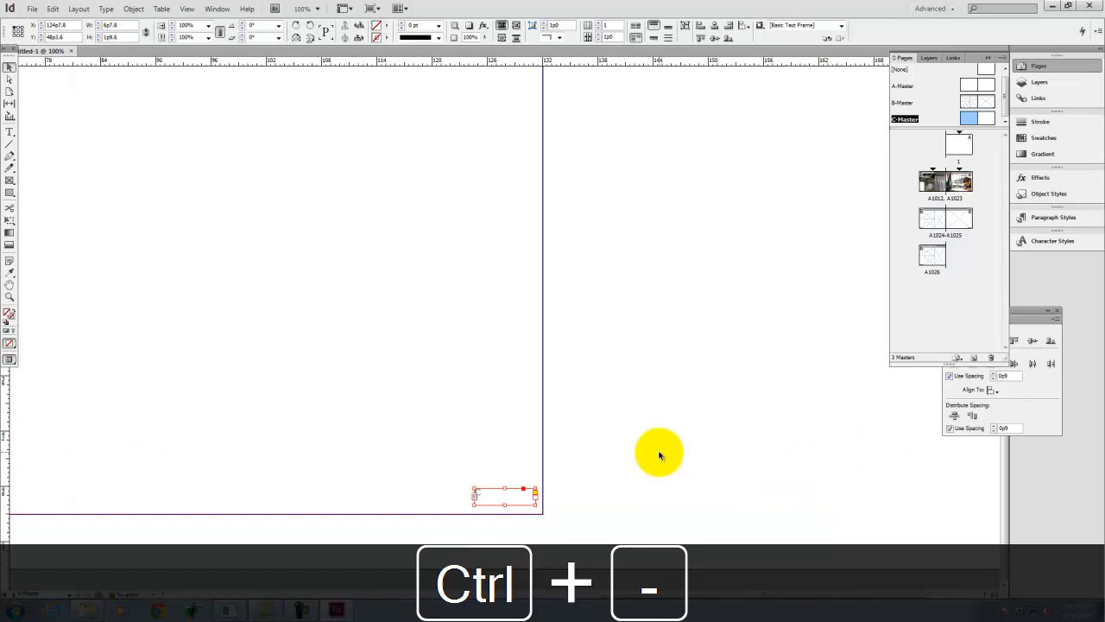
pyautogui.hotkey('ctrl', '0')
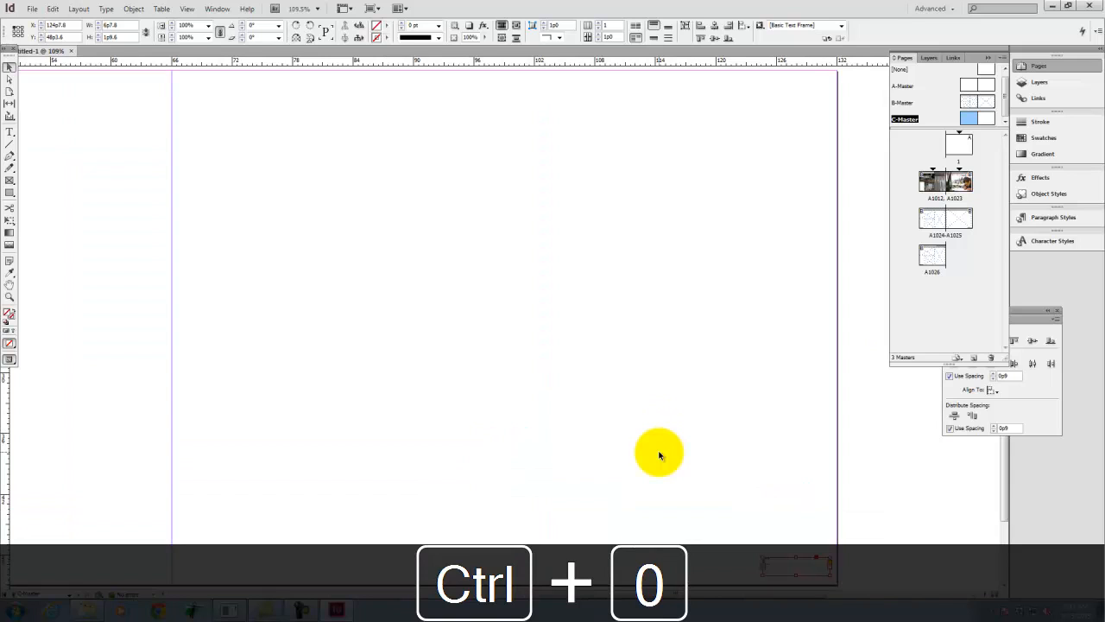
pyautogui.hotkey('ctrl', '-')
pyautogui.hotkey('ctrl', '-')
pyautogui.hotkey('ctrl', '-')
pyautogui.moveTo(660, 439); pyautogui.dragTo(100, 437)
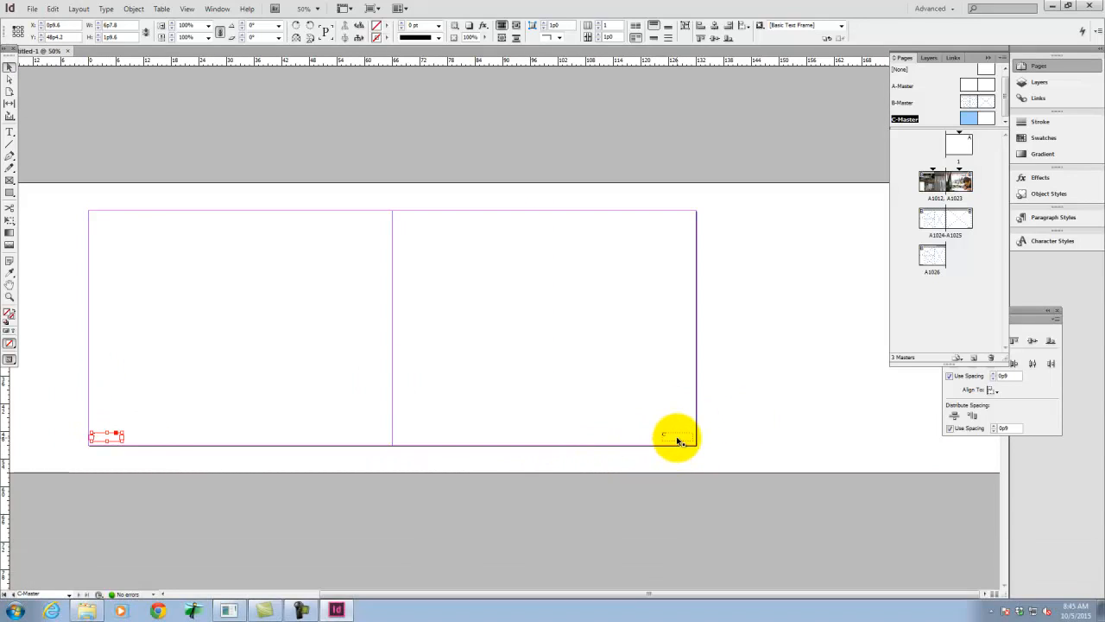
pyautogui.click(678, 439)
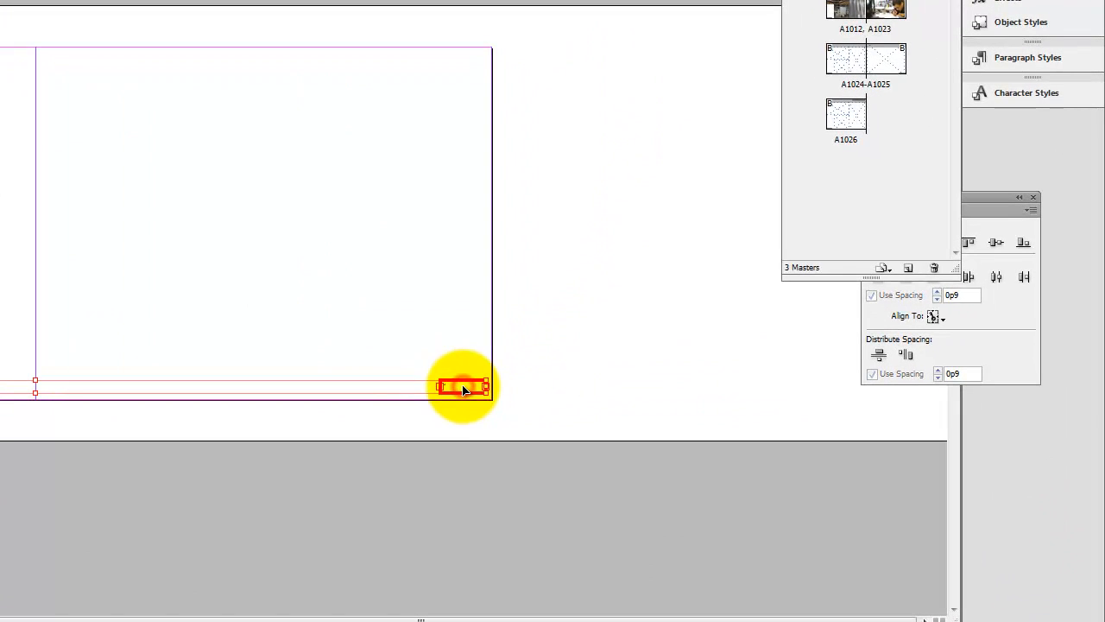
pyautogui.moveTo(982, 197); pyautogui.dragTo(886, 342)
pyautogui.click(872, 387)
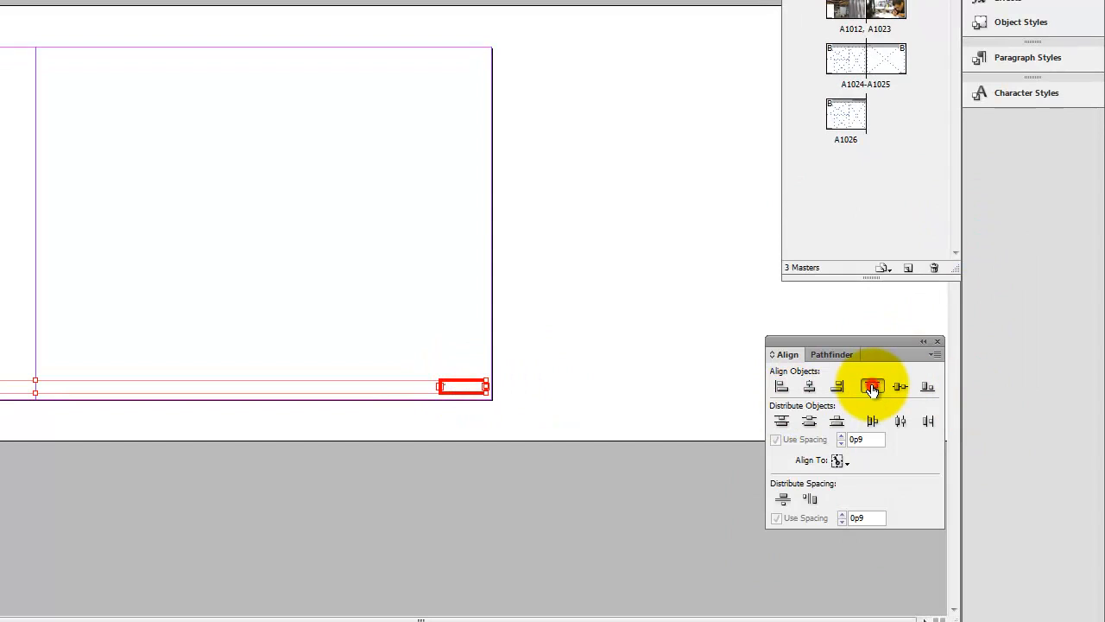
pyautogui.click(545, 381)
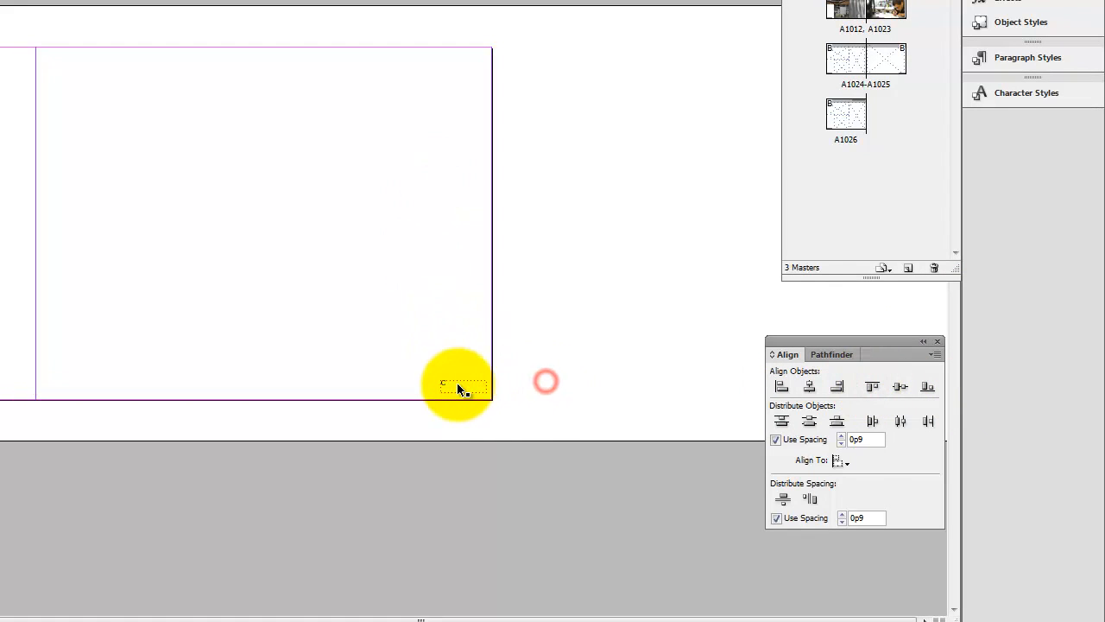
# - Right-align the page-number marker in the frame on C-Master's right page and deselect the frame
pyautogui.doubleClick(457, 383)
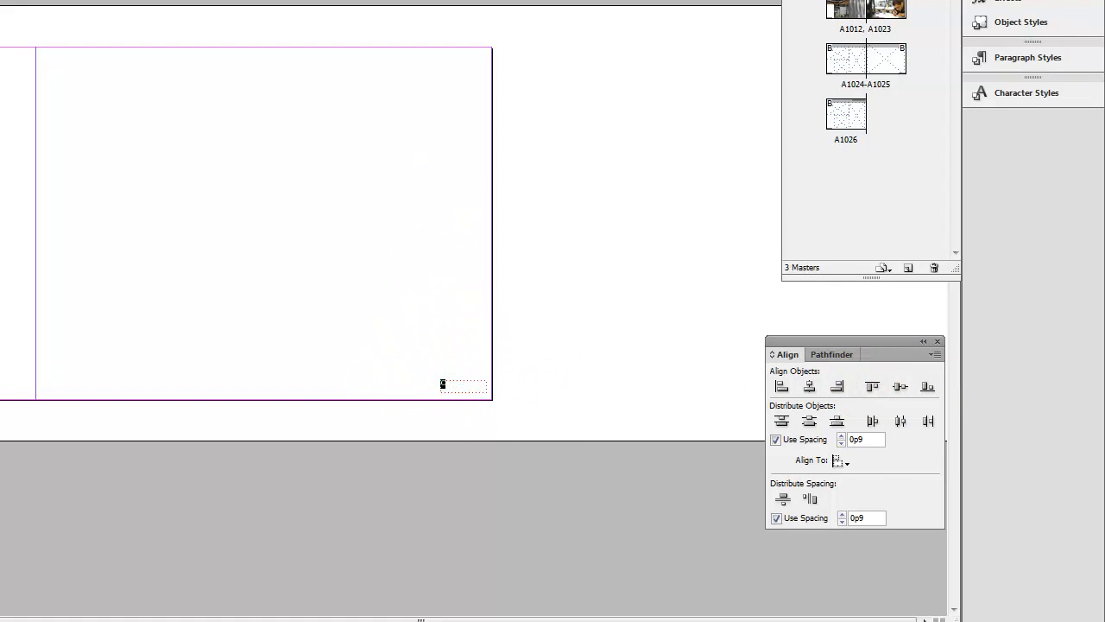
pyautogui.hotkey('ctrl', 'shift', 'r')
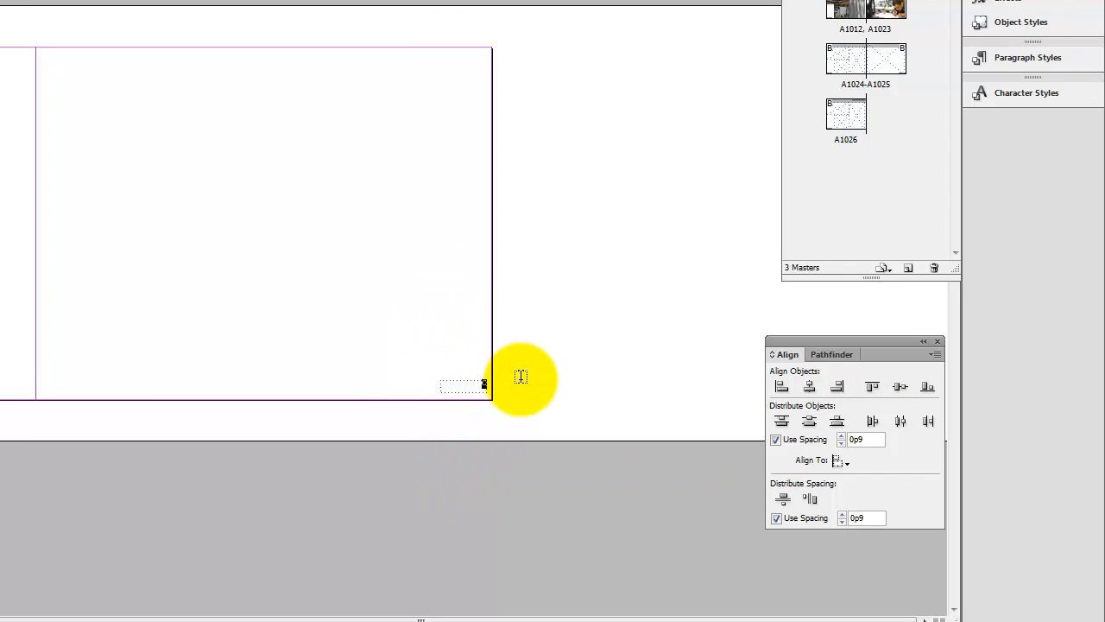
pyautogui.press('Escape')
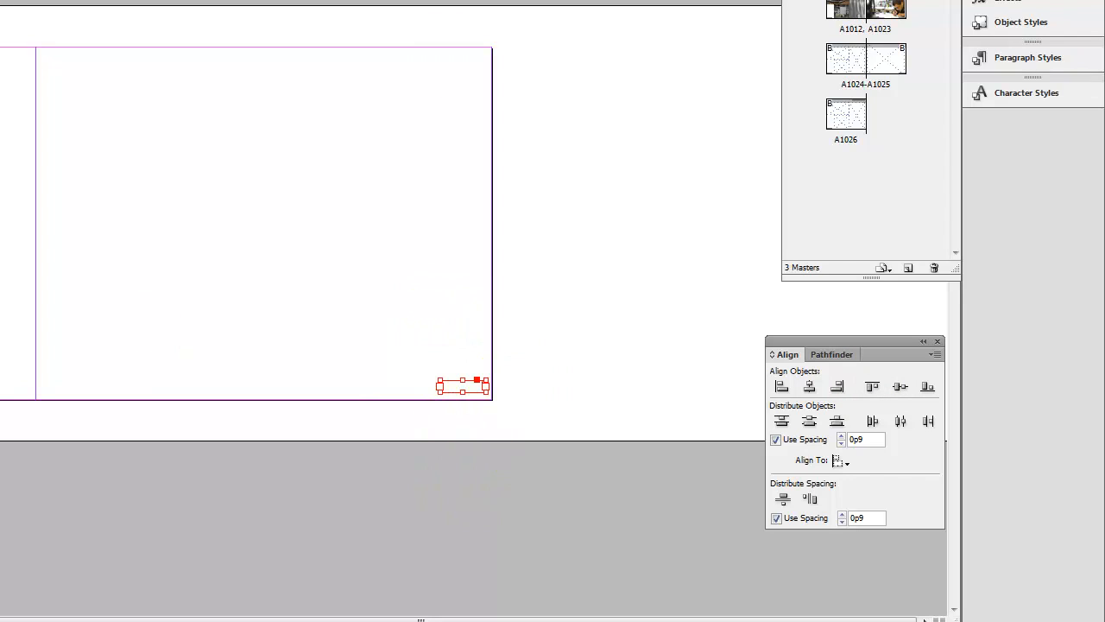
pyautogui.hotkey('ctrl', 'shift', 'a')
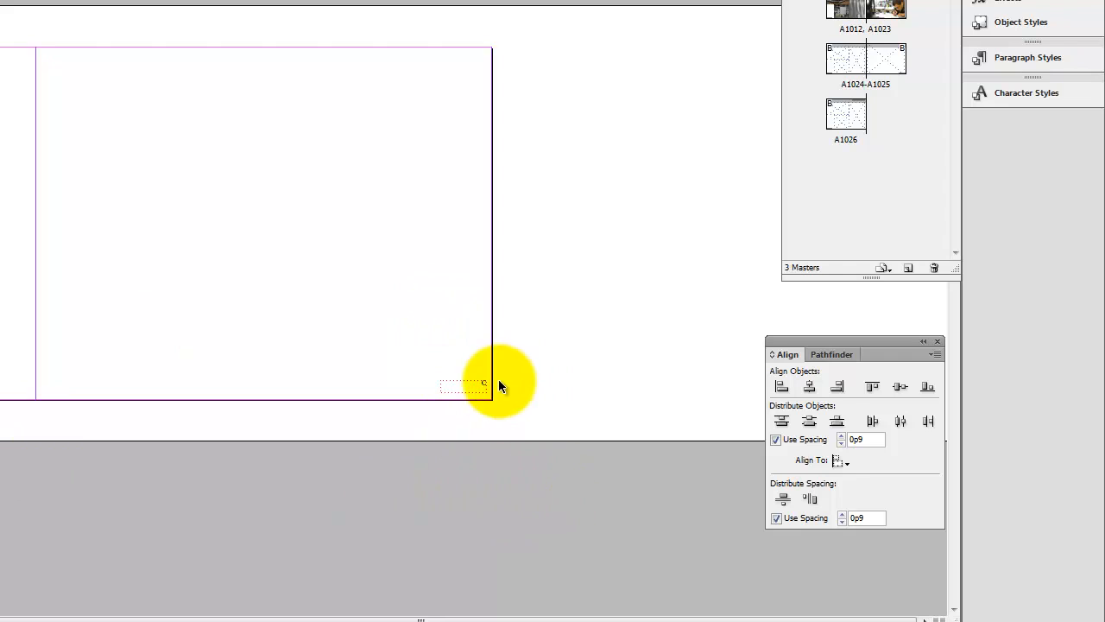
pyautogui.click(611, 358)
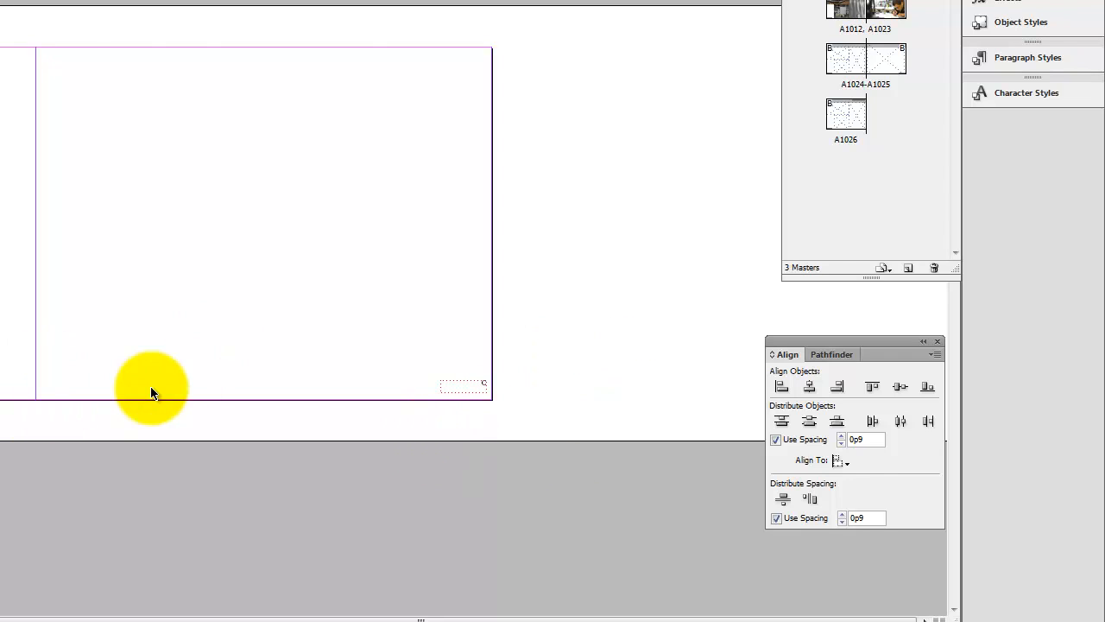
# - Apply C-Master to page A1024
pyautogui.doubleClick(848, 56)
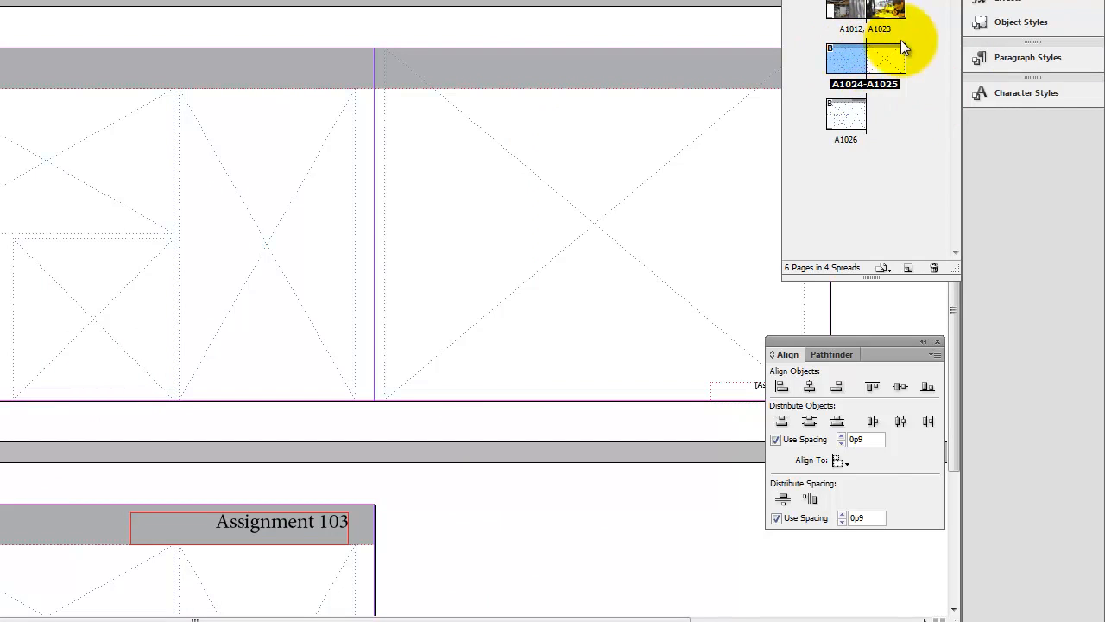
pyautogui.rightClick(861, 61)
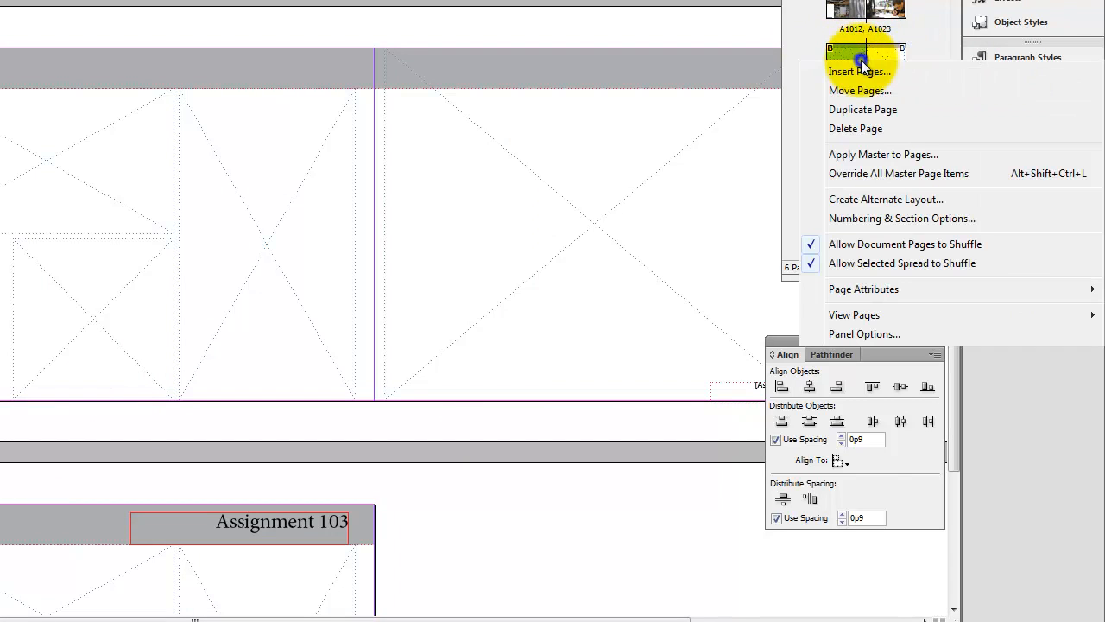
pyautogui.click(868, 154)
pyautogui.click(342, 177)
pyautogui.click(309, 231)
pyautogui.click(400, 175)
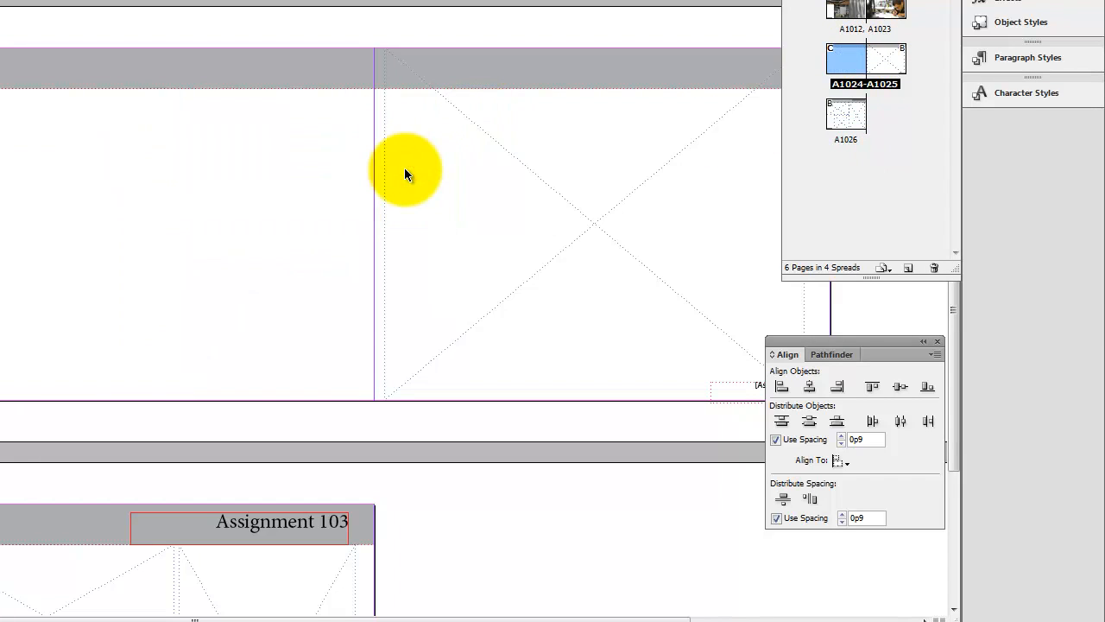
# - Apply C-Master to page A1025 and check the page numbers on the spread
pyautogui.click(889, 61)
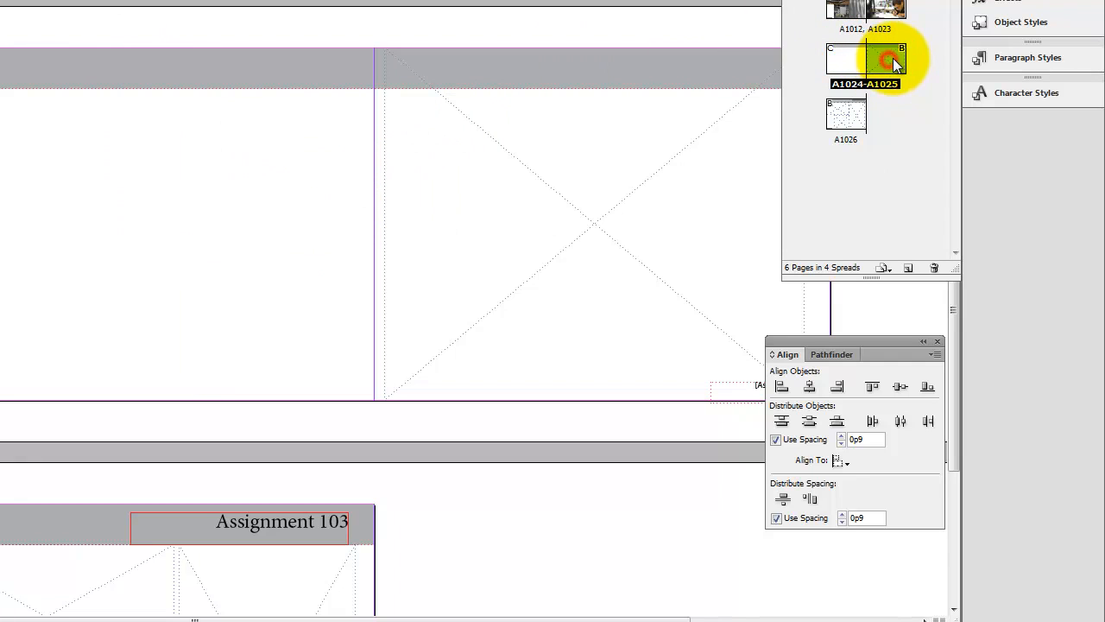
pyautogui.rightClick(887, 59)
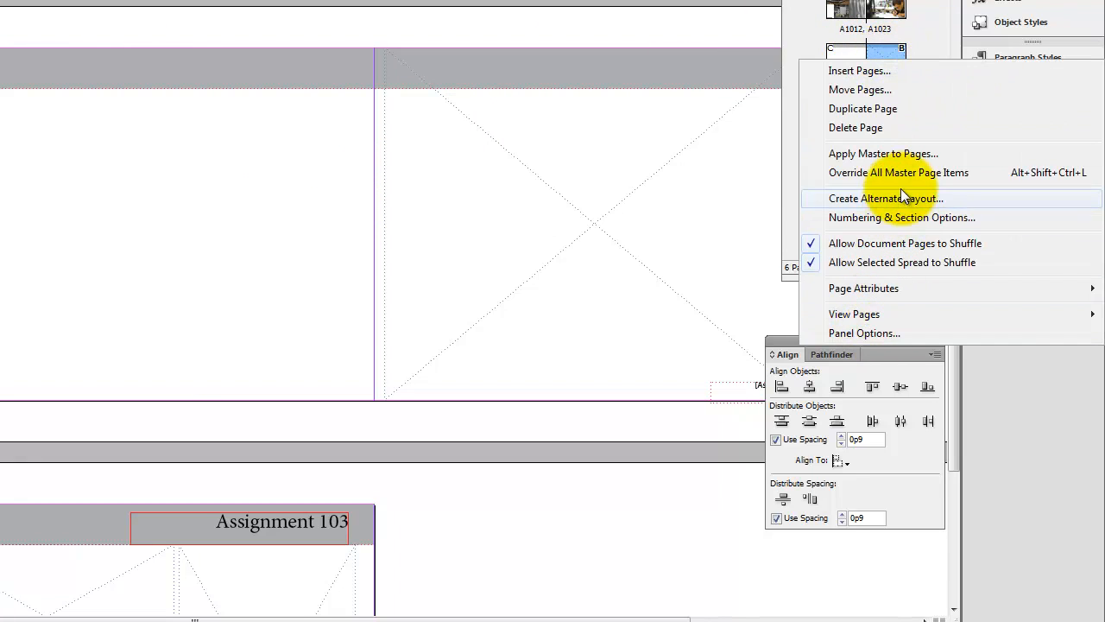
pyautogui.click(882, 153)
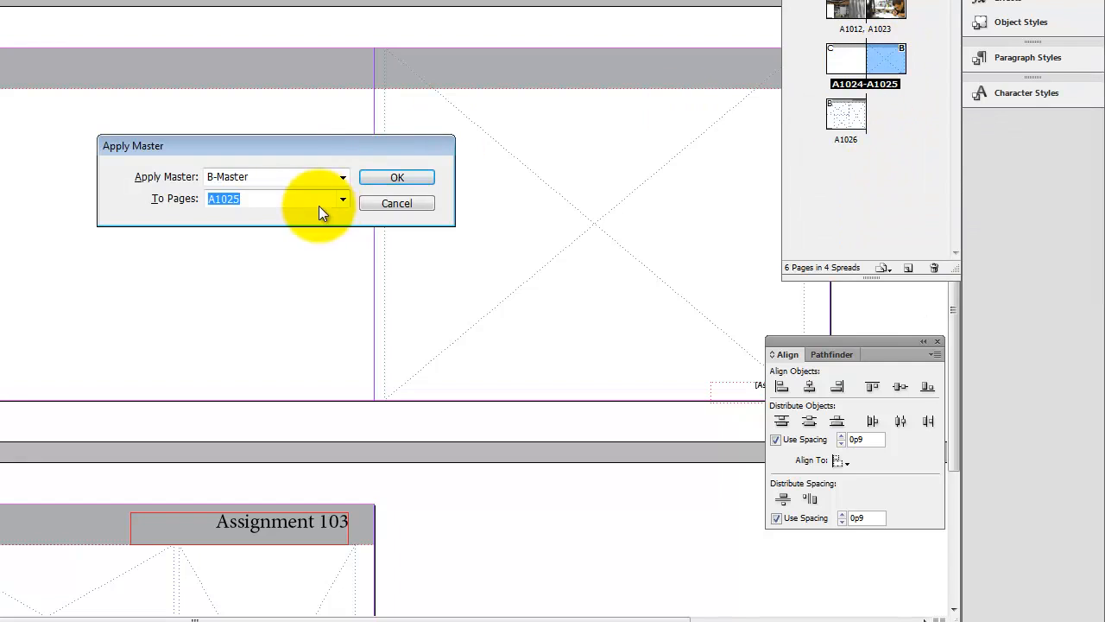
pyautogui.click(342, 173)
pyautogui.click(285, 233)
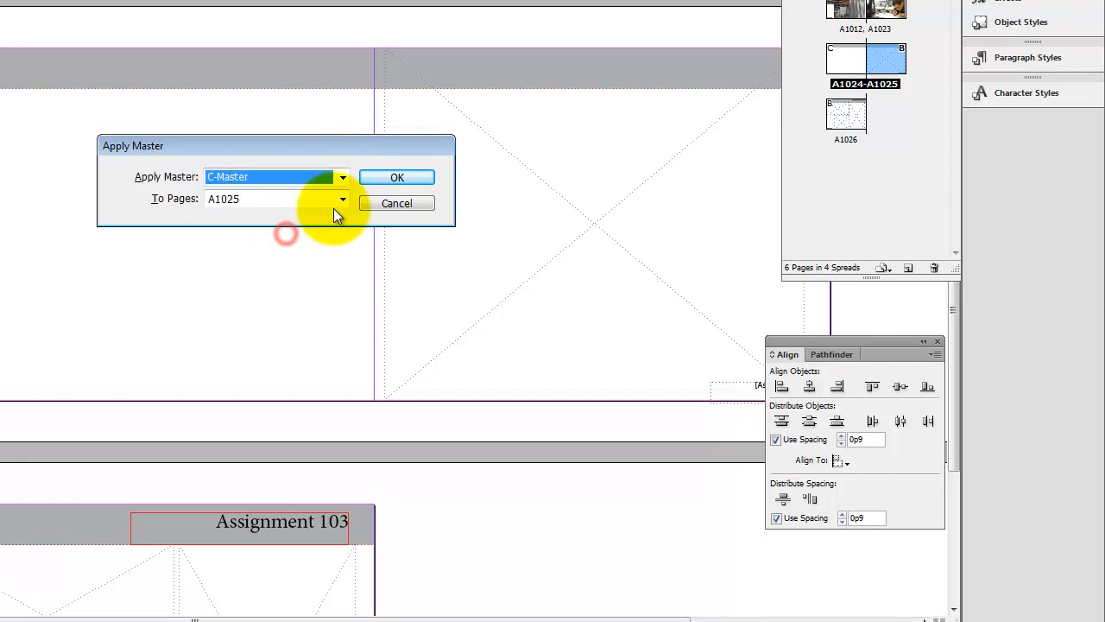
pyautogui.click(410, 177)
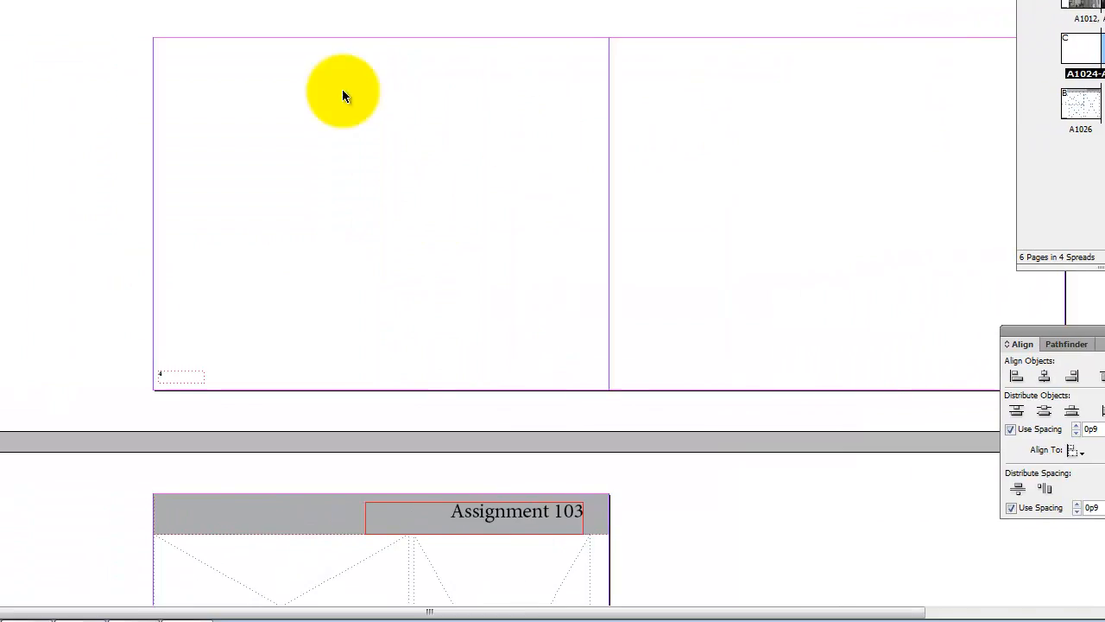
pyautogui.press('space')
pyautogui.moveTo(643, 161); pyautogui.dragTo(343, 140)
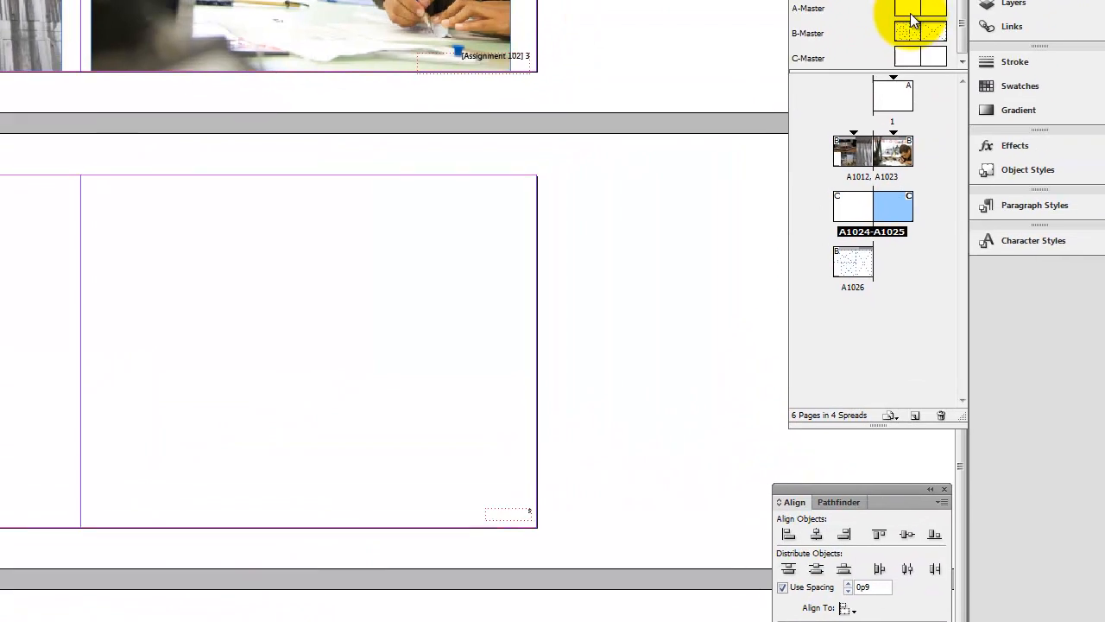
# - Draw a full-height vertical rectangle near the outer edge of C-Master's right page and fill it with black
pyautogui.doubleClick(939, 59)
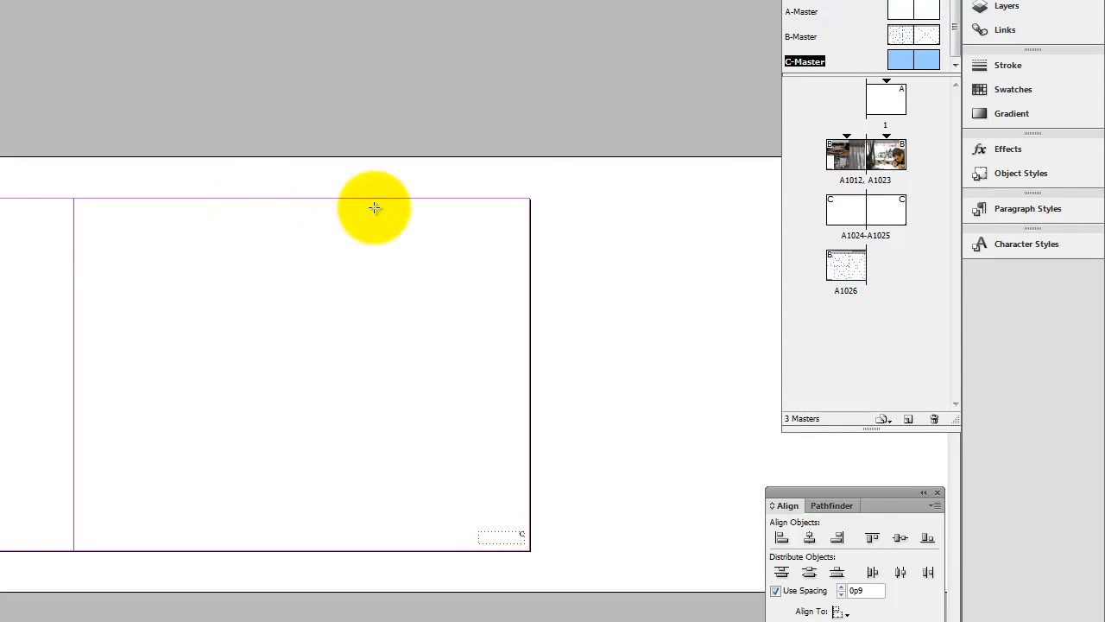
pyautogui.moveTo(516, 200); pyautogui.dragTo(402, 550)
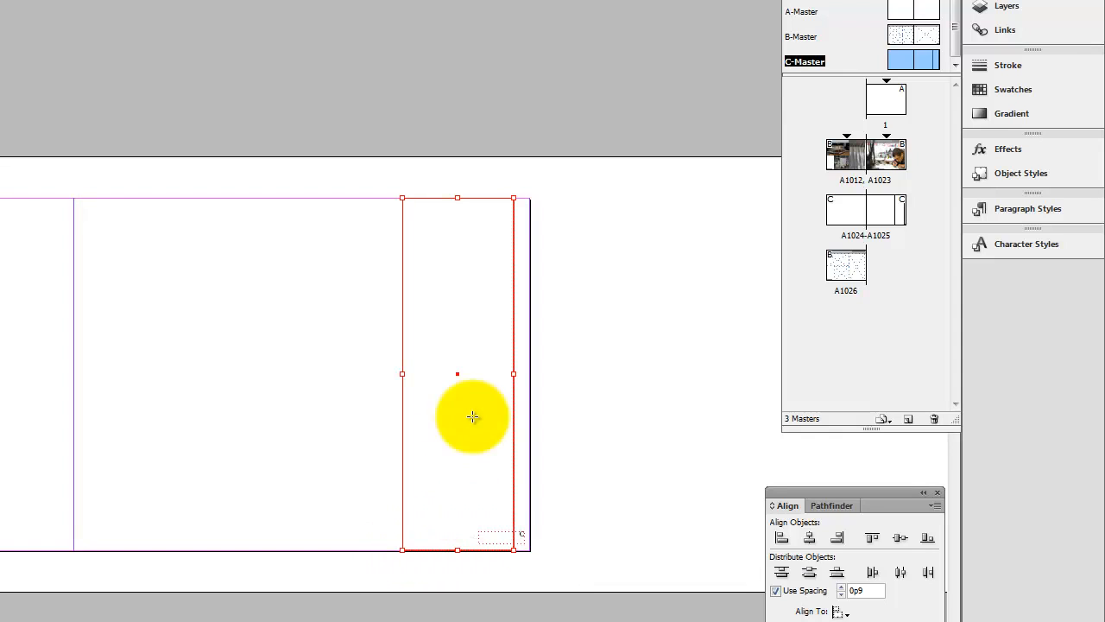
pyautogui.moveTo(521, 535); pyautogui.dragTo(521, 535)
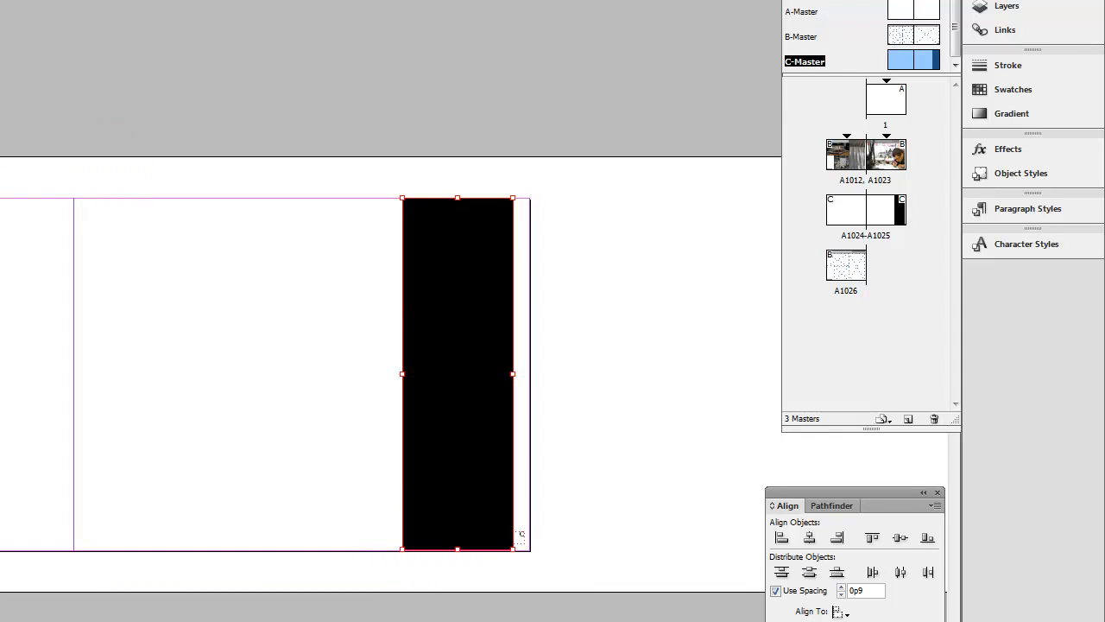
# - Lighten the fill of the vertical band on C-Master's right page to 20% black and deselect it
pyautogui.doubleClick(468, 445)
pyautogui.write('1002')
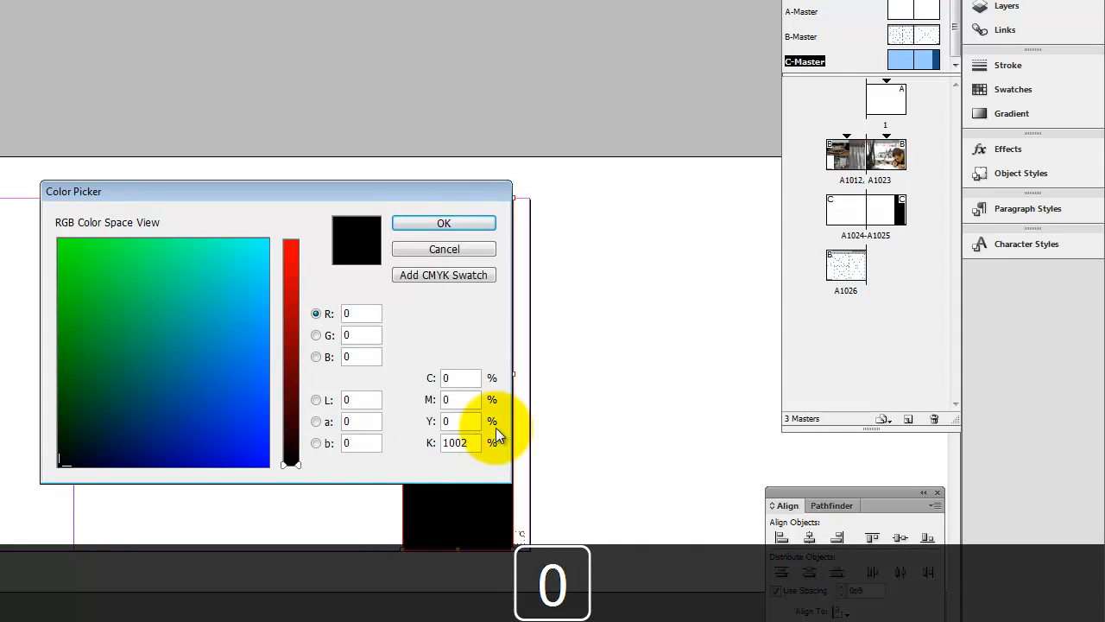
pyautogui.press('Tab')
pyautogui.click(363, 398)
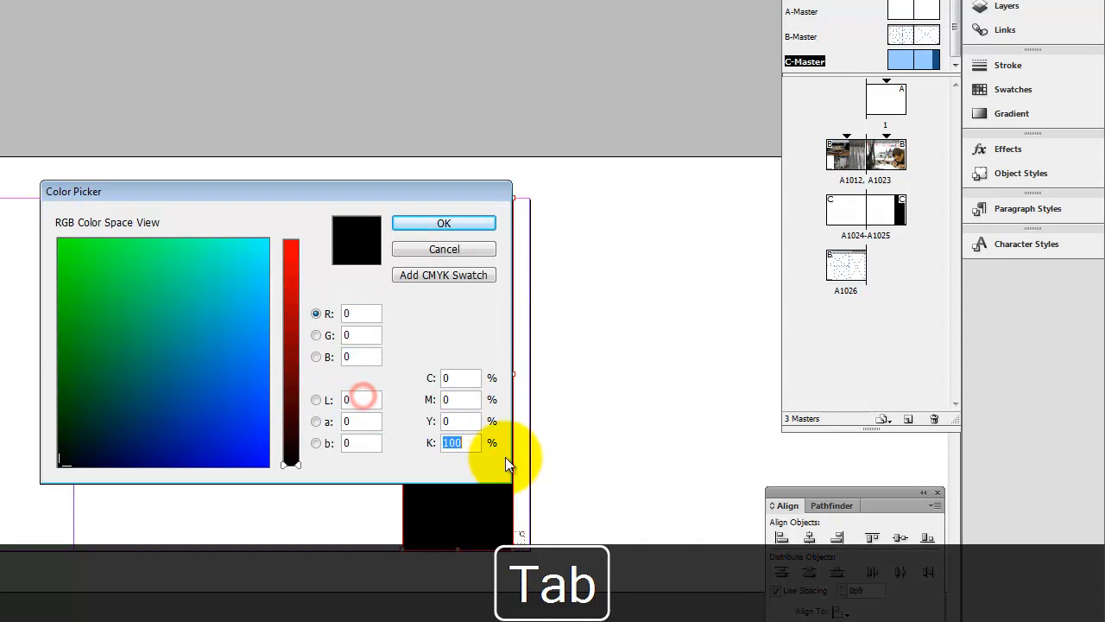
pyautogui.write('20')
pyautogui.press('Tab')
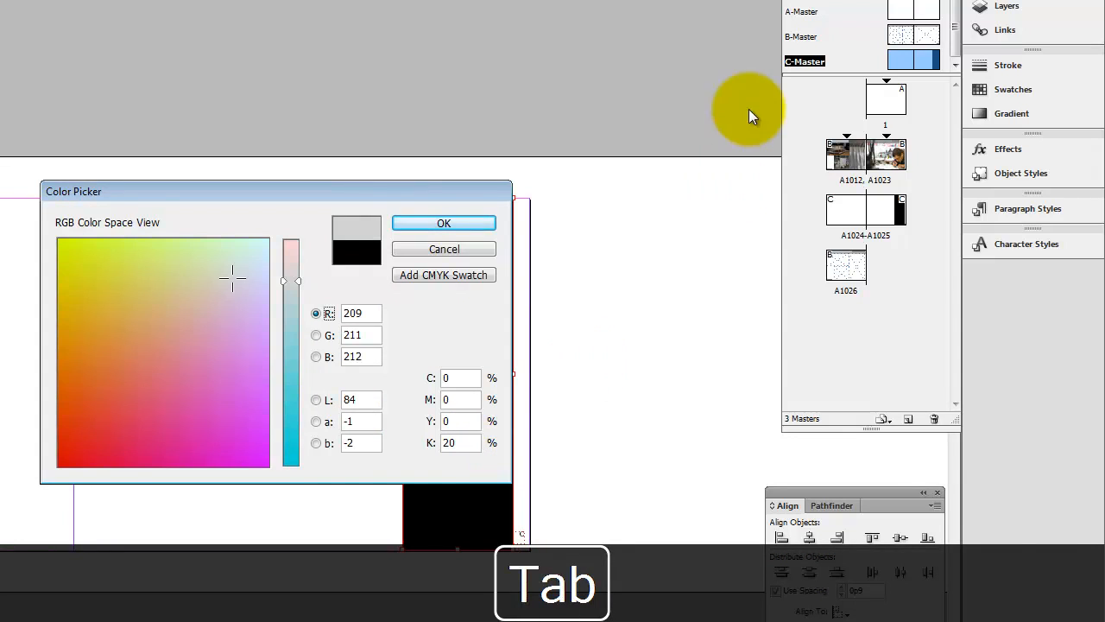
pyautogui.click(467, 226)
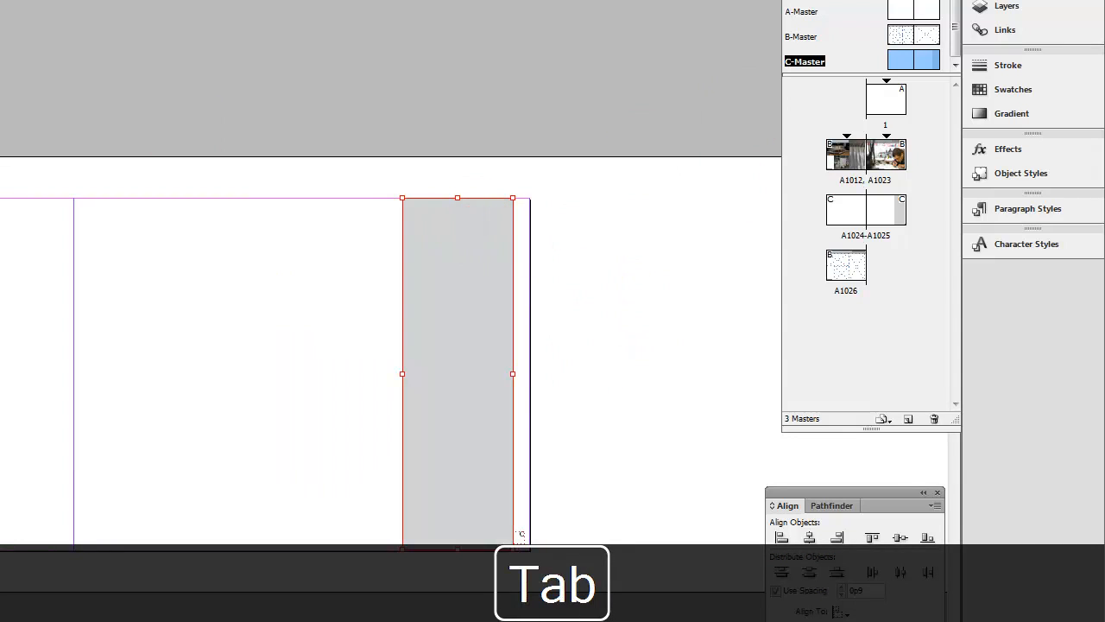
pyautogui.click(730, 348)
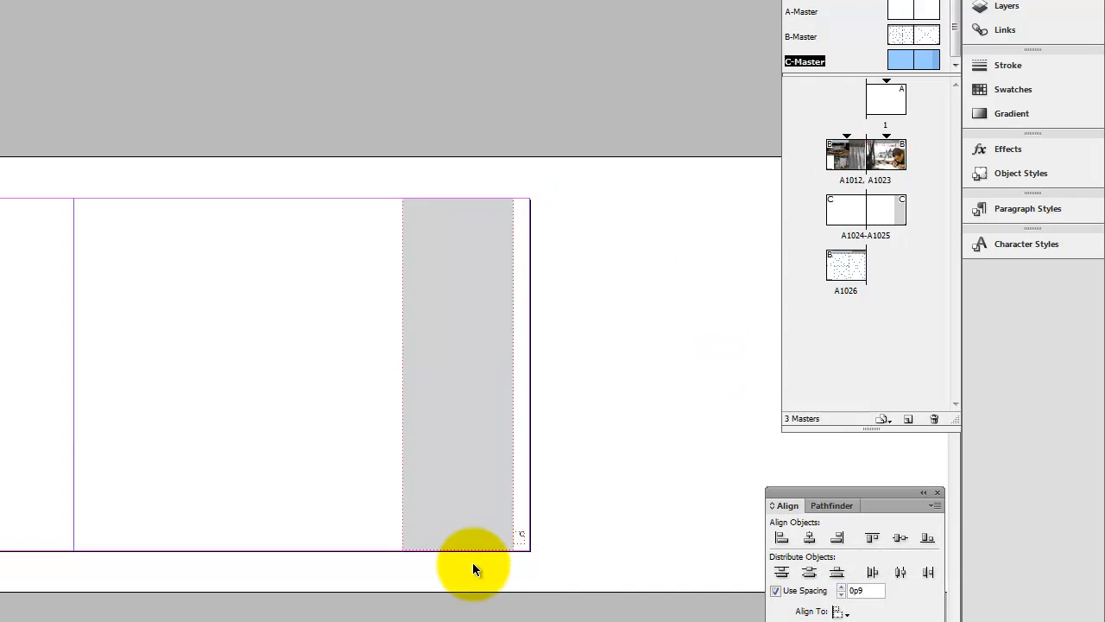
# - Compare C-Master's right page with page A1025, and review the grey band and page numbers across the document's spreads
pyautogui.doubleClick(887, 216)
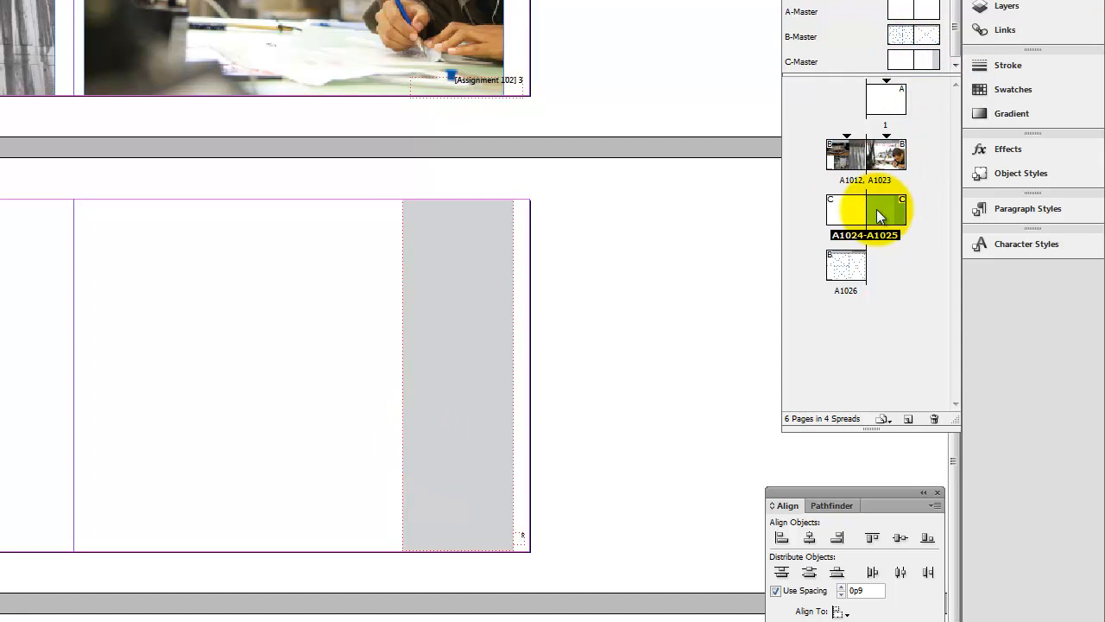
pyautogui.doubleClick(931, 57)
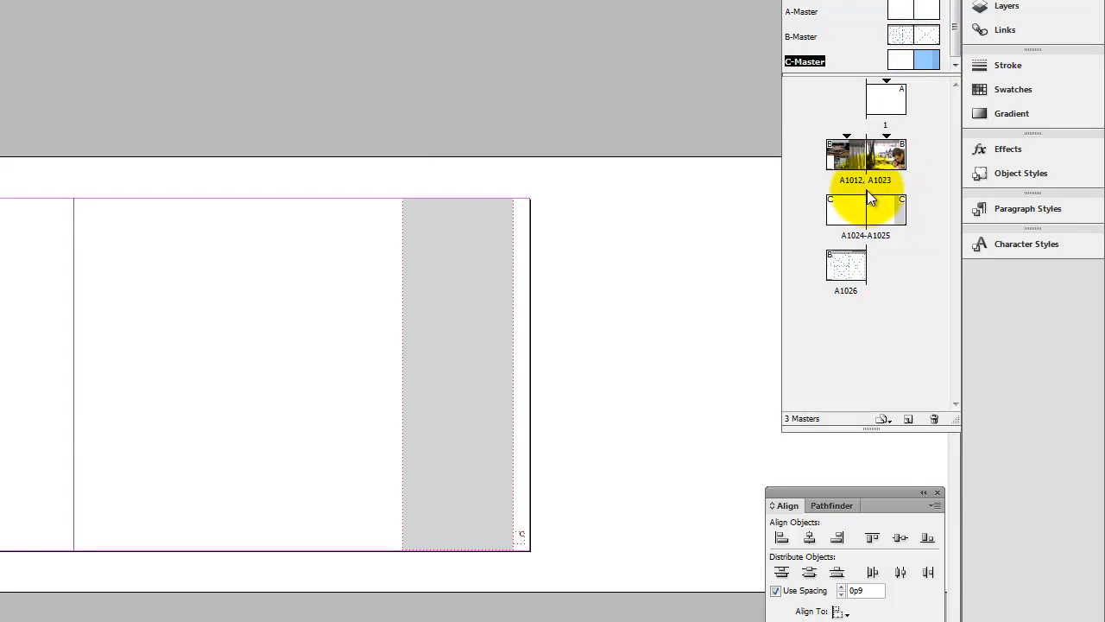
pyautogui.doubleClick(874, 214)
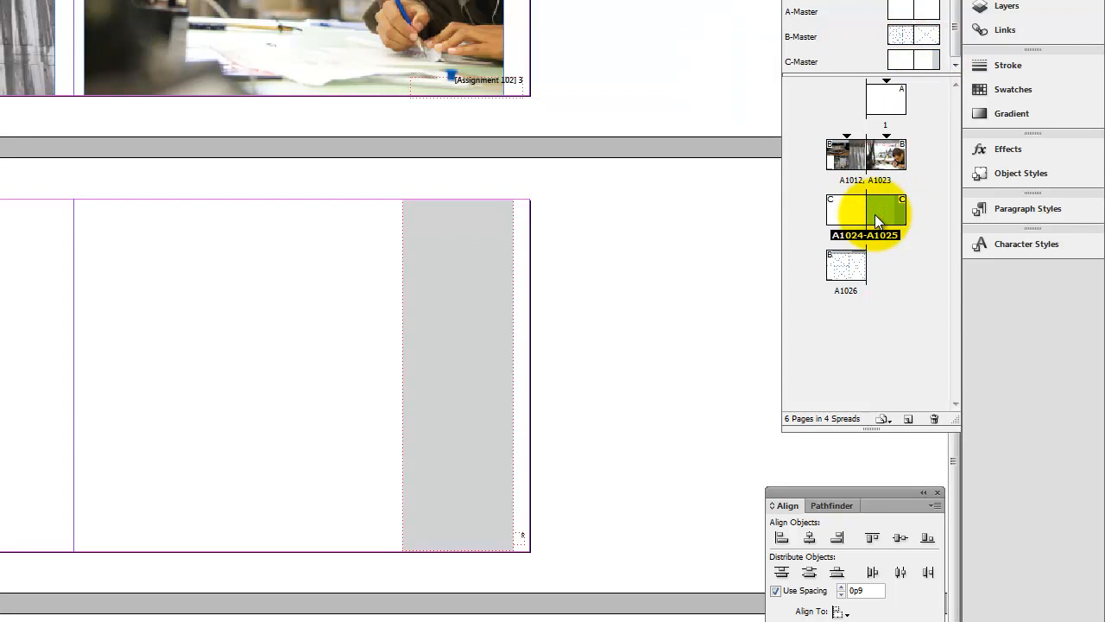
pyautogui.click(302, 97)
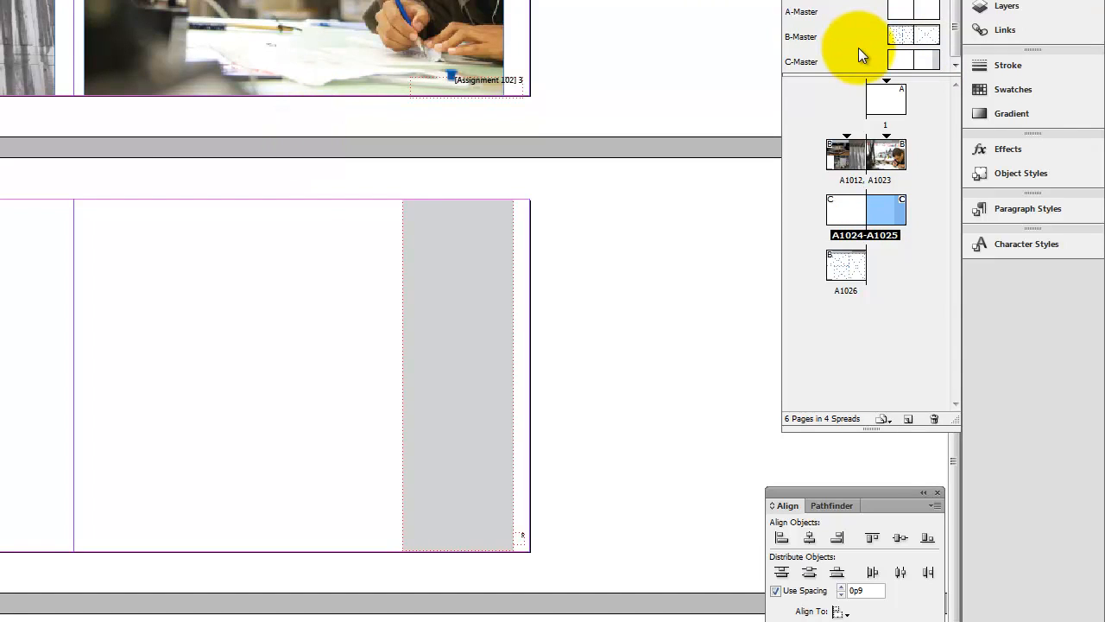
pyautogui.doubleClick(919, 60)
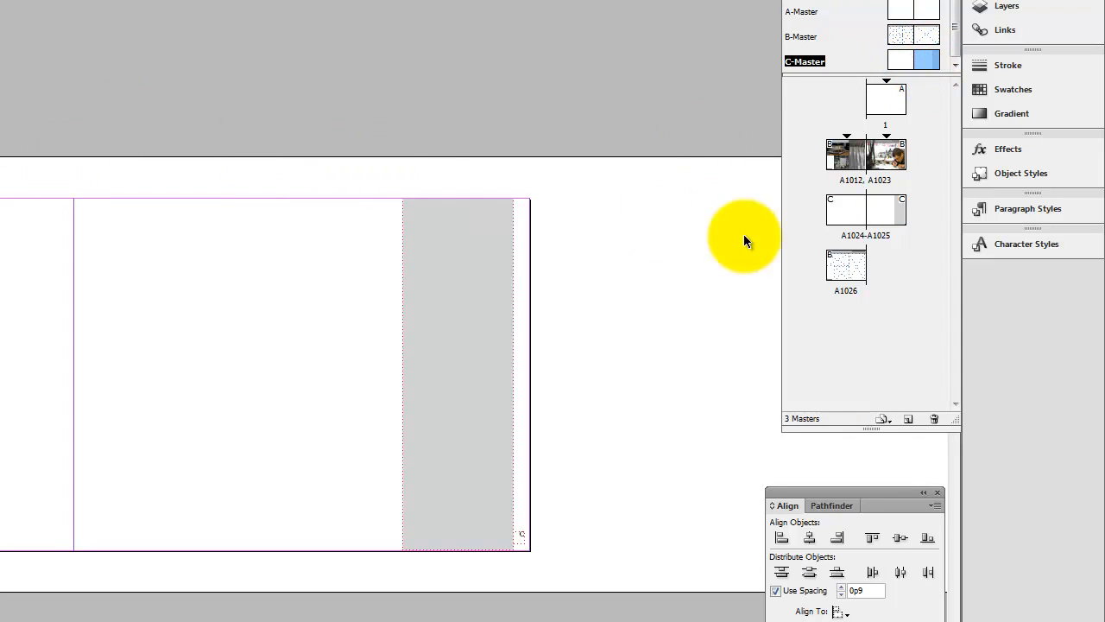
pyautogui.doubleClick(886, 208)
pyautogui.scroll(5, 403, 380)
pyautogui.scroll(-8, 402, 380)
pyautogui.scroll(3, 402, 380)
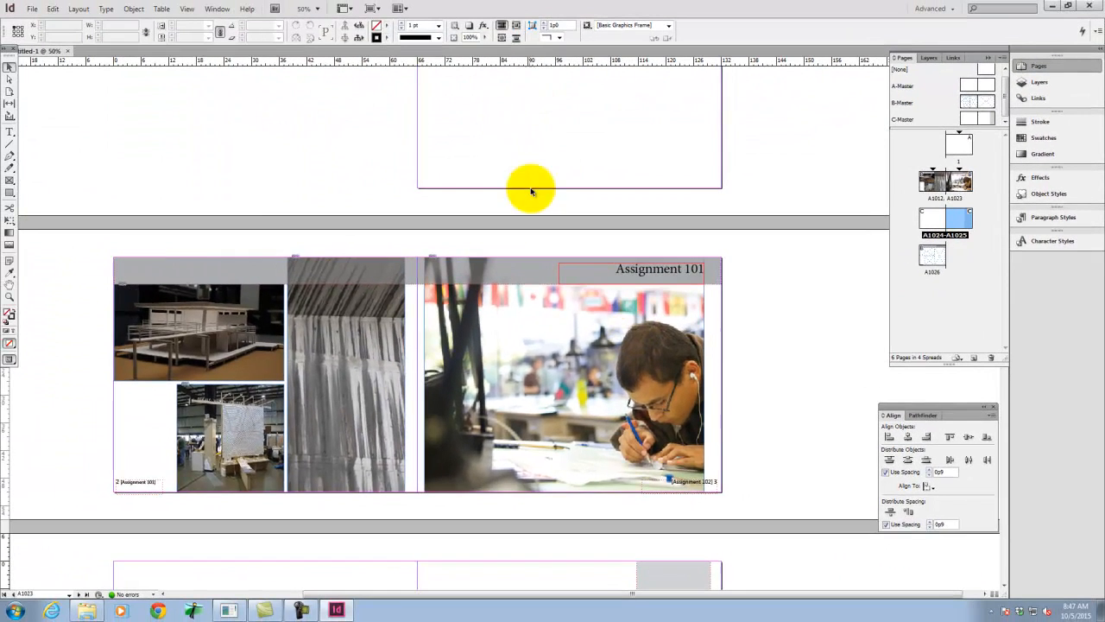
pyautogui.scroll(-5, 443, 391)
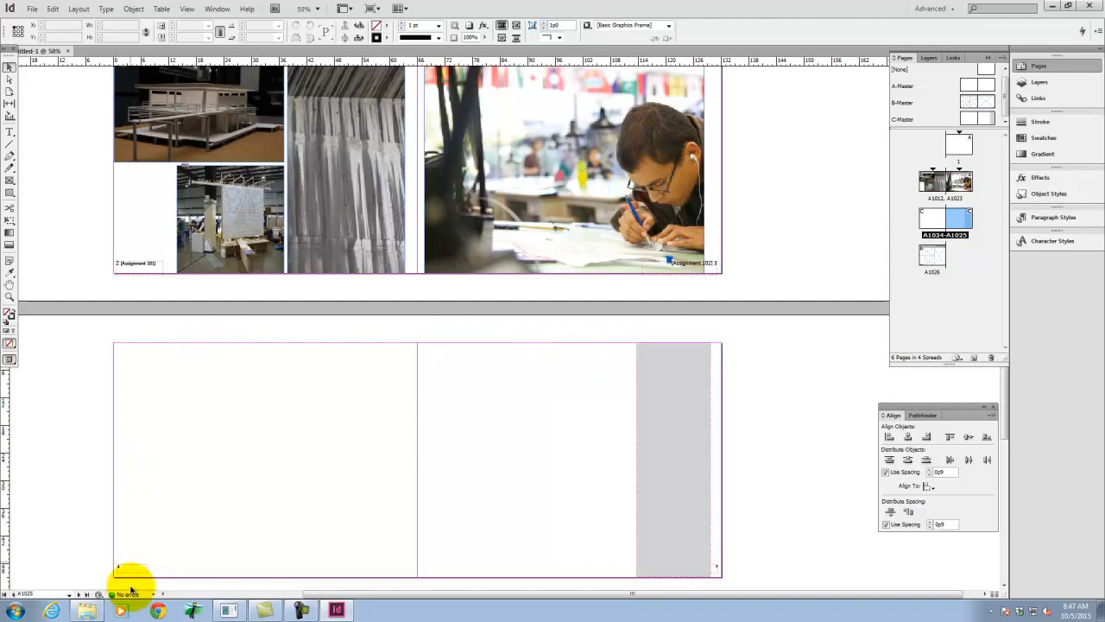
pyautogui.click(301, 609)
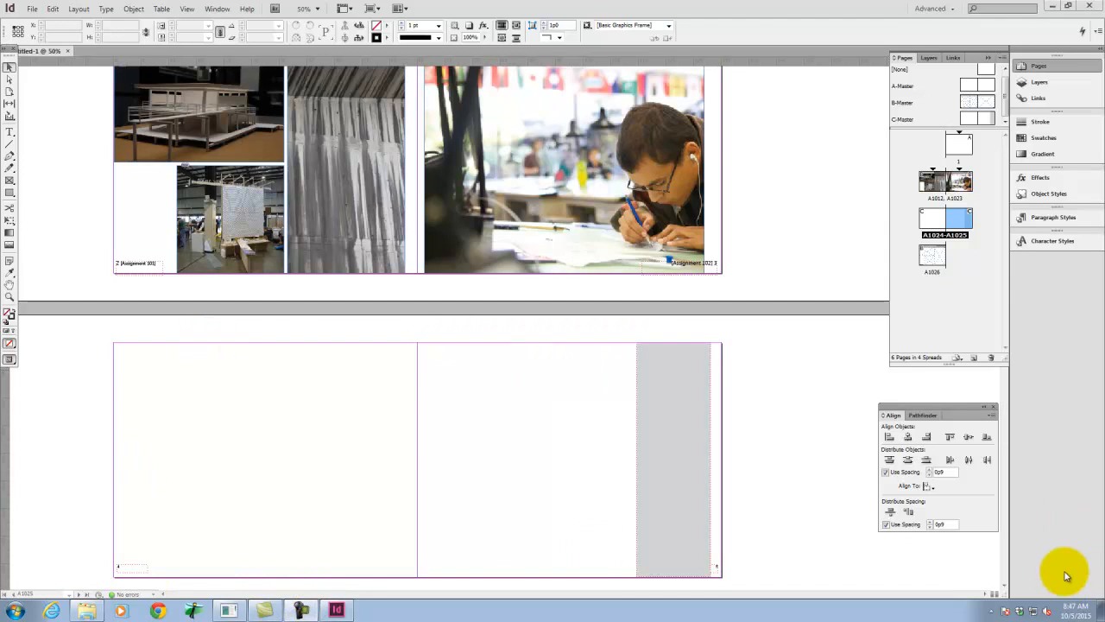